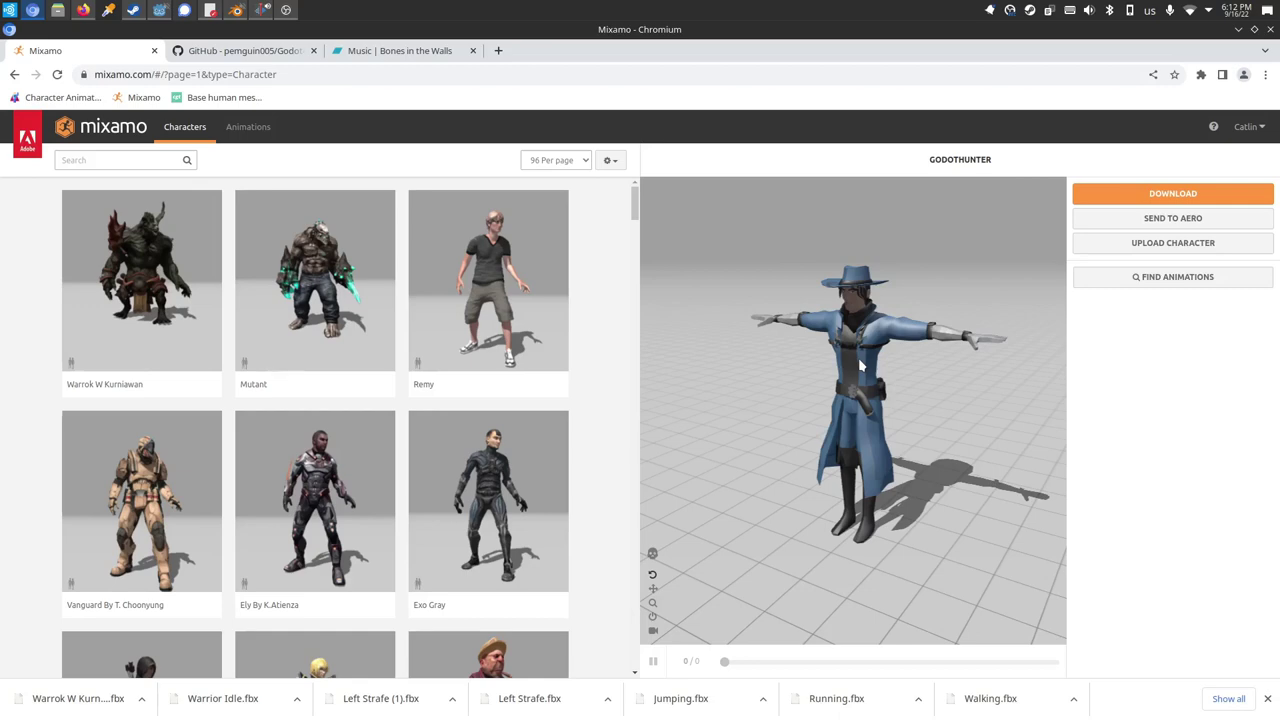
pyautogui.moveTo(887, 414); pyautogui.dragTo(822, 397)
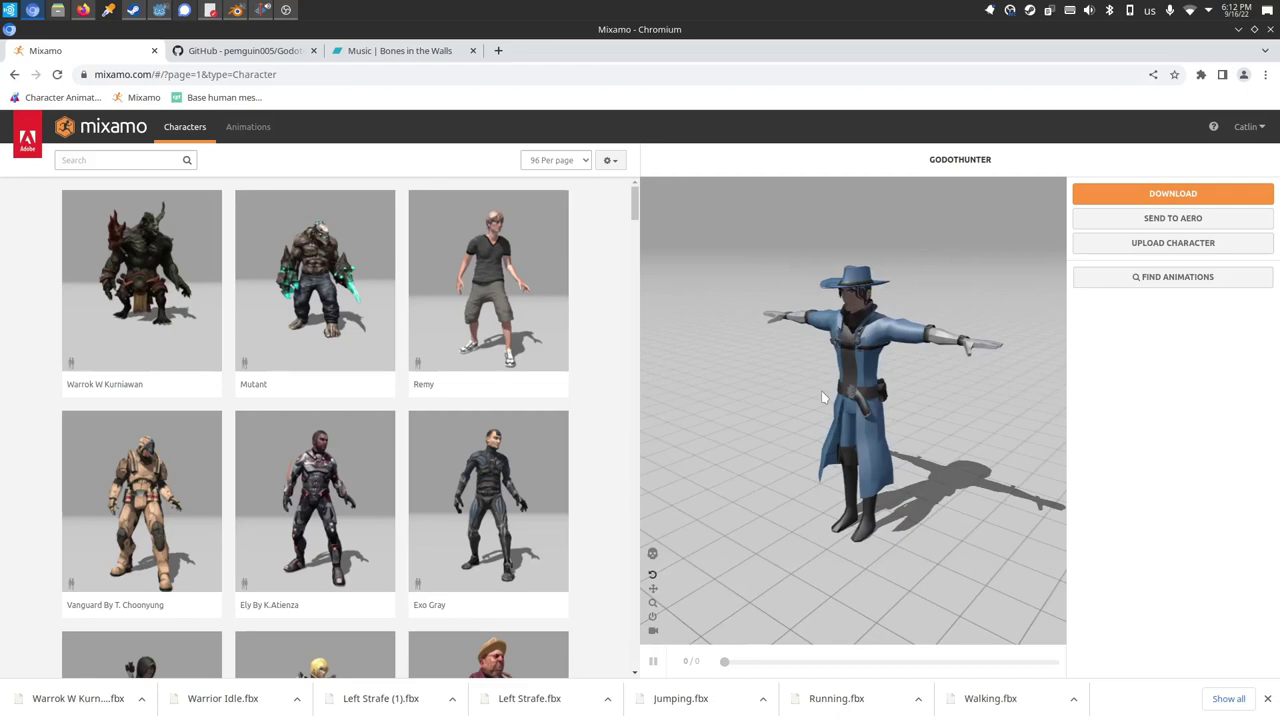
pyautogui.moveTo(829, 371)
pyautogui.mouseDown()
pyautogui.moveTo(900, 375)
pyautogui.moveTo(850, 375)
pyautogui.mouseUp()
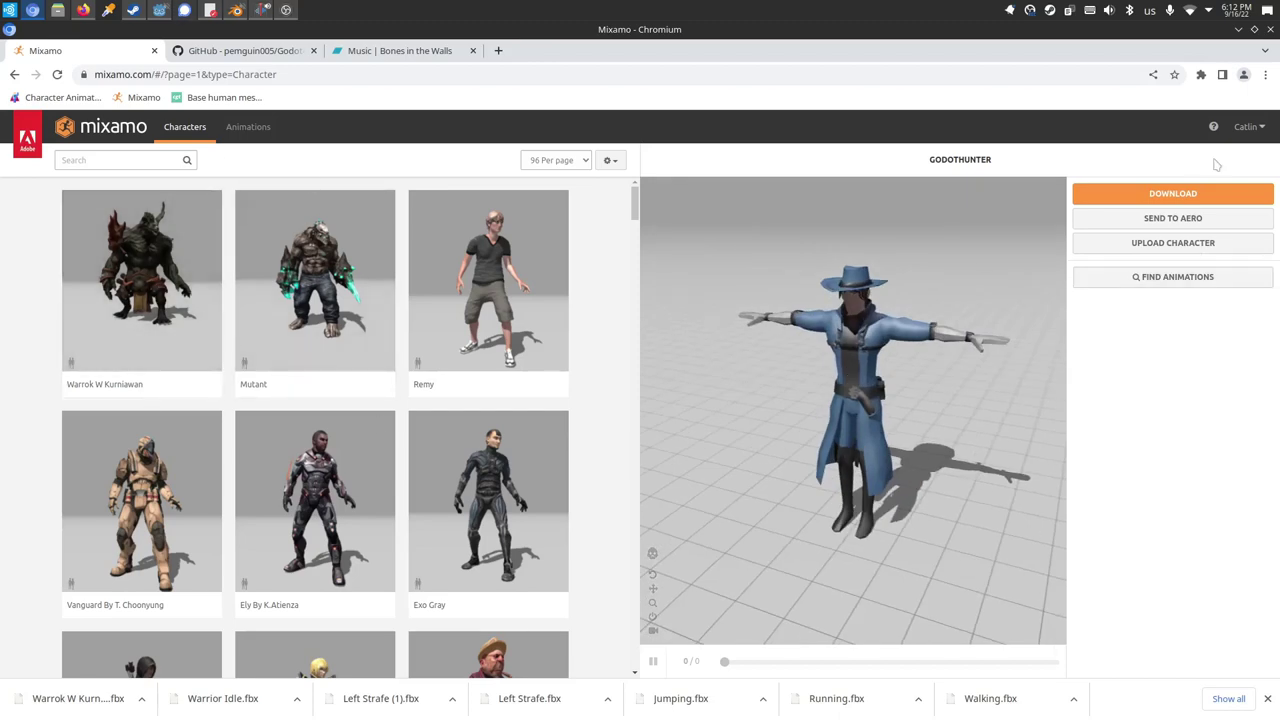
# - Switch to Godot and add GodotHunter.glb from the file manager to the project's res:// folder
pyautogui.click(158, 10)
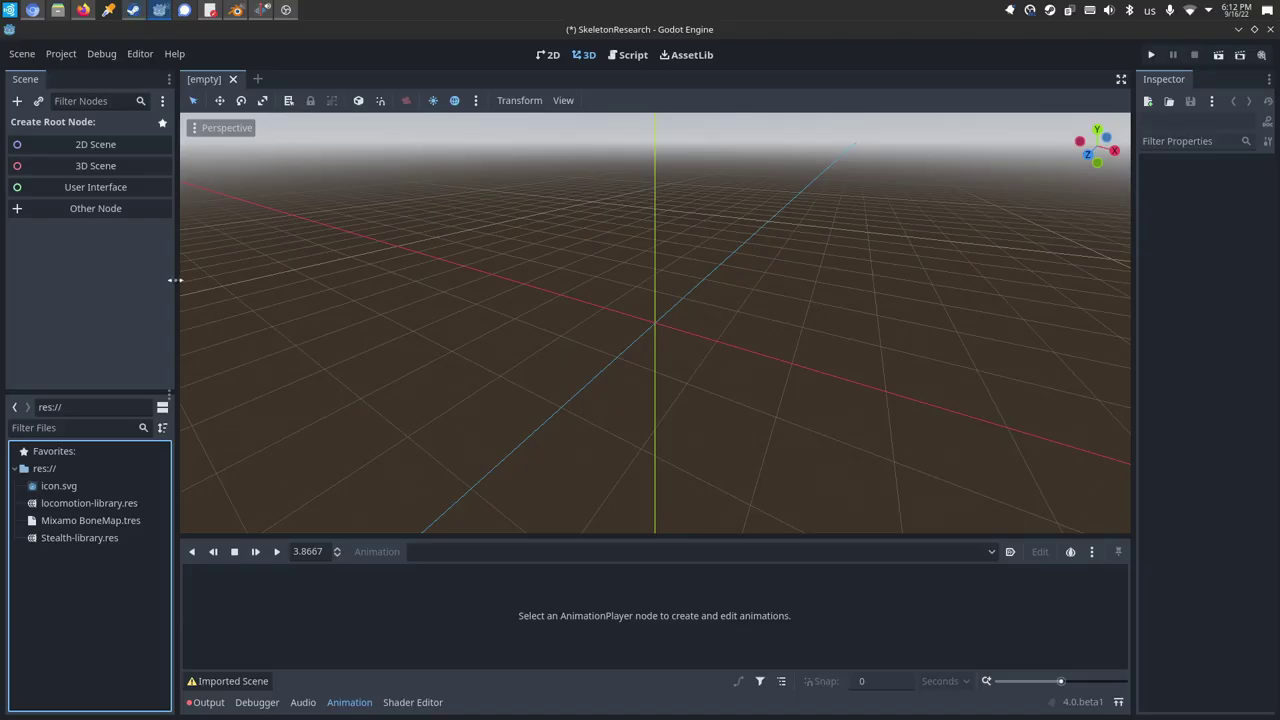
pyautogui.moveTo(1240, 285); pyautogui.dragTo(103, 597)
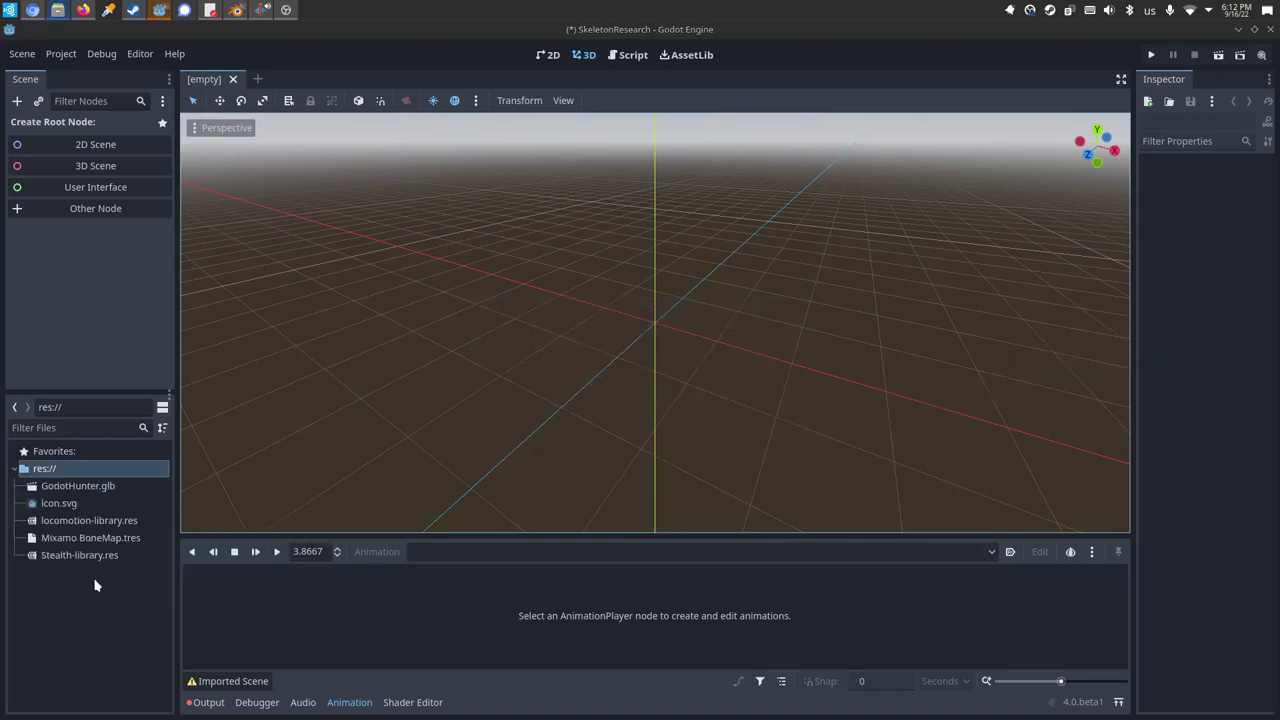
# - Assign Mixamo BoneMap.tres as the Skeleton3D bone map in GodotHunter.glb's advanced import settings and reimport the file
pyautogui.doubleClick(98, 487)
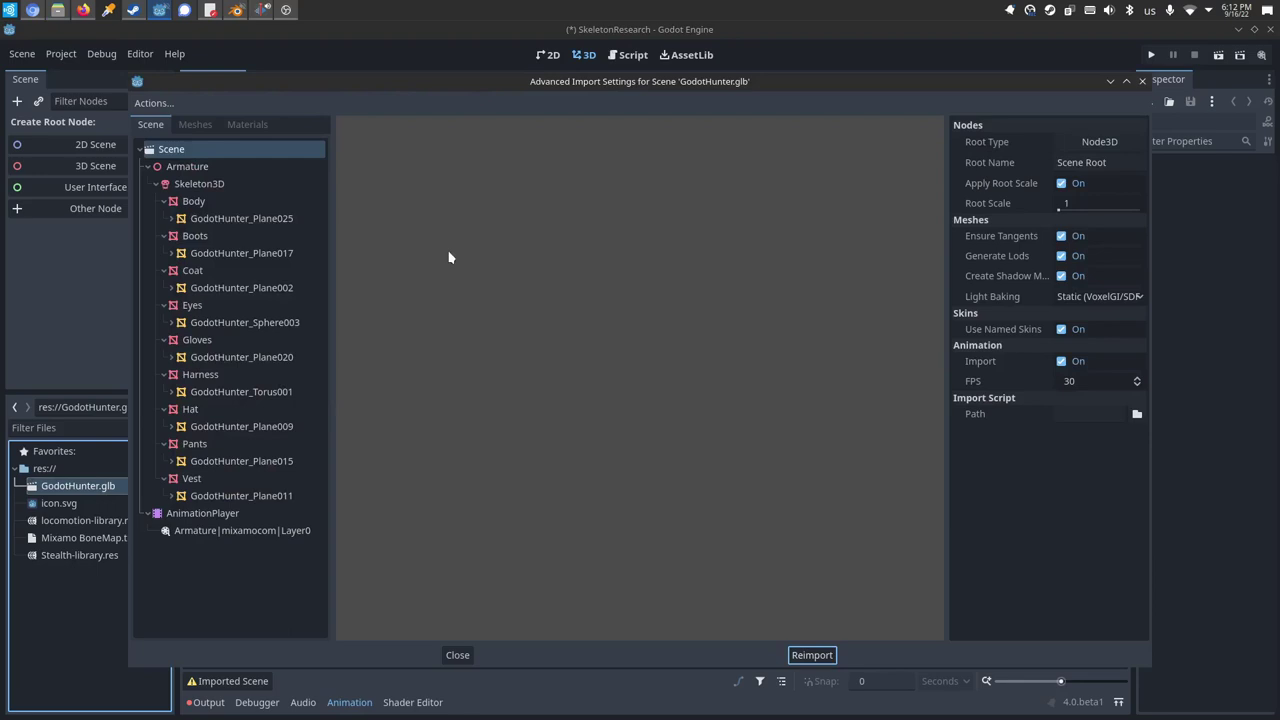
pyautogui.click(218, 185)
pyautogui.click(1100, 174)
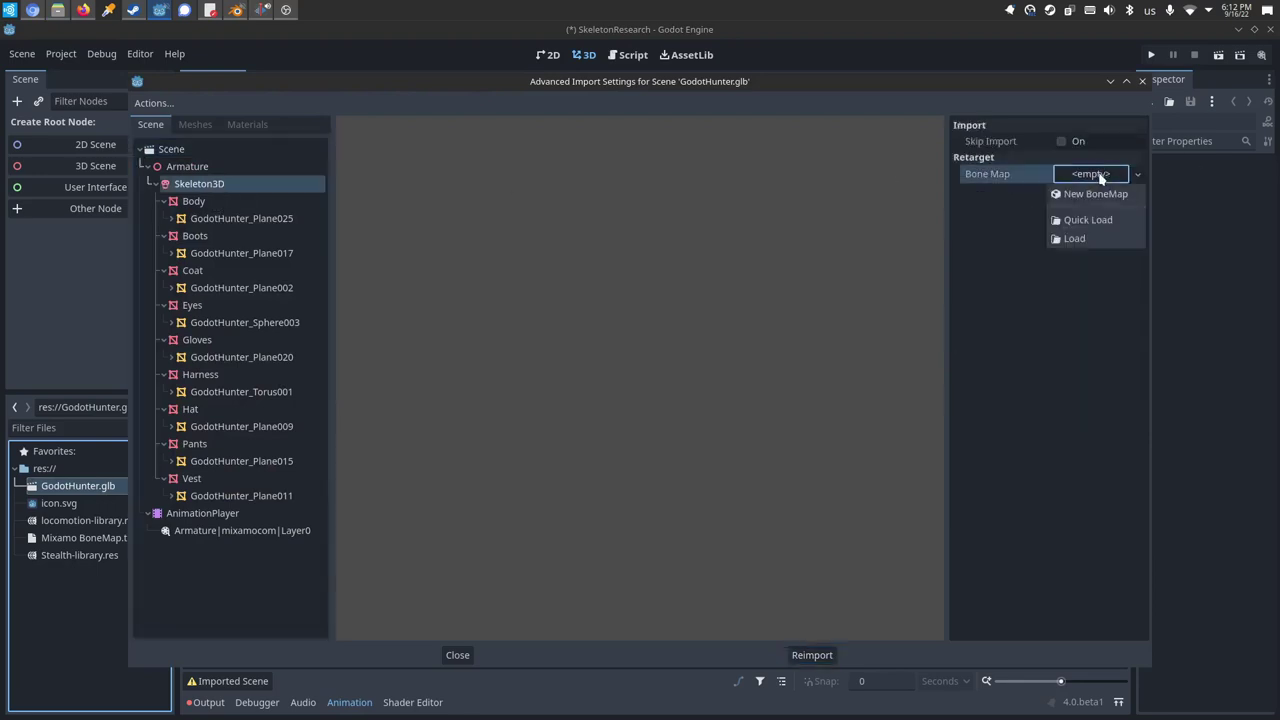
pyautogui.click(1087, 219)
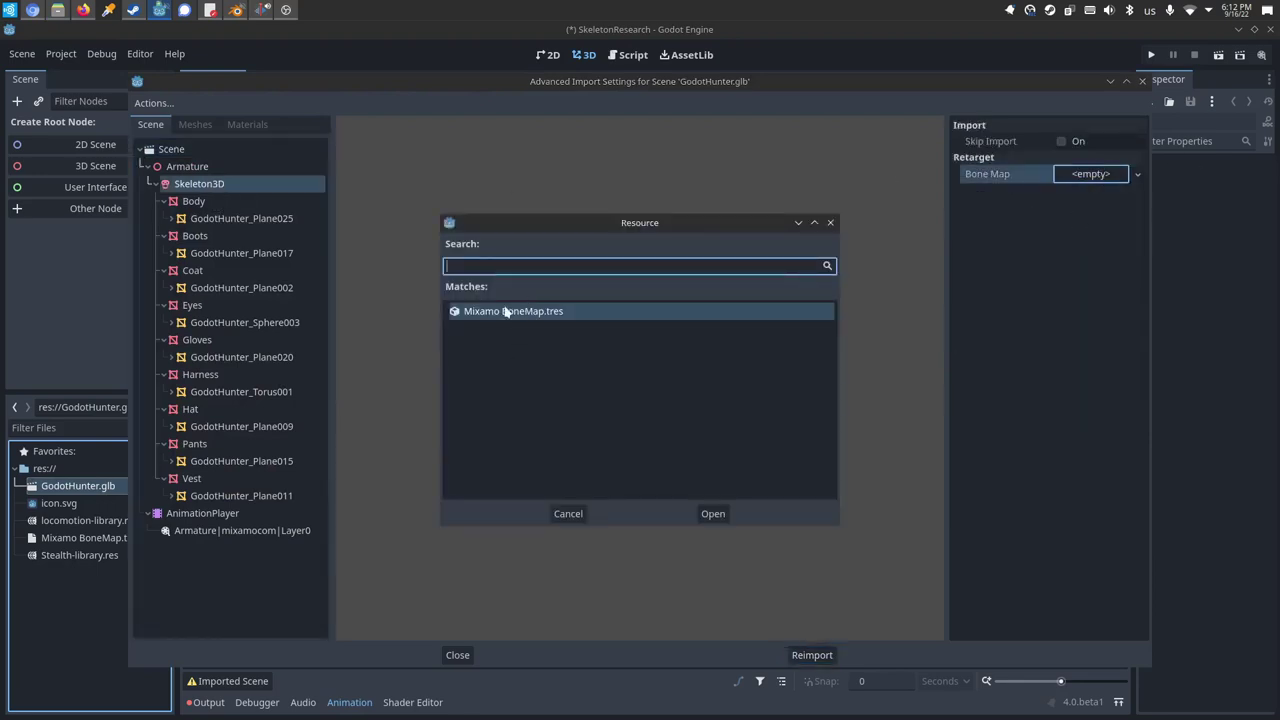
pyautogui.click(713, 514)
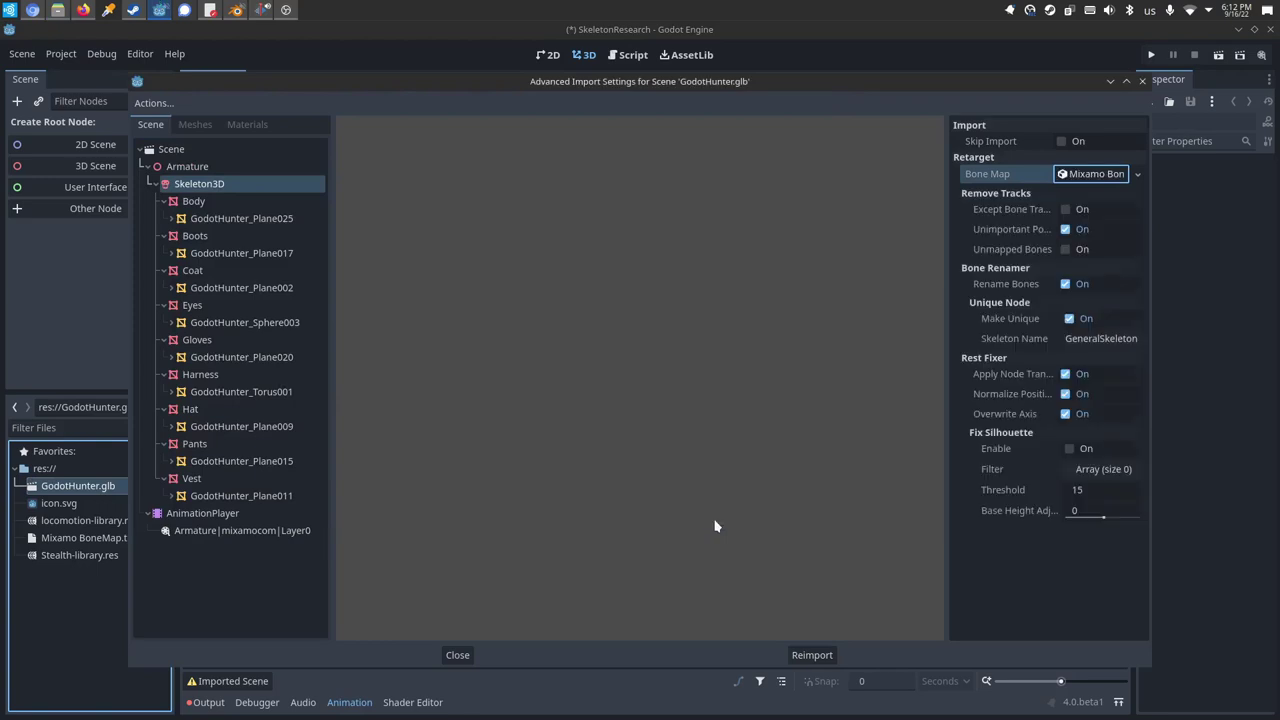
pyautogui.click(811, 655)
# - Add GodotHunter.glb to a new scene under a 3D root node and set its position to the origin
pyautogui.moveTo(78, 486); pyautogui.dragTo(636, 302)
pyautogui.click(48, 144)
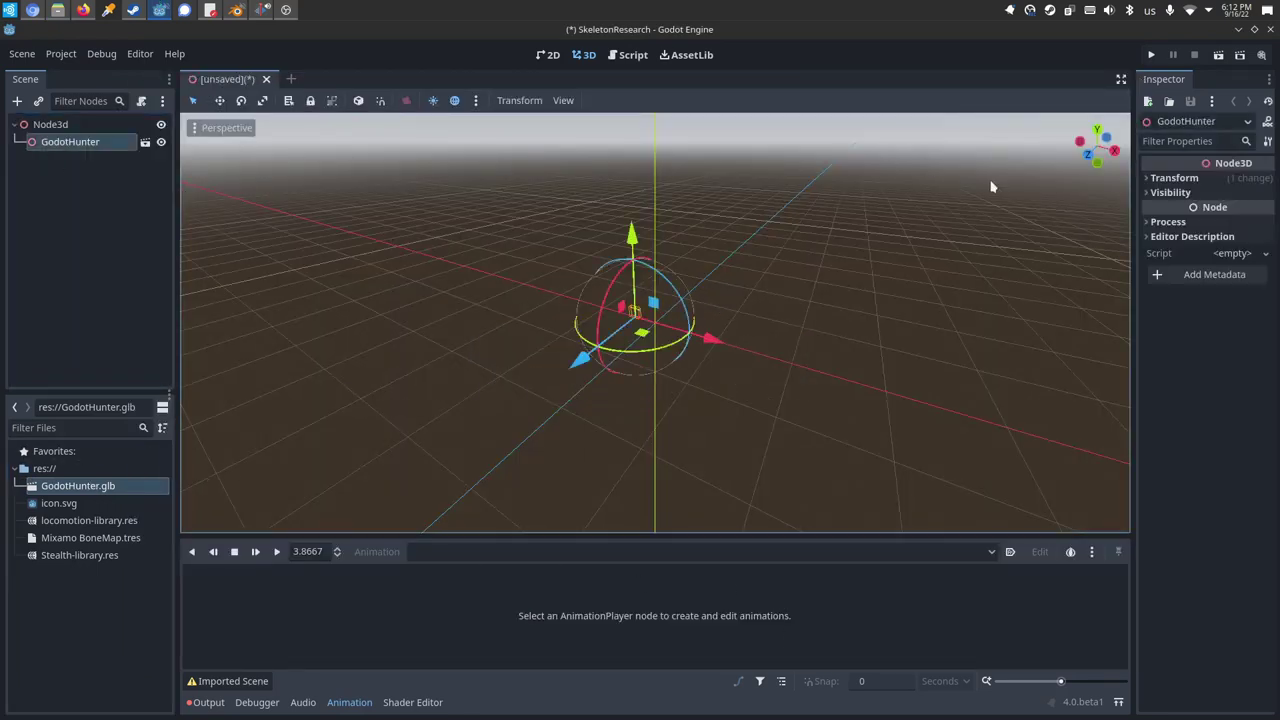
pyautogui.click(1170, 179)
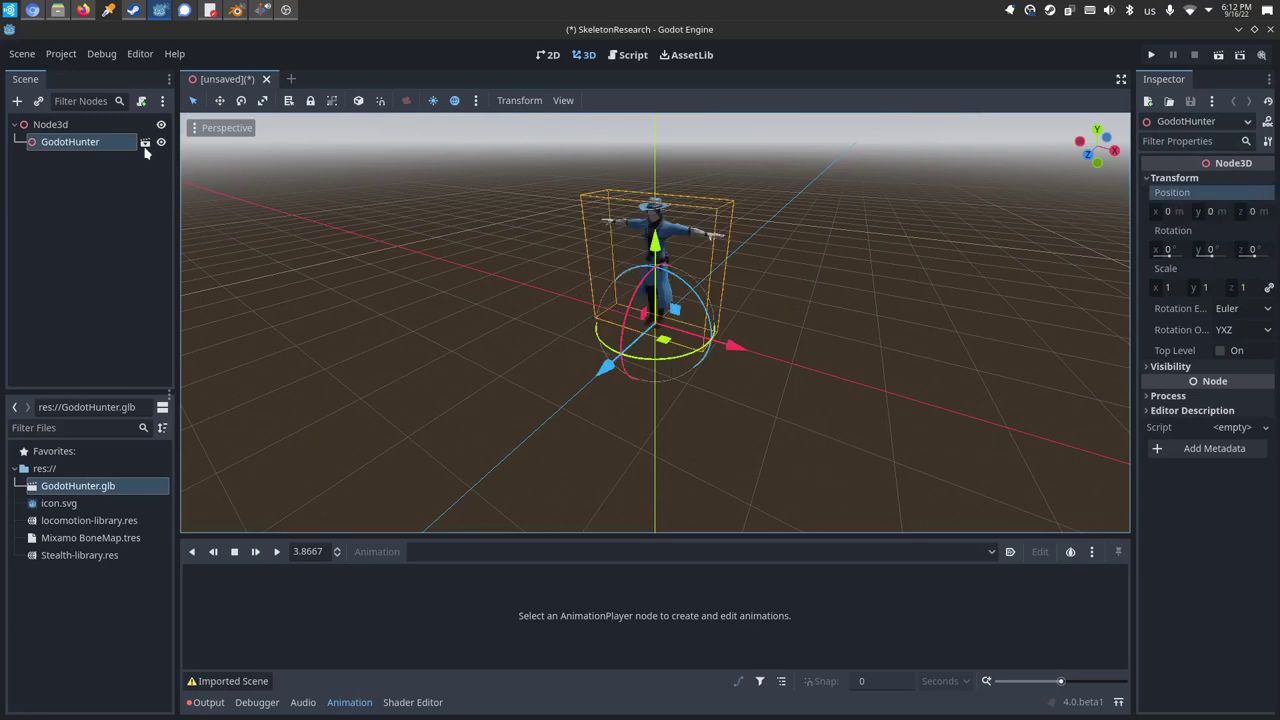
# - Make the GodotHunter scene instance local so its child nodes are editable
pyautogui.rightClick(117, 145)
pyautogui.click(186, 552)
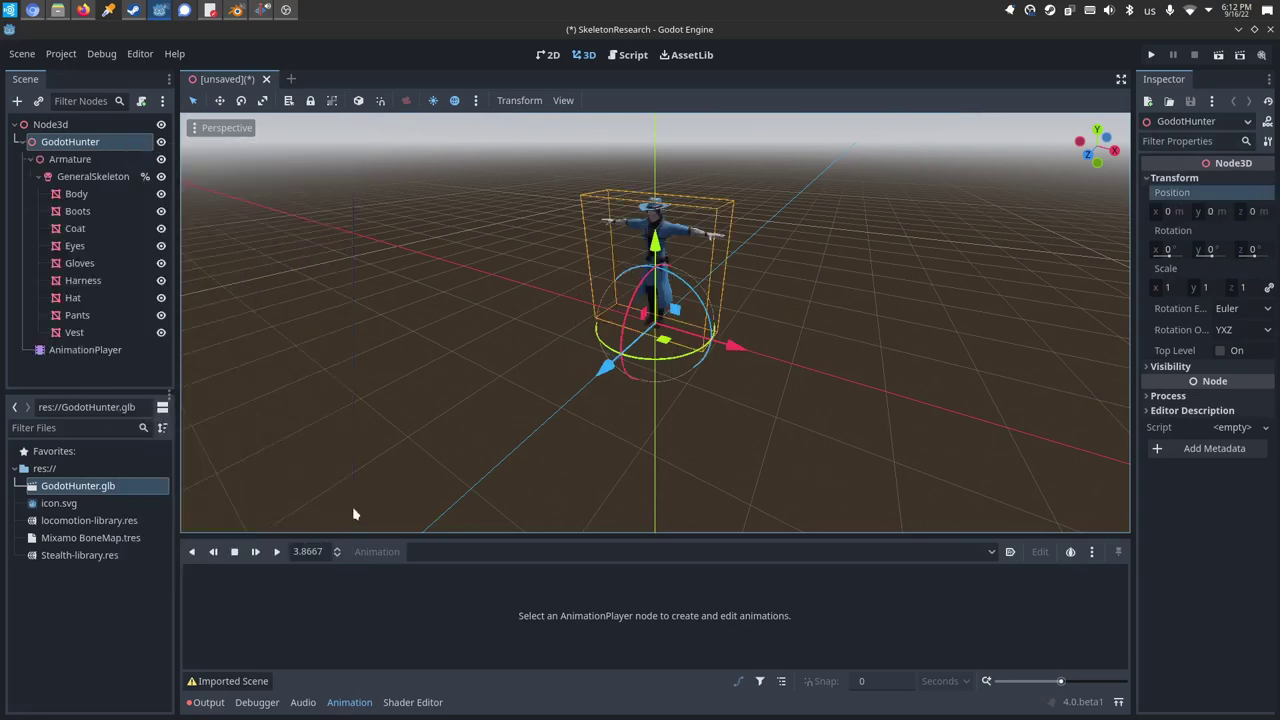
# - Check the AnimationPlayer's available animations and the locomotion and Stealth library files in the project
pyautogui.click(85, 350)
pyautogui.click(376, 551)
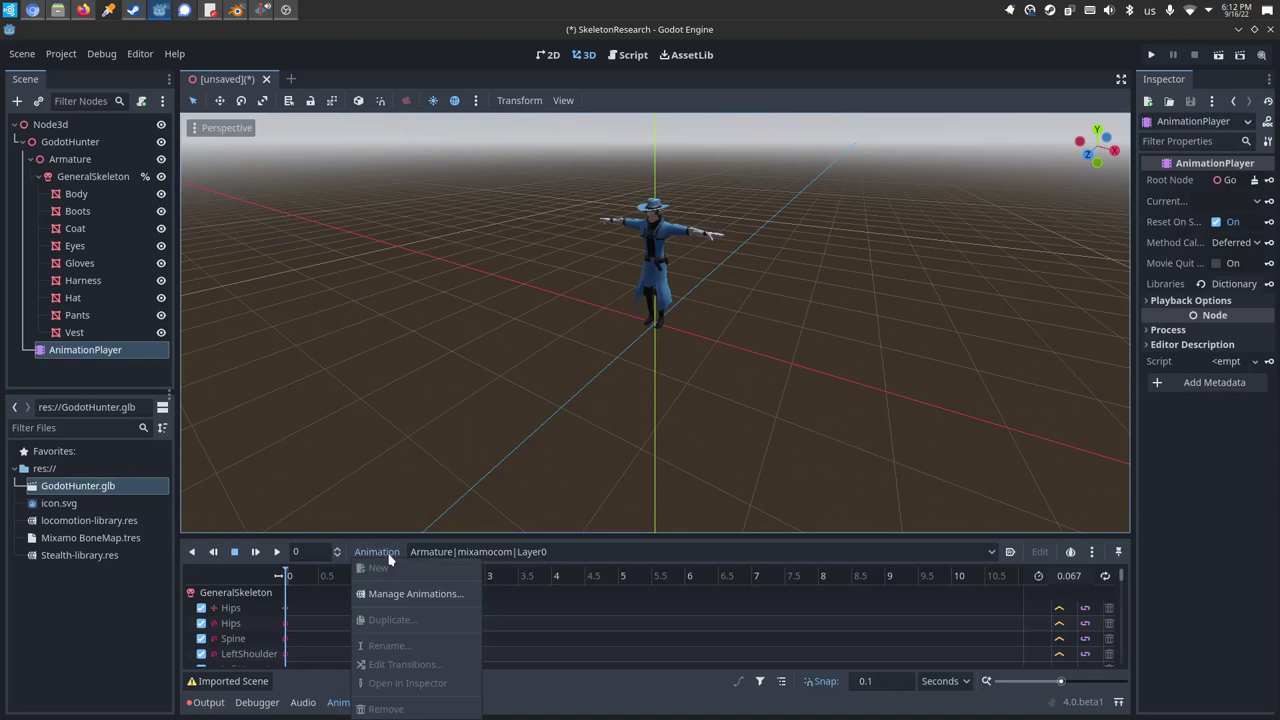
pyautogui.click(451, 551)
pyautogui.click(451, 551)
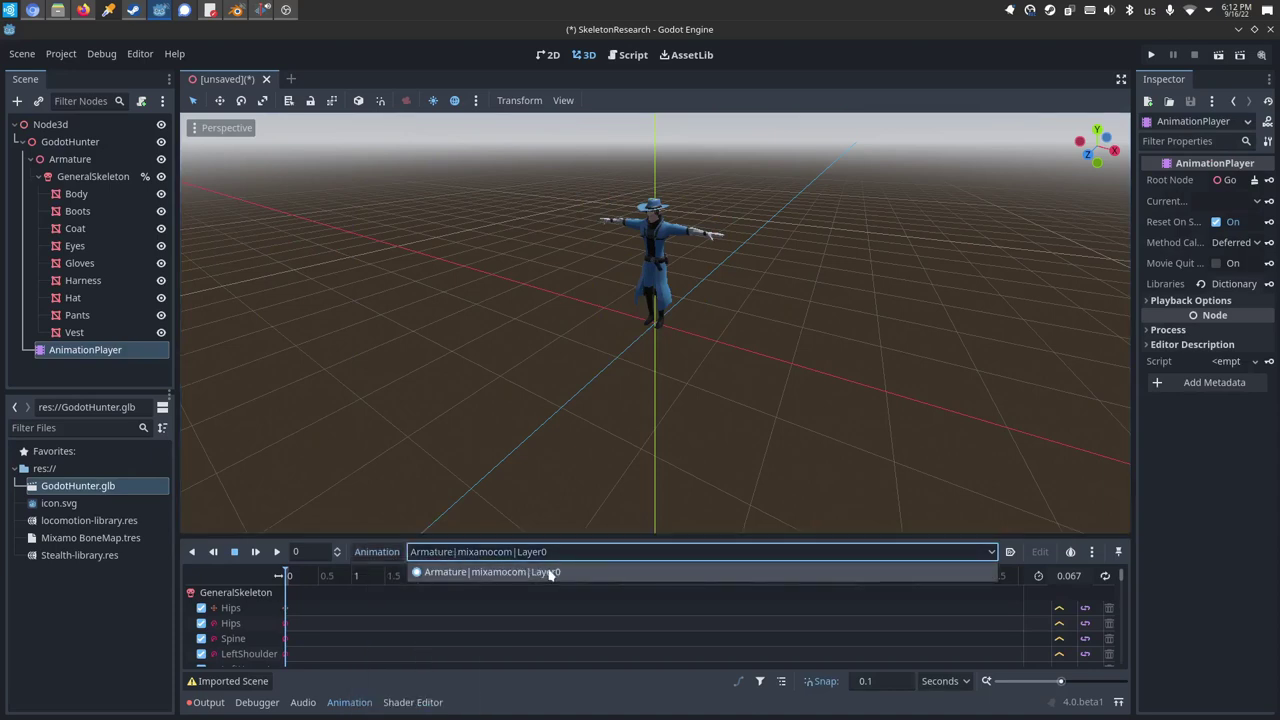
pyautogui.click(69, 541)
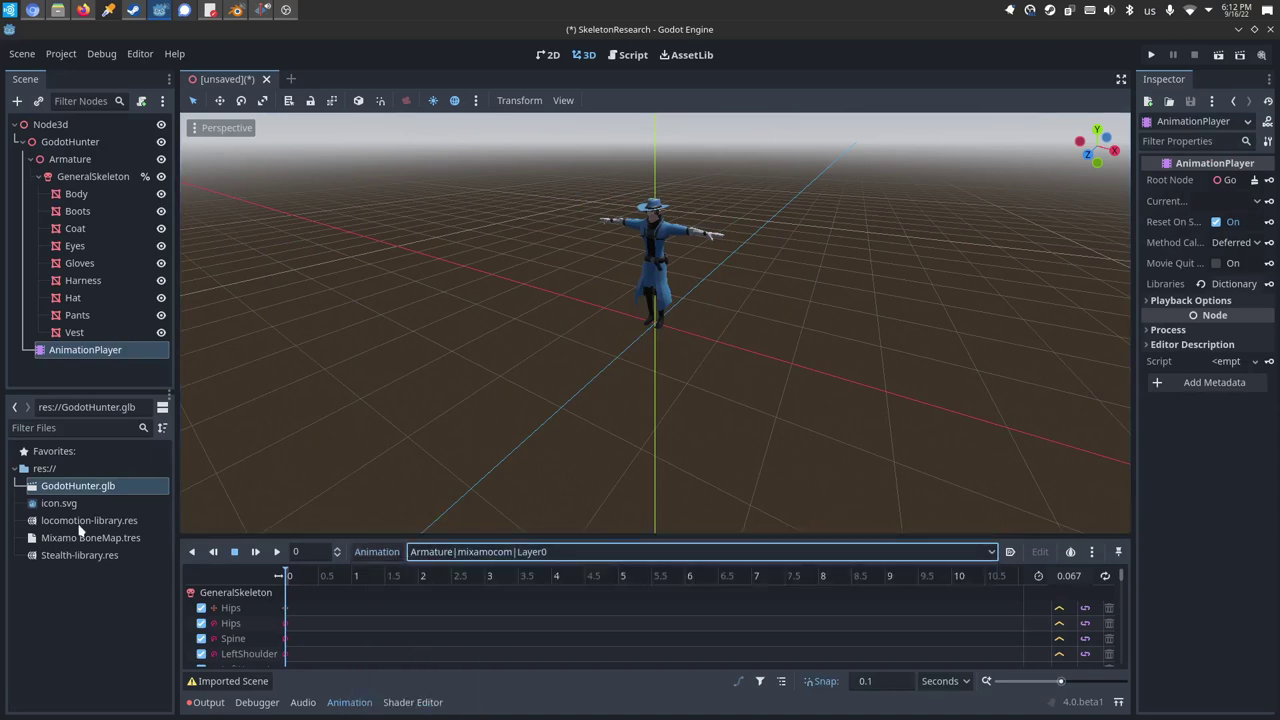
pyautogui.click(80, 522)
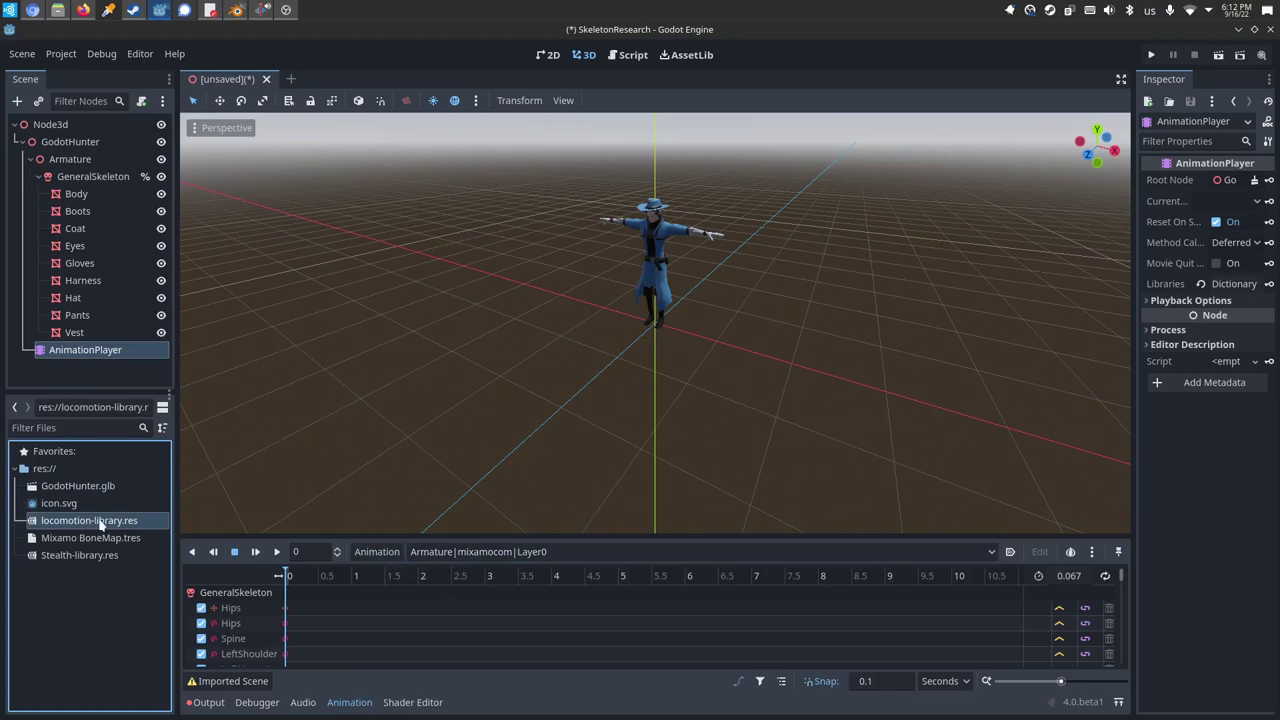
pyautogui.click(80, 556)
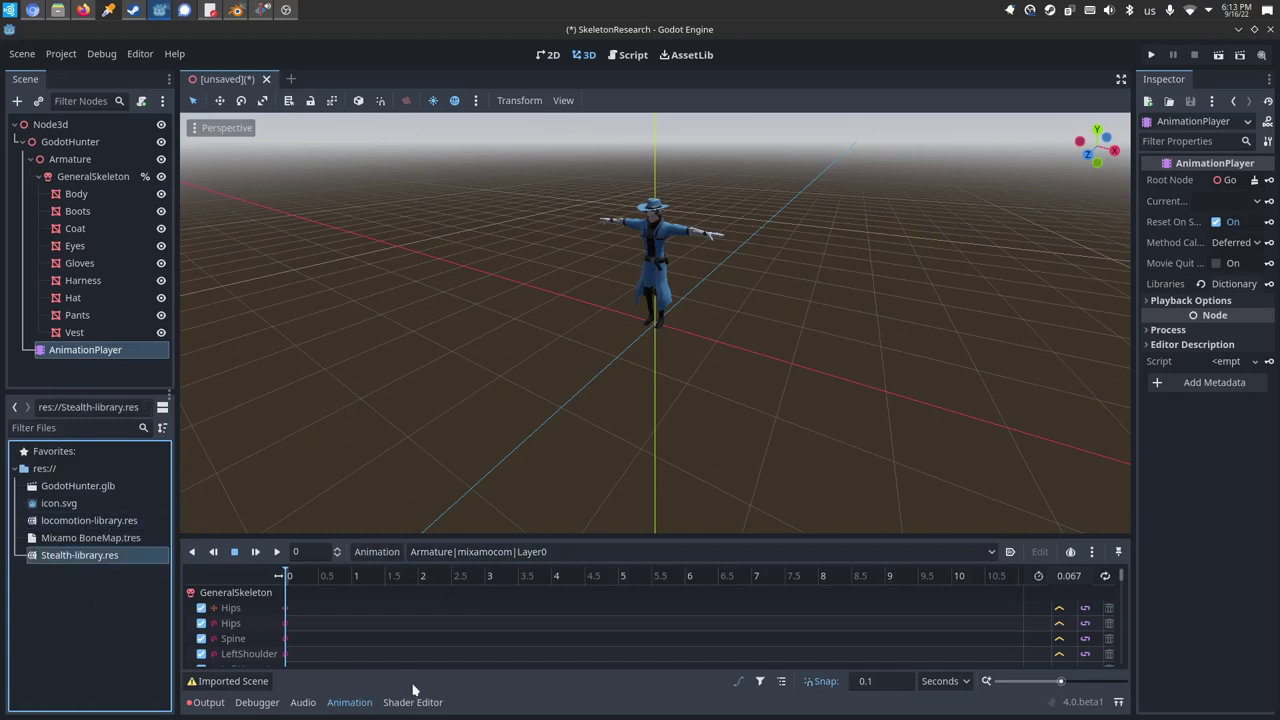
# - Load locomotion-library.res into the AnimationPlayer's animation libraries
pyautogui.click(393, 552)
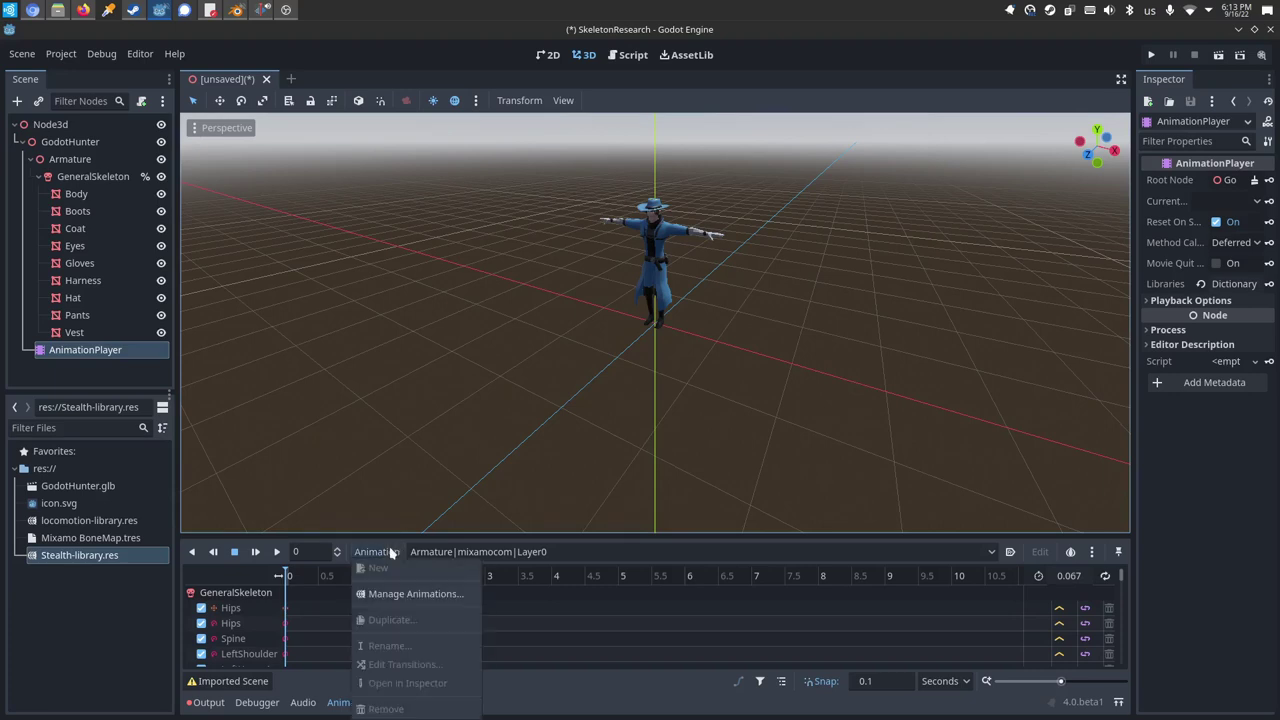
pyautogui.click(421, 598)
pyautogui.click(925, 212)
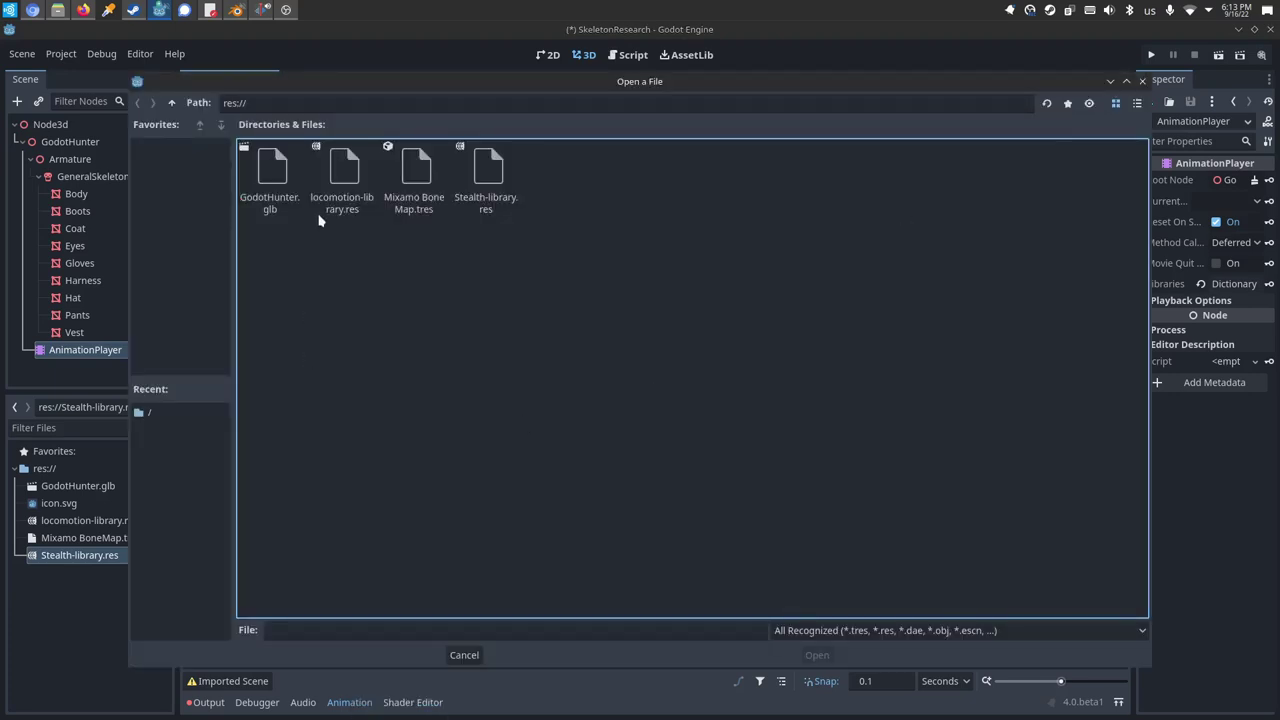
pyautogui.click(272, 174)
pyautogui.click(365, 197)
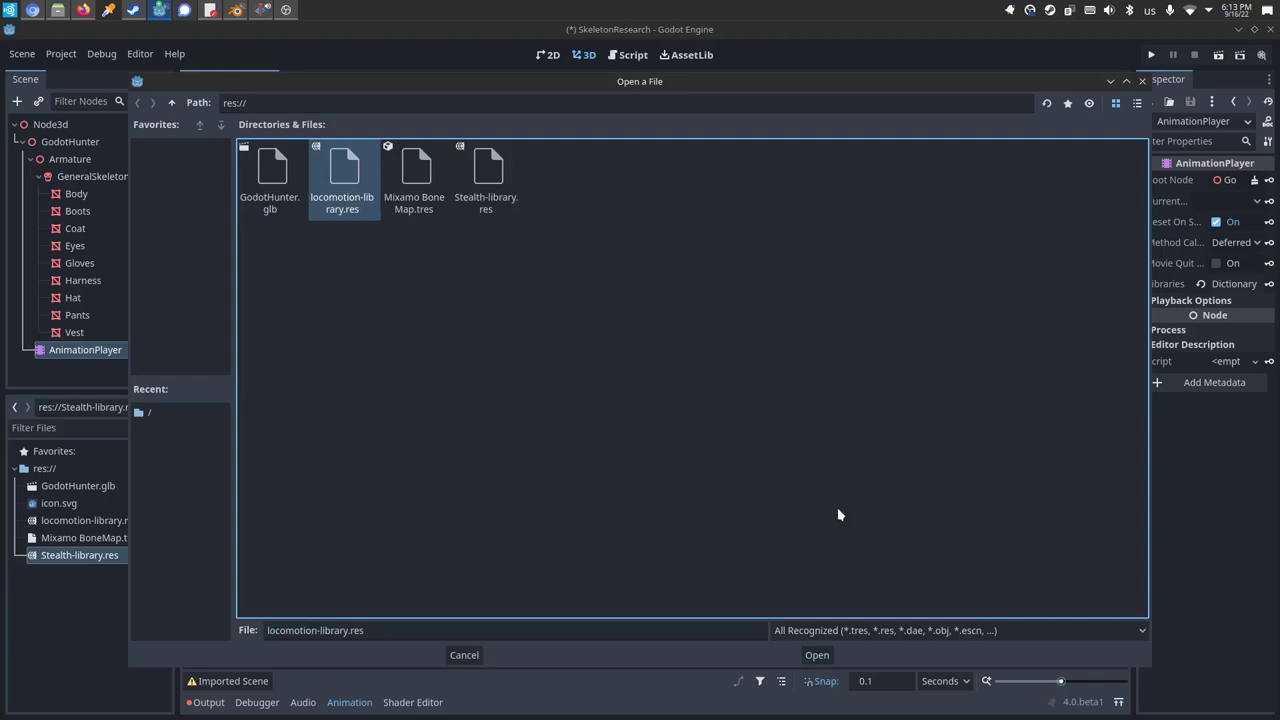
pyautogui.click(817, 655)
pyautogui.click(640, 549)
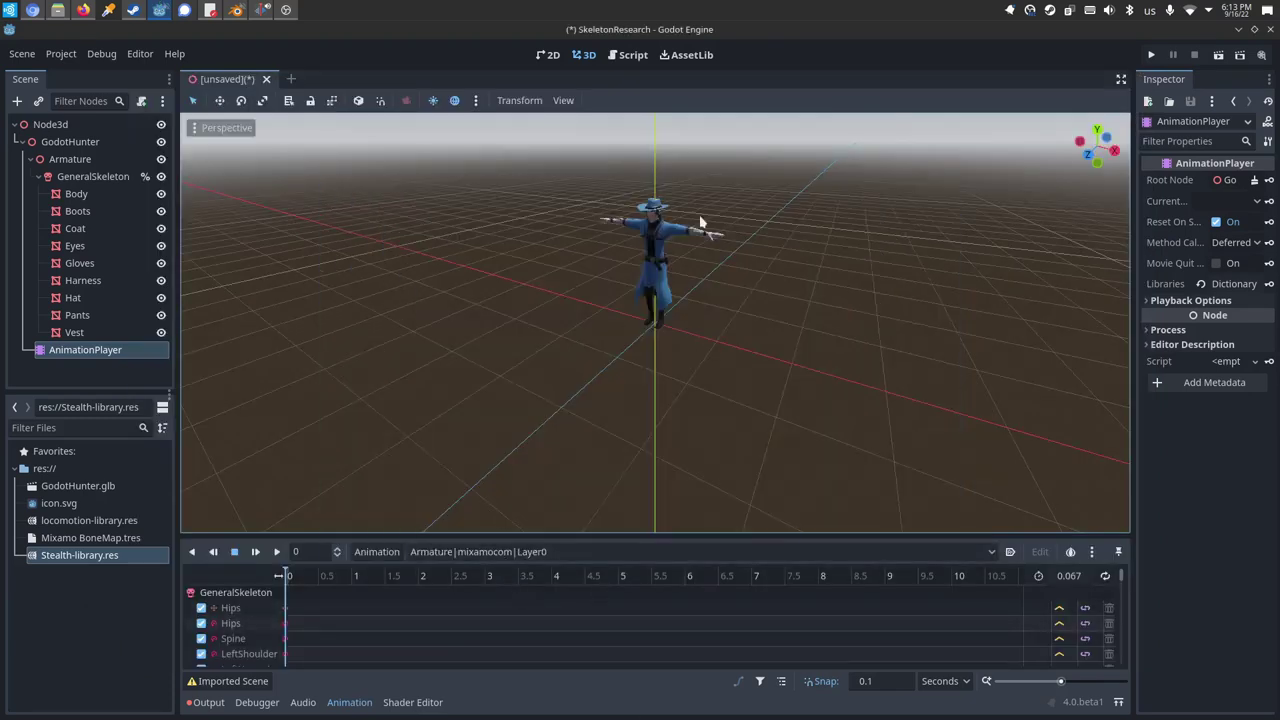
# - Show the locomotion library's Tpose on the character and play its idle animation
pyautogui.click(451, 556)
pyautogui.click(458, 597)
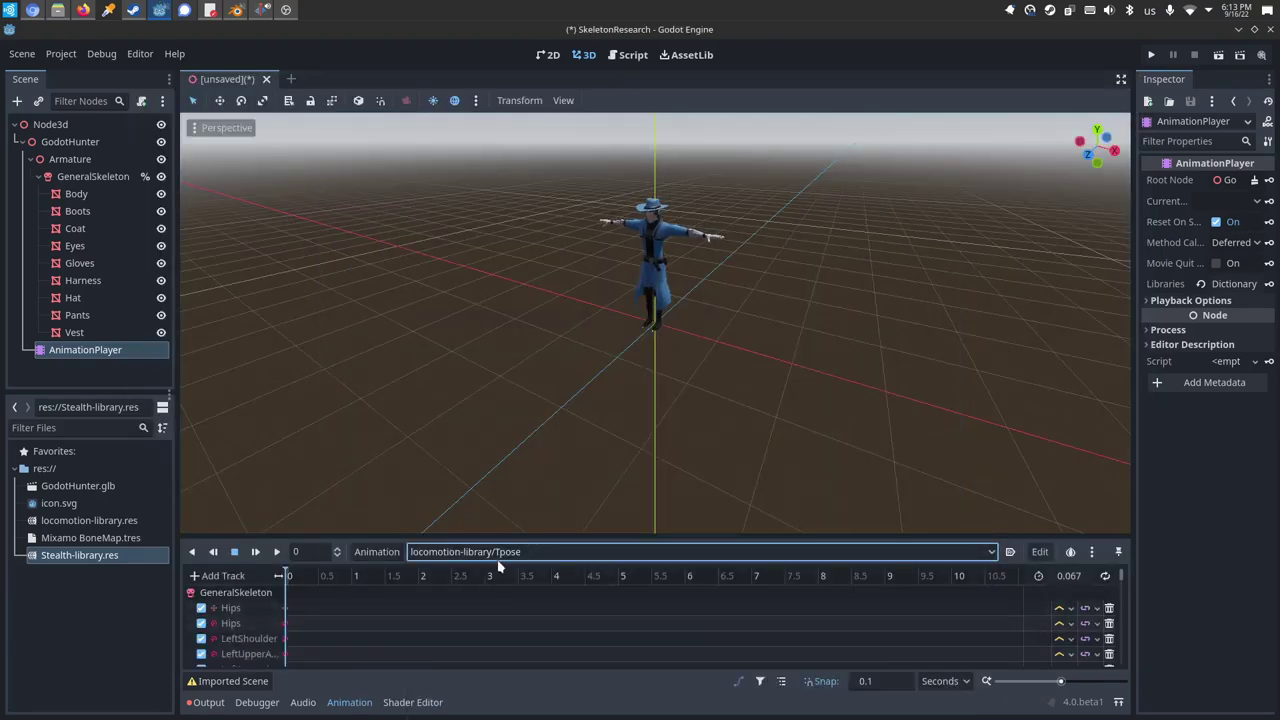
pyautogui.click(502, 564)
pyautogui.click(474, 616)
pyautogui.click(273, 555)
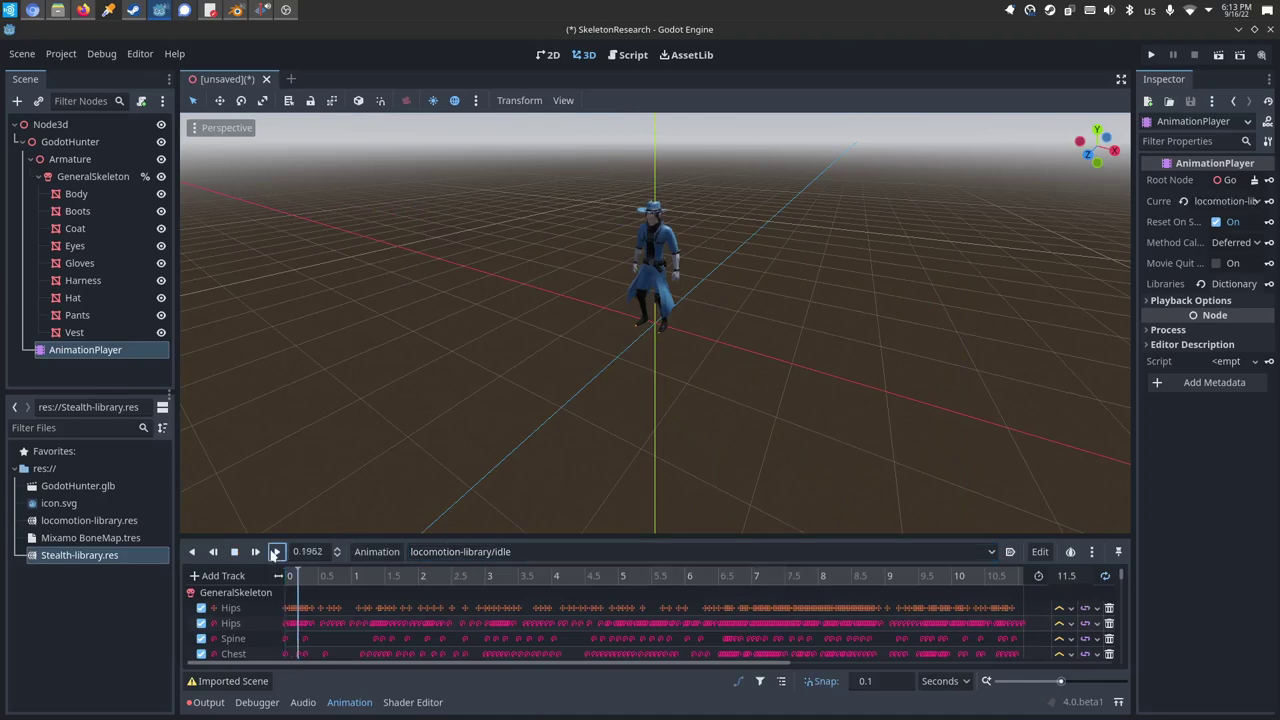
# - Preview the jump and run animations from the locomotion library on the character
pyautogui.click(490, 552)
pyautogui.click(558, 634)
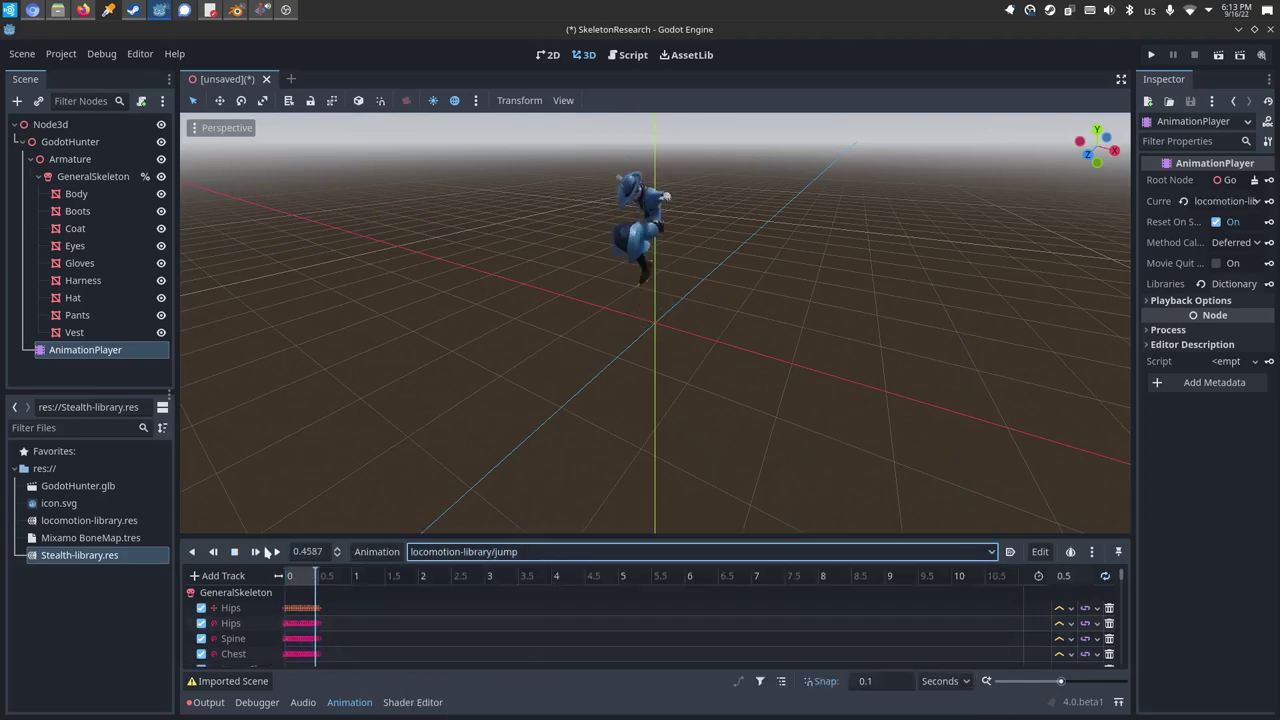
pyautogui.click(485, 552)
pyautogui.click(505, 655)
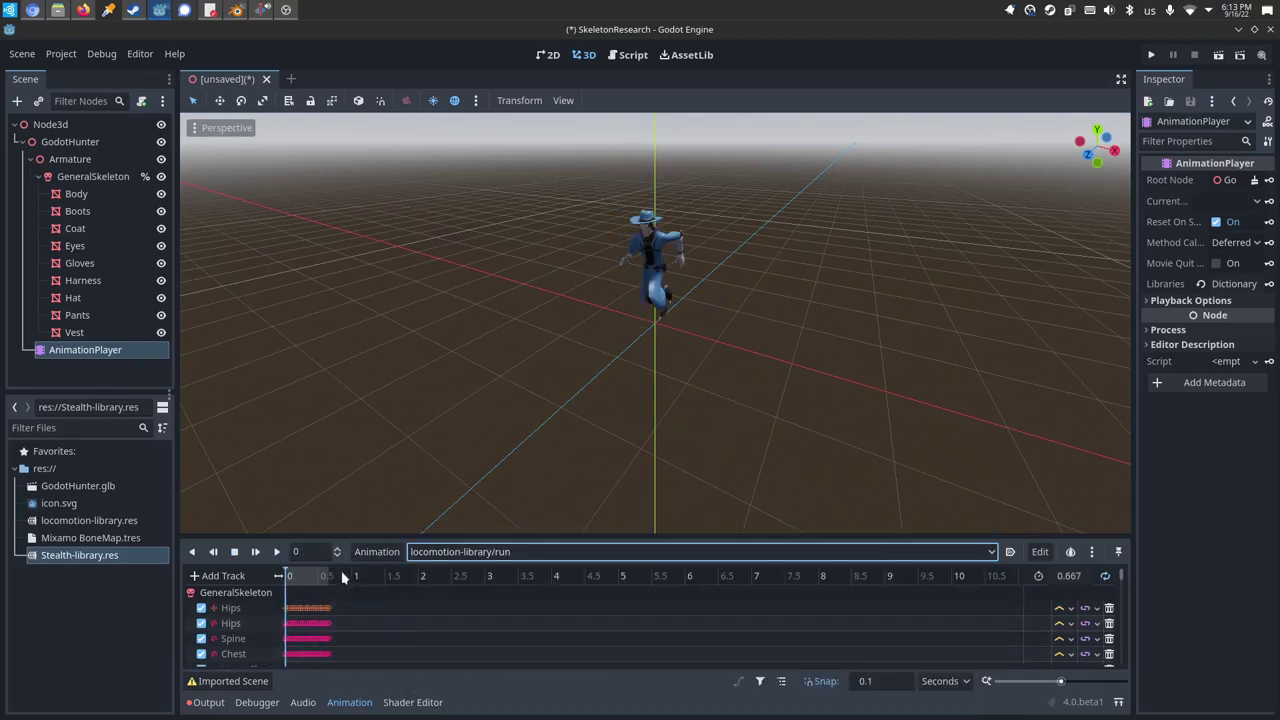
pyautogui.click(276, 551)
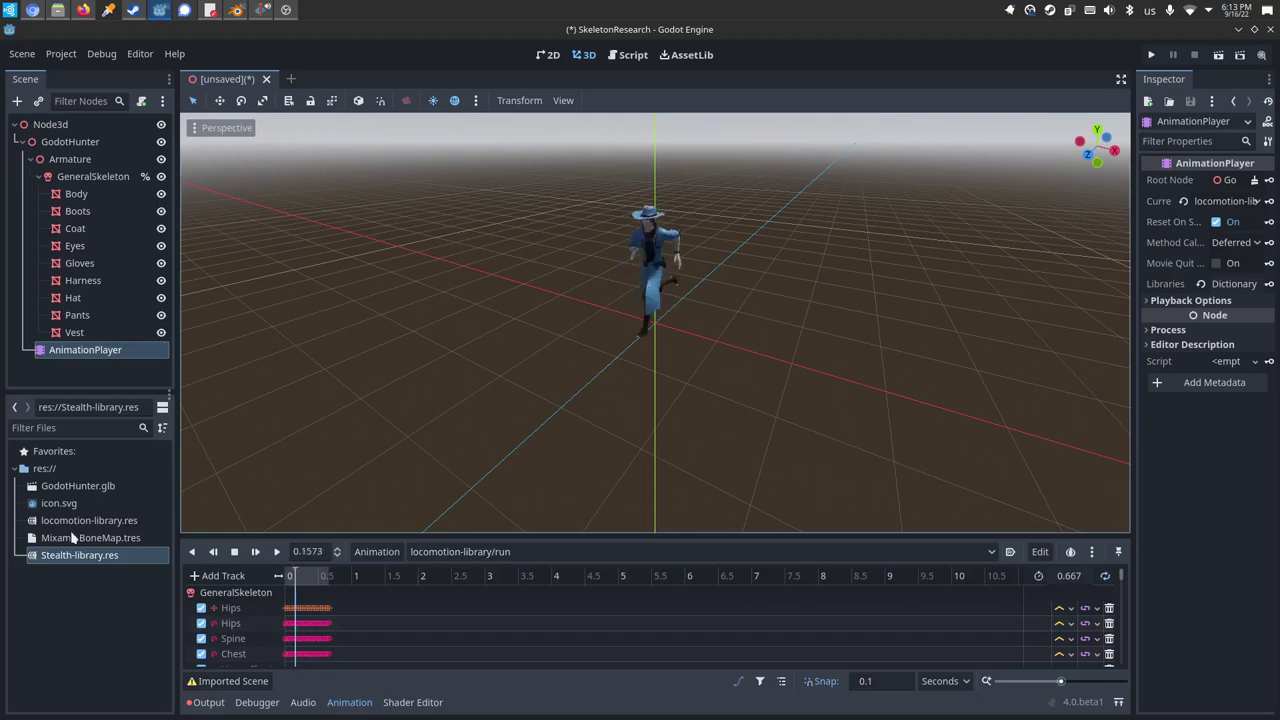
# - Load Stealth-library.res as an additional animation library in the AnimationPlayer
pyautogui.click(377, 551)
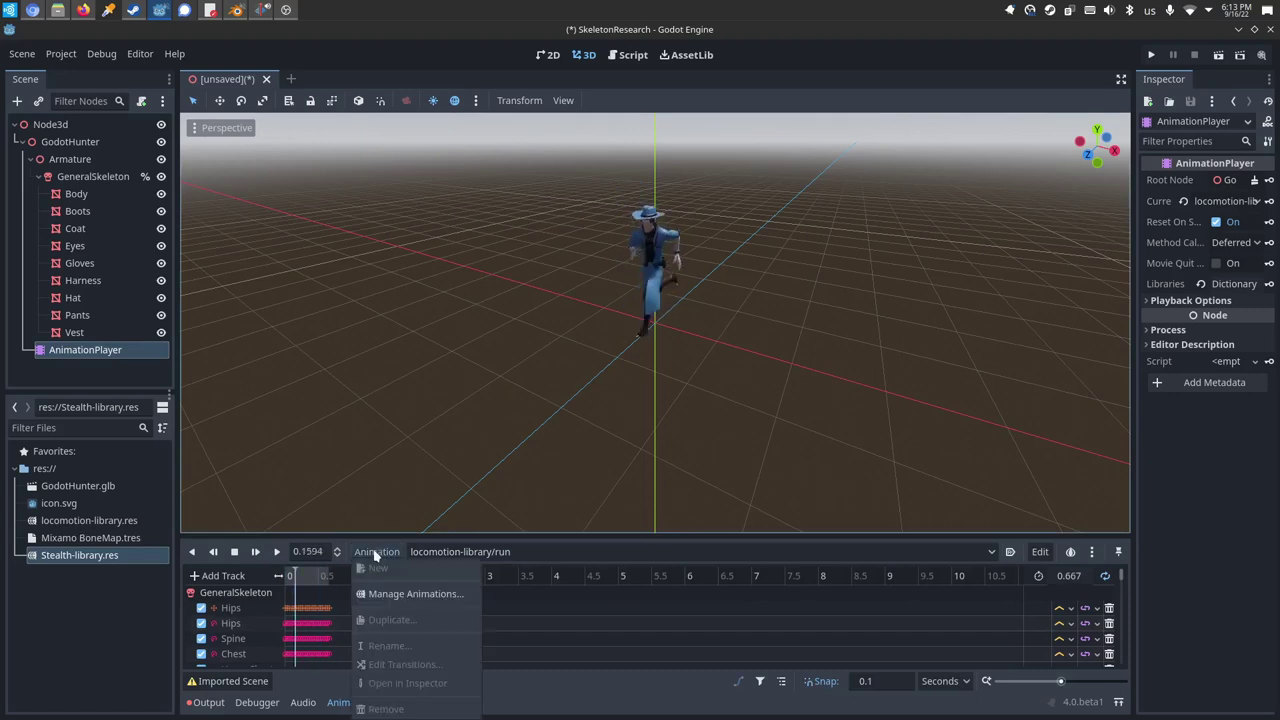
pyautogui.click(471, 594)
pyautogui.click(914, 212)
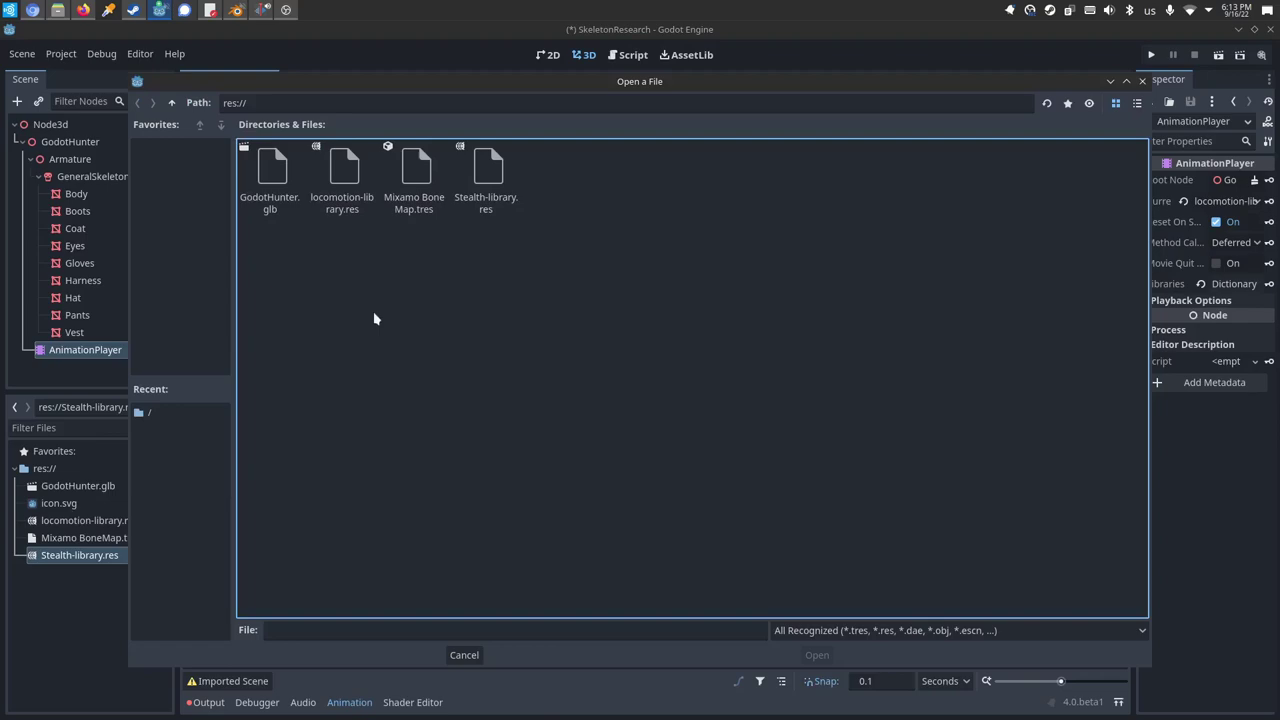
pyautogui.doubleClick(489, 172)
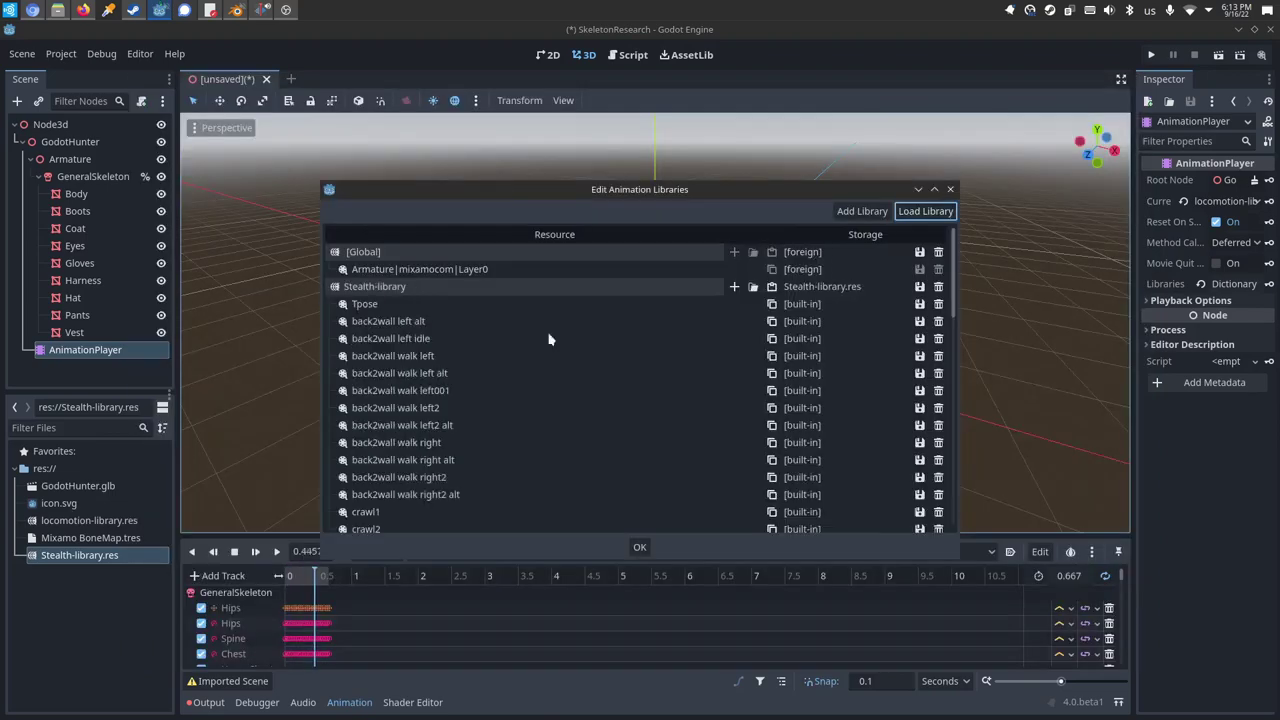
pyautogui.click(636, 547)
# - Preview the crawl2 and crouch walk3 animations from the Stealth library, viewing the crouch walk from several angles
pyautogui.click(530, 551)
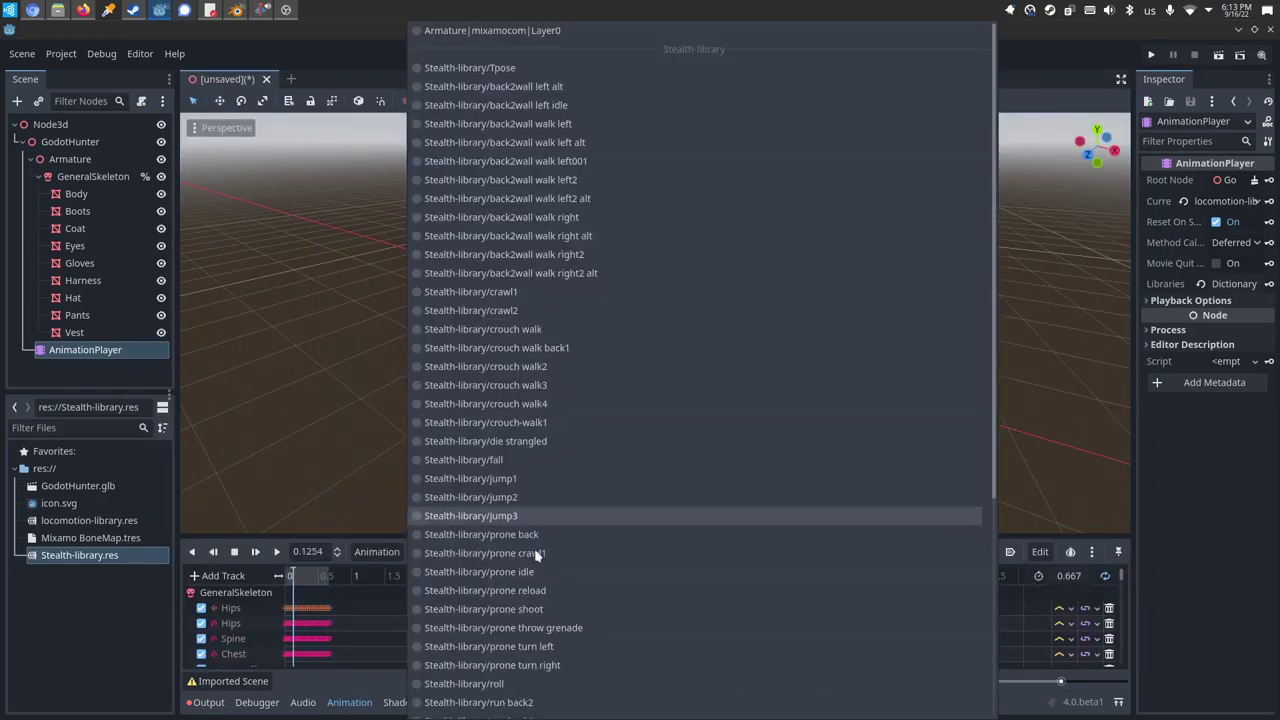
pyautogui.click(594, 310)
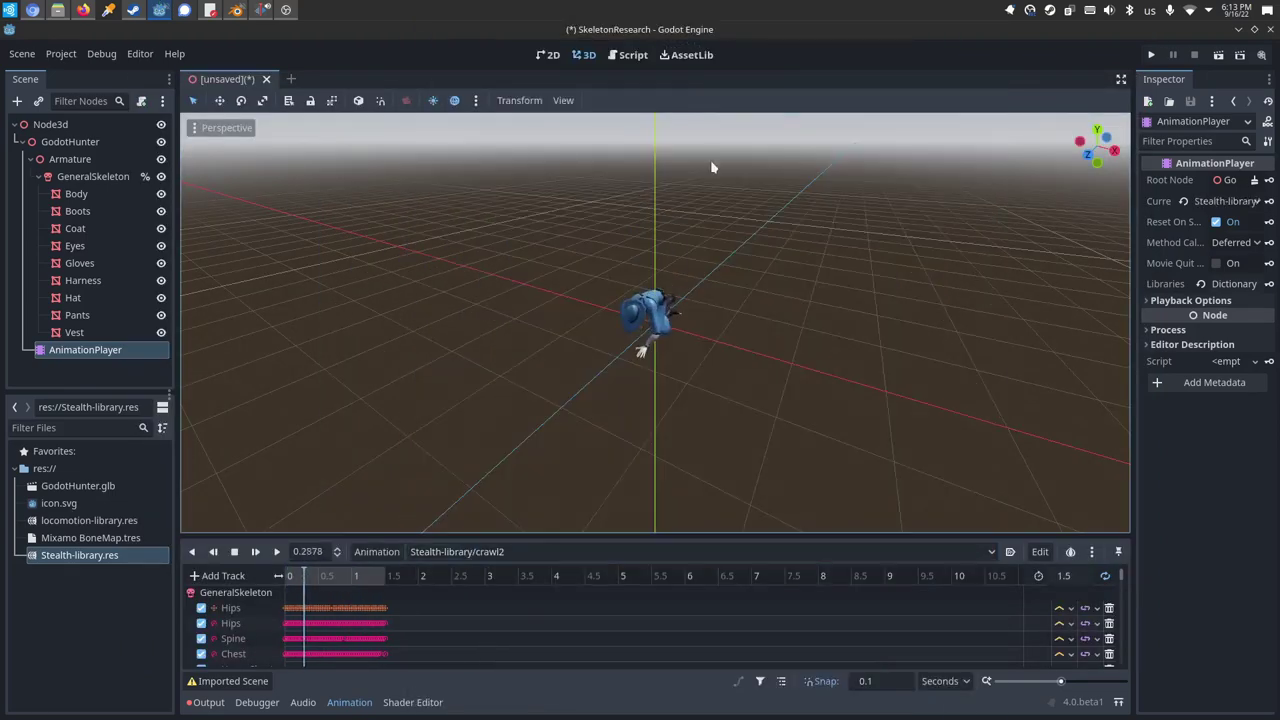
pyautogui.click(520, 551)
pyautogui.click(514, 400)
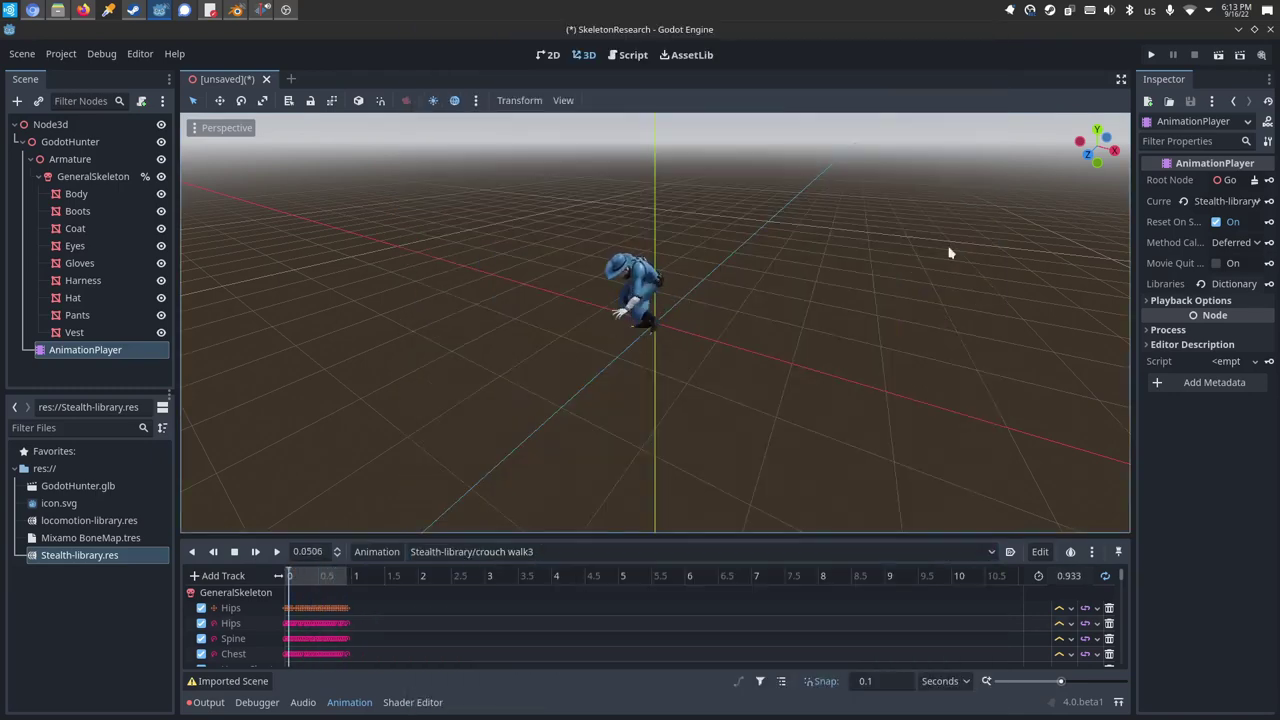
pyautogui.moveTo(949, 251); pyautogui.dragTo(1093, 120, button='middle')
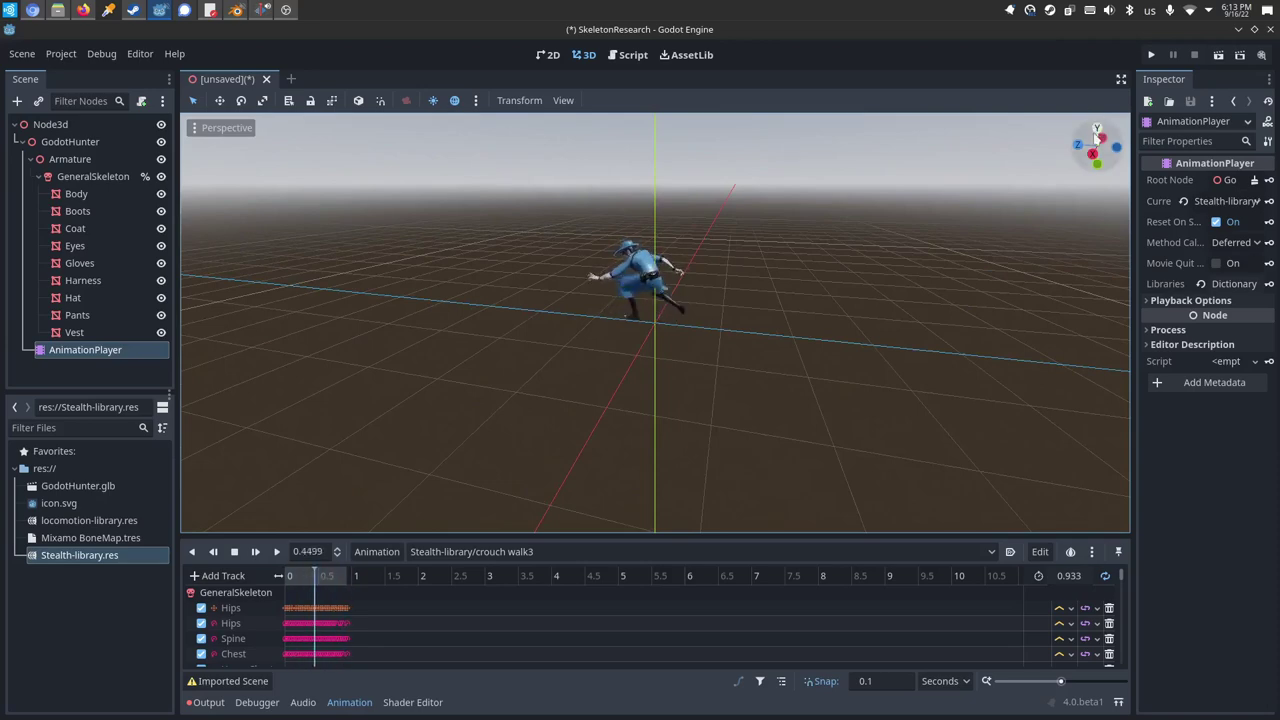
pyautogui.moveTo(1091, 114); pyautogui.dragTo(677, 284, button='middle')
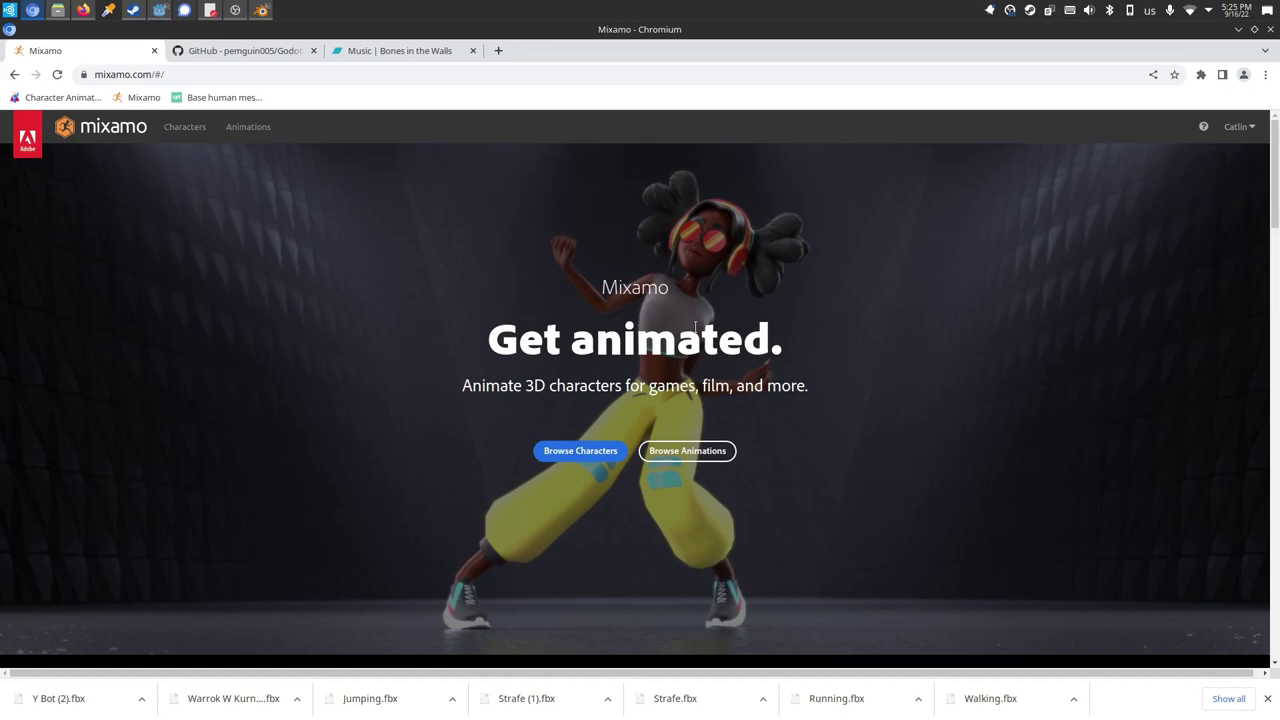
# - Close the browser's downloads bar and open the Mixamo character library
pyautogui.click(1267, 698)
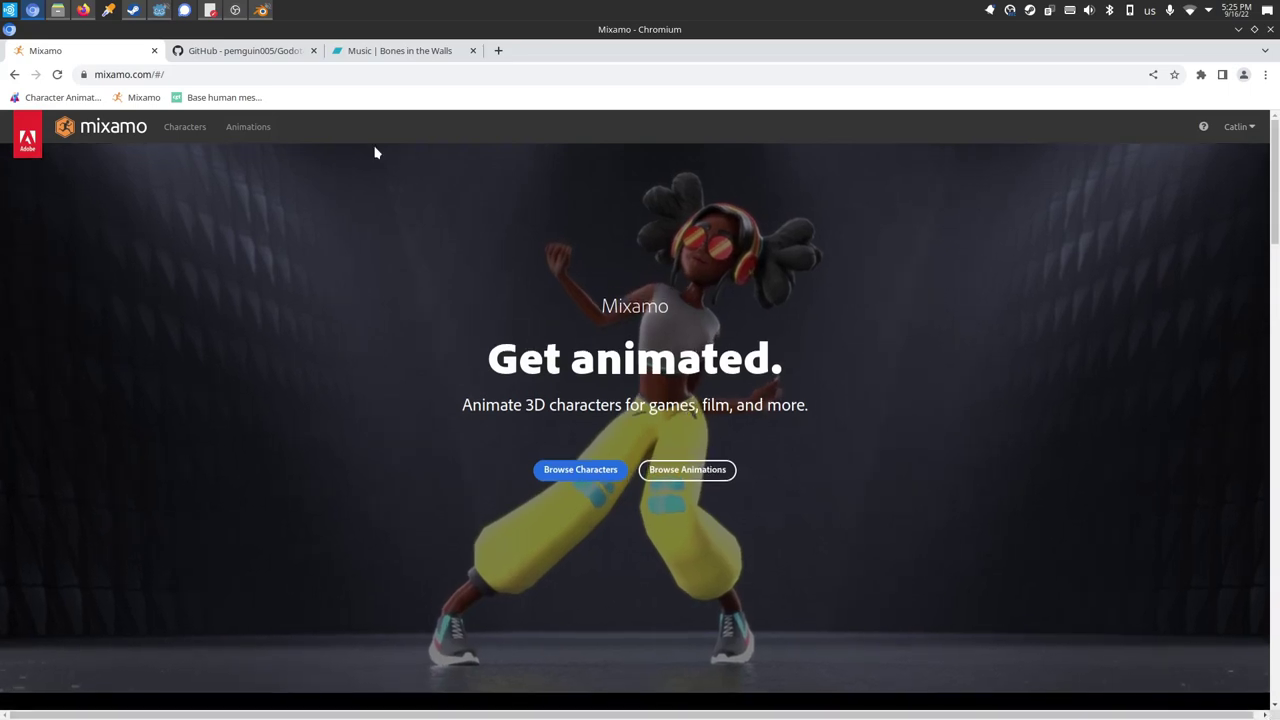
pyautogui.click(179, 128)
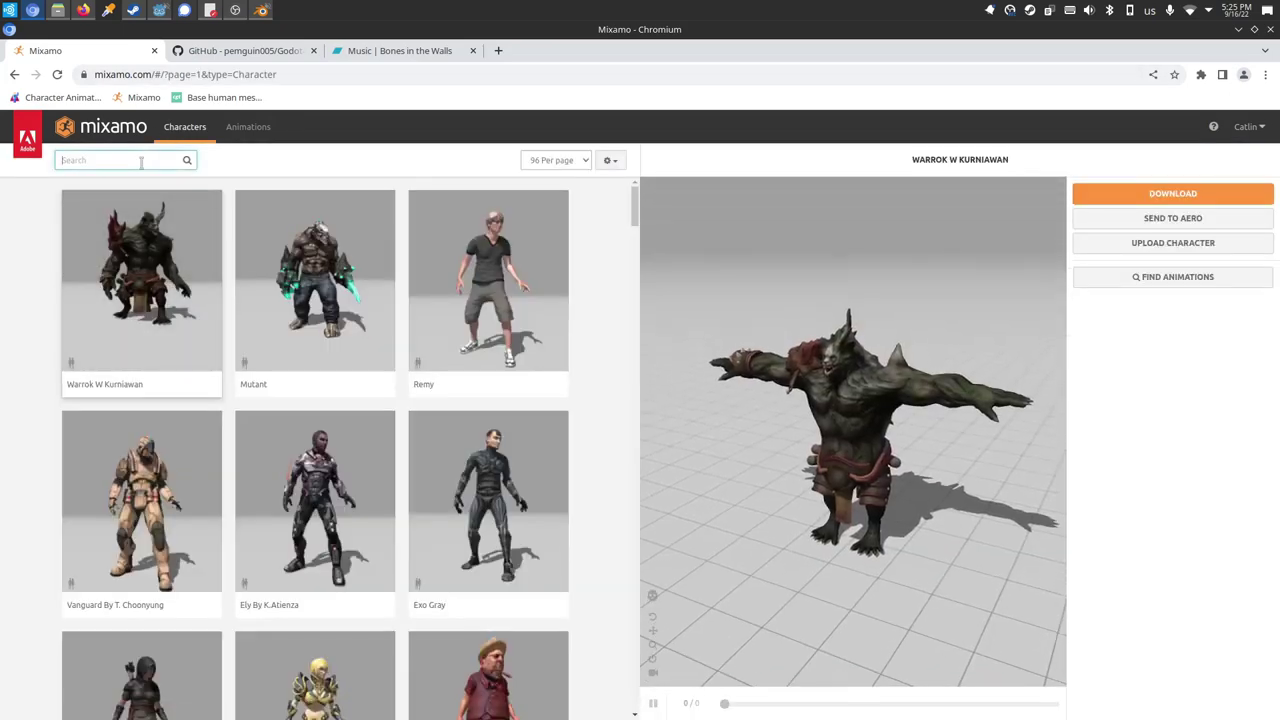
# - Find the Y Bot character with the search "ybot", switch to it and download it as FBX Binary in T-pose
pyautogui.write('ybot')
pyautogui.press('Return')
pyautogui.click(232, 330)
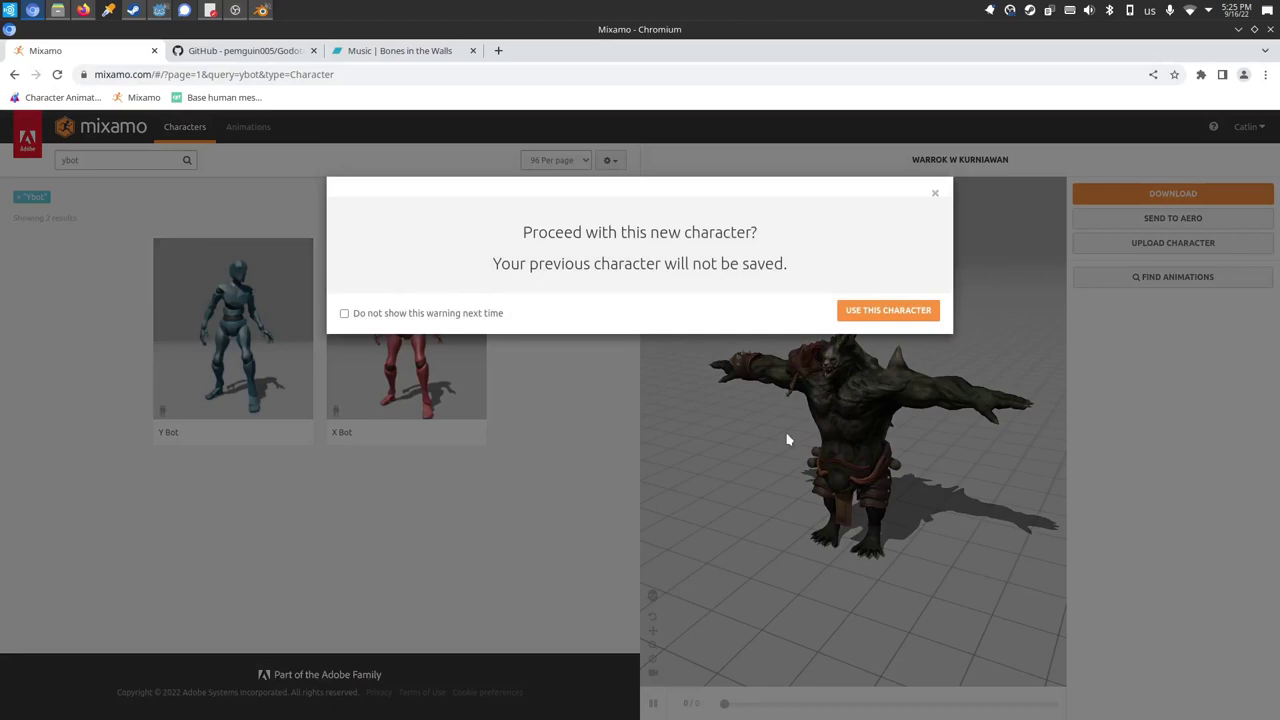
pyautogui.click(888, 312)
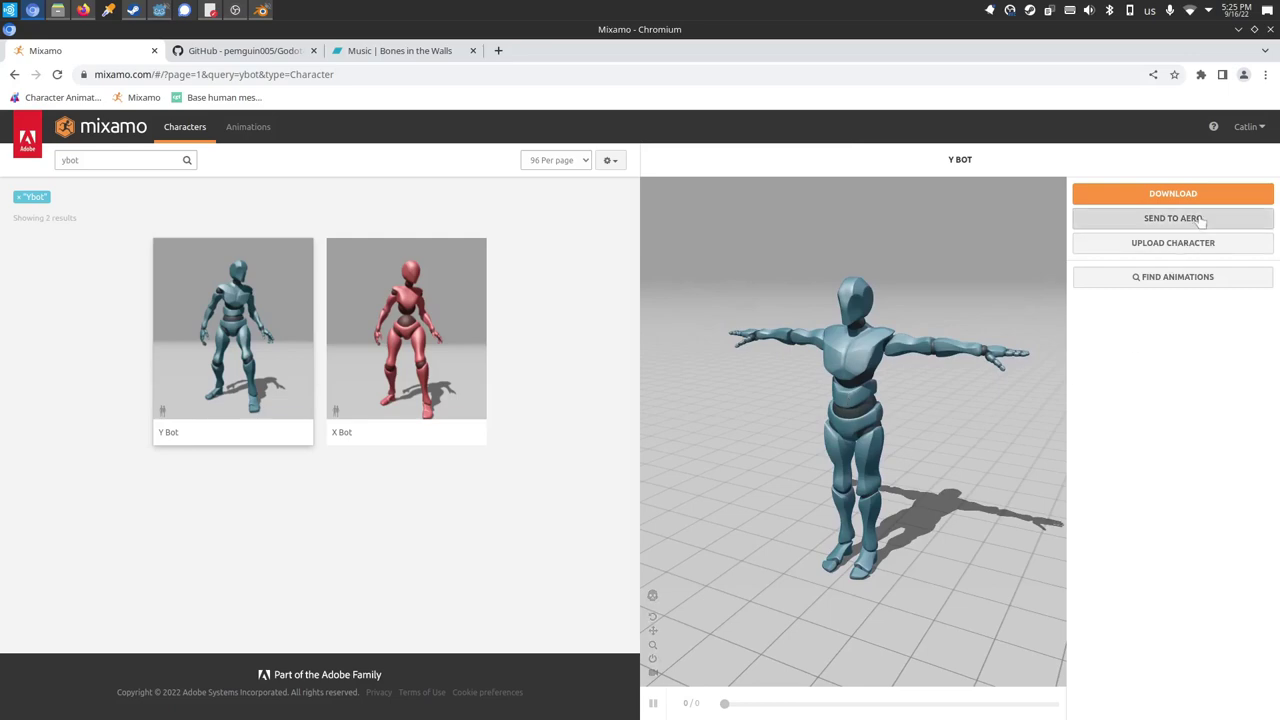
pyautogui.click(1110, 193)
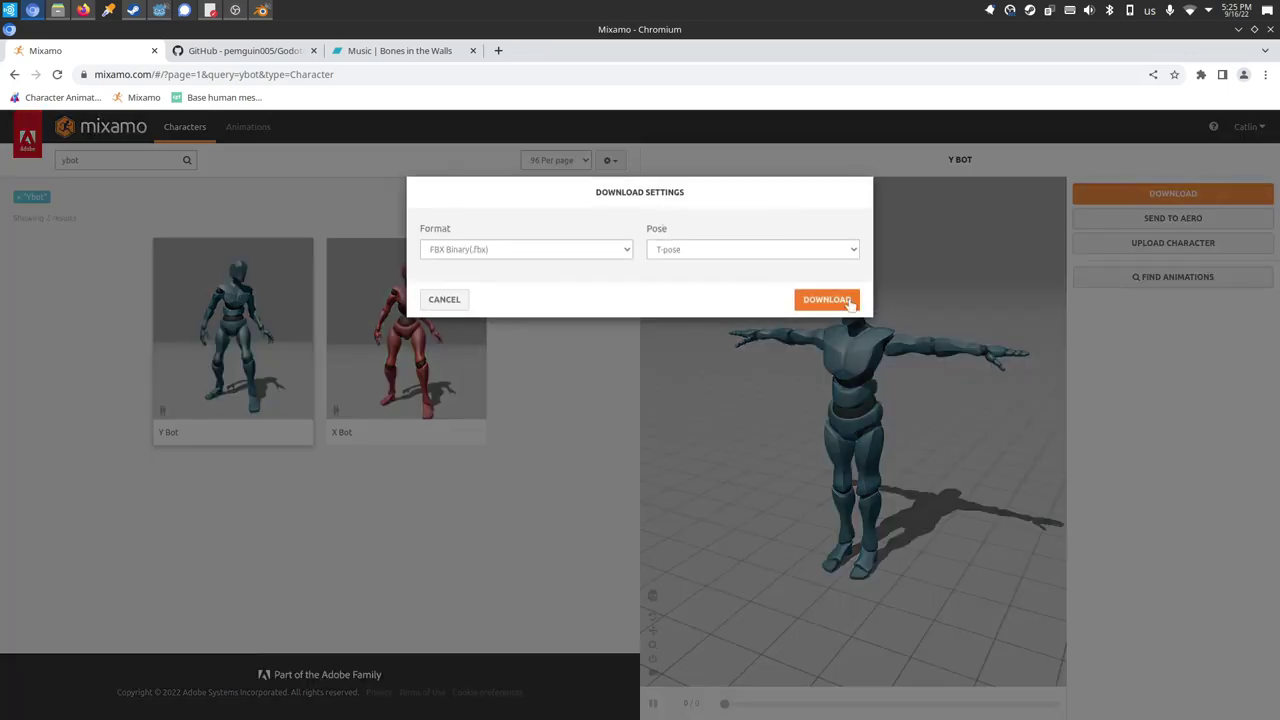
pyautogui.click(826, 299)
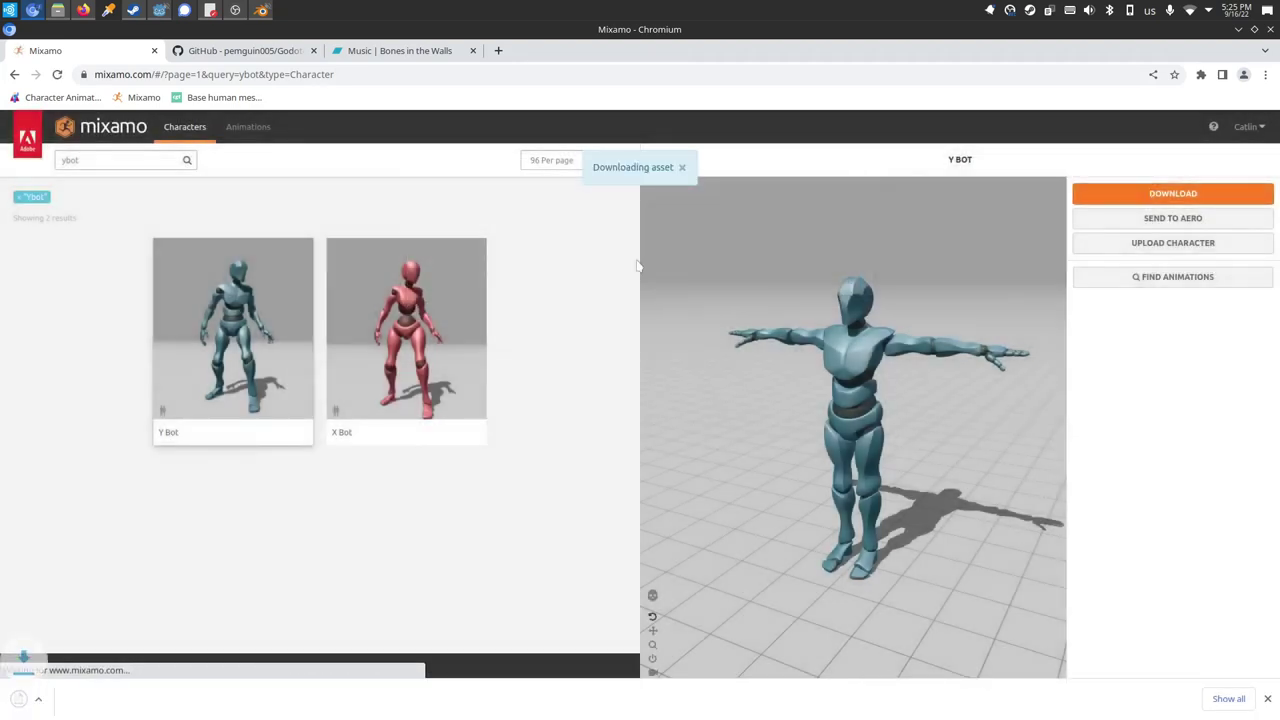
# - Search the animations for "walk" and apply a normal forward Walking animation to Y Bot
pyautogui.doubleClick(78, 164)
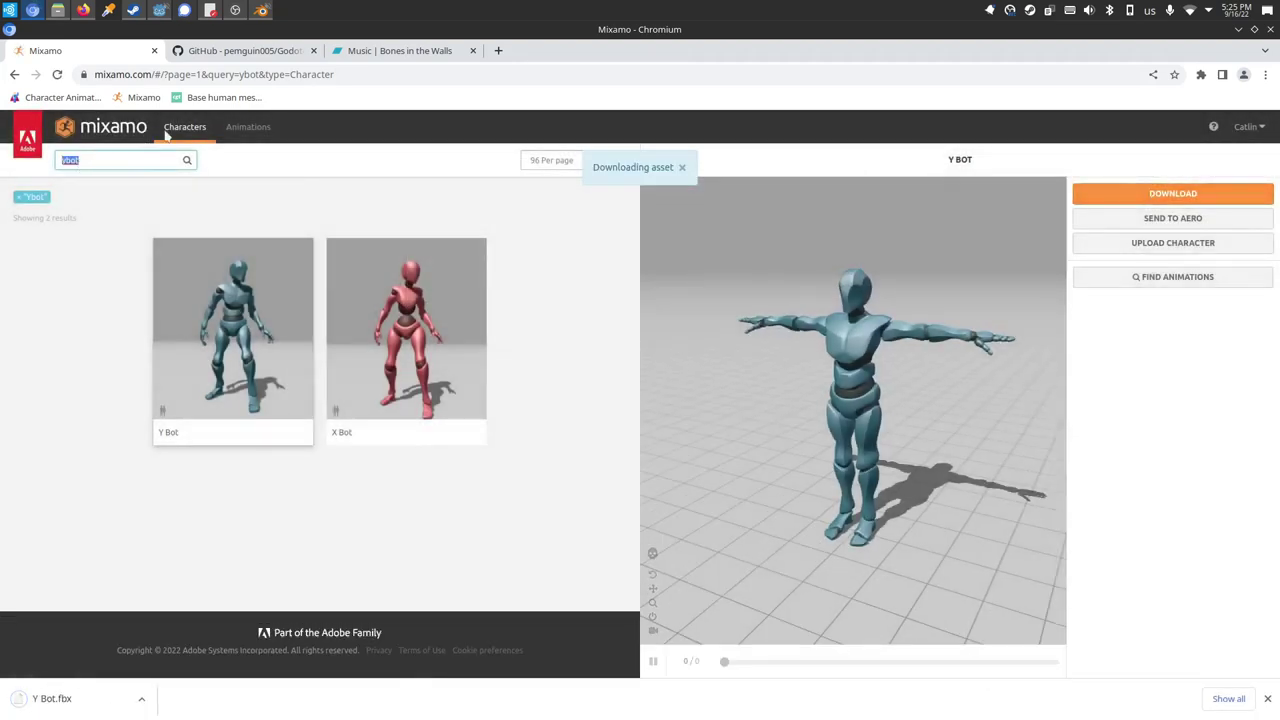
pyautogui.click(248, 126)
pyautogui.click(76, 168)
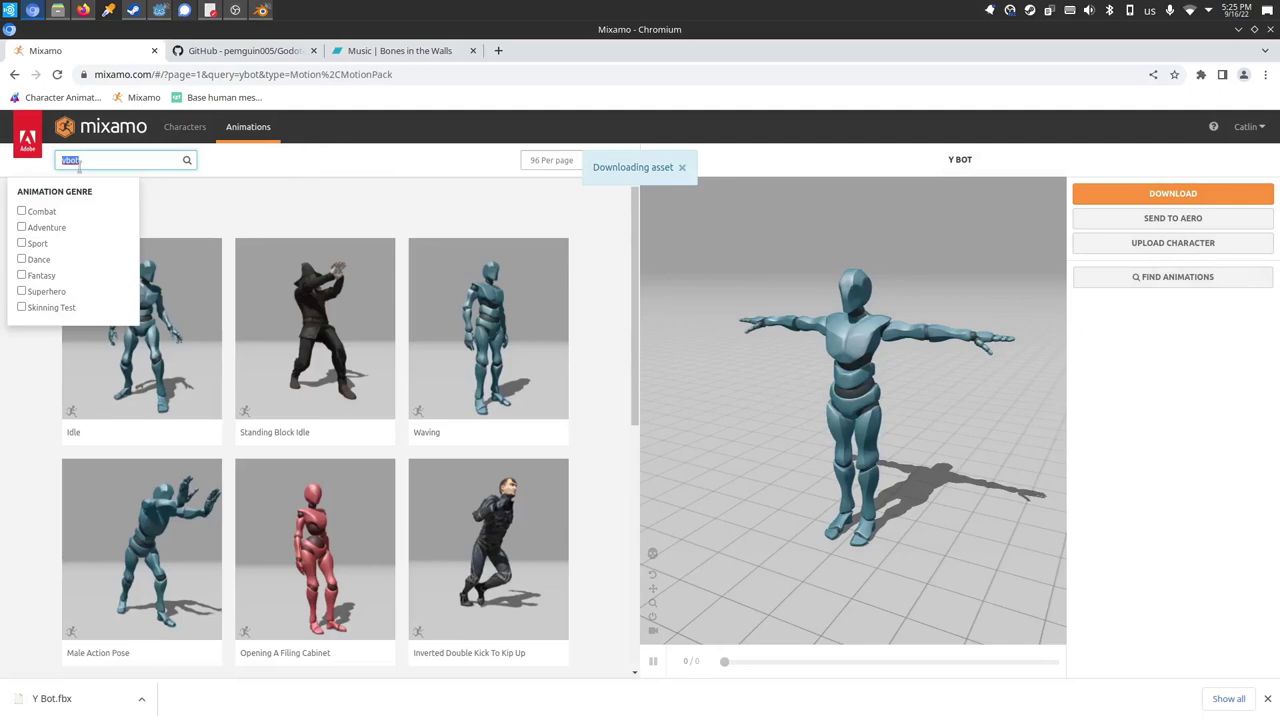
pyautogui.write('wal')
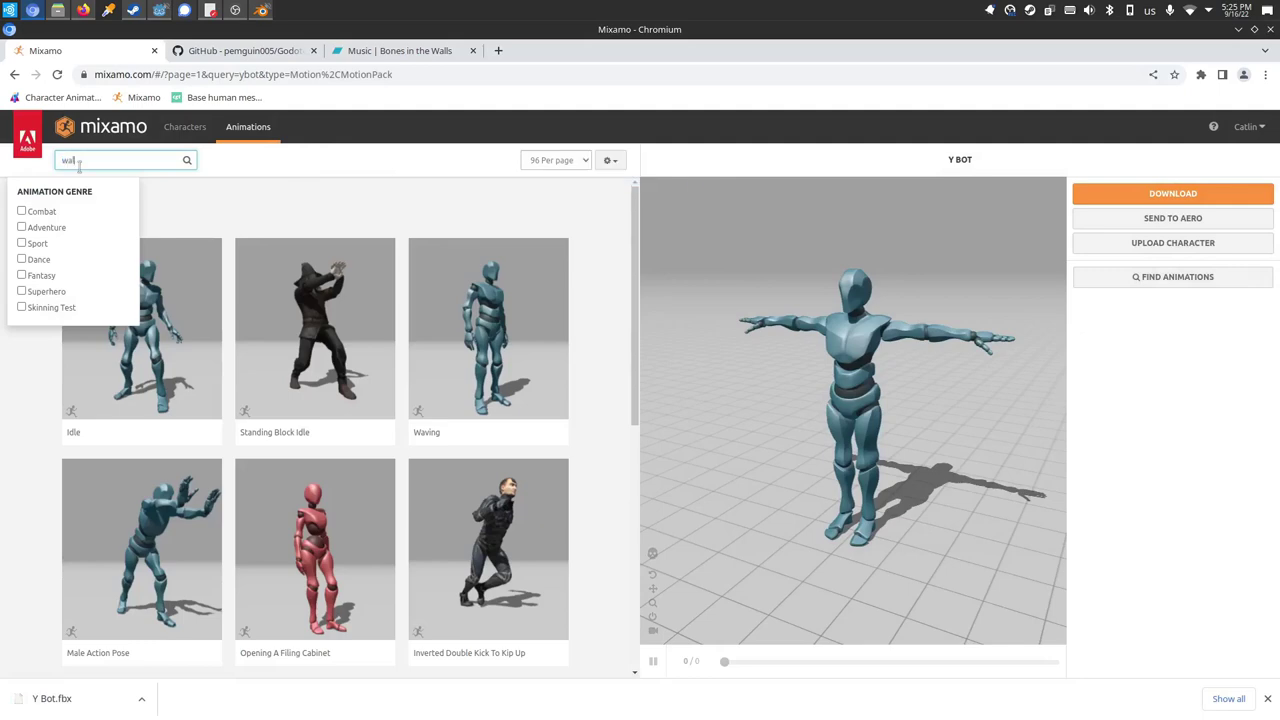
pyautogui.write('k')
pyautogui.scroll(-3, 220, 520)
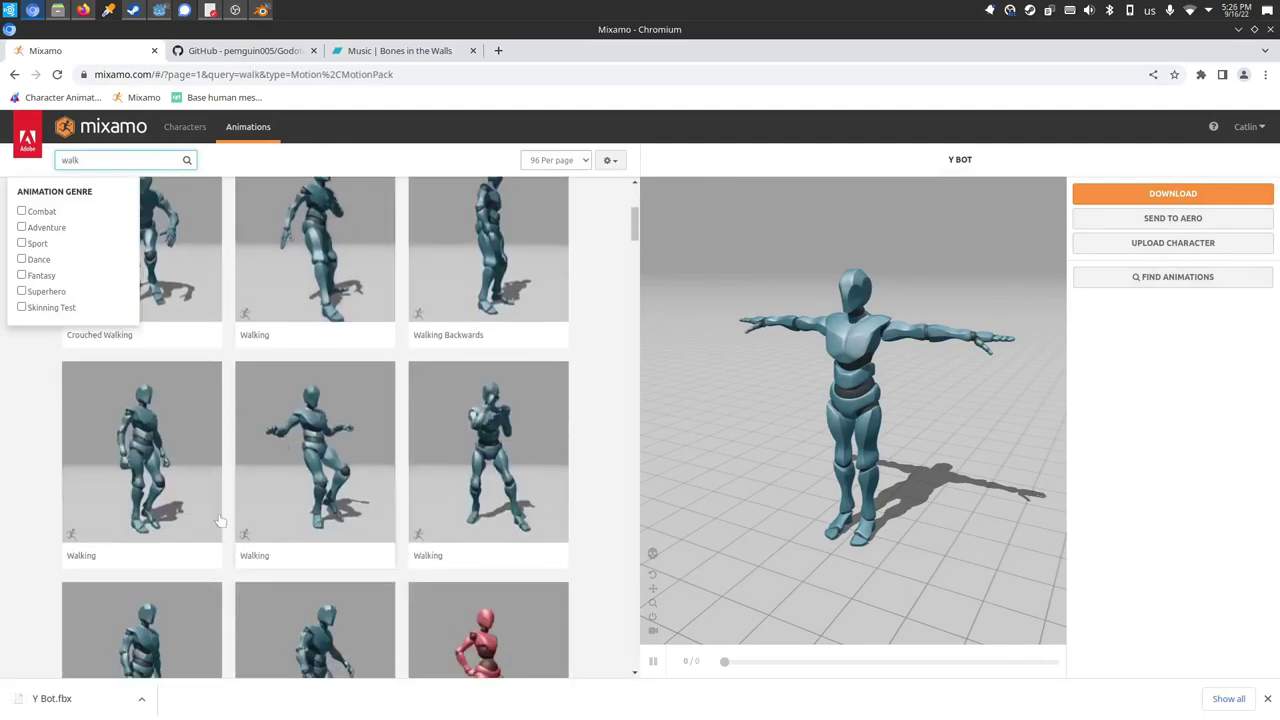
pyautogui.click(215, 515)
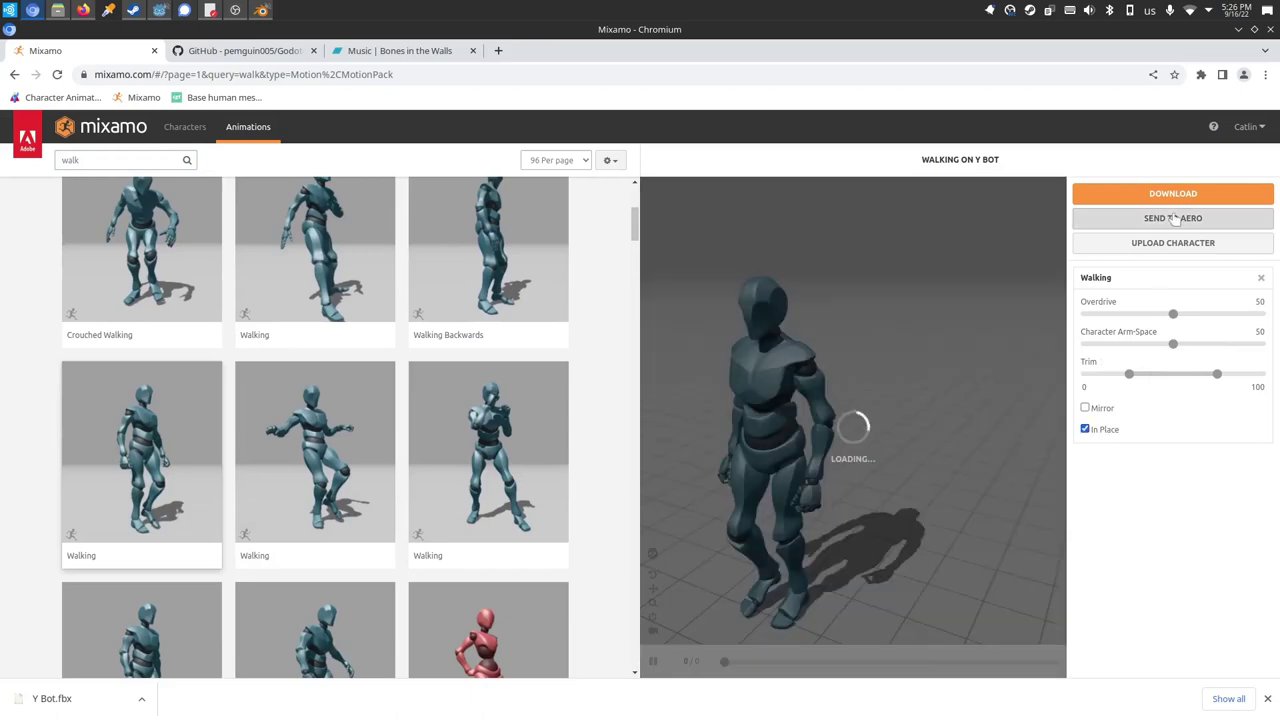
# - Download the Walking animation as FBX Binary without skin, at 30 frames per second with no keyframe reduction
pyautogui.click(1173, 193)
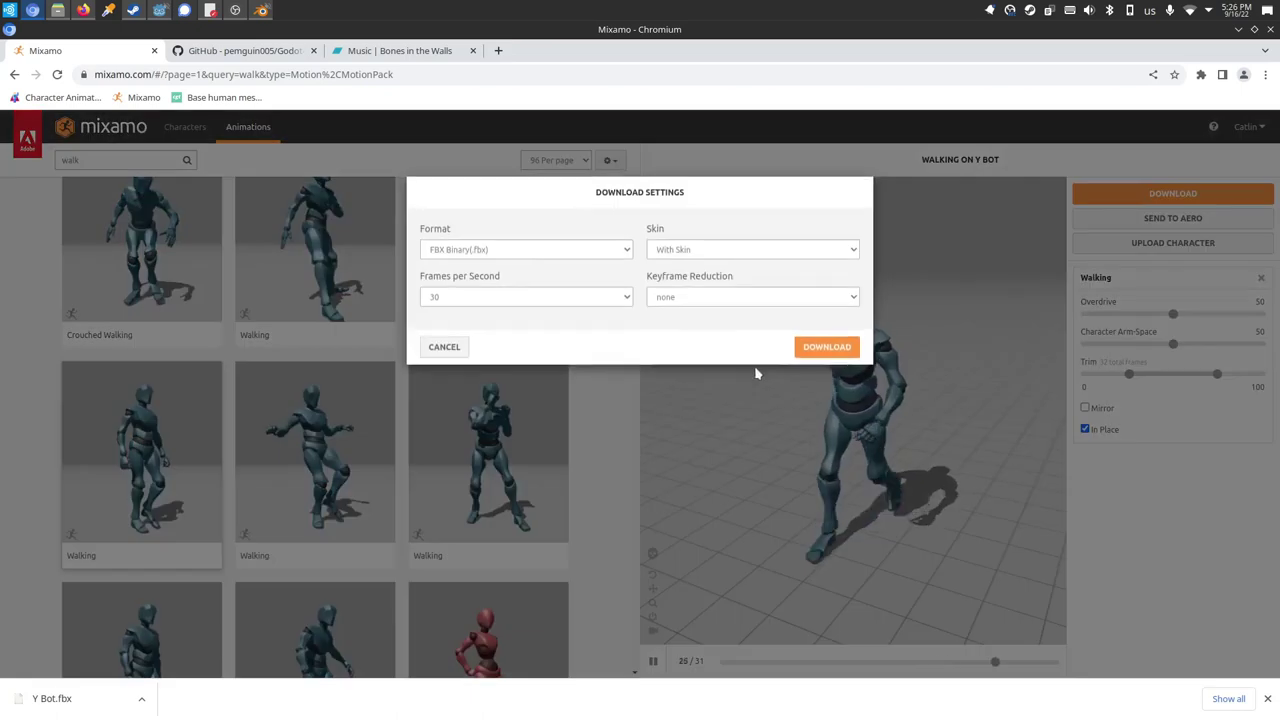
pyautogui.click(749, 249)
pyautogui.click(737, 277)
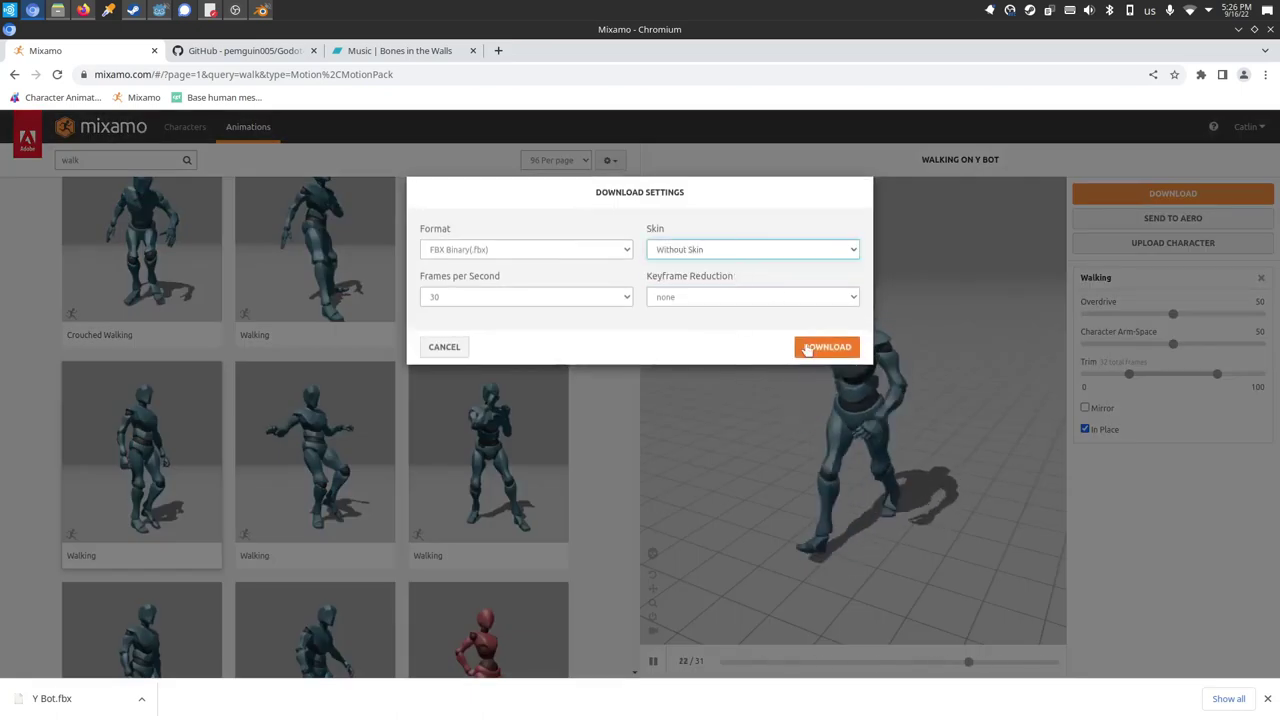
pyautogui.click(808, 347)
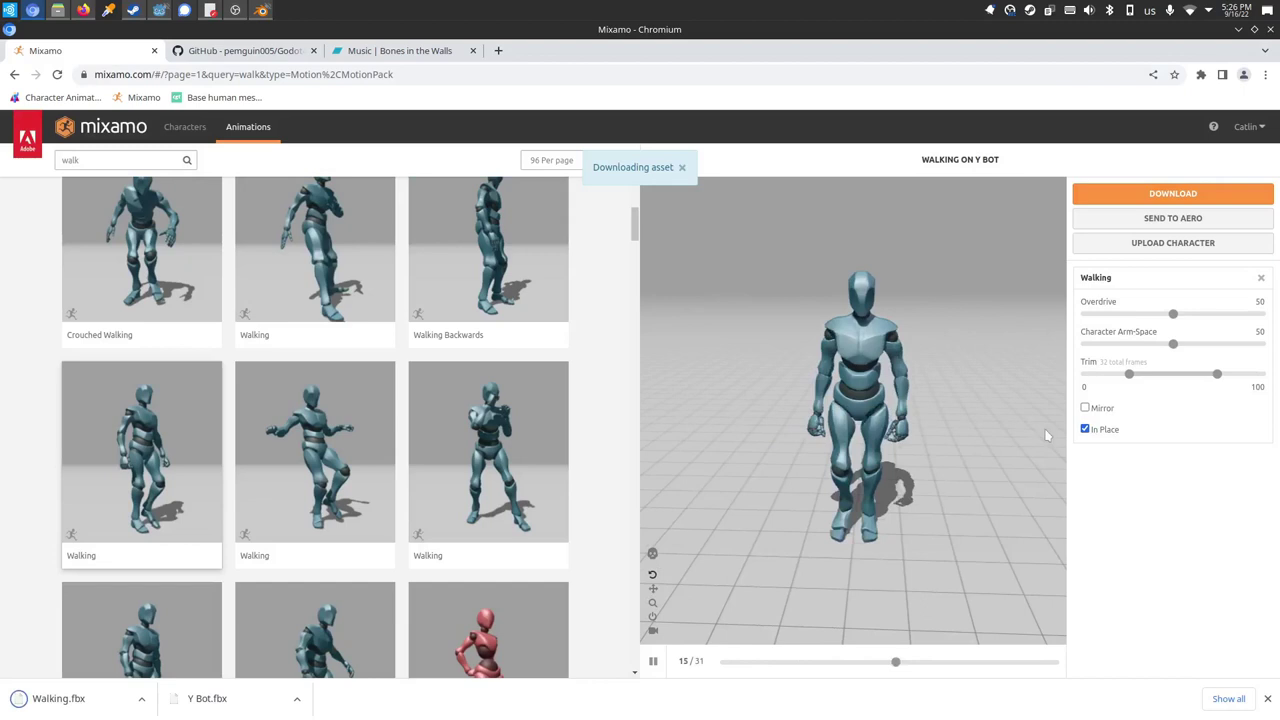
# - Compare the Walking animation with In Place turned off and back on, viewing the character from different angles
pyautogui.click(1085, 429)
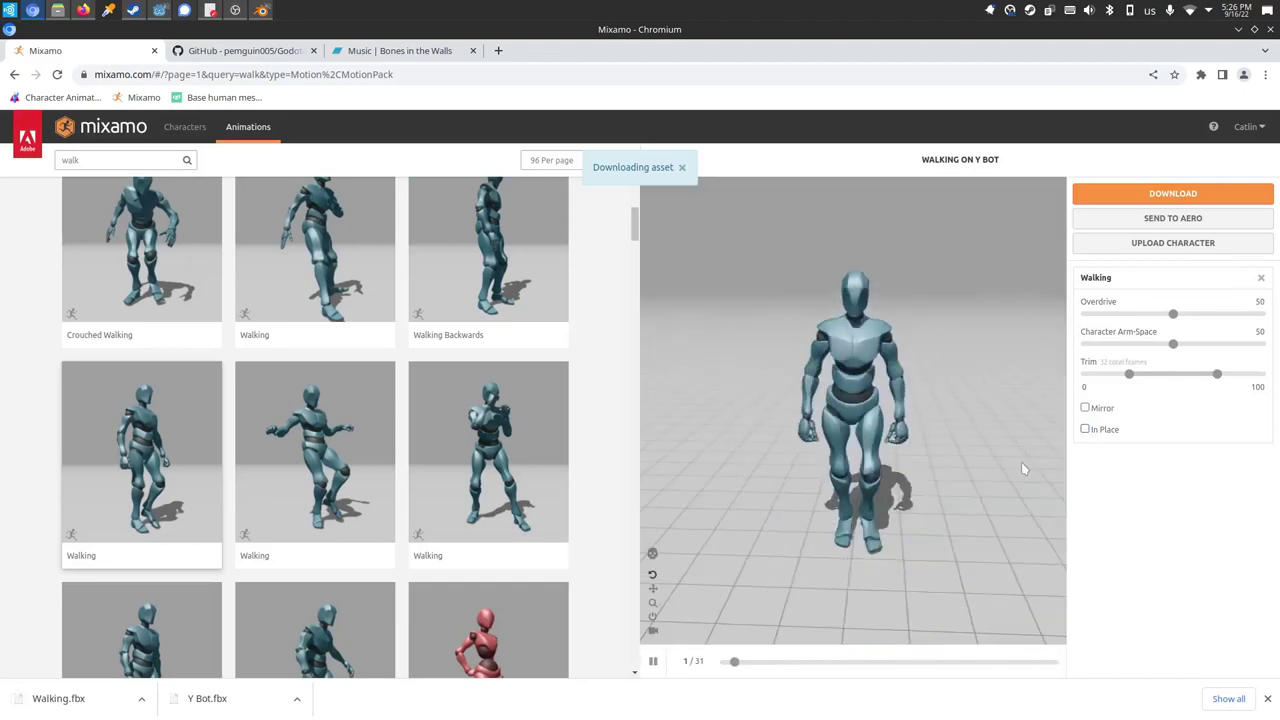
pyautogui.moveTo(1023, 468); pyautogui.dragTo(1066, 409)
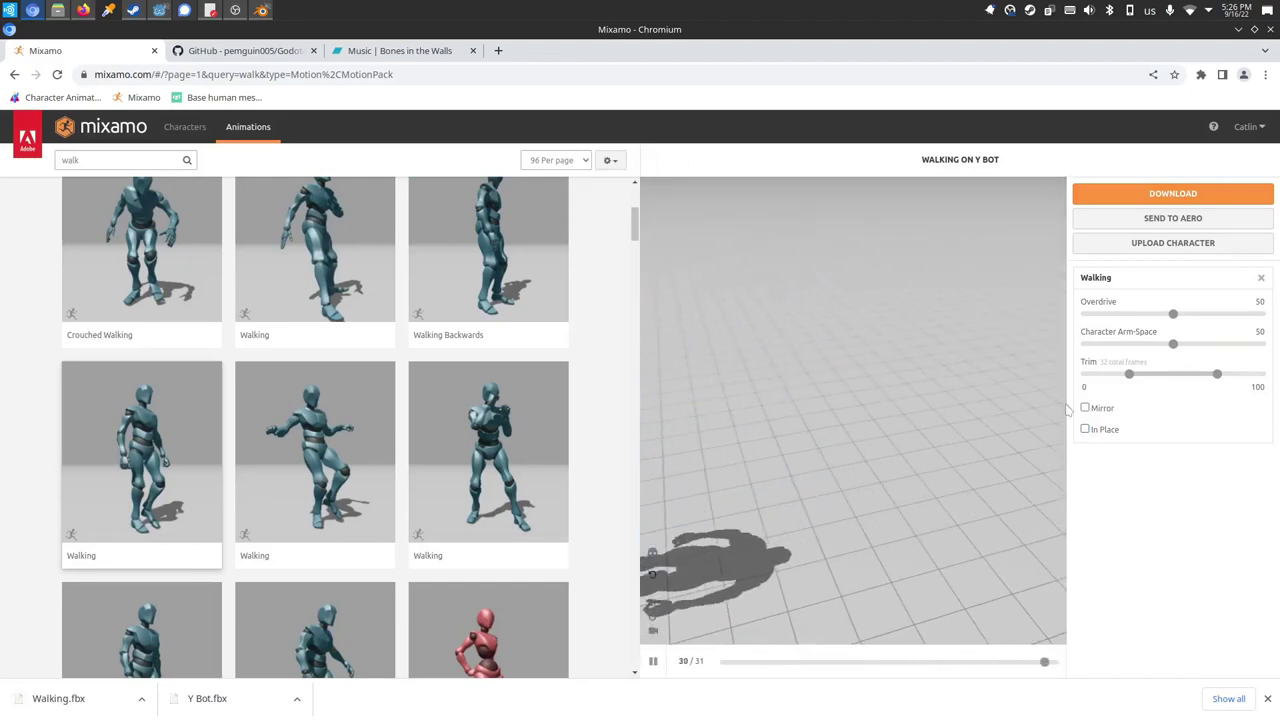
pyautogui.click(1087, 430)
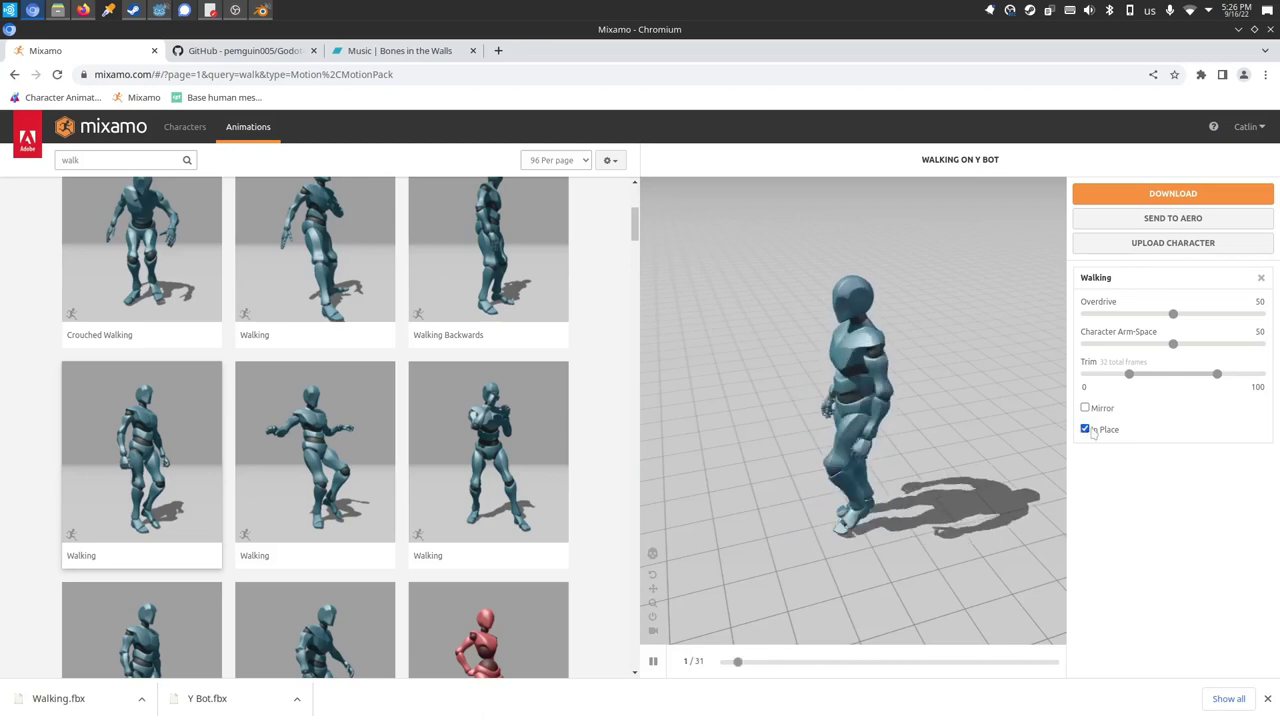
pyautogui.moveTo(1040, 430); pyautogui.dragTo(645, 360)
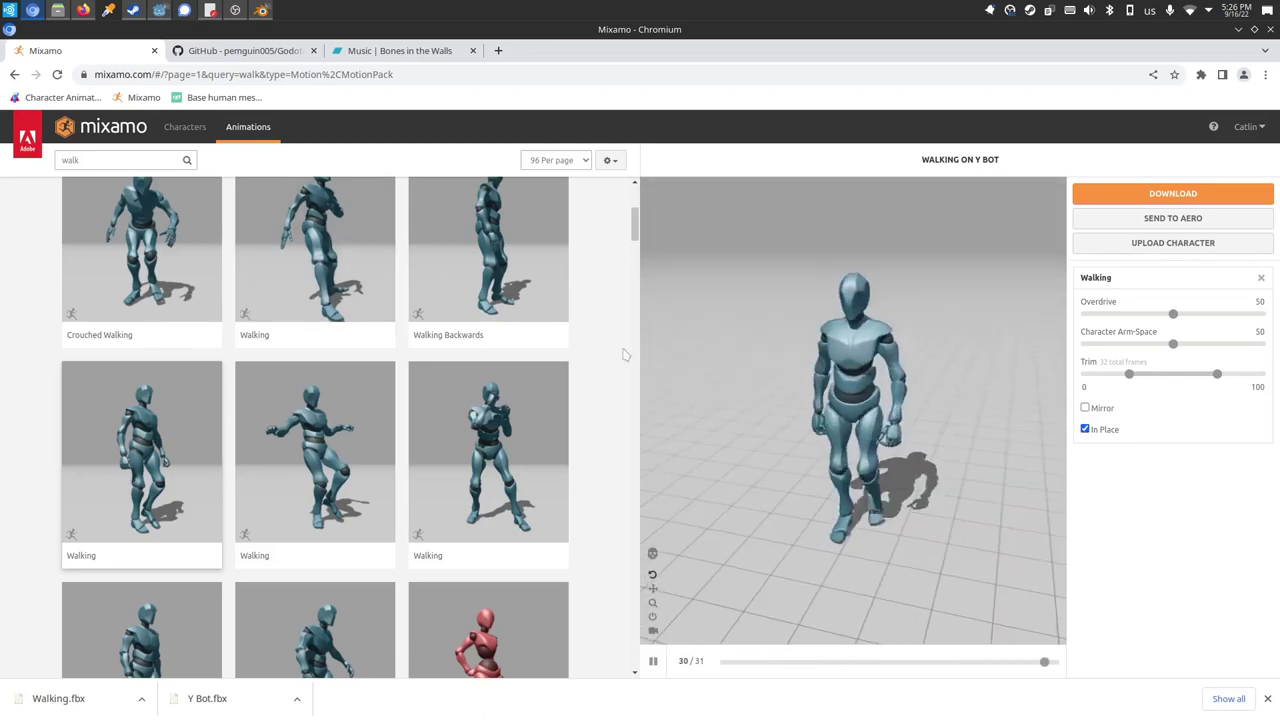
# - Search the animations for "run" and apply the Running animation to Y Bot
pyautogui.doubleClick(91, 161)
pyautogui.write('ru')
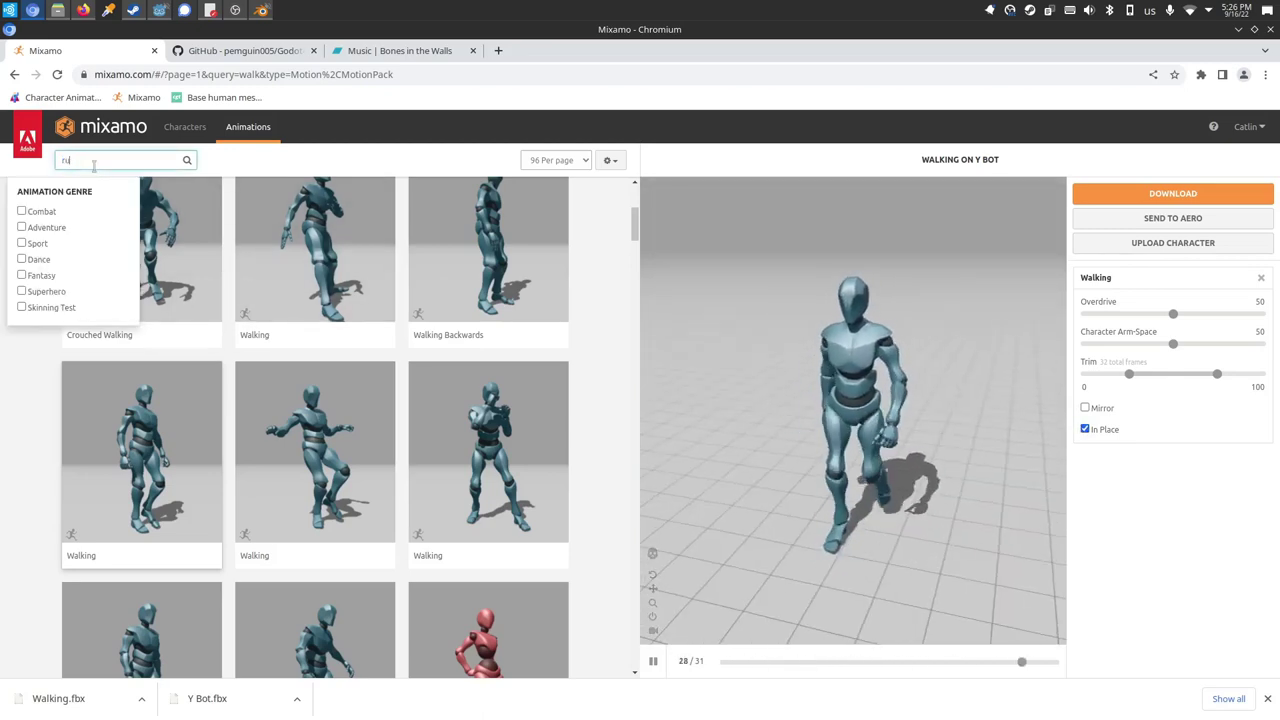
pyautogui.write('n')
pyautogui.scroll(-3, 233, 472)
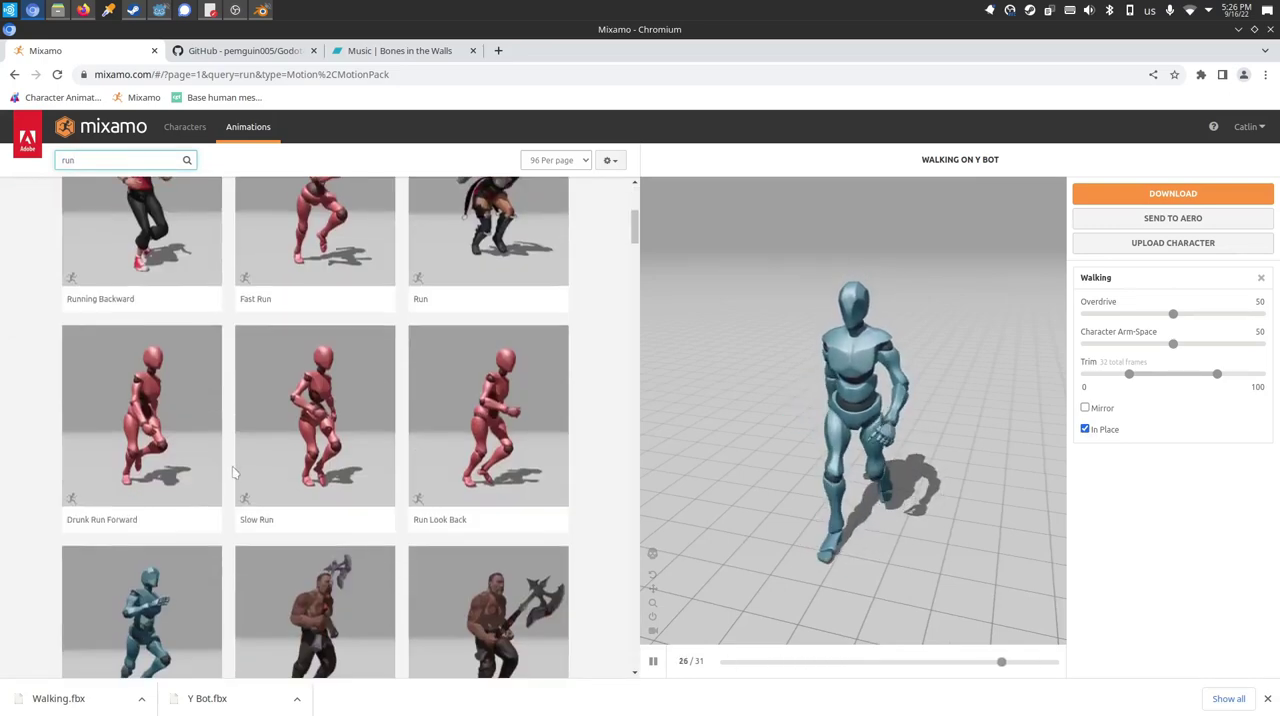
pyautogui.scroll(-2, 233, 472)
pyautogui.click(191, 480)
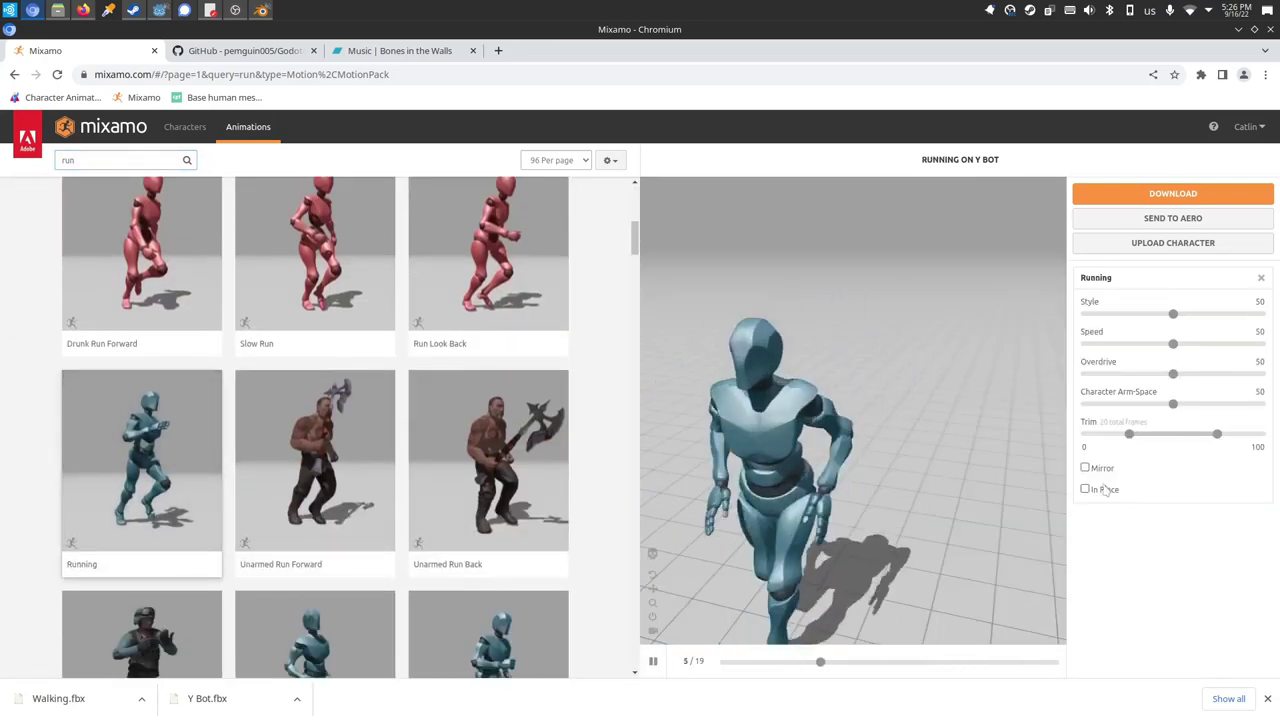
# - Enable In Place for the Running animation and download it as FBX Binary without skin at 30 frames per second
pyautogui.click(1086, 489)
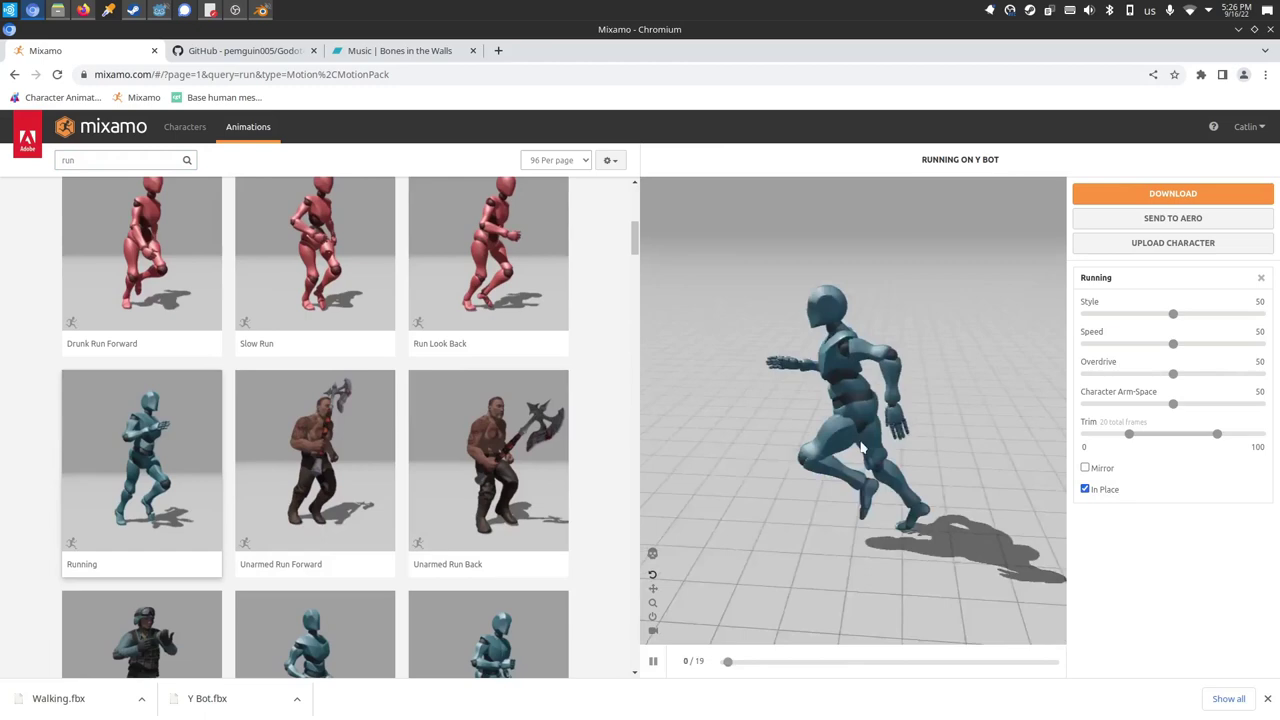
pyautogui.click(1100, 193)
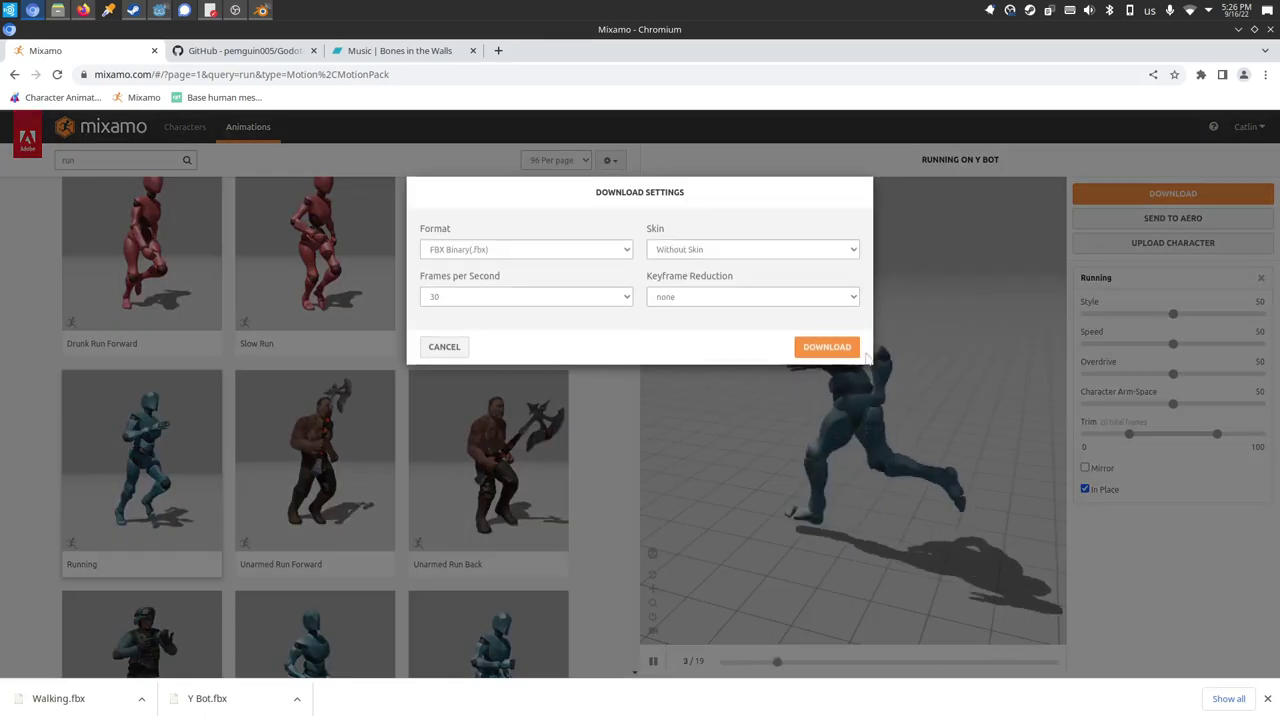
pyautogui.click(828, 342)
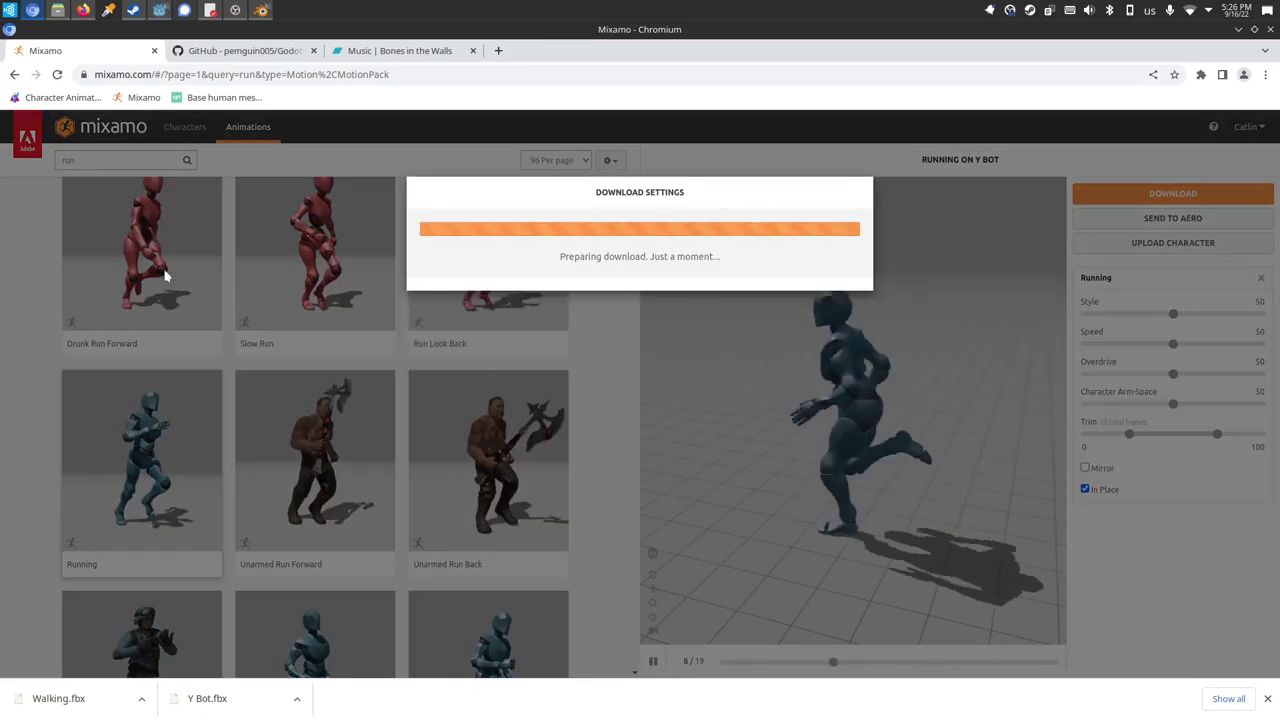
# - Search the animations for "jump" and apply the Jumping animation listed beside Jumping Down to Y Bot
pyautogui.click(110, 160)
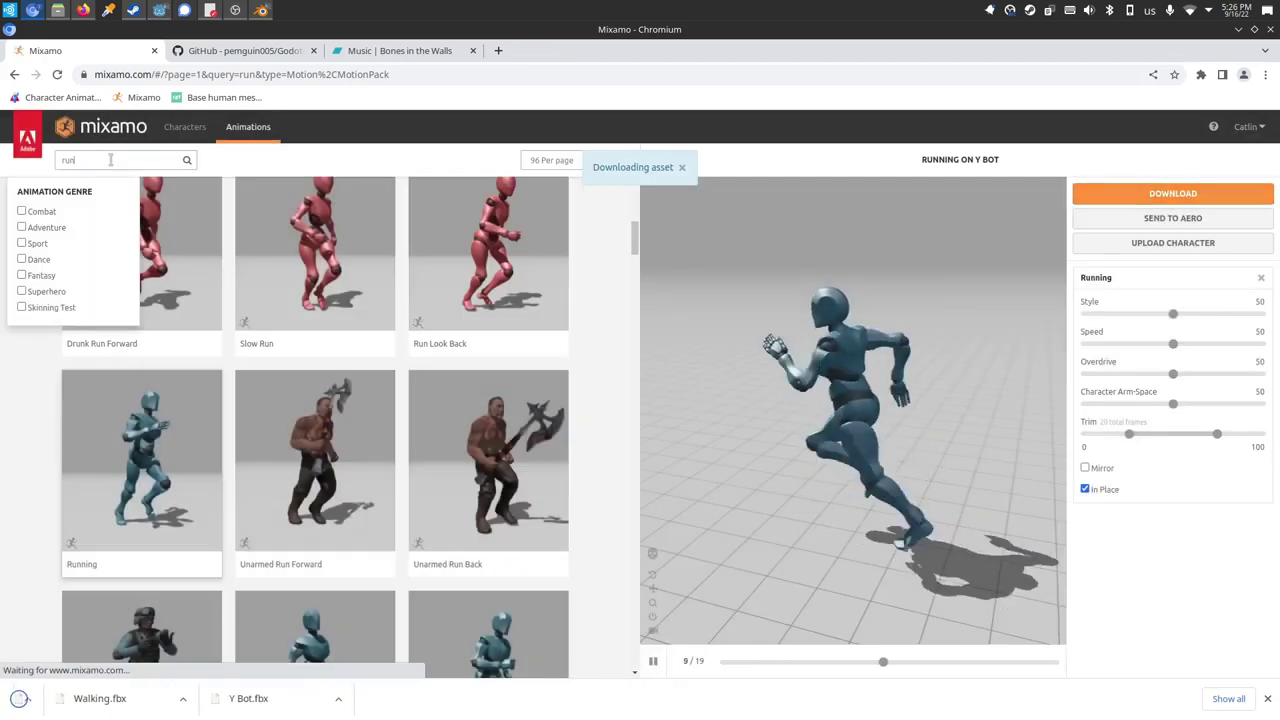
pyautogui.write('jump')
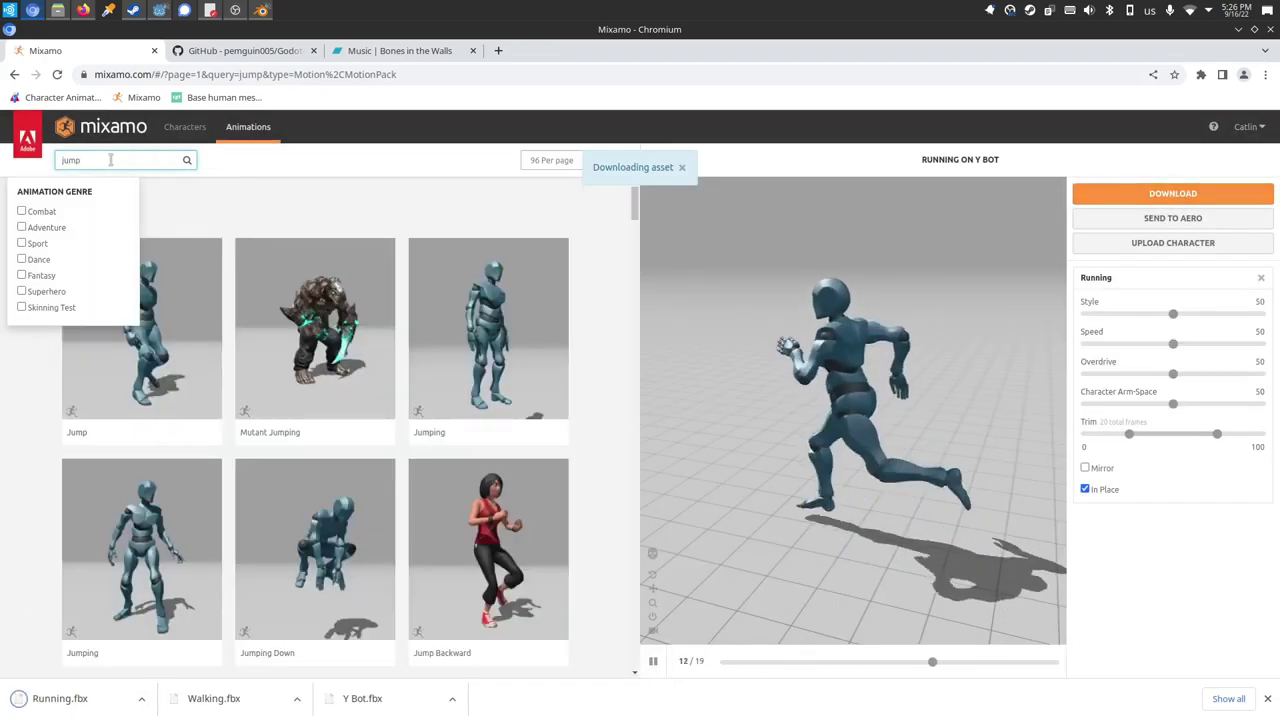
pyautogui.click(128, 560)
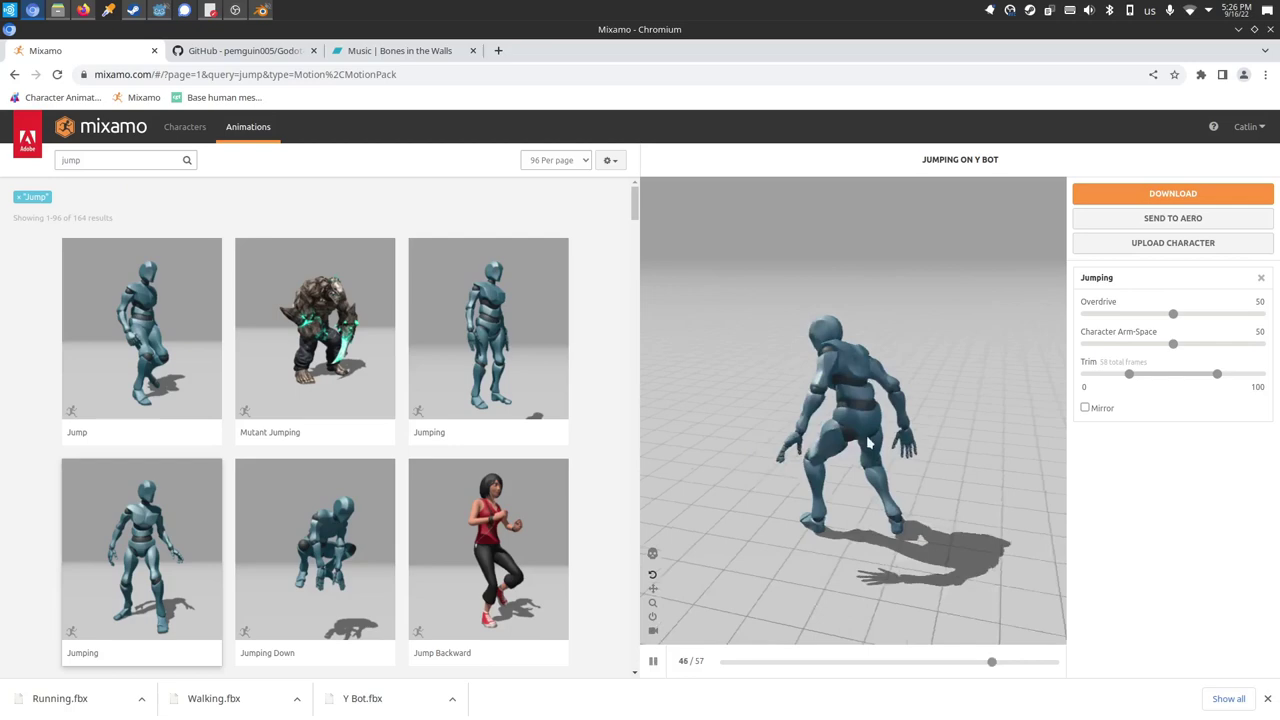
# - Trim the Jumping animation to the airborne part, with the range set from 32 to 51
pyautogui.click(652, 661)
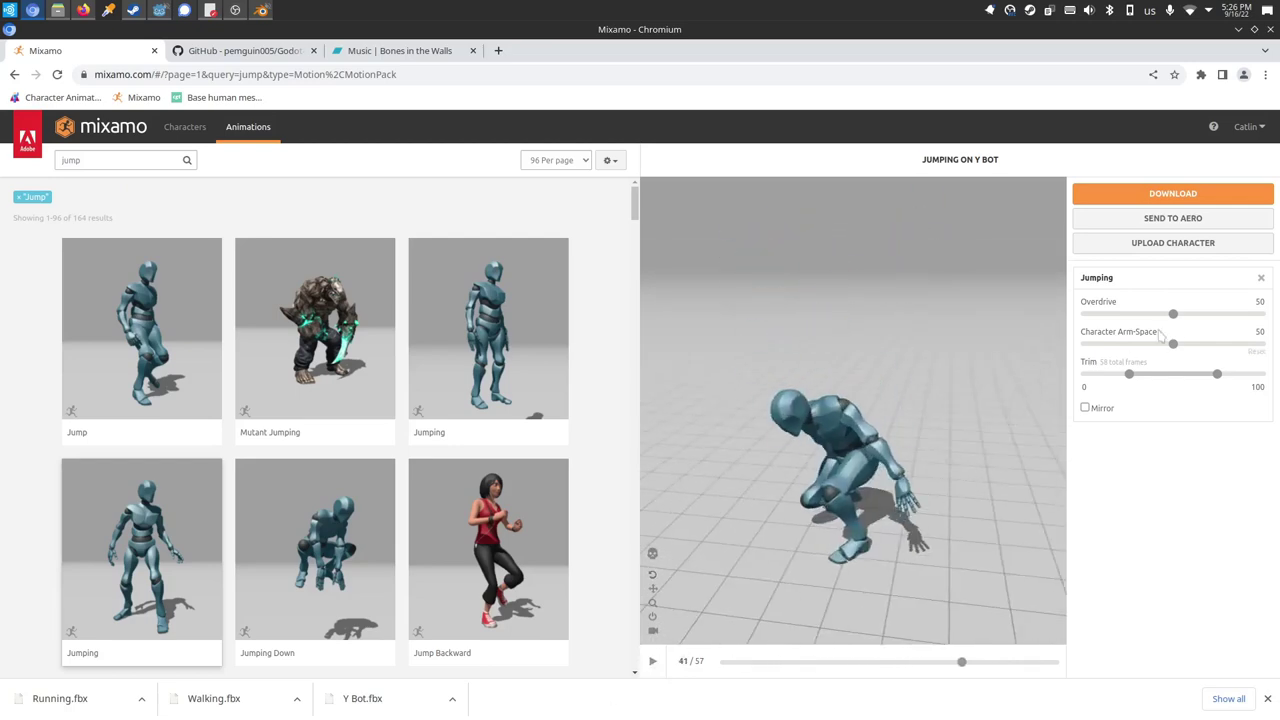
pyautogui.moveTo(1149, 378); pyautogui.dragTo(1150, 378)
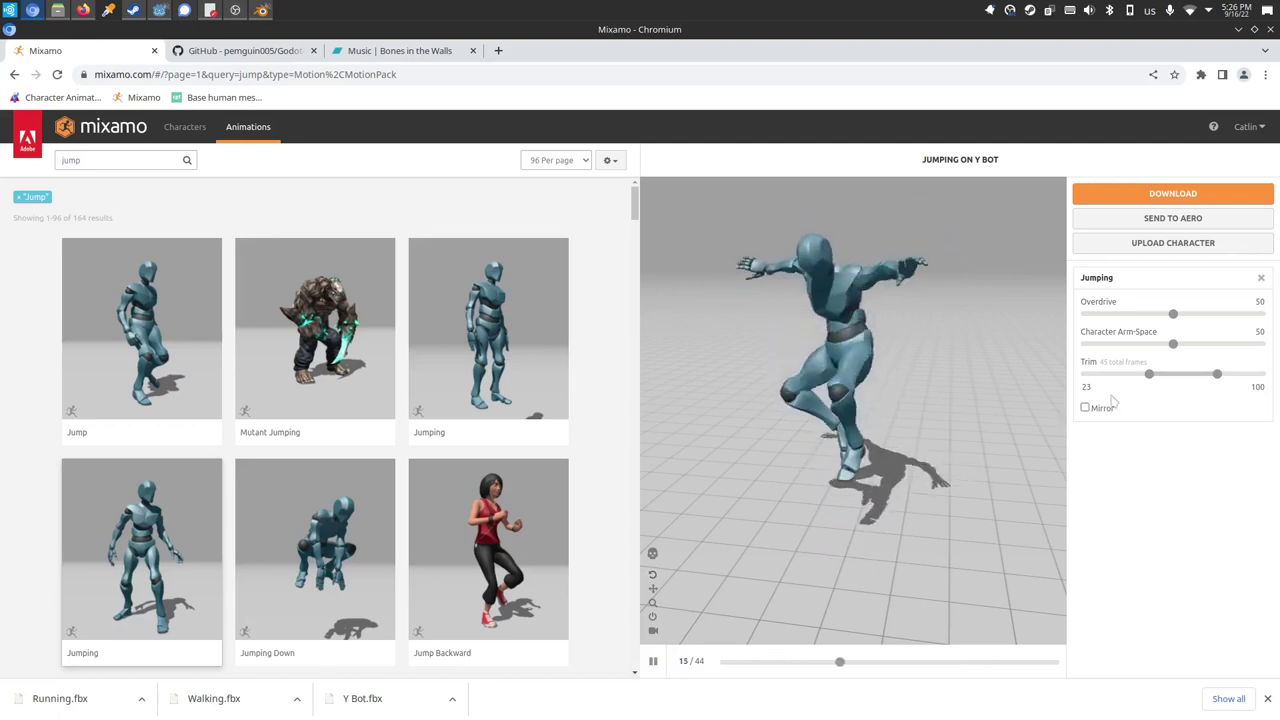
pyautogui.moveTo(1149, 374); pyautogui.dragTo(1155, 378)
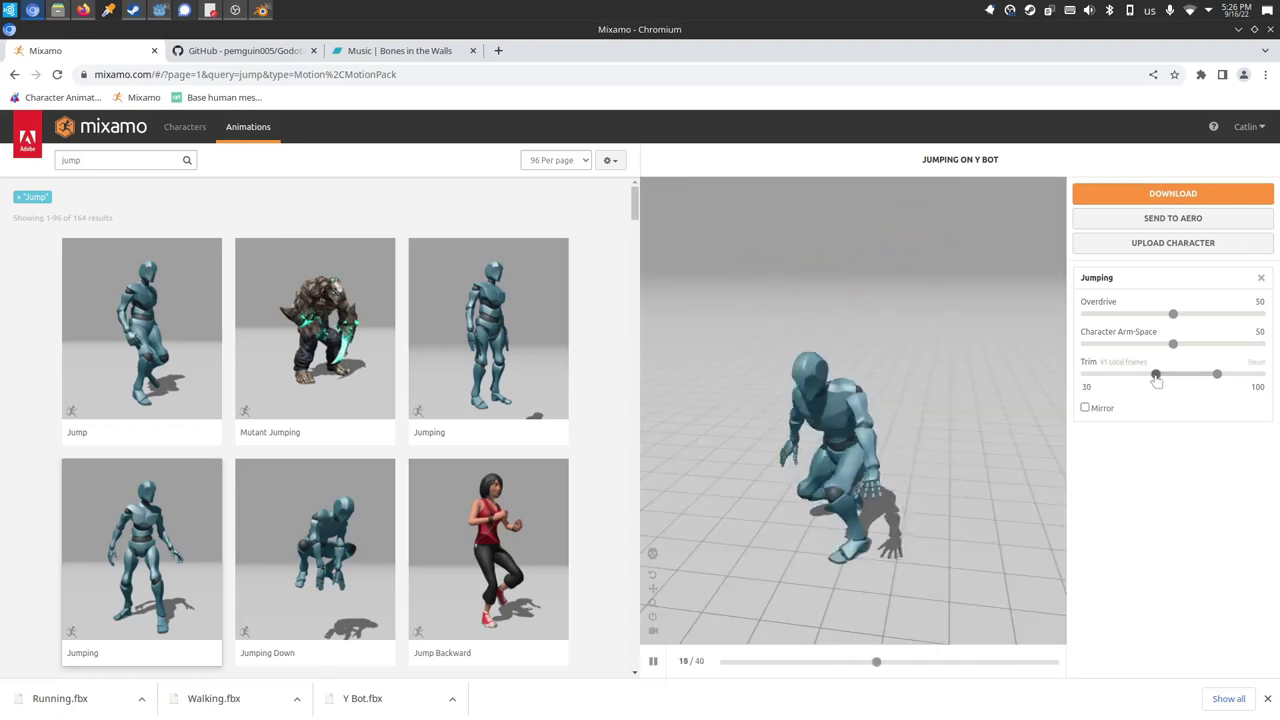
pyautogui.click(1157, 376)
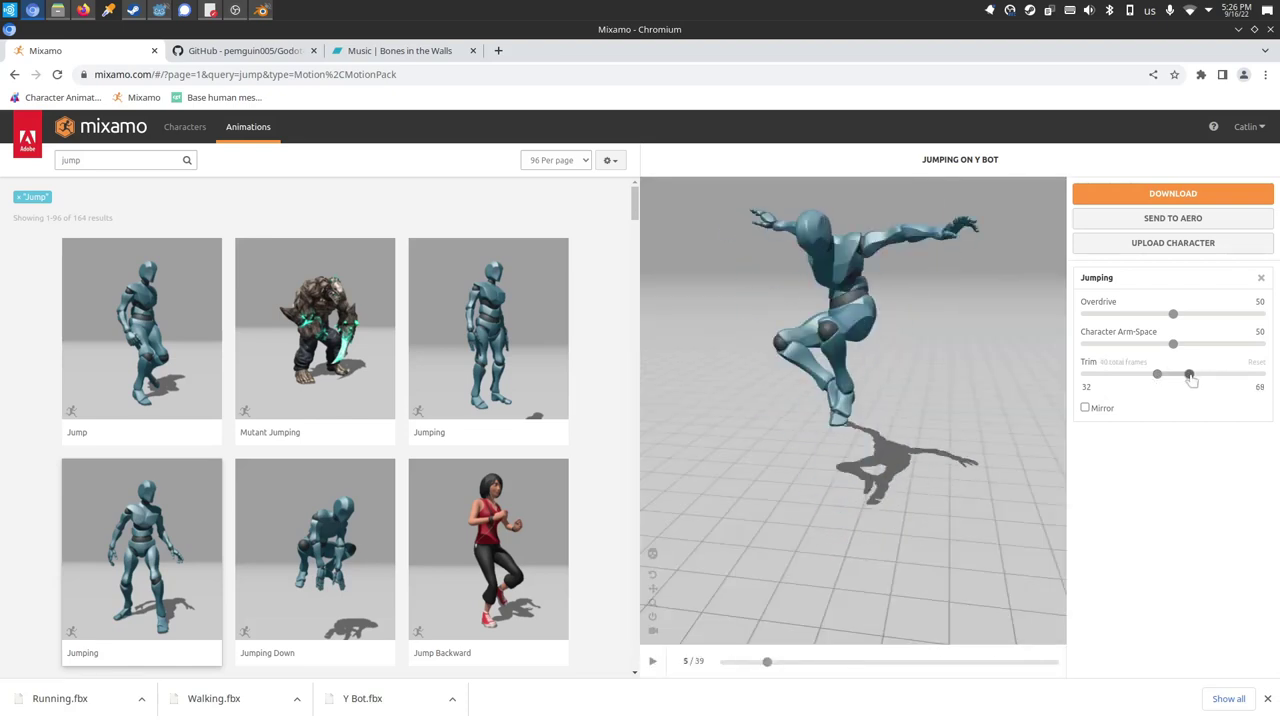
pyautogui.click(1189, 375)
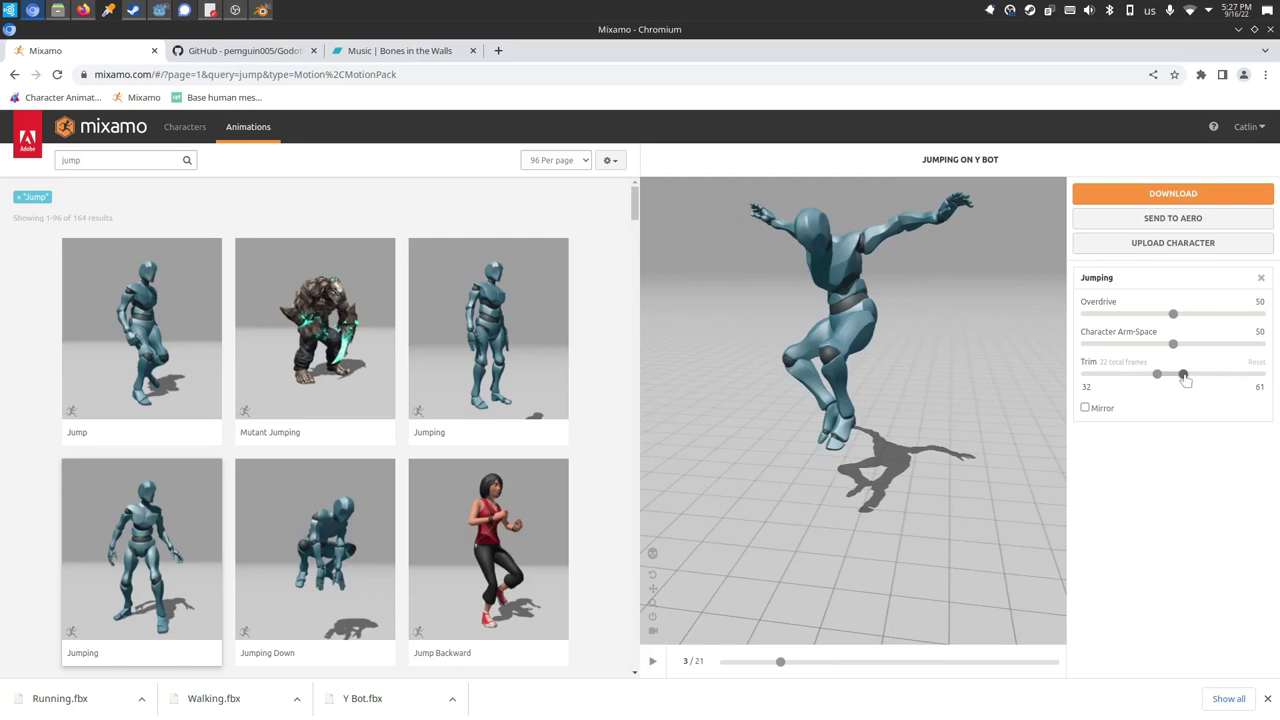
pyautogui.moveTo(1179, 375); pyautogui.dragTo(1176, 375)
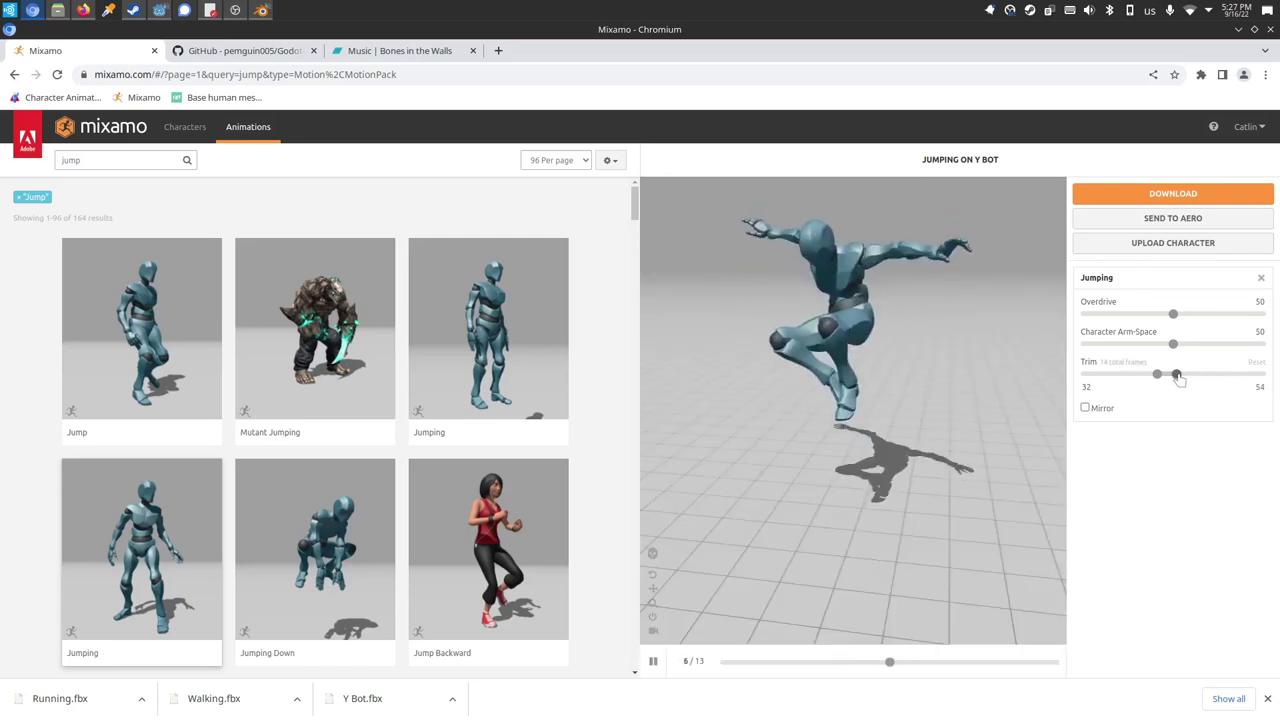
pyautogui.click(1181, 375)
pyautogui.moveTo(1182, 376); pyautogui.dragTo(1175, 375)
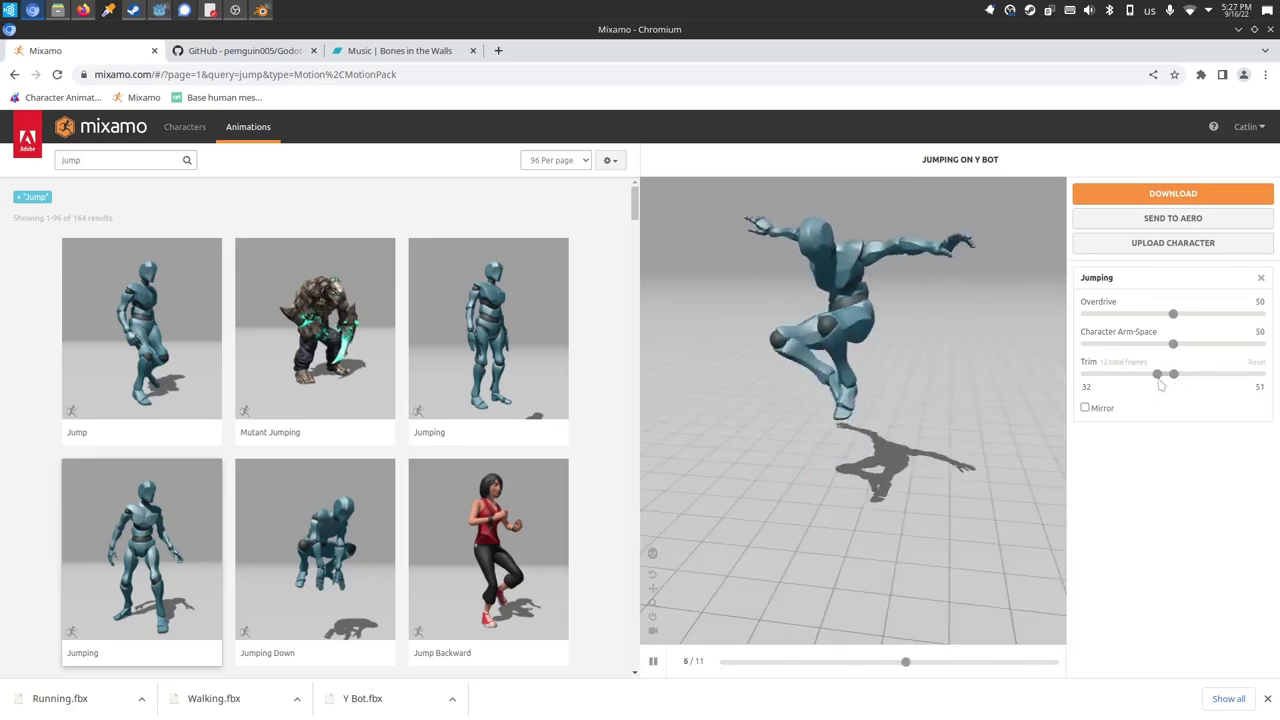
# - Set the trim start to 27 and download the Jumping animation as FBX Binary without skin at 30 frames per second
pyautogui.click(1154, 375)
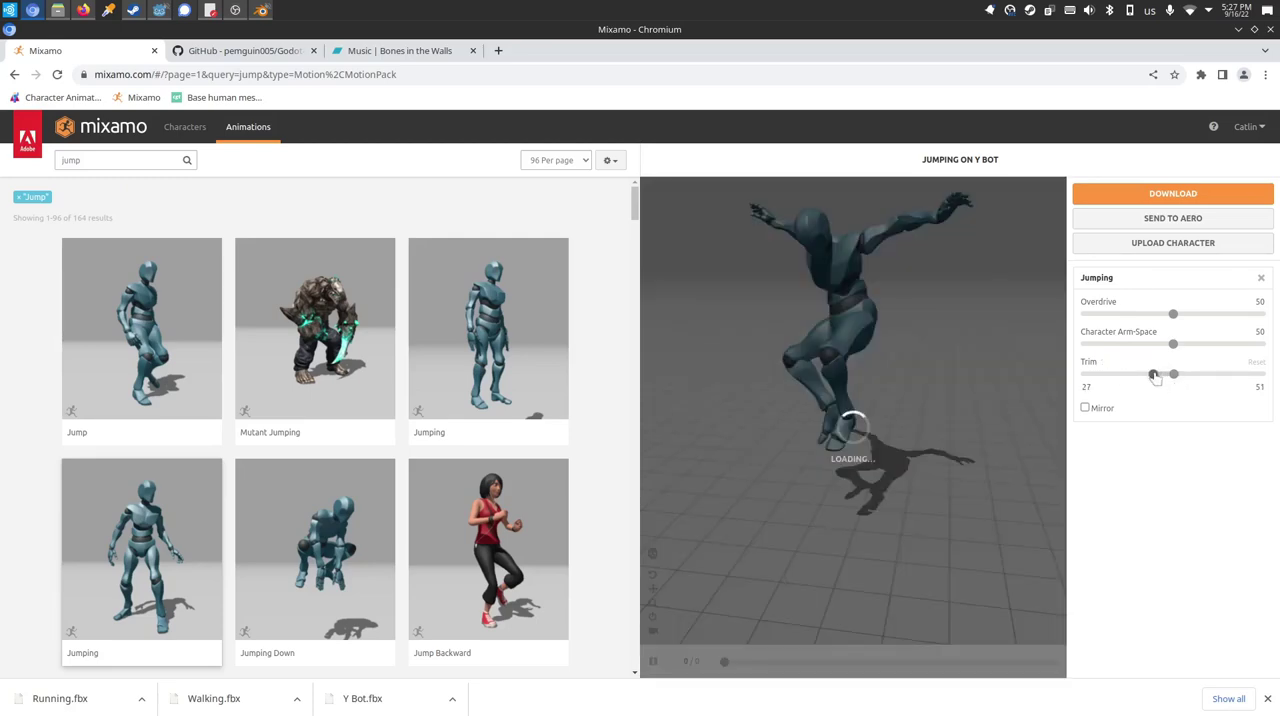
pyautogui.click(1172, 193)
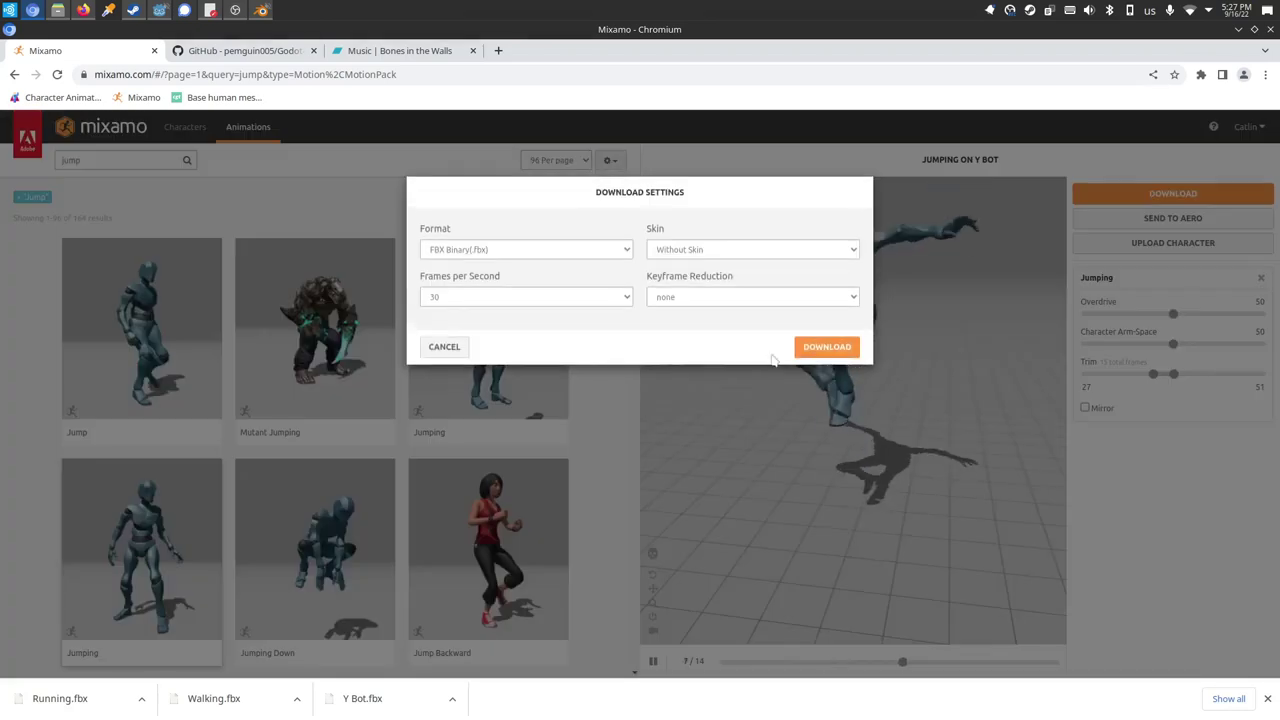
pyautogui.click(825, 347)
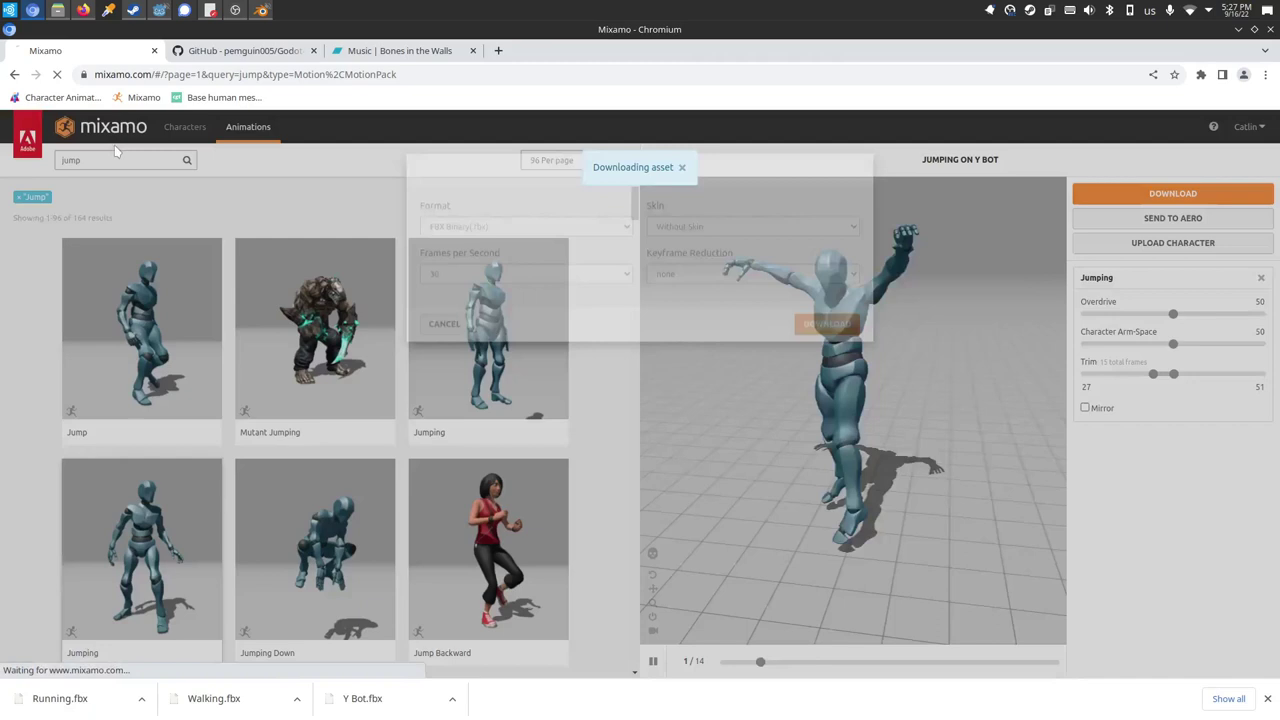
# - Search the animations for "strafe run" and apply the Left Strafe animation listed beside Crouched Strafe Run to Y Bot
pyautogui.click(115, 158)
pyautogui.doubleClick(115, 156)
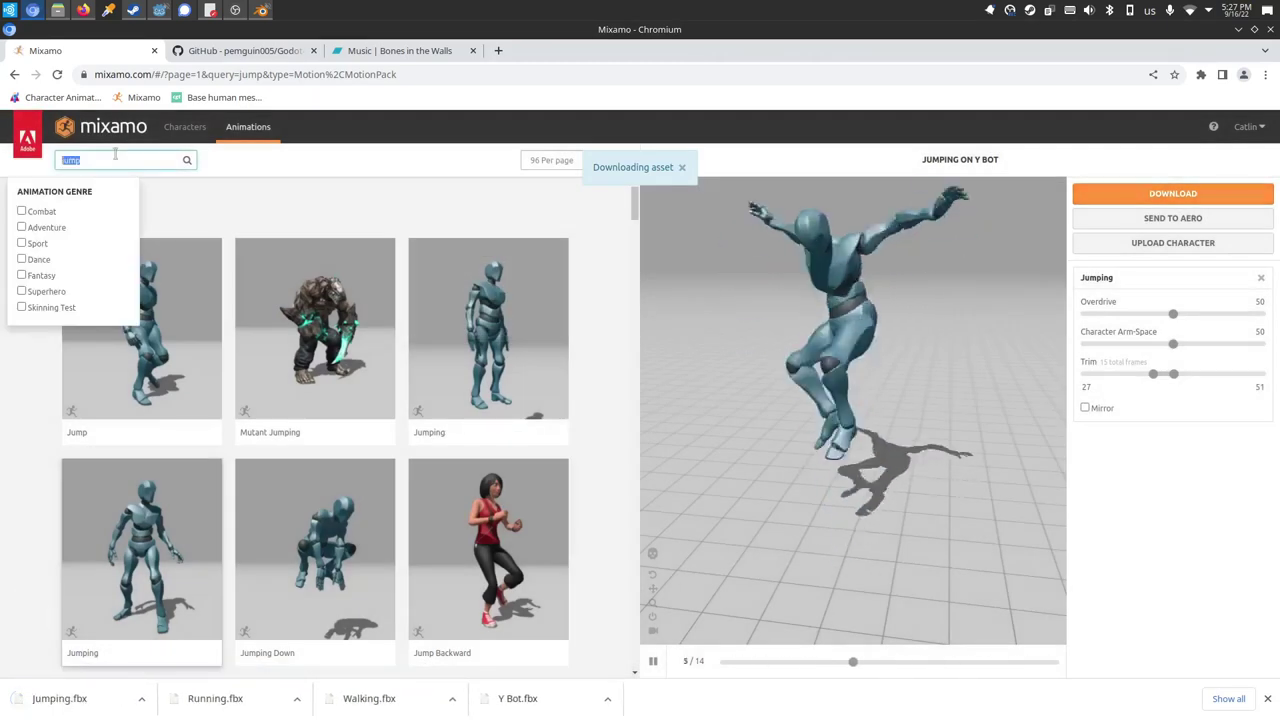
pyautogui.write('strafe')
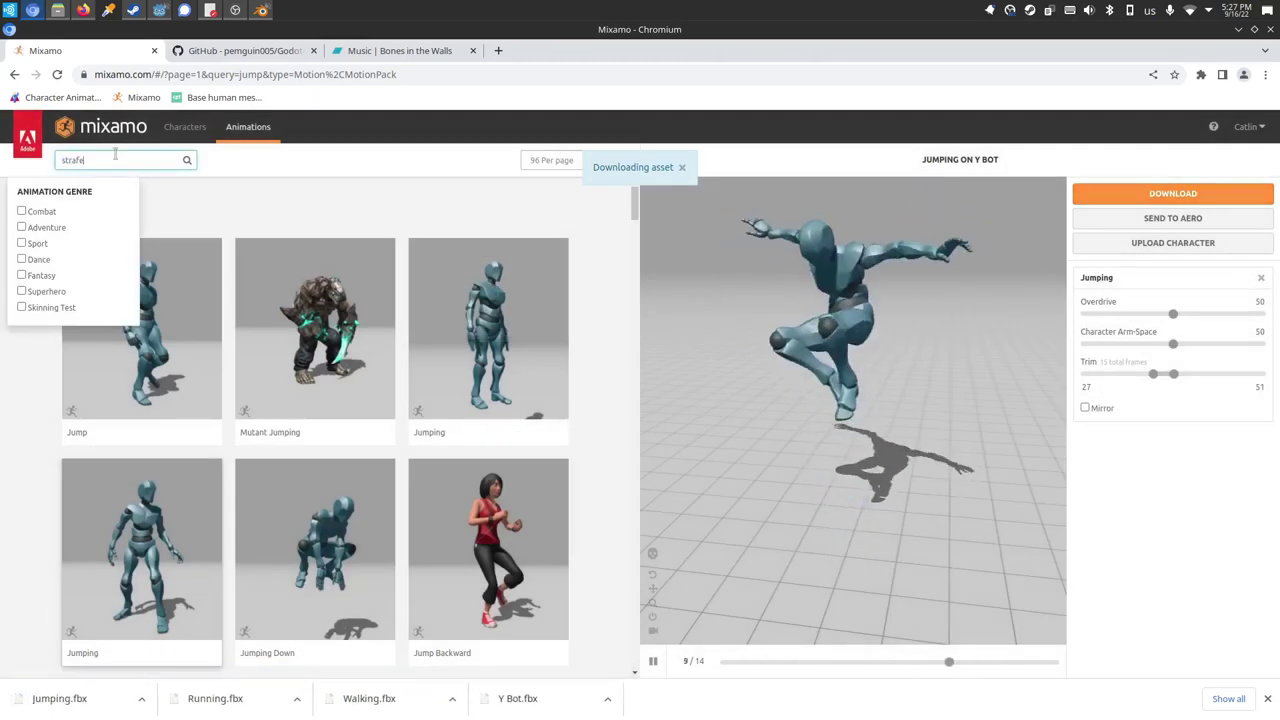
pyautogui.write(' run')
pyautogui.press('Return')
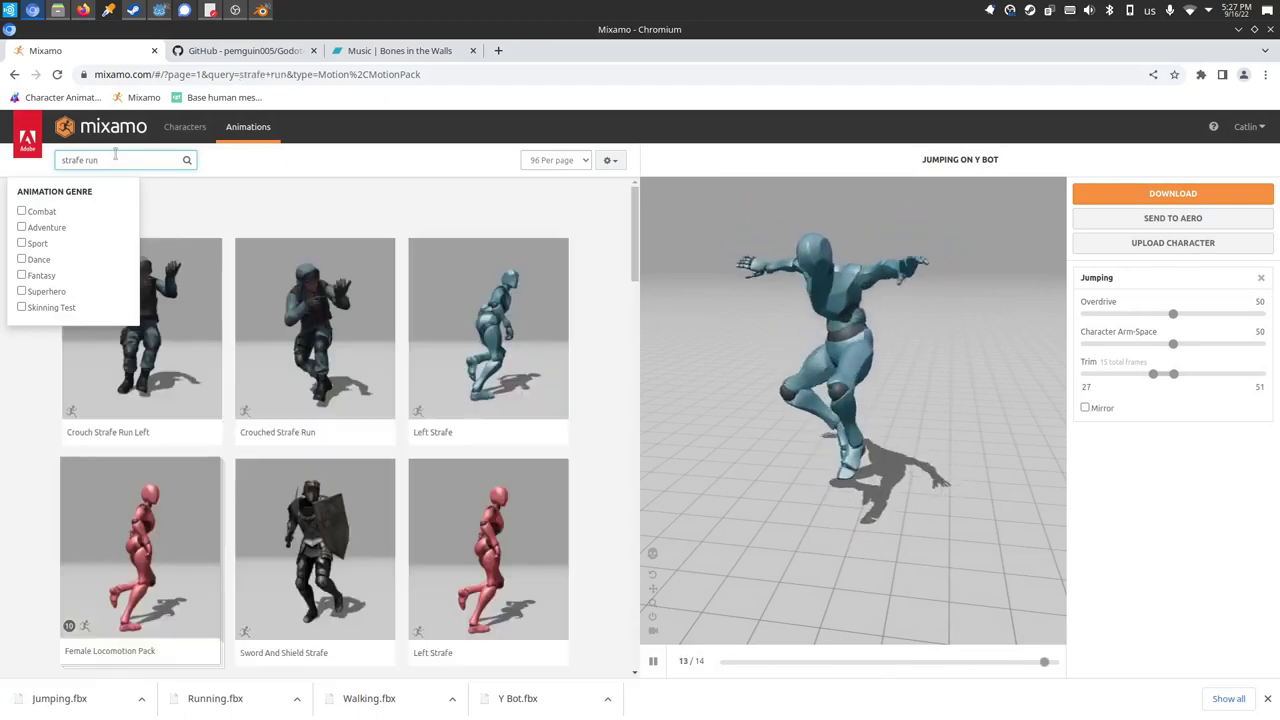
pyautogui.click(455, 340)
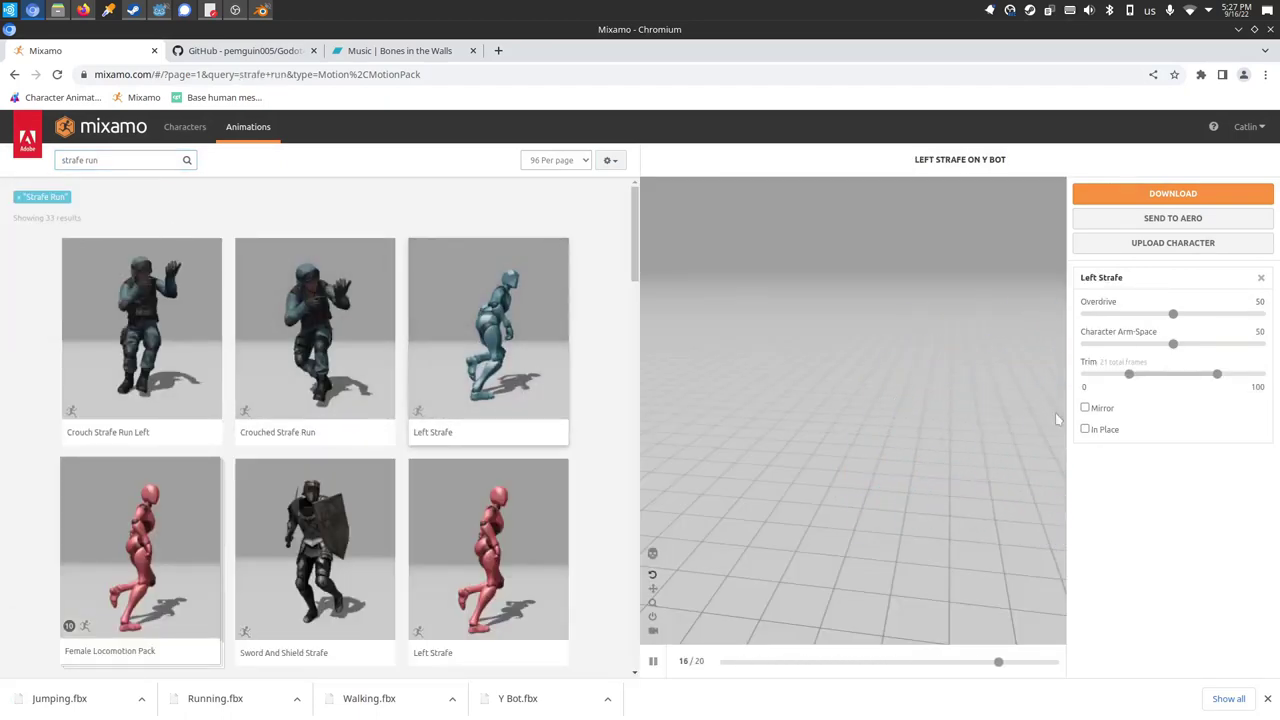
# - Enable In Place for the Left Strafe animation and download it as FBX Binary without skin at 30 frames per second
pyautogui.click(1085, 429)
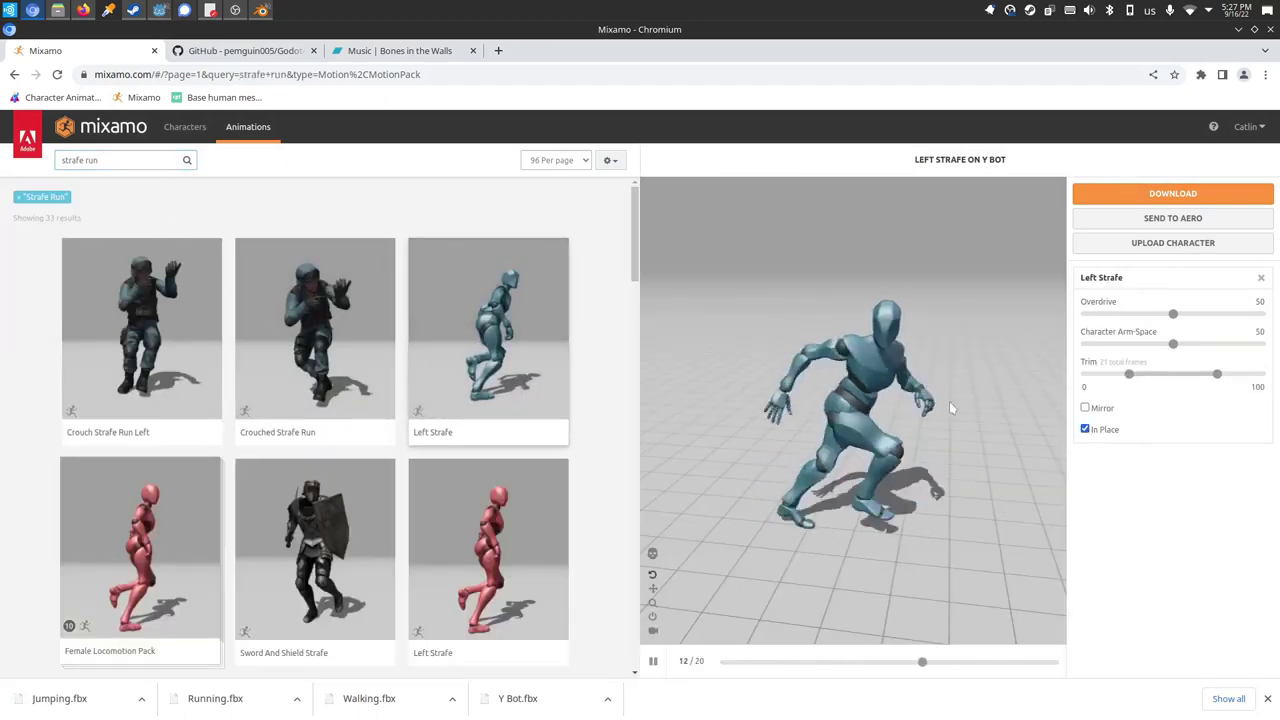
pyautogui.click(1173, 193)
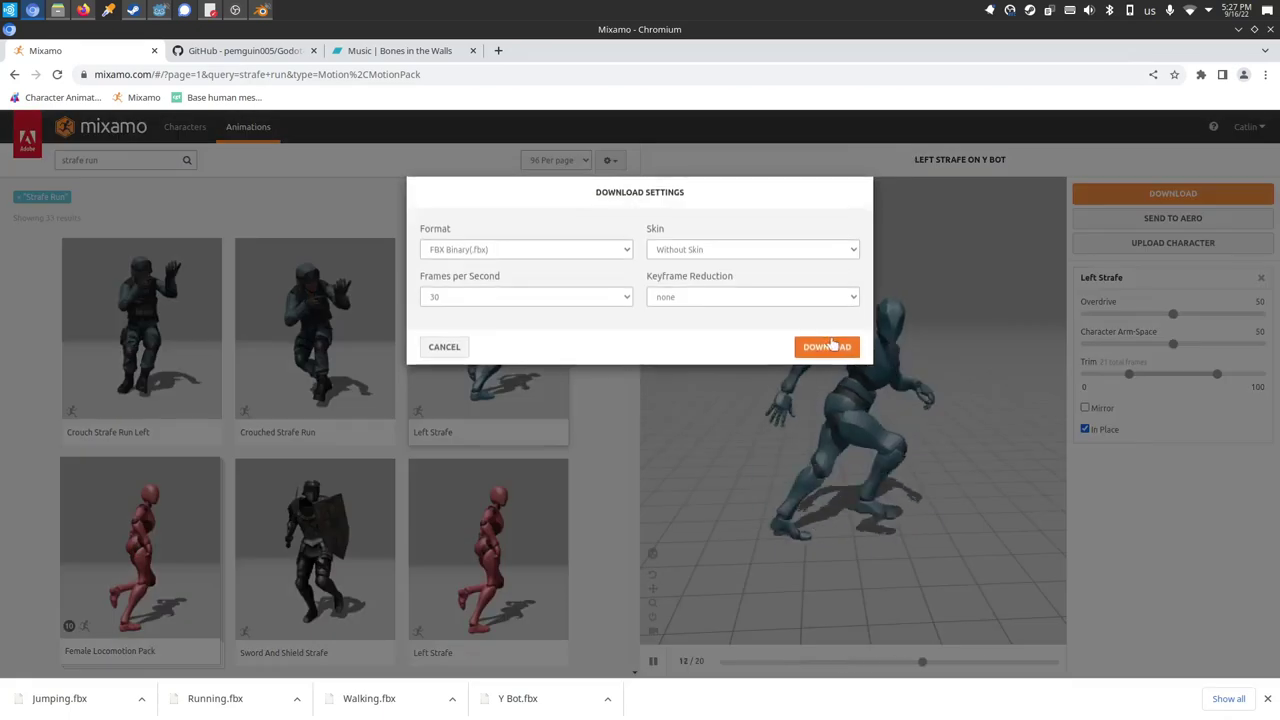
pyautogui.click(830, 346)
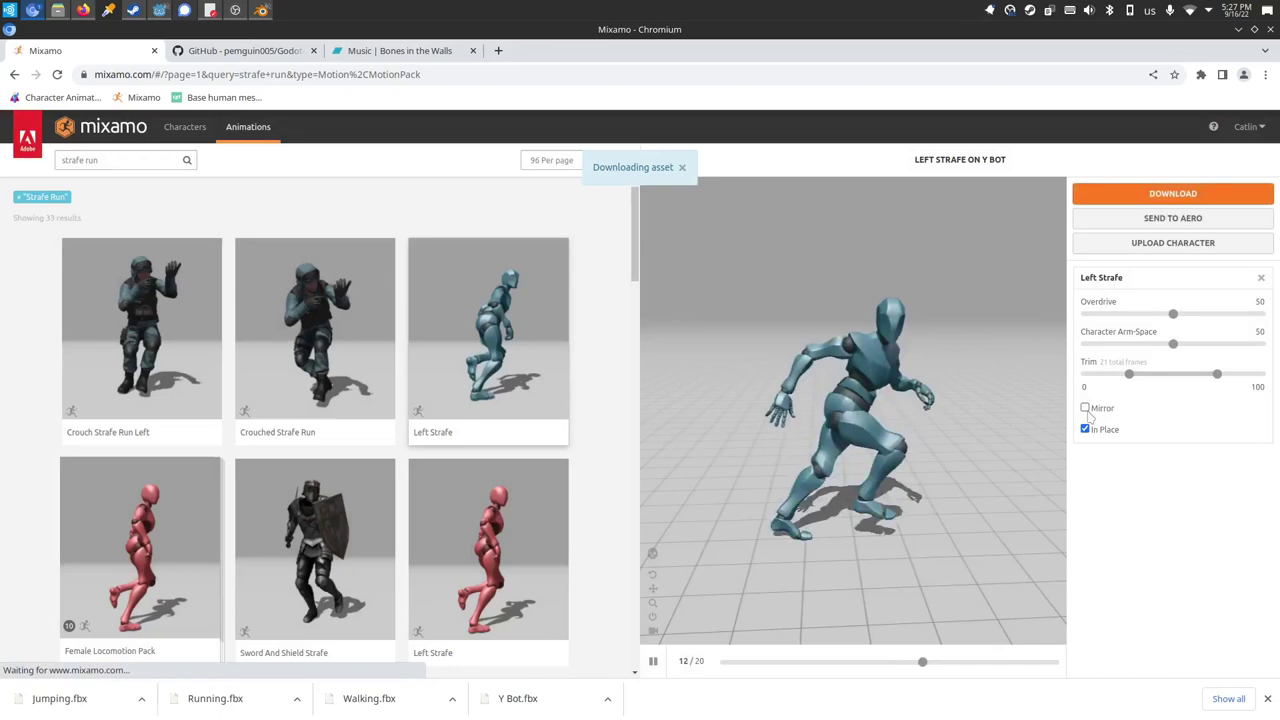
# - Mirror the Left Strafe animation and download the mirrored version as a second file
pyautogui.click(1085, 408)
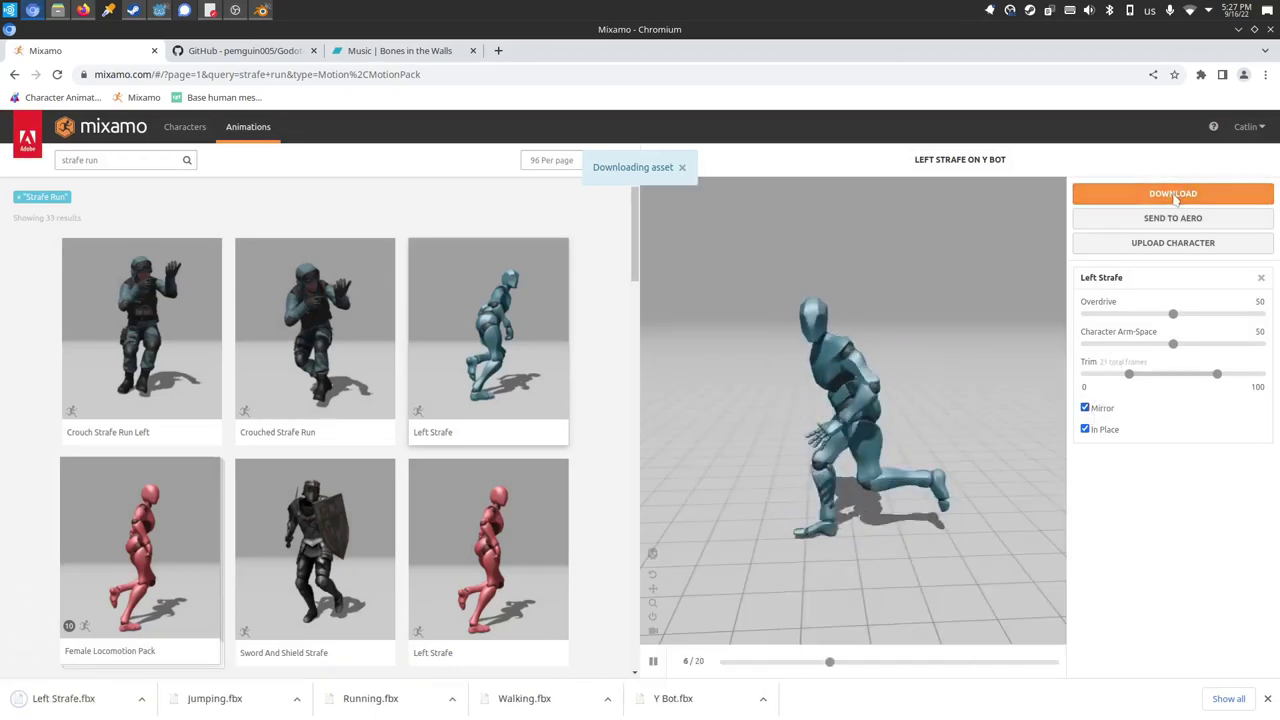
pyautogui.click(1175, 195)
pyautogui.click(830, 346)
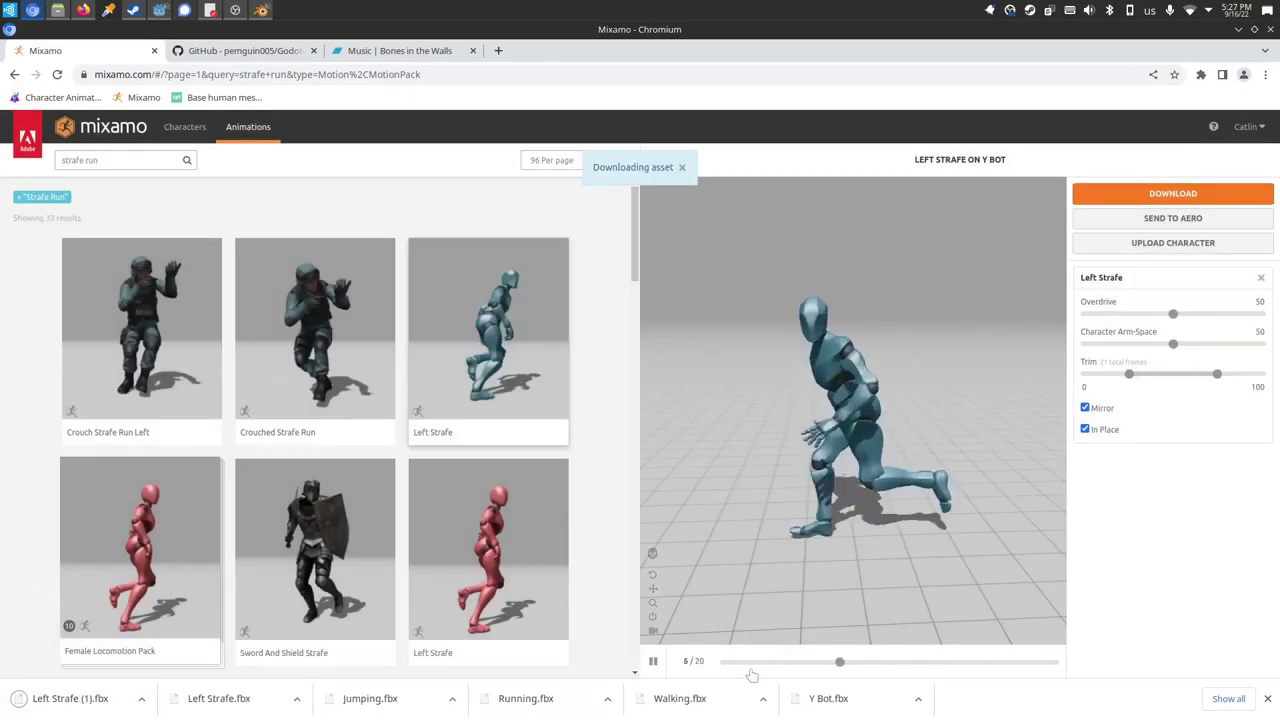
# - Search the animations for "idle warrior", apply Warrior Idle to Y Bot and download it
pyautogui.click(96, 158)
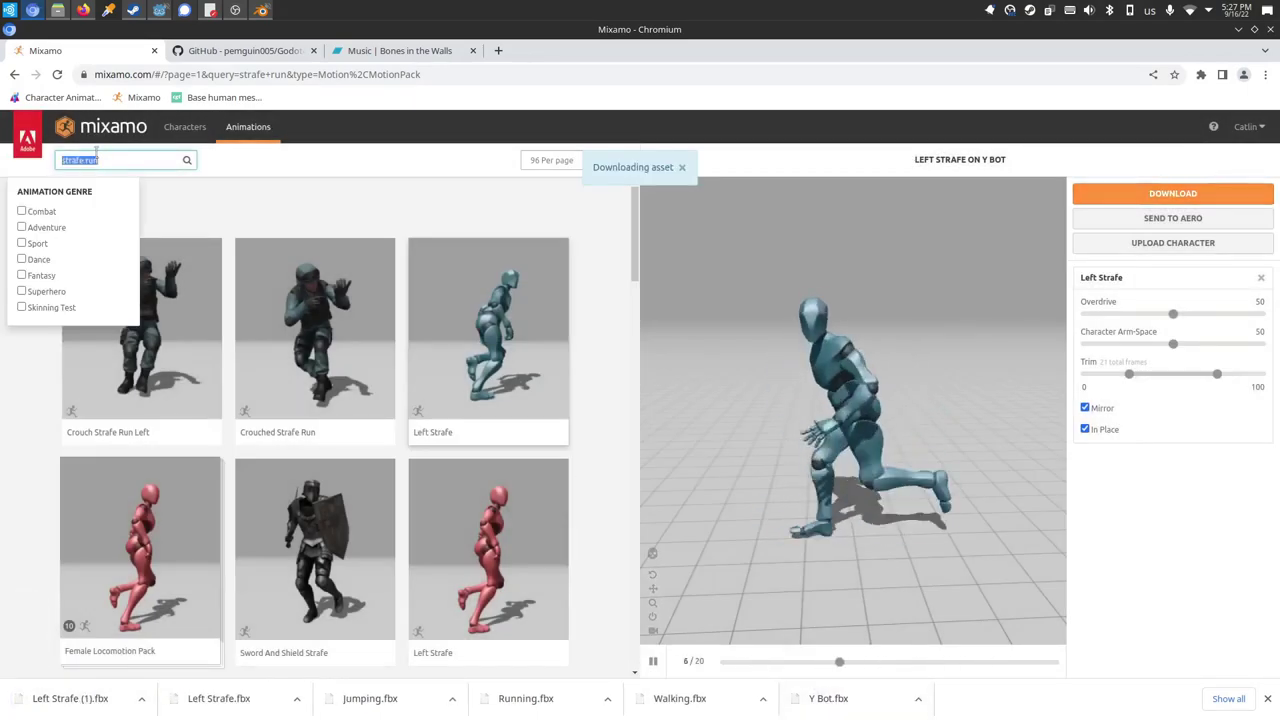
pyautogui.write('idle warrior')
pyautogui.click(171, 380)
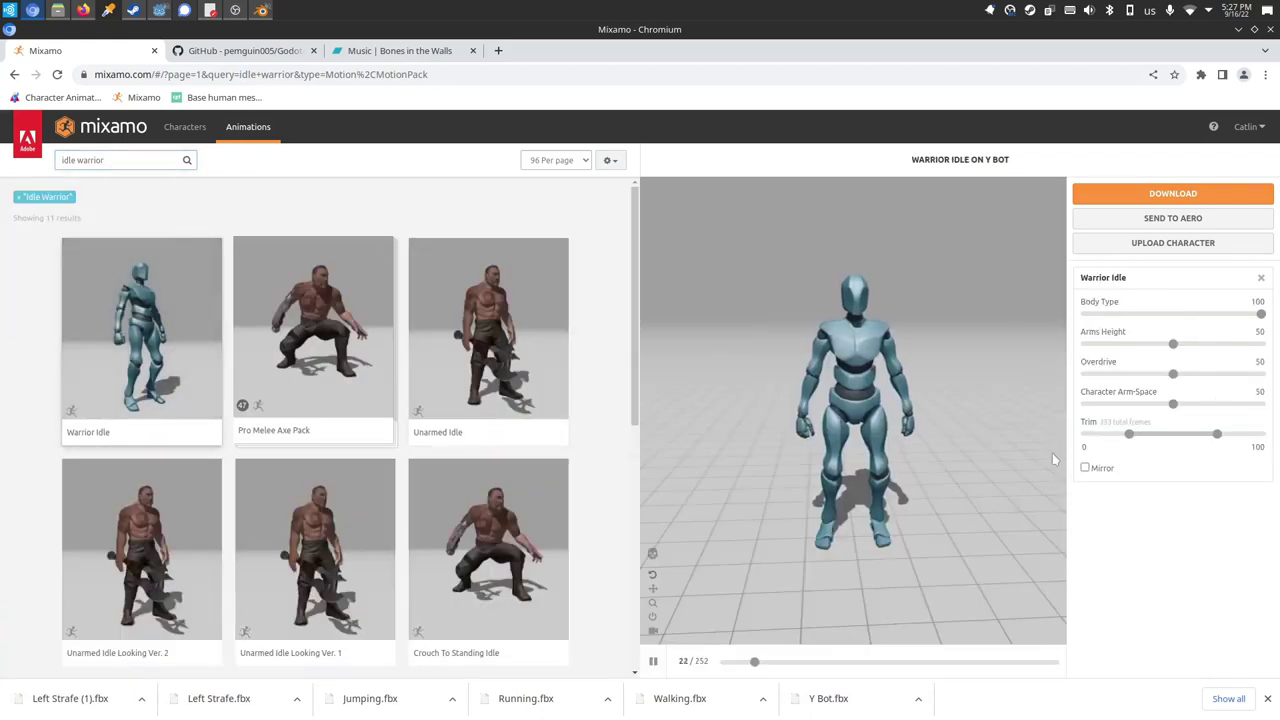
pyautogui.moveTo(975, 426); pyautogui.dragTo(1040, 380)
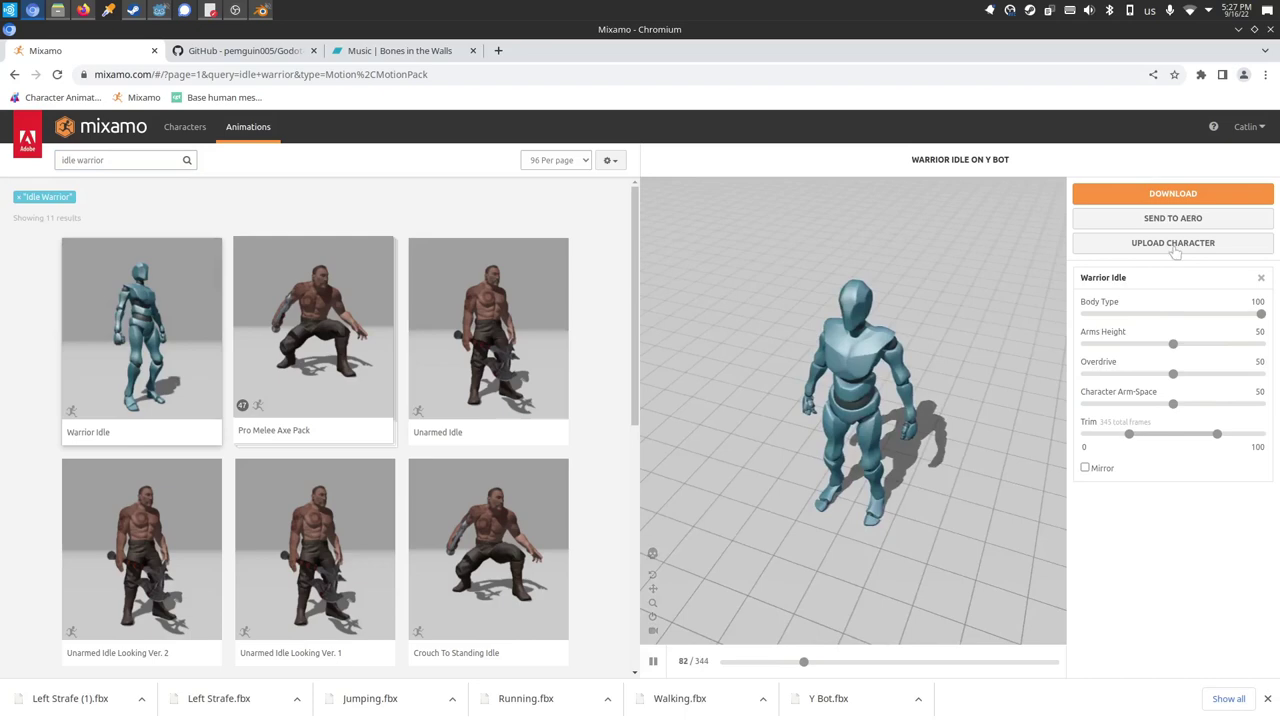
pyautogui.click(1172, 193)
pyautogui.click(828, 344)
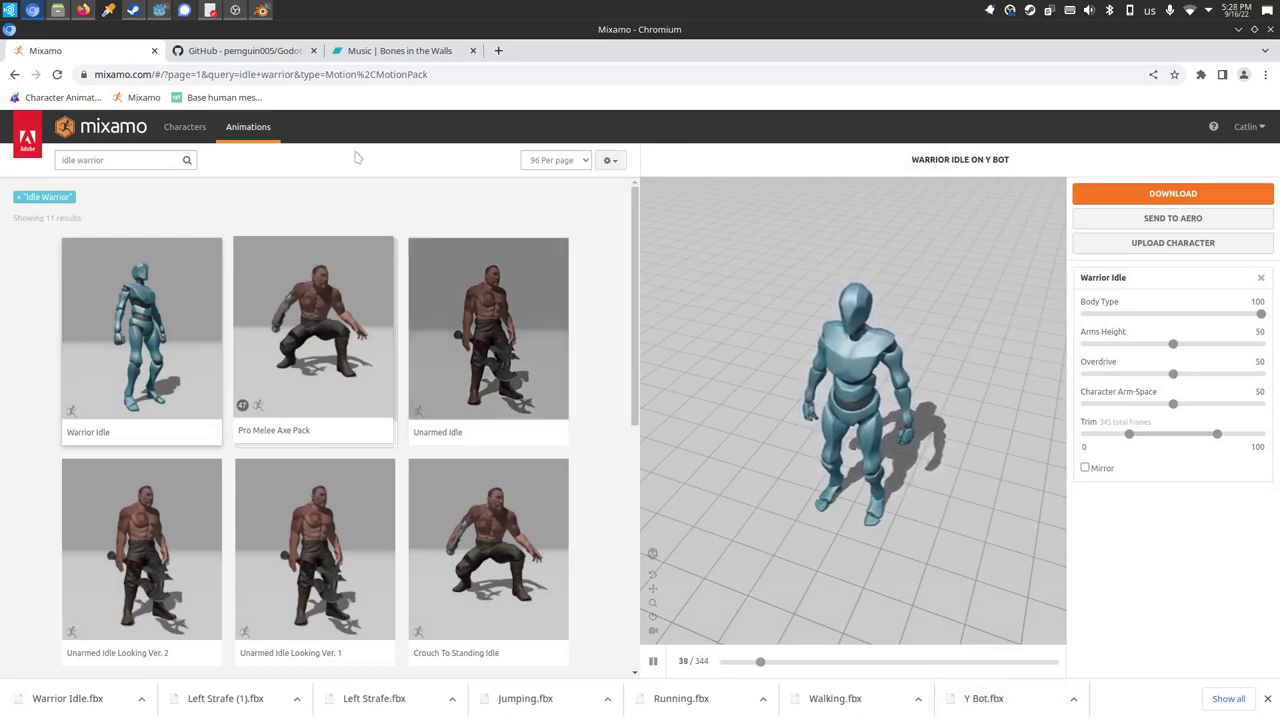
# - Switch to Blender and delete all the default objects from the scene
pyautogui.click(259, 11)
pyautogui.click(479, 248)
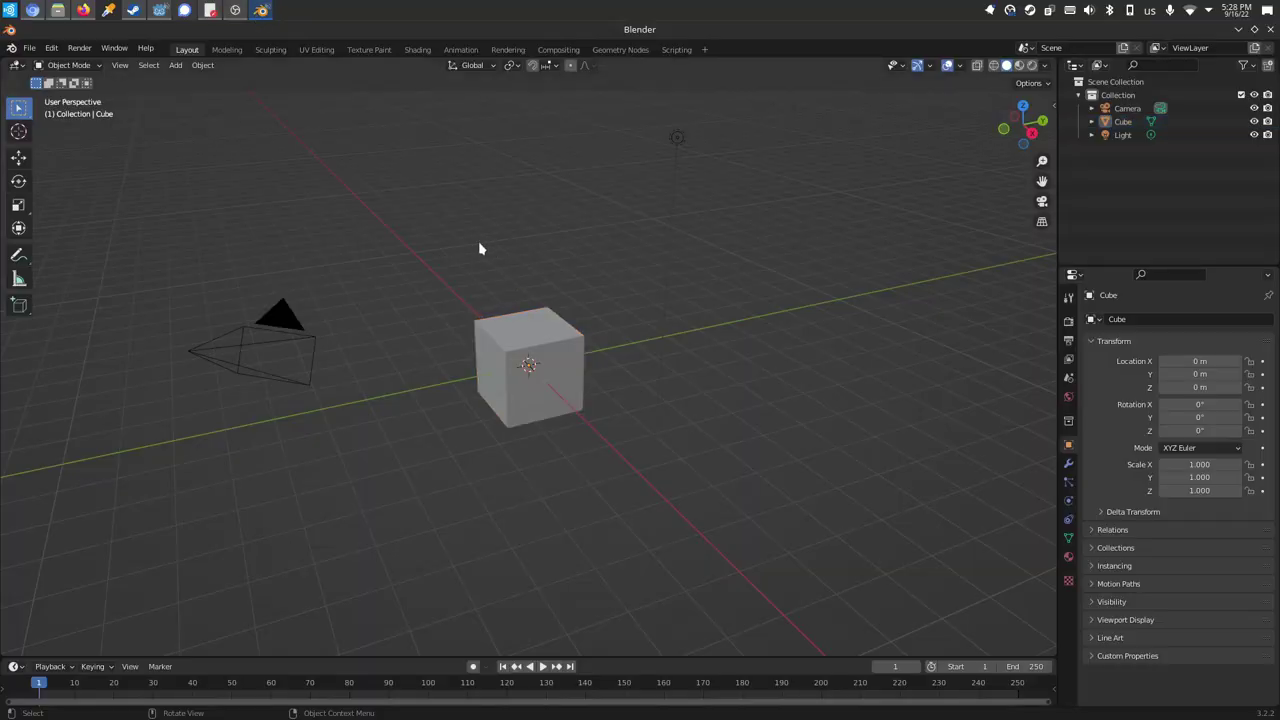
pyautogui.press('a')
pyautogui.press('Delete')
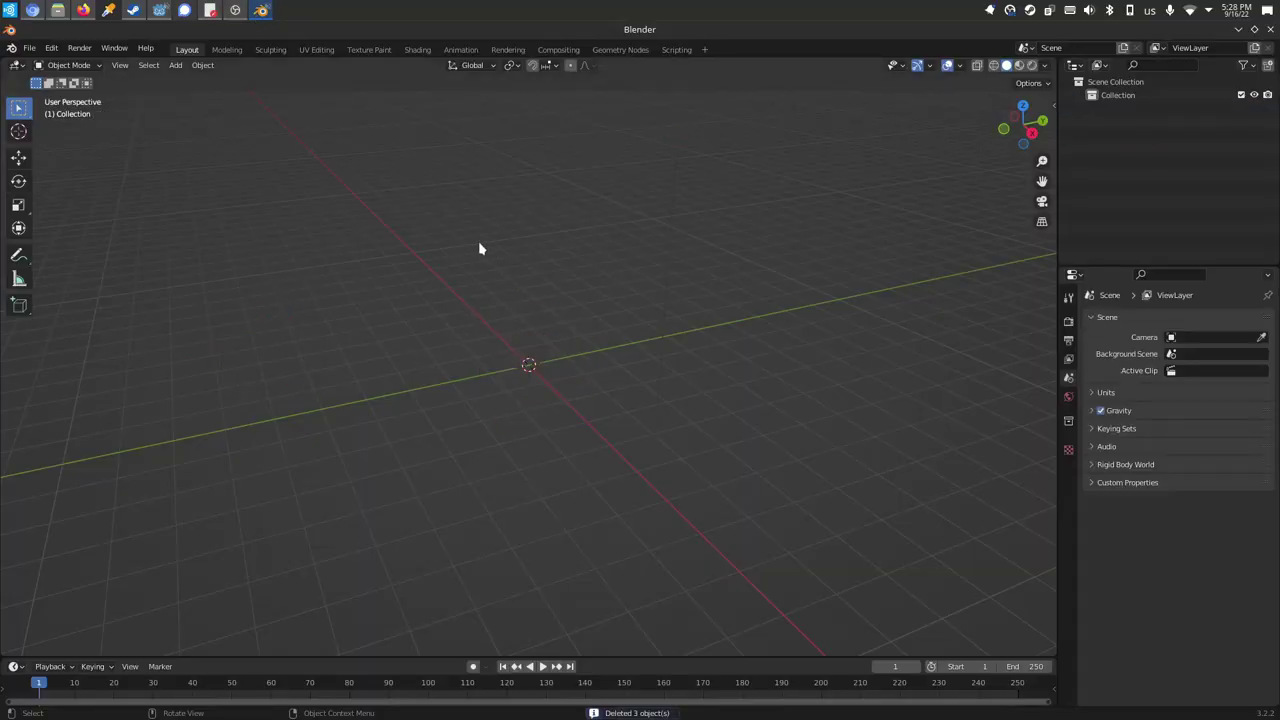
# - Import the Y Bot.fbx character from the Downloads folder
pyautogui.click(30, 48)
pyautogui.moveTo(40, 228)
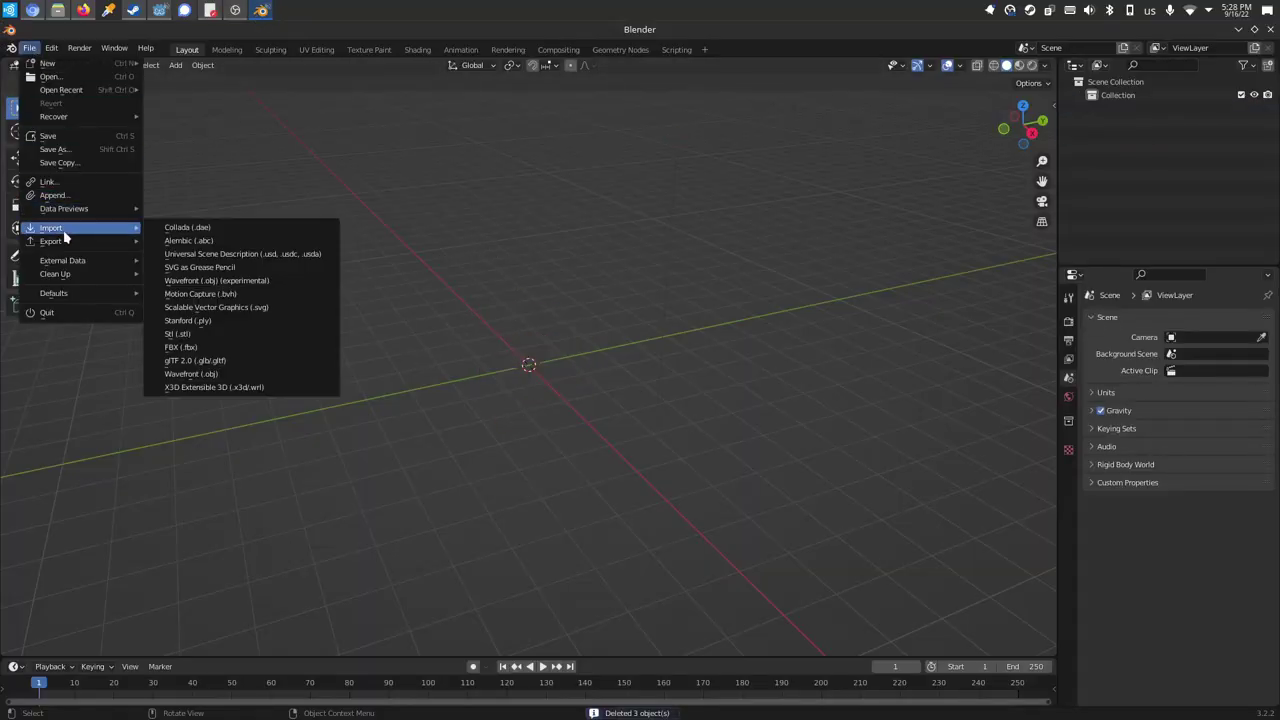
pyautogui.click(172, 347)
pyautogui.click(364, 327)
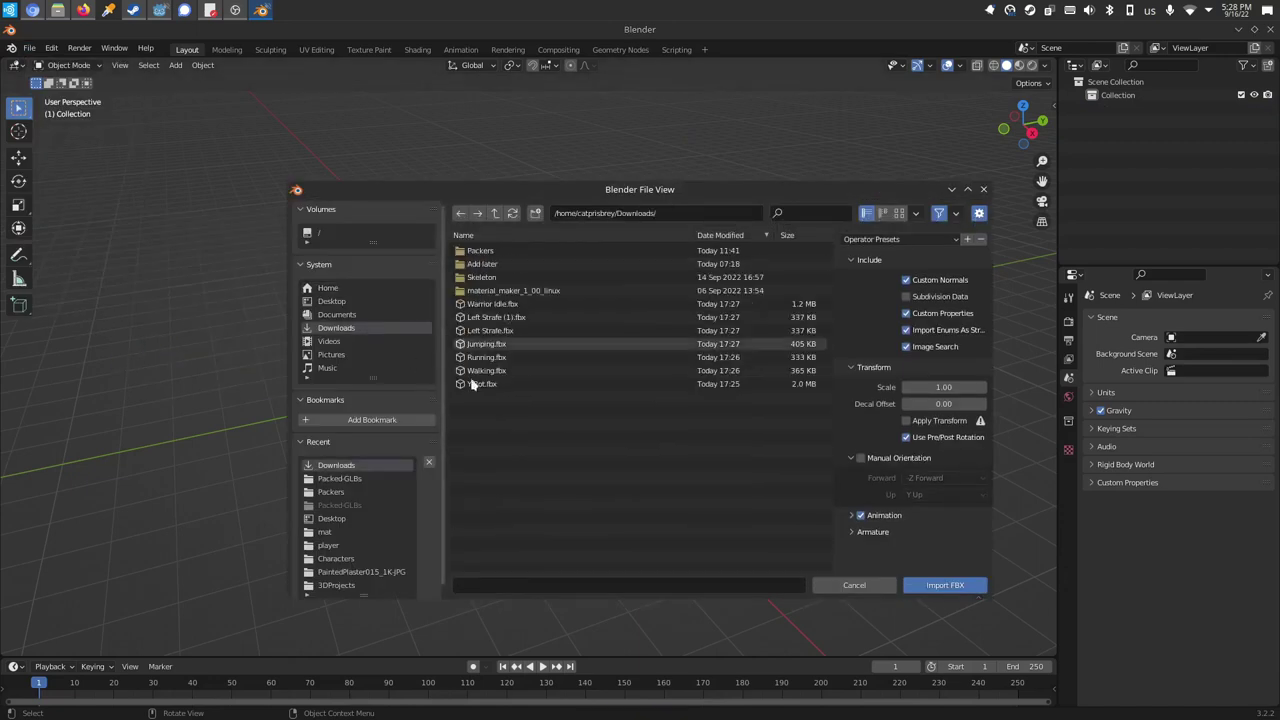
pyautogui.doubleClick(472, 383)
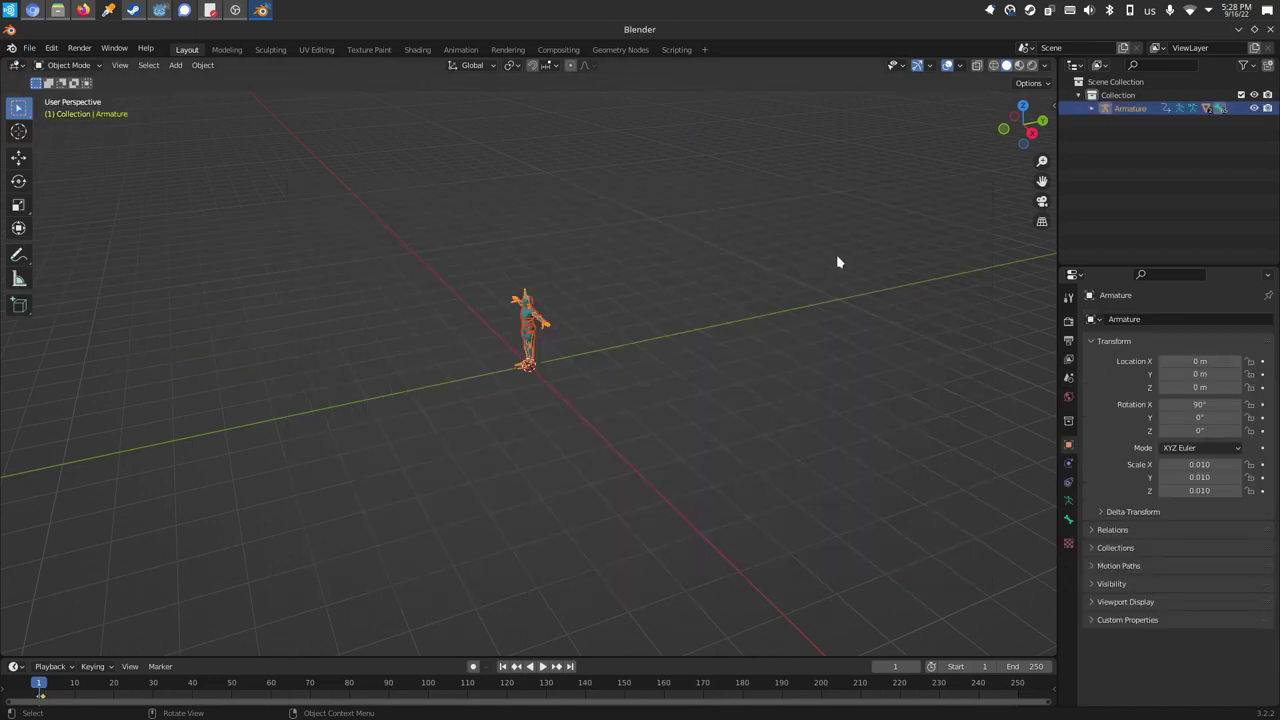
# - Add a new collection under the Scene Collection and name it Else
pyautogui.rightClick(1135, 84)
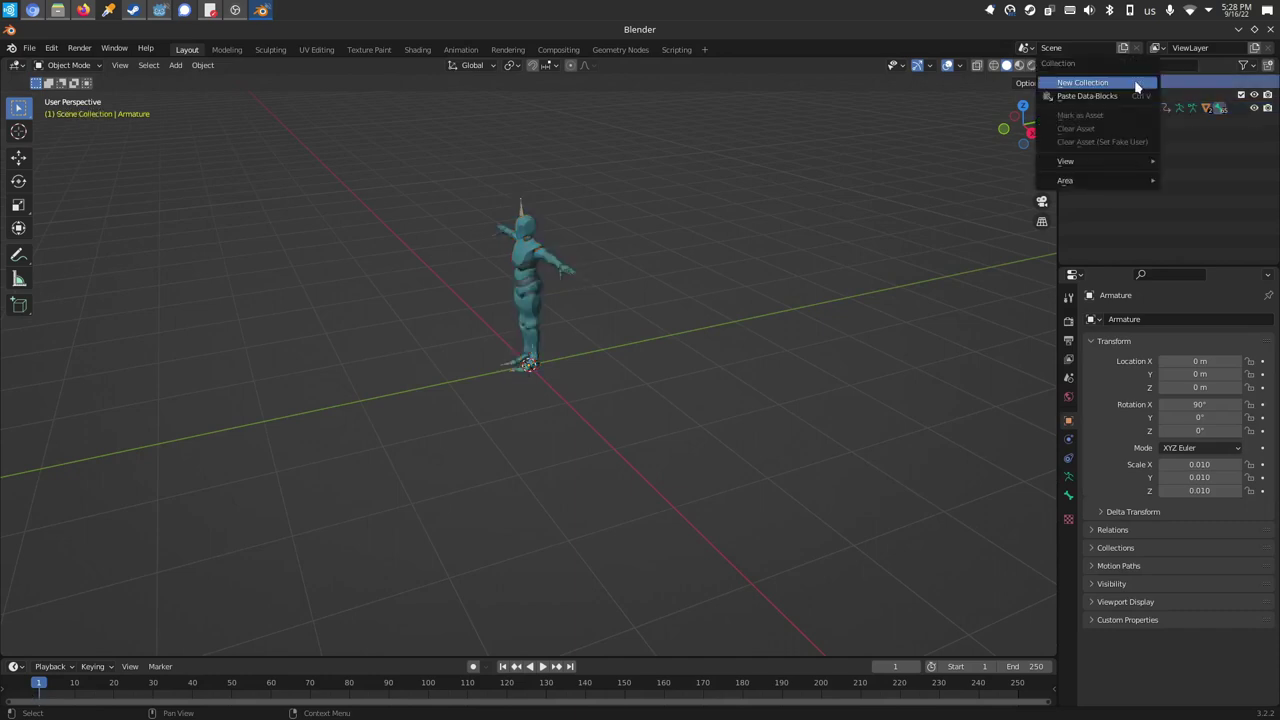
pyautogui.click(1084, 82)
pyautogui.doubleClick(1122, 121)
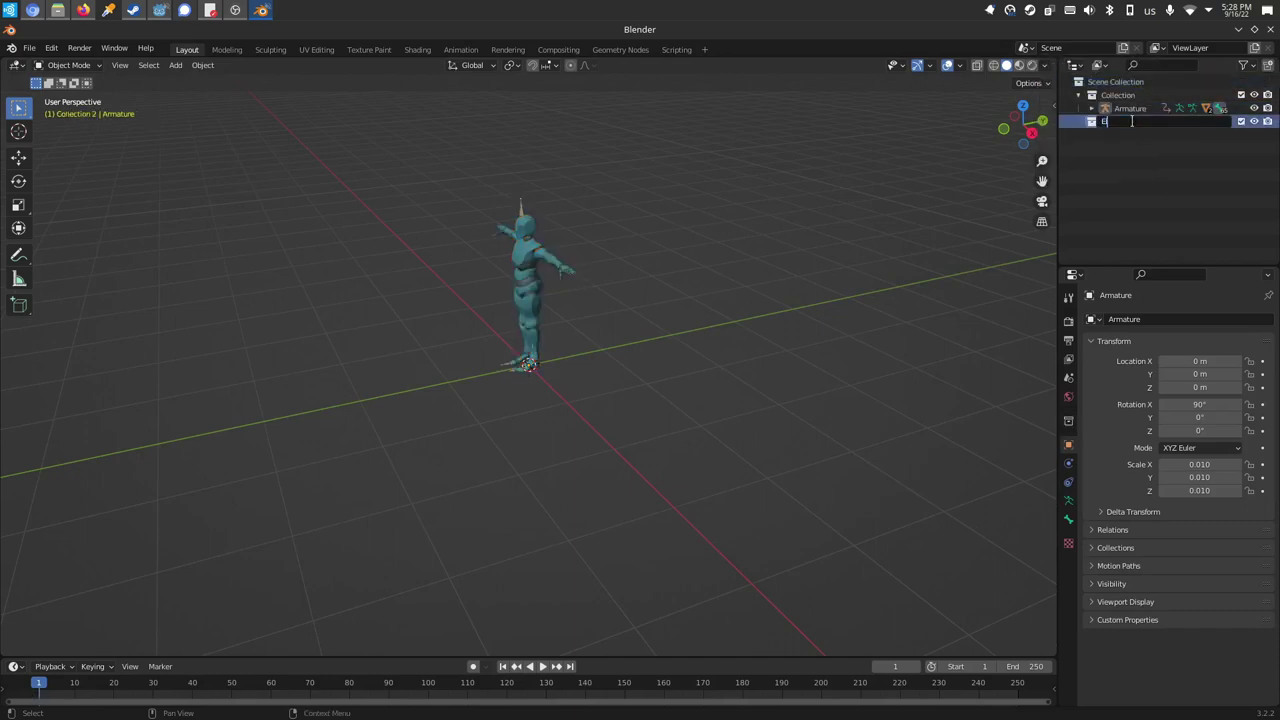
# - Import the six animation FBX files, from Warrior Idle.fbx through Walking.fbx, into the Else collection
pyautogui.click(29, 48)
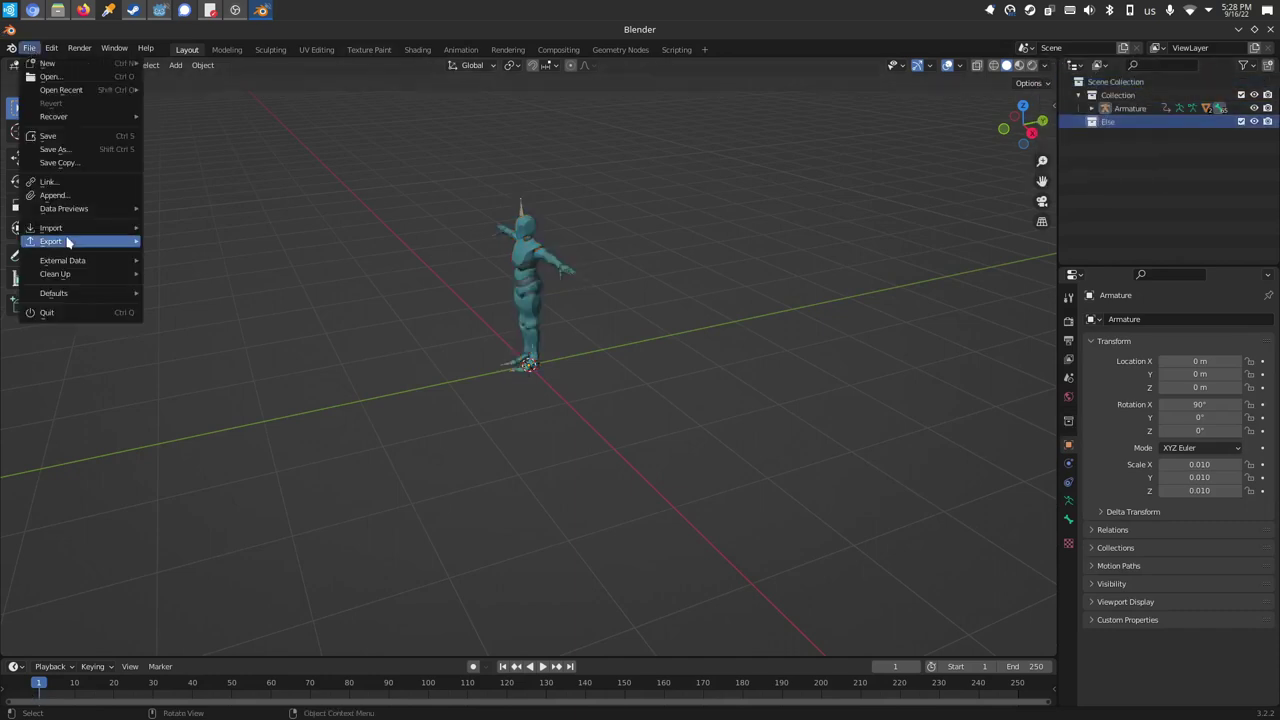
pyautogui.moveTo(60, 228)
pyautogui.click(180, 347)
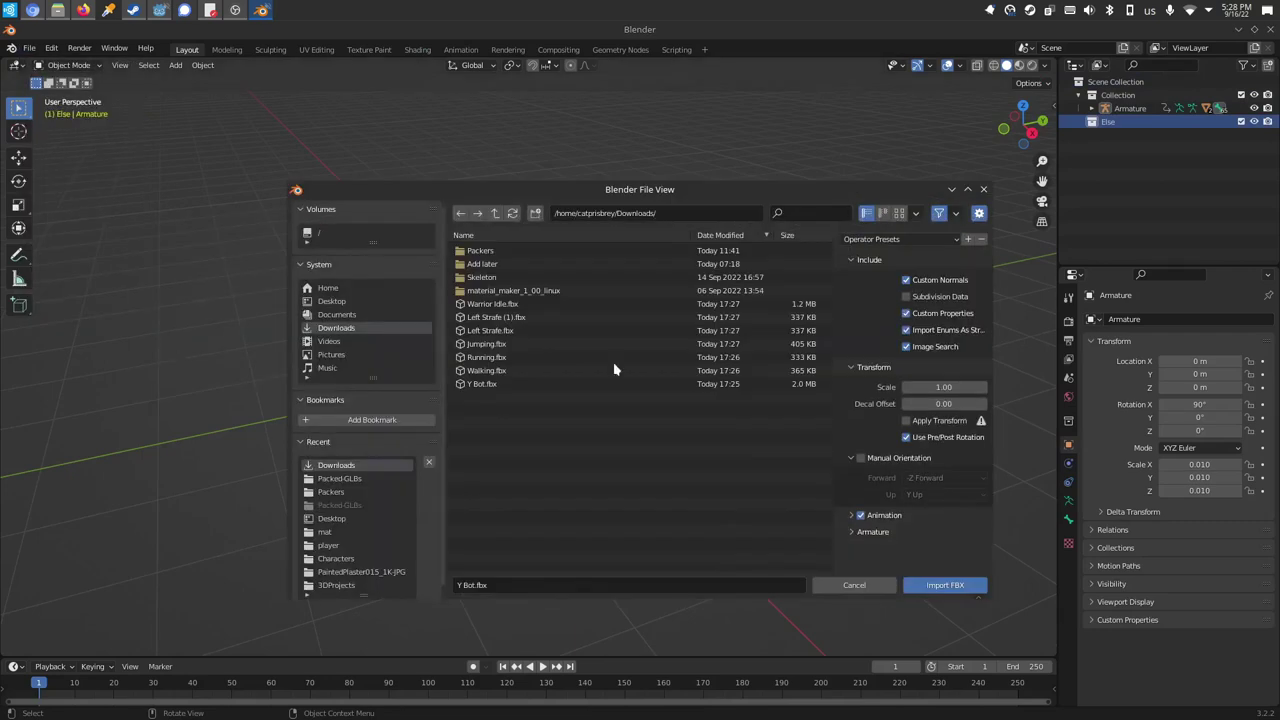
pyautogui.click(510, 304)
pyautogui.keyDown('shift'); pyautogui.click(490, 370); pyautogui.keyUp('shift')
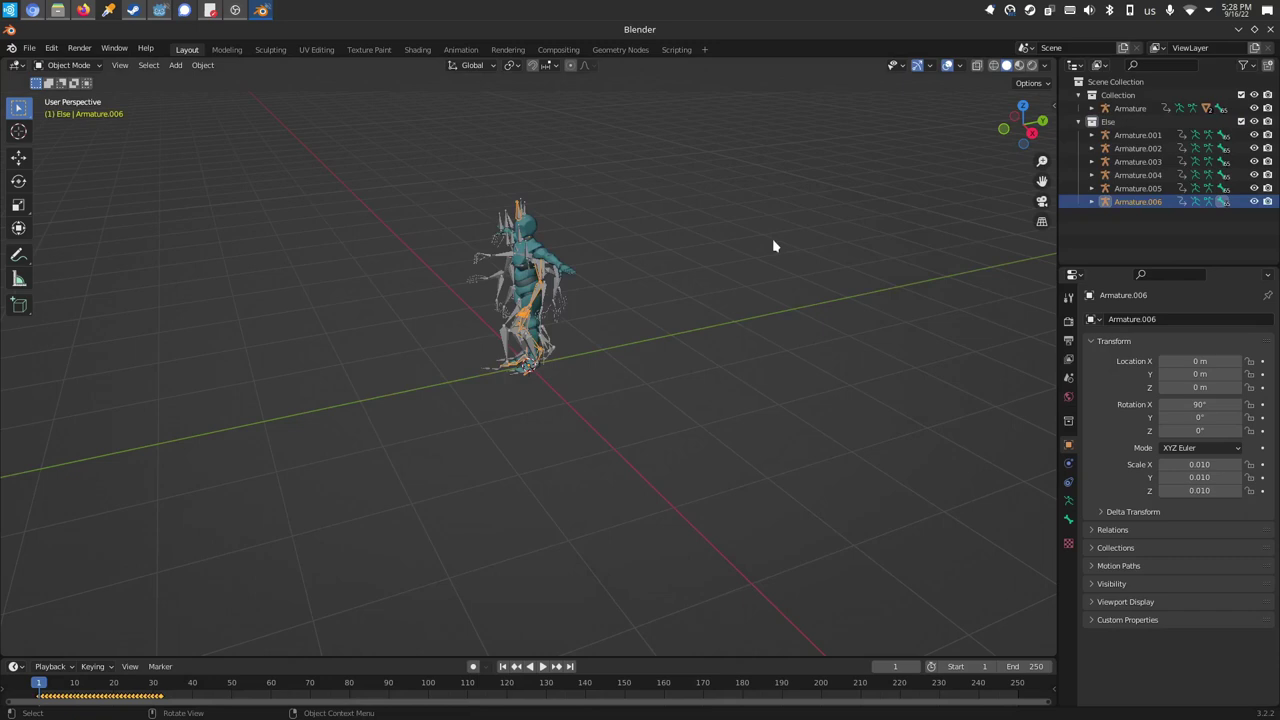
# - Hide the Else collection in the viewport so only the Y Bot character is displayed
pyautogui.moveTo(1017, 117); pyautogui.dragTo(644, 275)
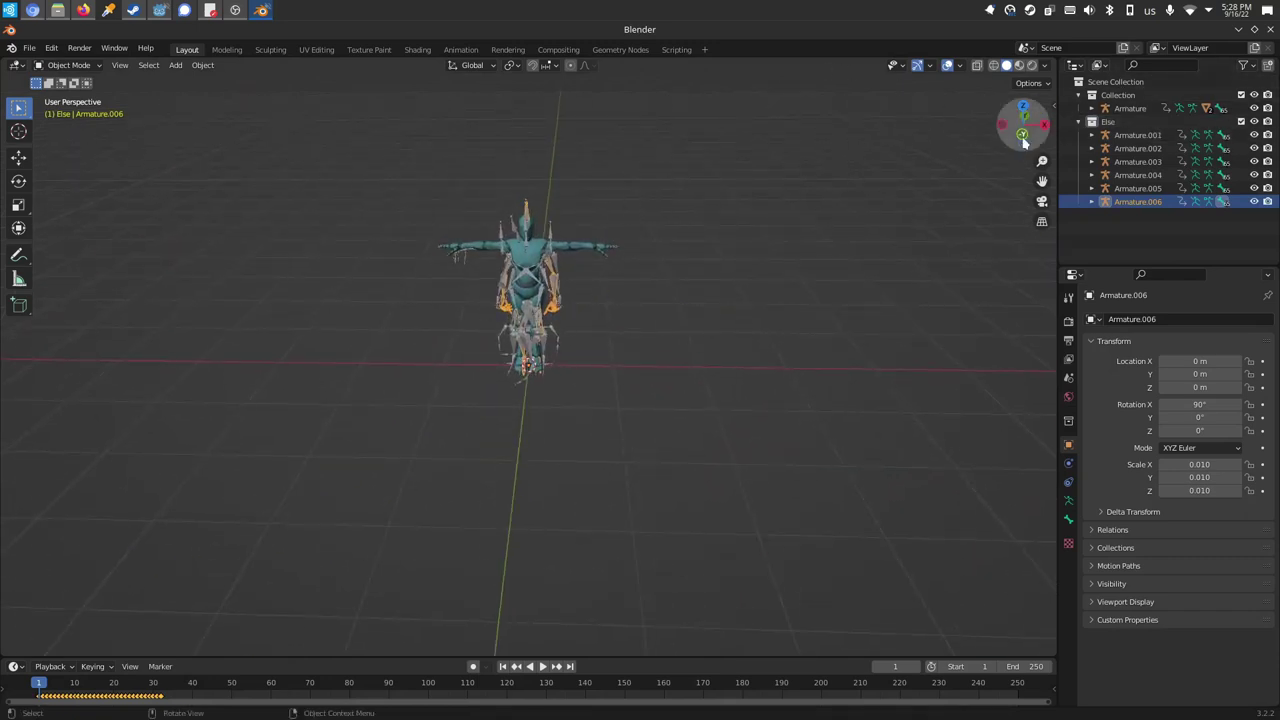
pyautogui.moveTo(1022, 142); pyautogui.dragTo(1100, 124)
pyautogui.click(1256, 121)
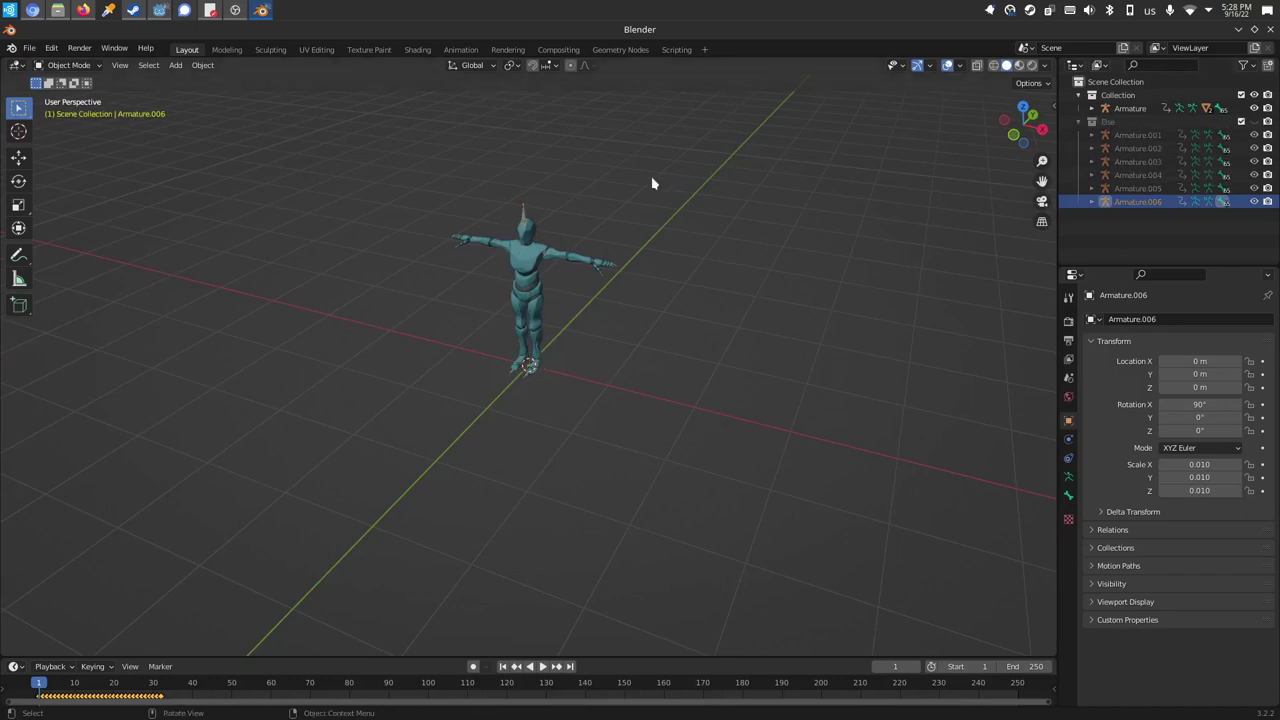
# - In the Animation workspace, change the Dope Sheet to the Nonlinear Animation editor and push down the Tpose action
pyautogui.click(461, 50)
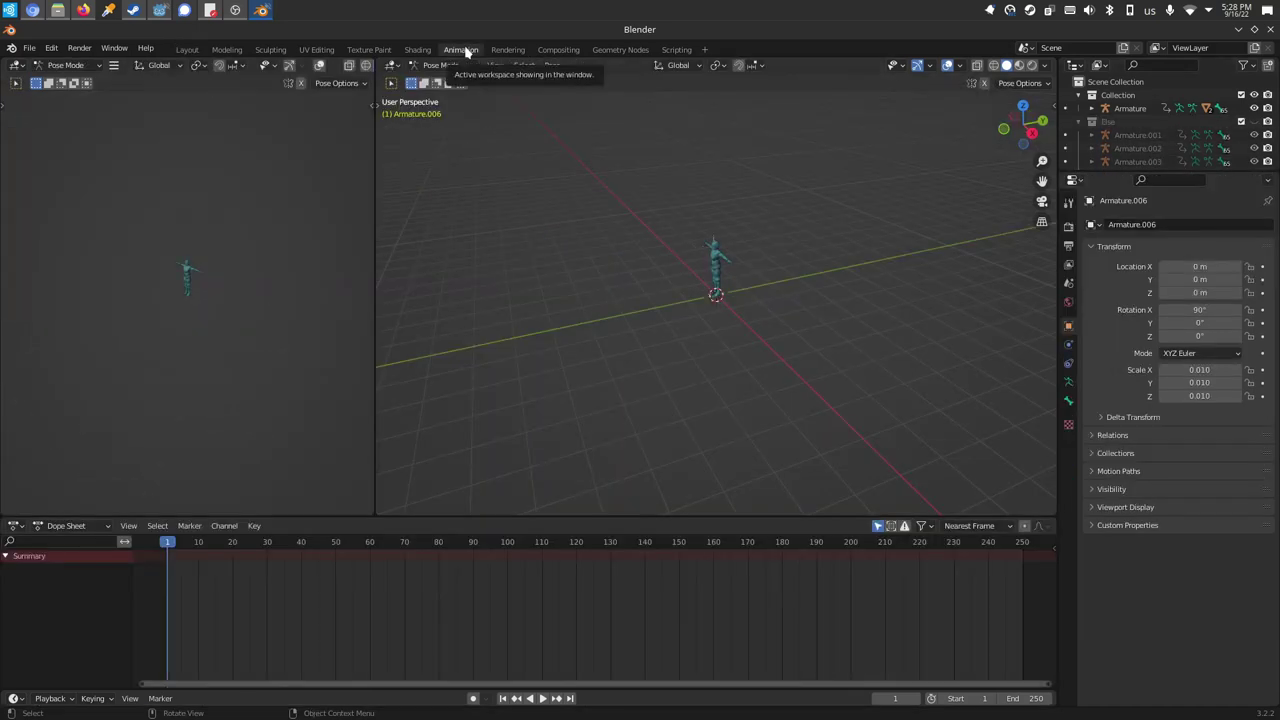
pyautogui.click(16, 526)
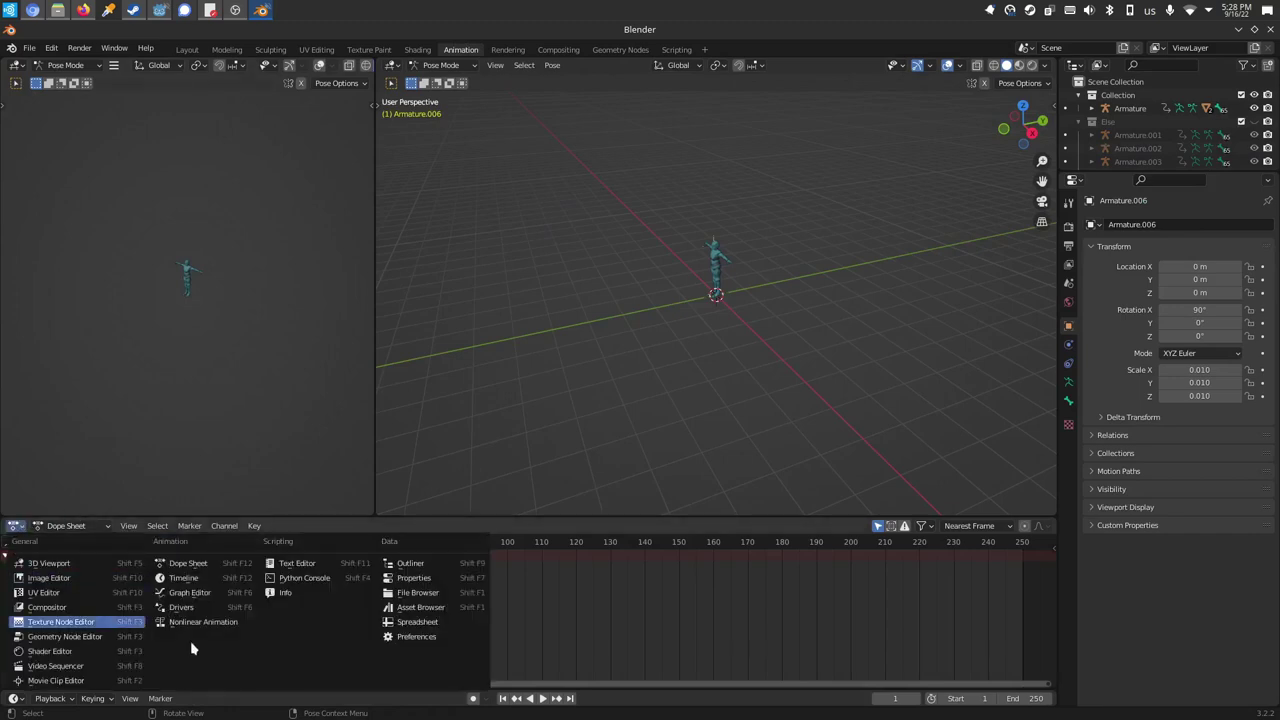
pyautogui.click(202, 623)
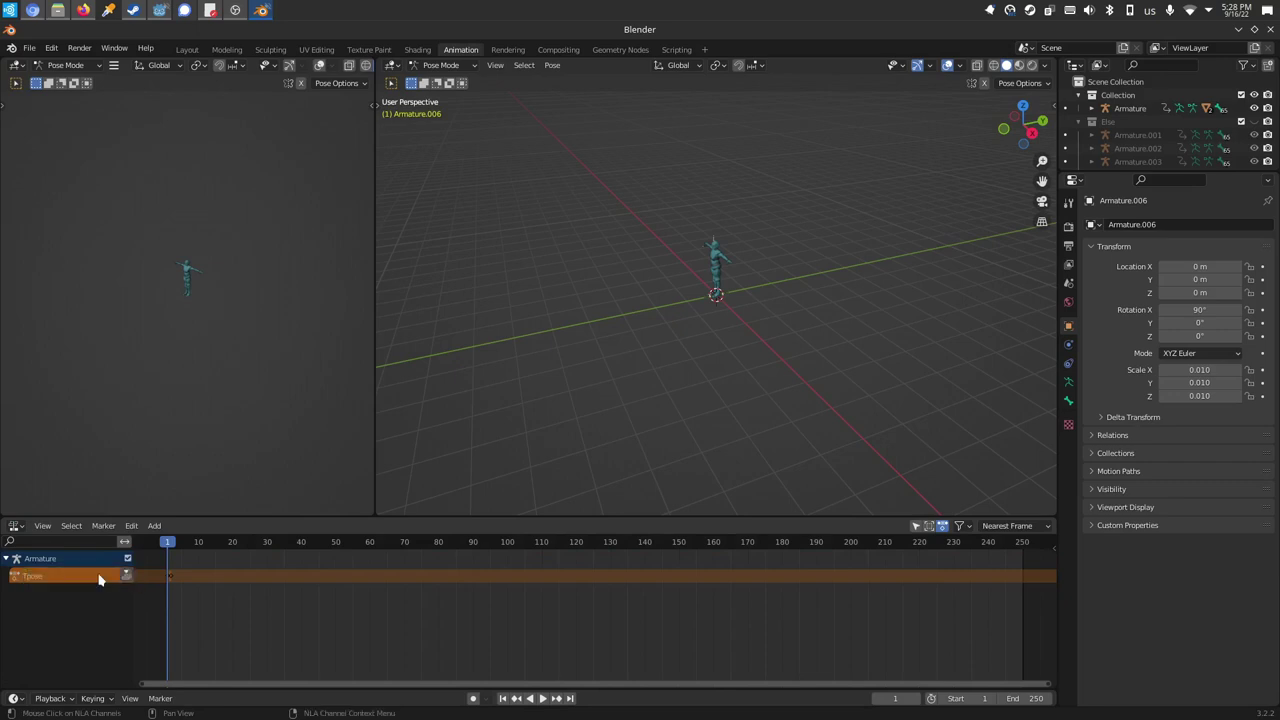
pyautogui.click(127, 575)
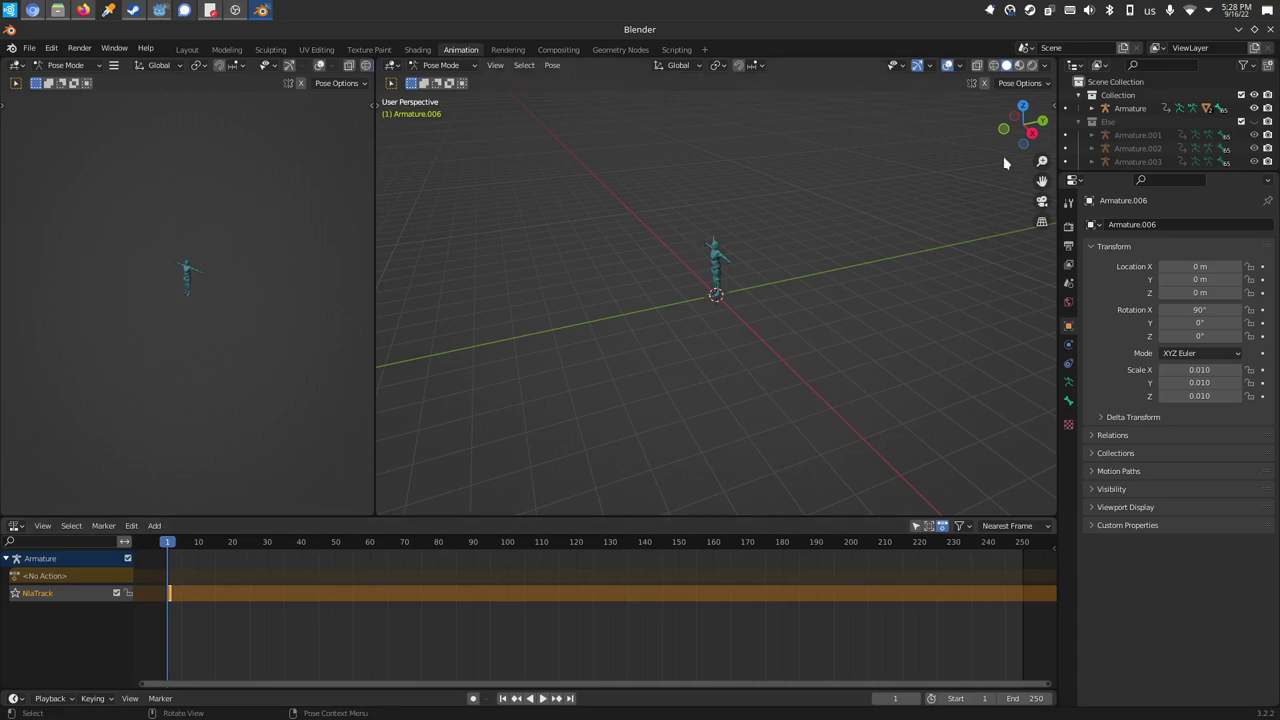
# - Assign the Armature.001|mixamo.com|Layer0 action to the Y Bot armature in the Nonlinear Animation editor's animation data
pyautogui.moveTo(1012, 142); pyautogui.dragTo(837, 277)
pyautogui.scroll(4, 837, 277)
pyautogui.moveTo(1010, 148)
pyautogui.mouseDown()
pyautogui.moveTo(1018, 135)
pyautogui.moveTo(1014, 165)
pyautogui.mouseUp()
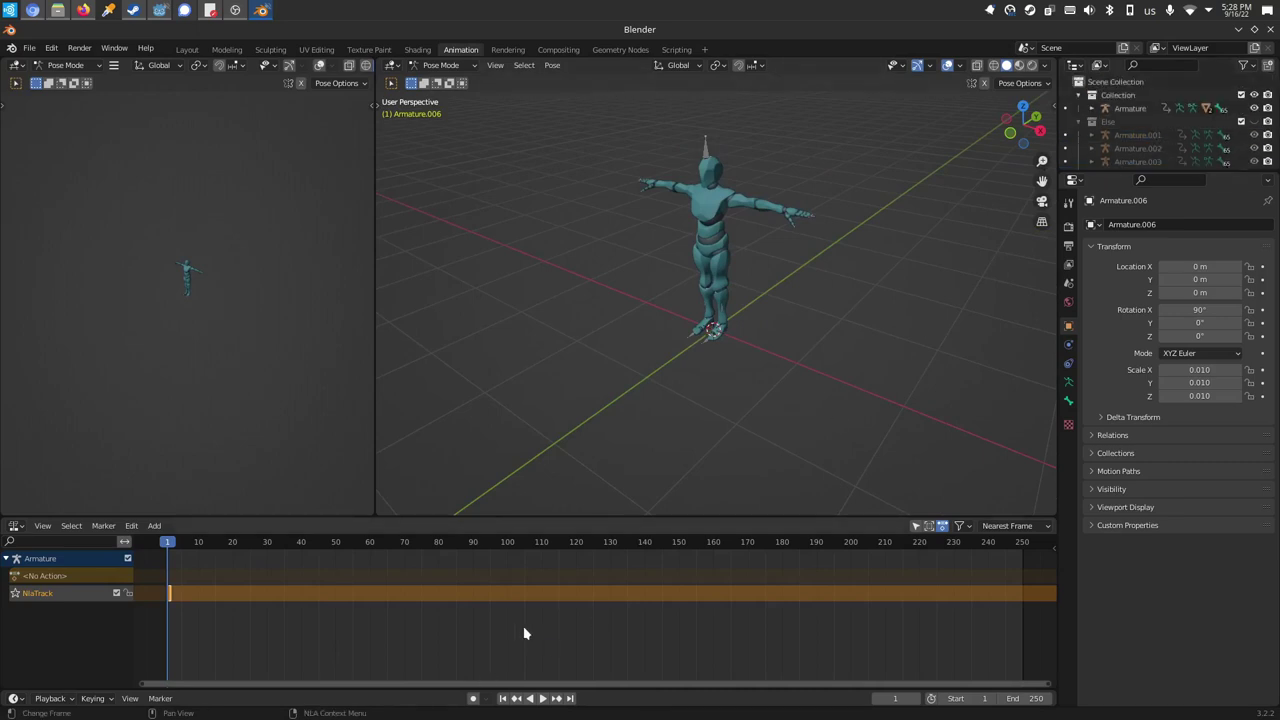
pyautogui.press('n')
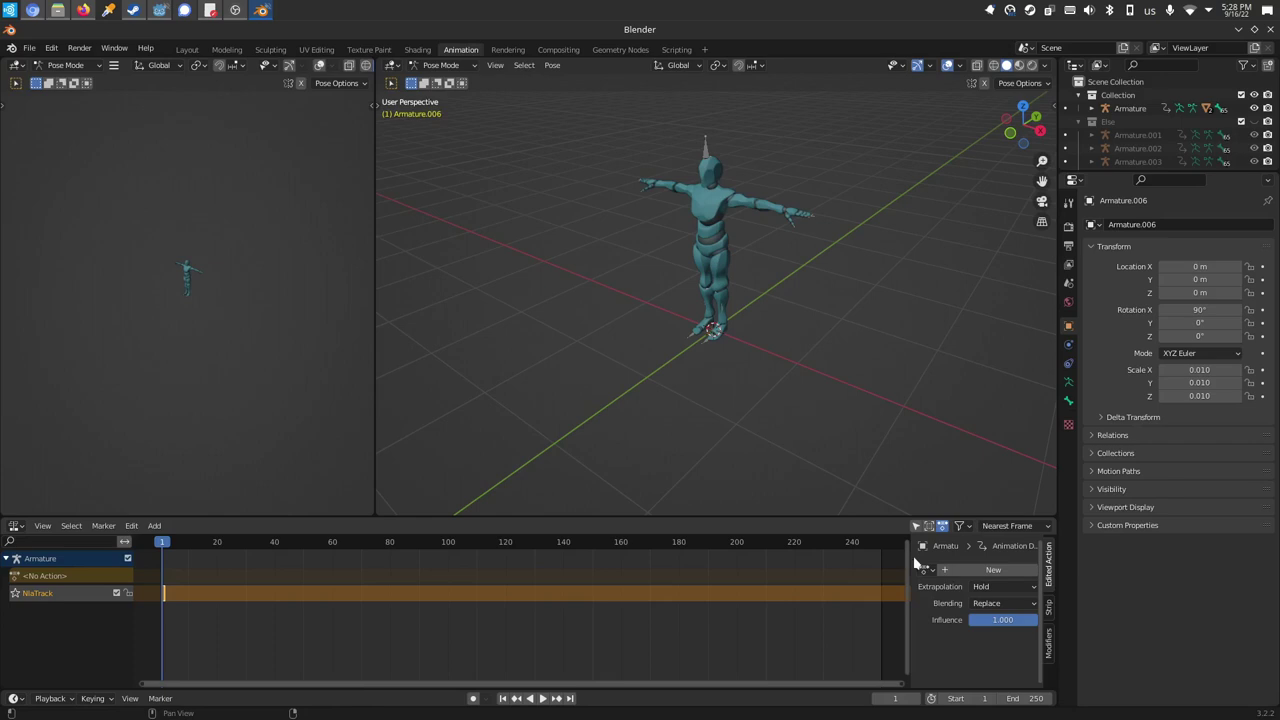
pyautogui.moveTo(909, 565); pyautogui.dragTo(828, 587)
pyautogui.click(830, 570)
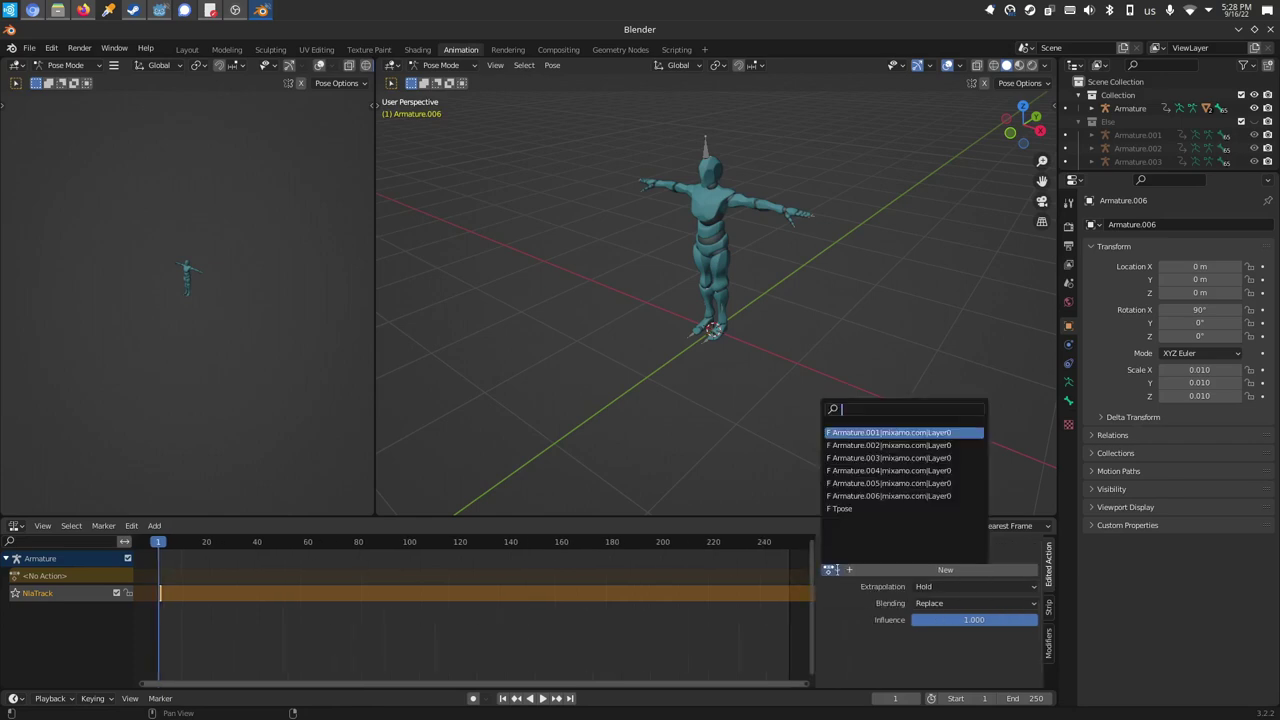
pyautogui.click(893, 433)
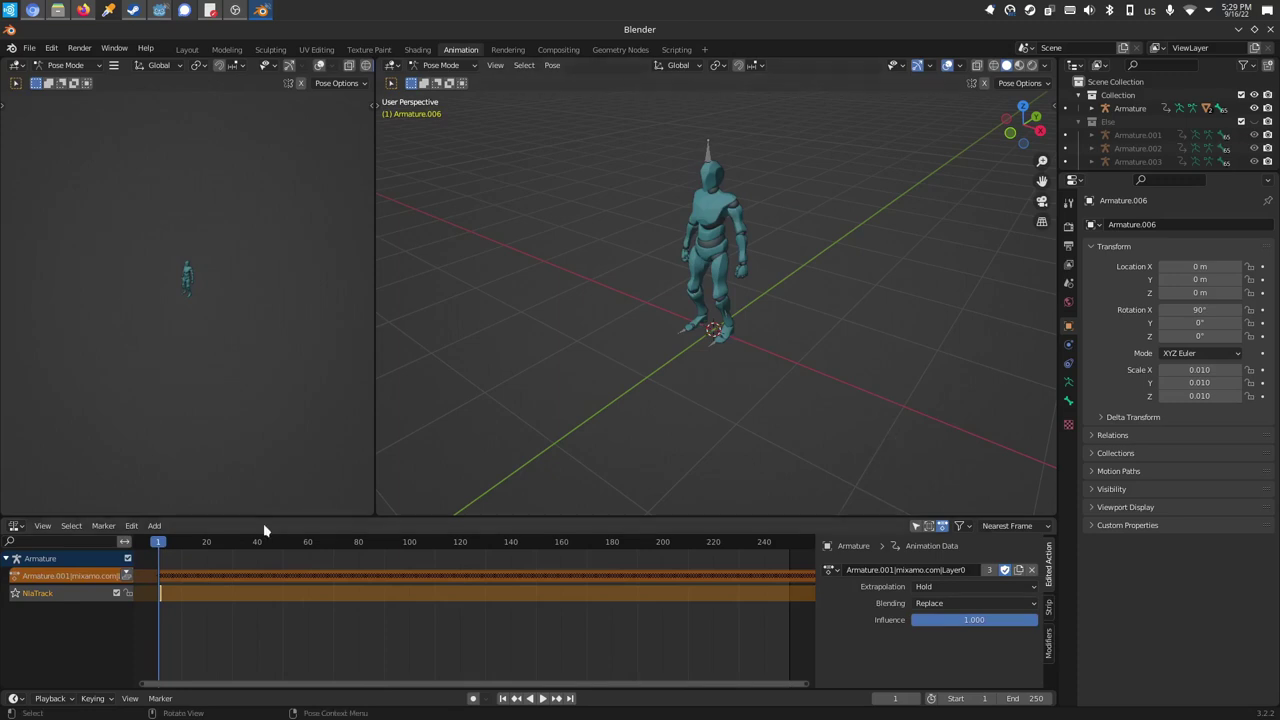
# - Play the assigned animation with the end frame set to 80 and rename its action to idle-loop
pyautogui.press('space')
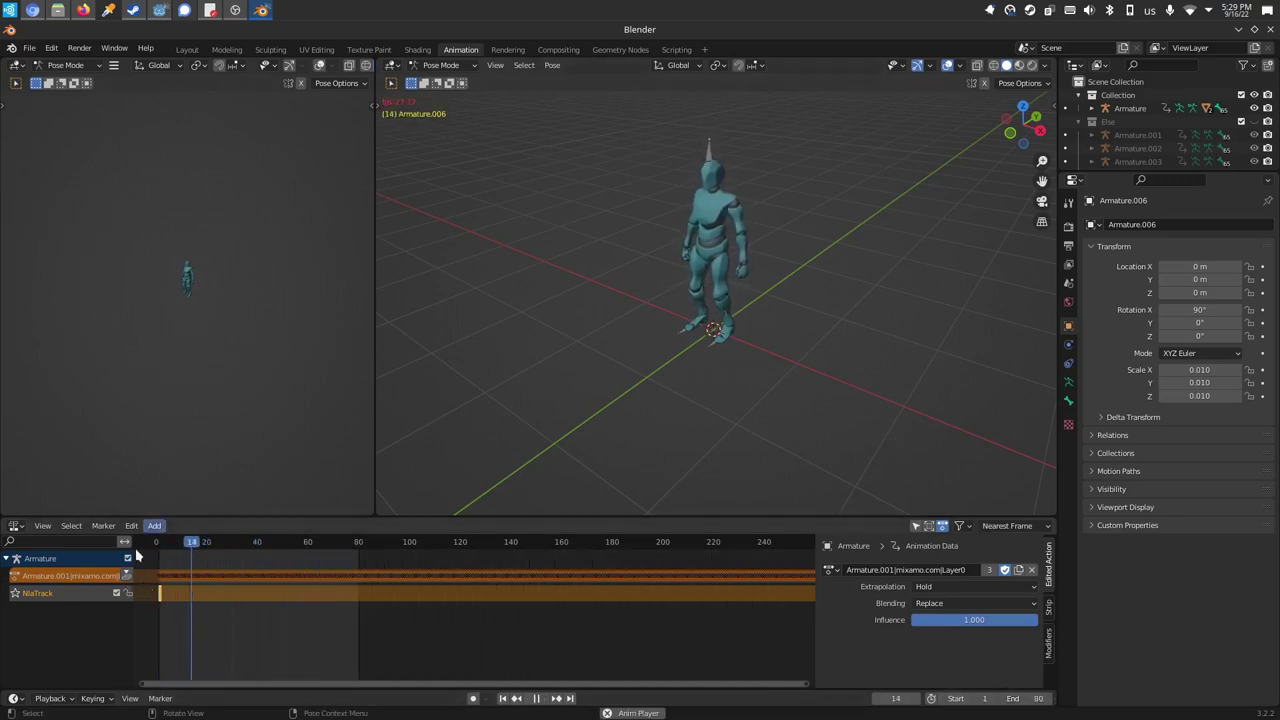
pyautogui.doubleClick(60, 580)
pyautogui.write('idle-loop')
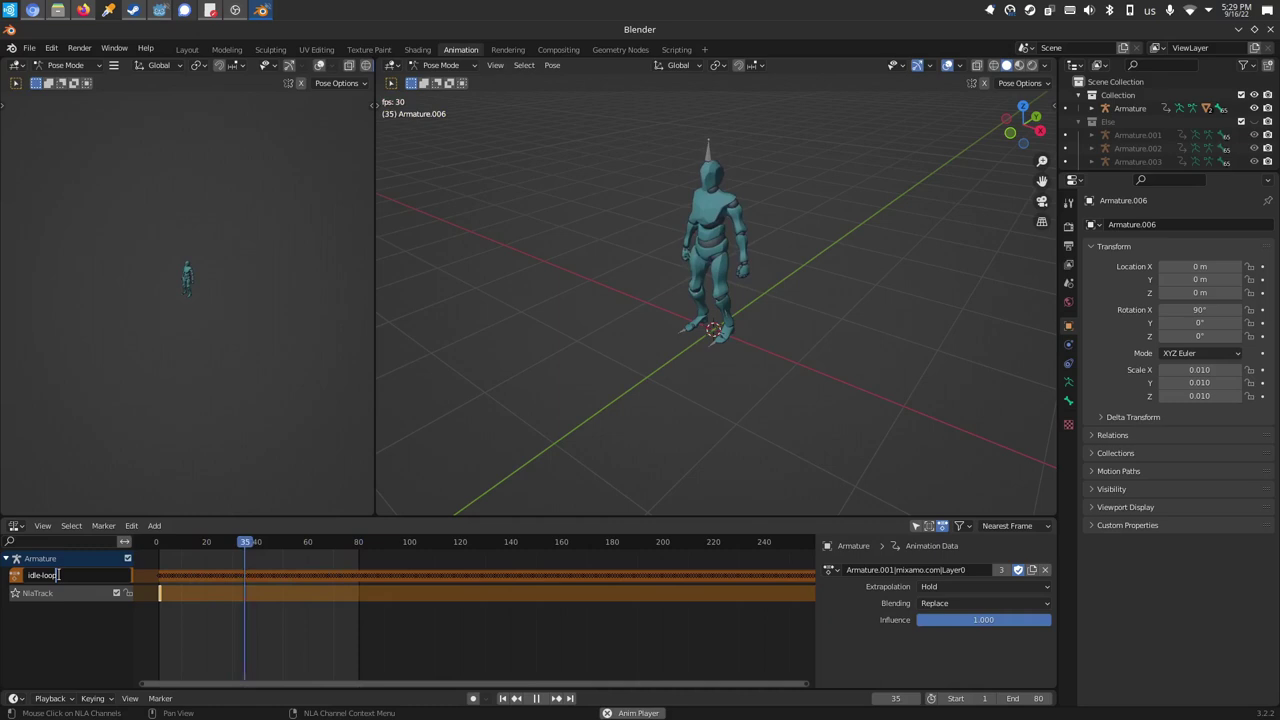
# - Push down the idle-loop action onto an NLA track and assign the Armature.002|mixamo.com|Layer0 action to the armature
pyautogui.press('Return')
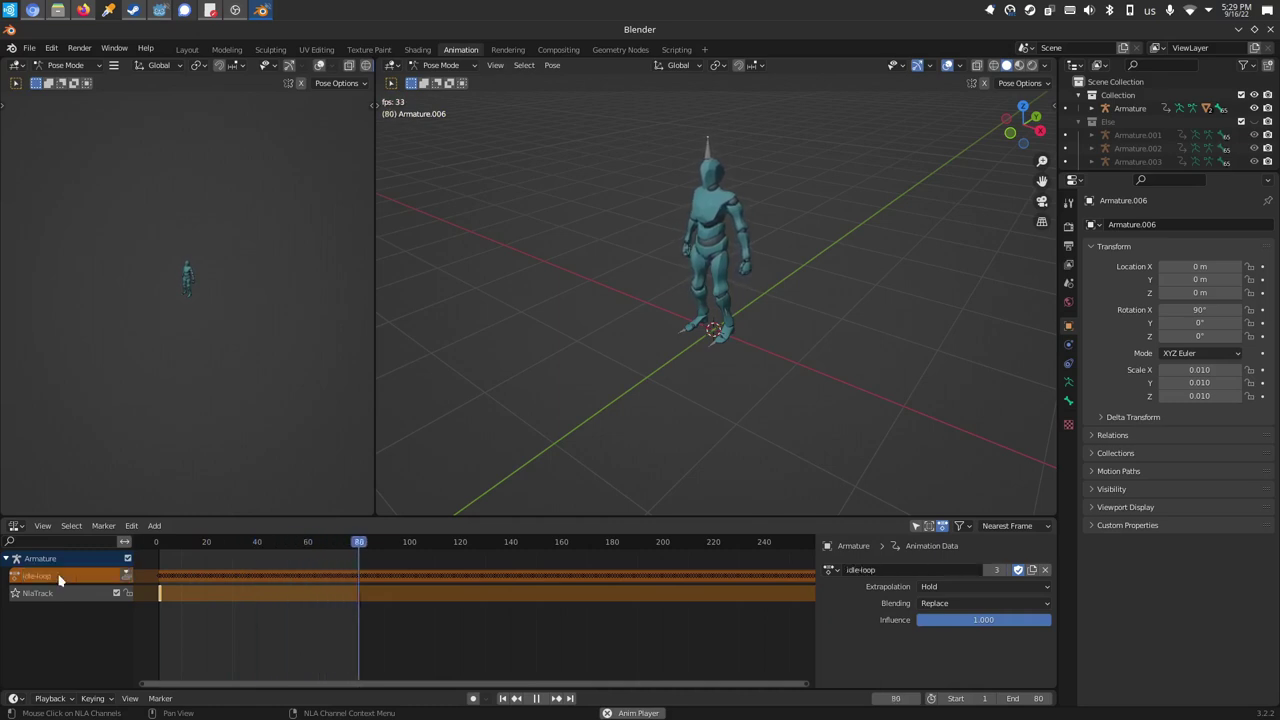
pyautogui.click(126, 577)
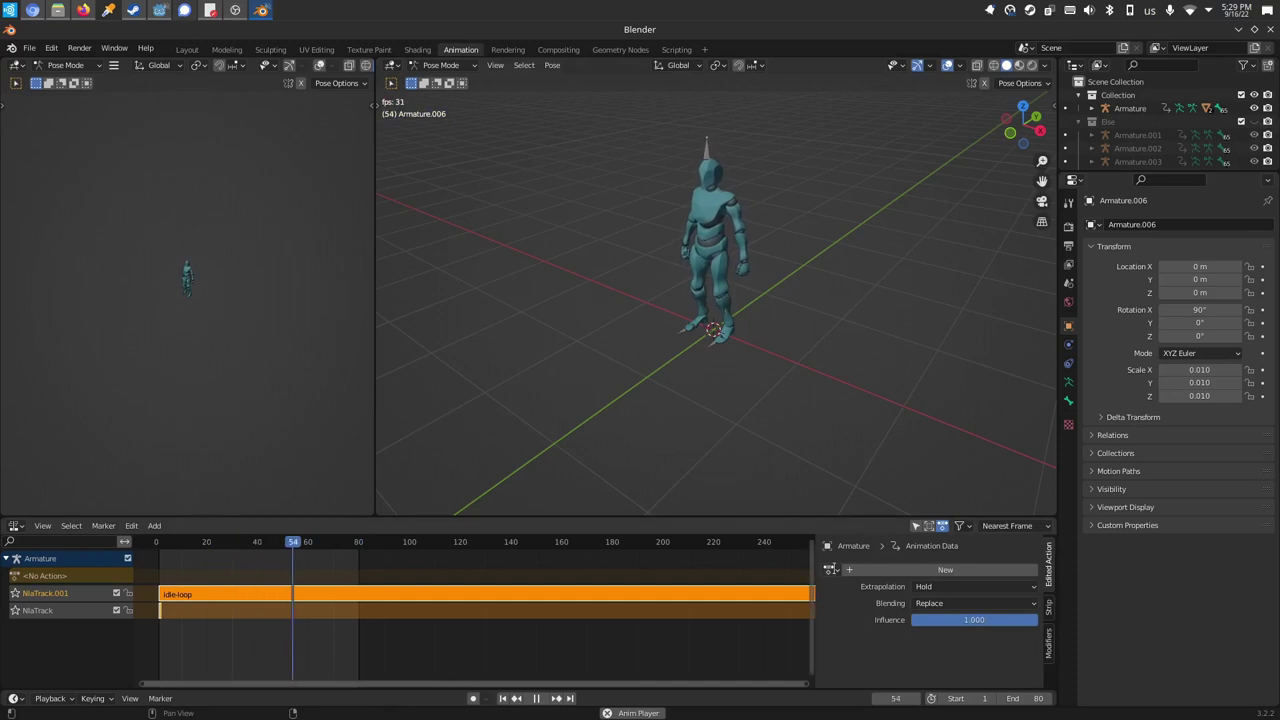
pyautogui.click(831, 568)
pyautogui.click(880, 434)
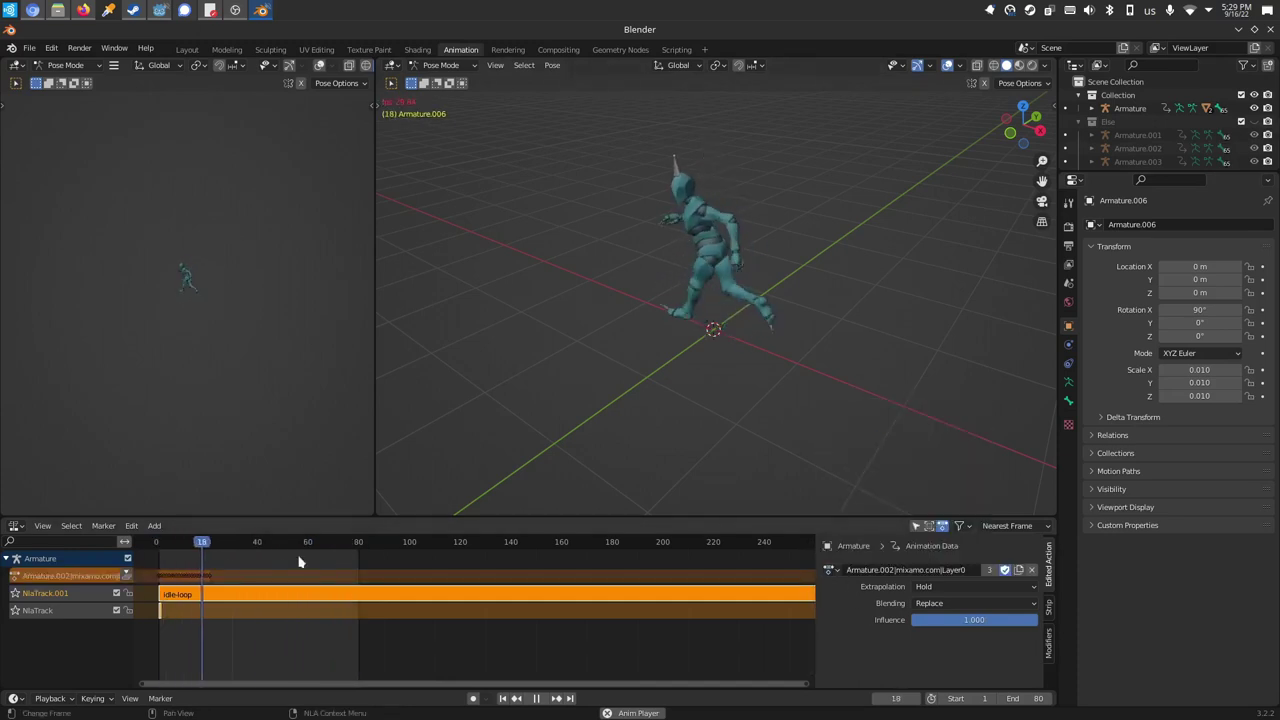
# - Rename the assigned action to strafe run right-loop and push it down onto its own NLA track
pyautogui.doubleClick(73, 578)
pyautogui.press('BackSpace')
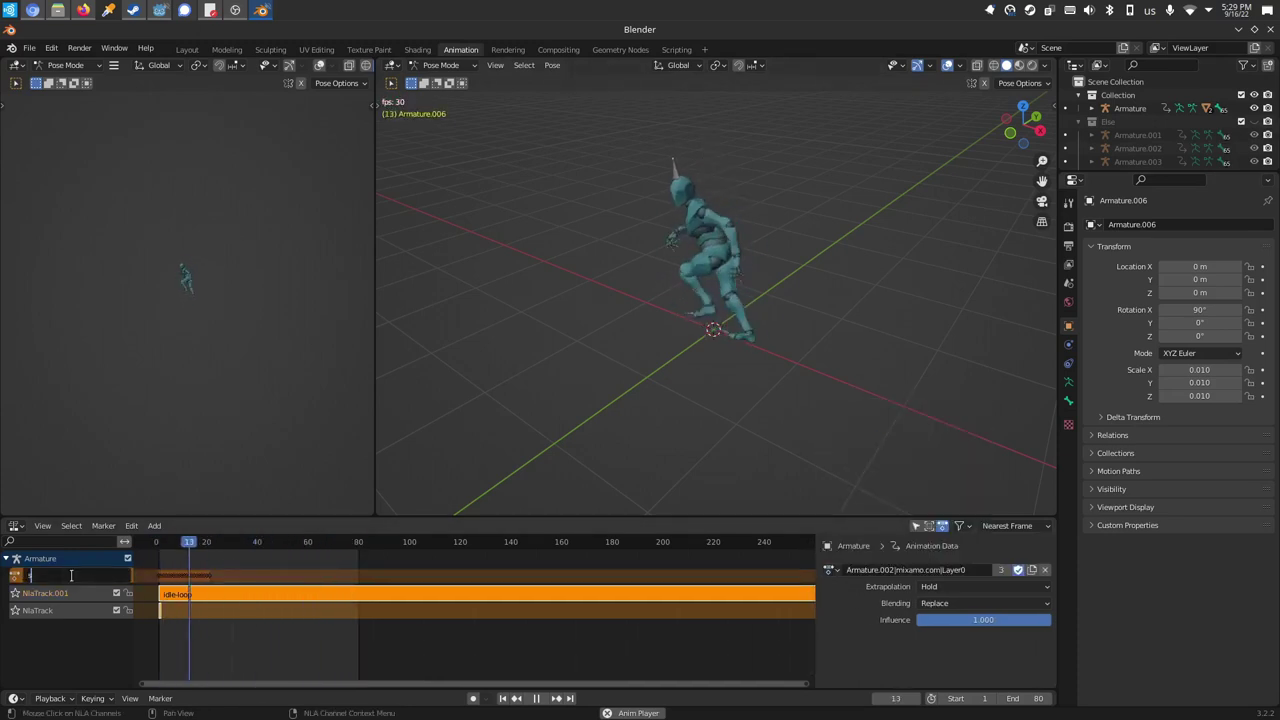
pyautogui.write('s')
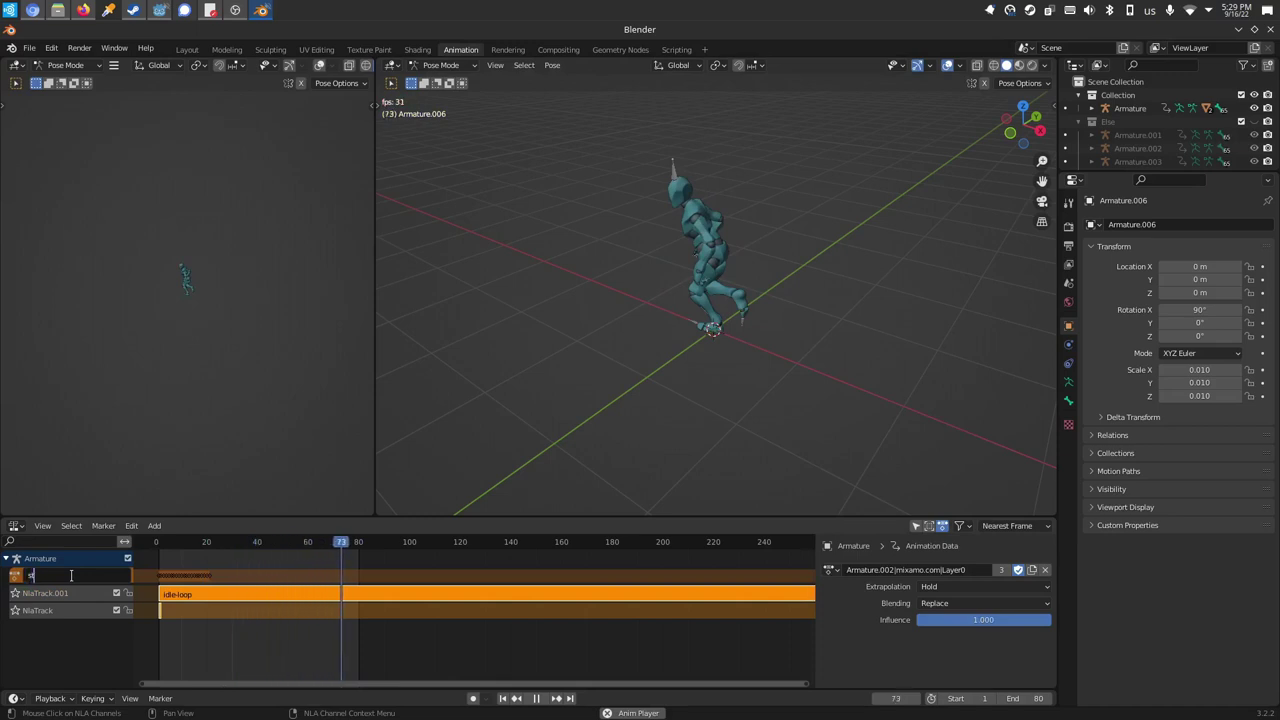
pyautogui.write('trafe run')
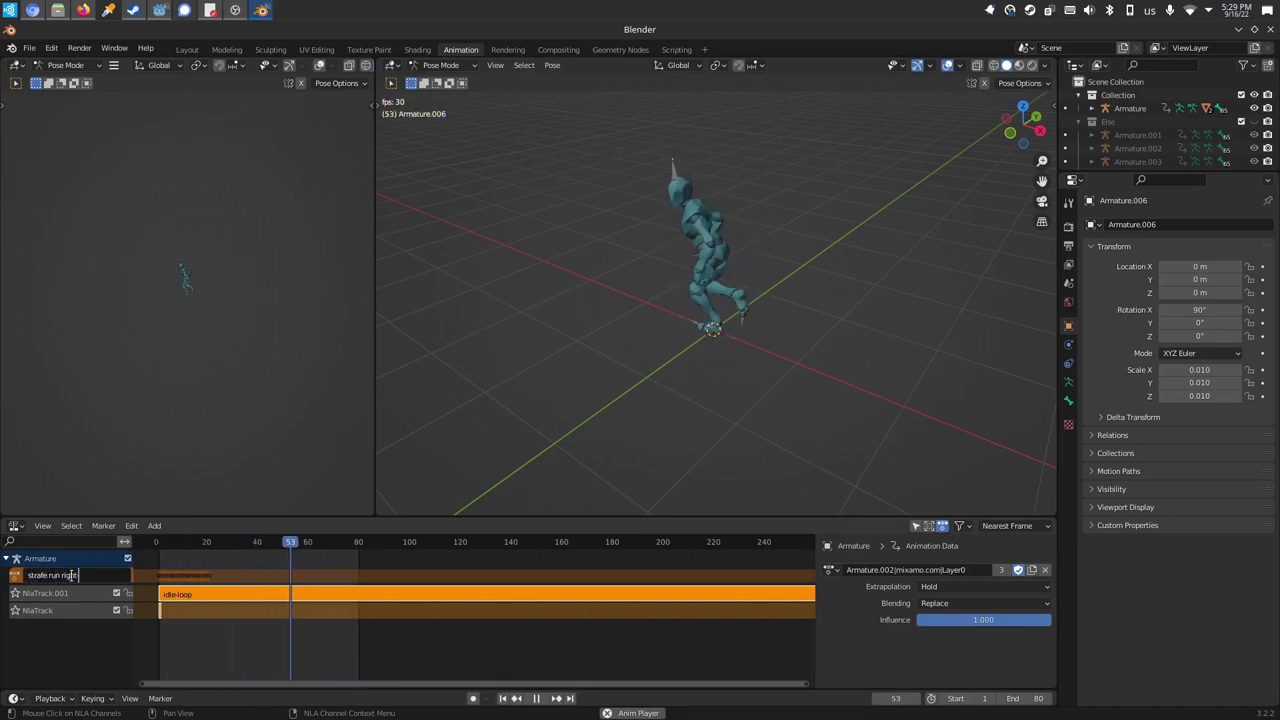
pyautogui.write(' rig')
pyautogui.press('Return')
pyautogui.click(117, 578)
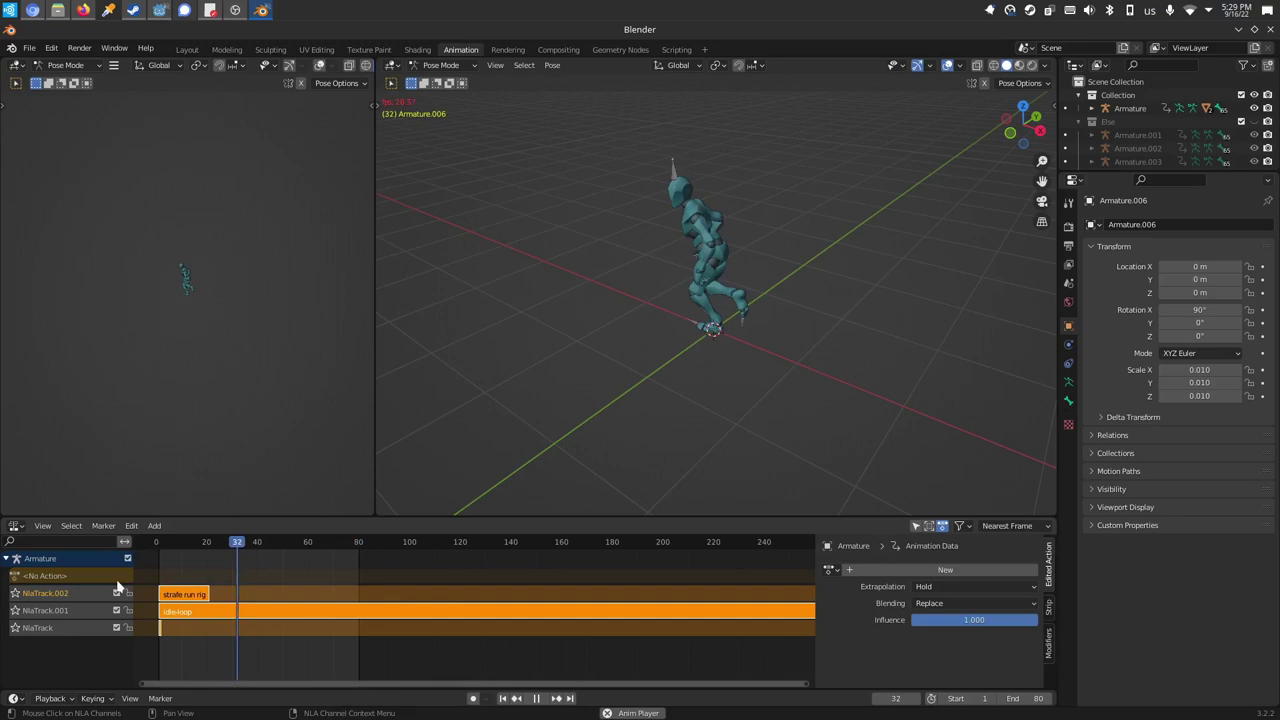
# - Assign the Armature.003|mixamo.com|Layer0 action to the armature and push it down, renamed to strafe run left-loop
pyautogui.click(829, 569)
pyautogui.click(880, 483)
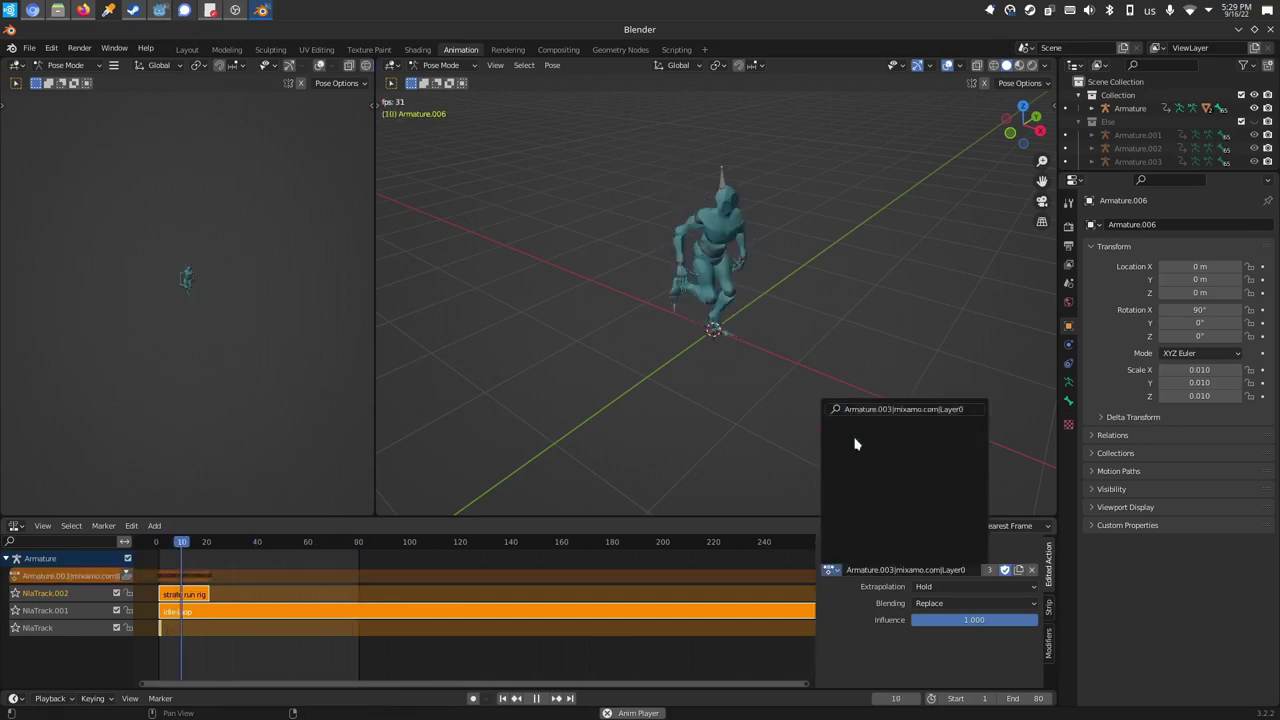
pyautogui.doubleClick(95, 575)
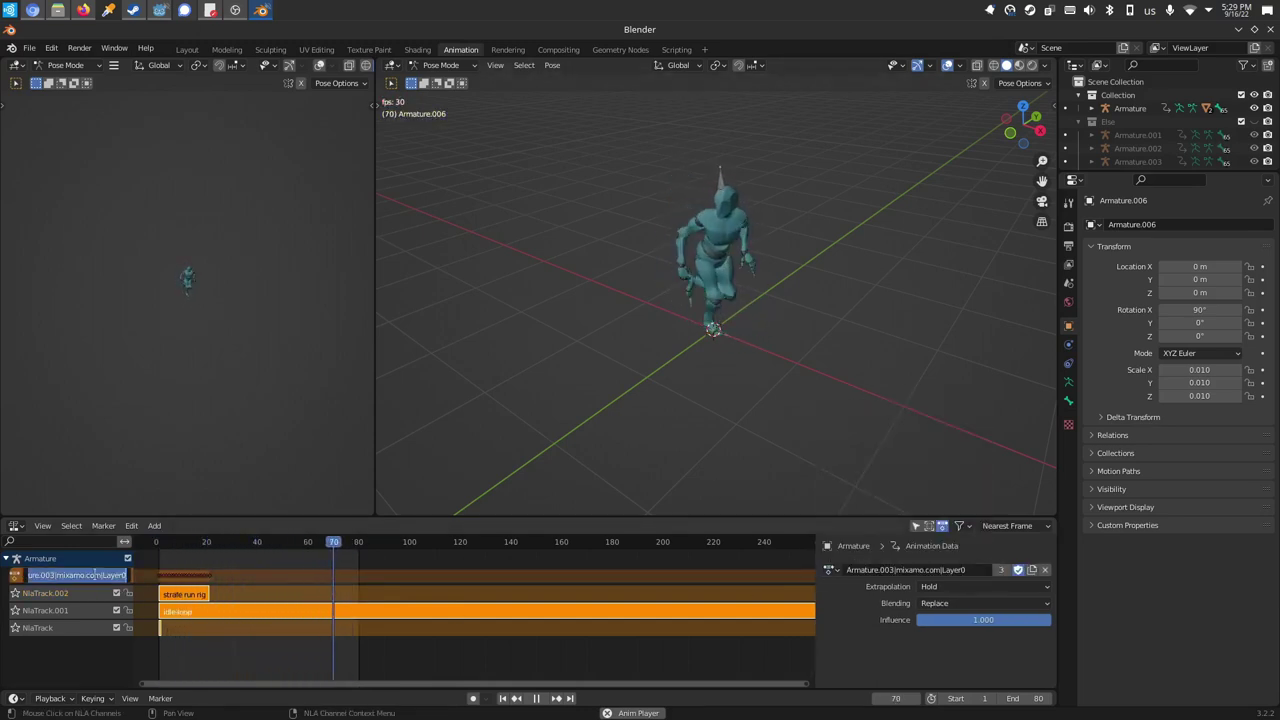
pyautogui.press('BackSpace')
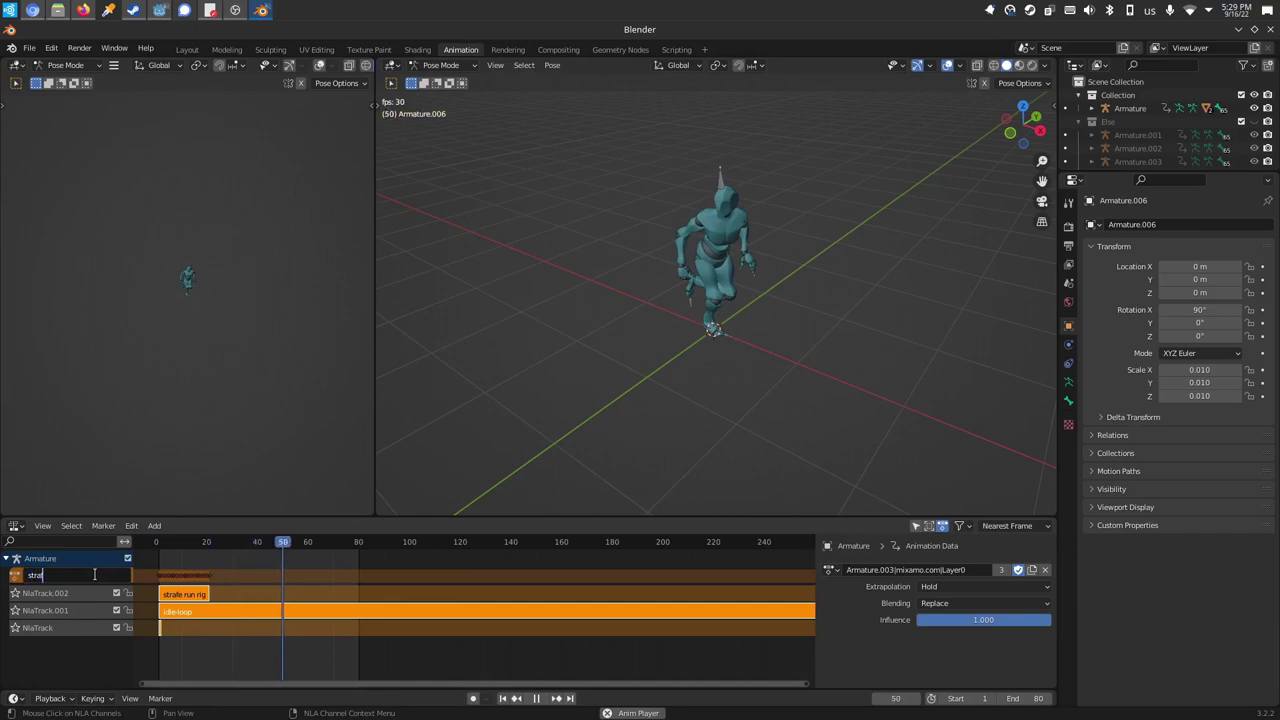
pyautogui.write('strafe run left')
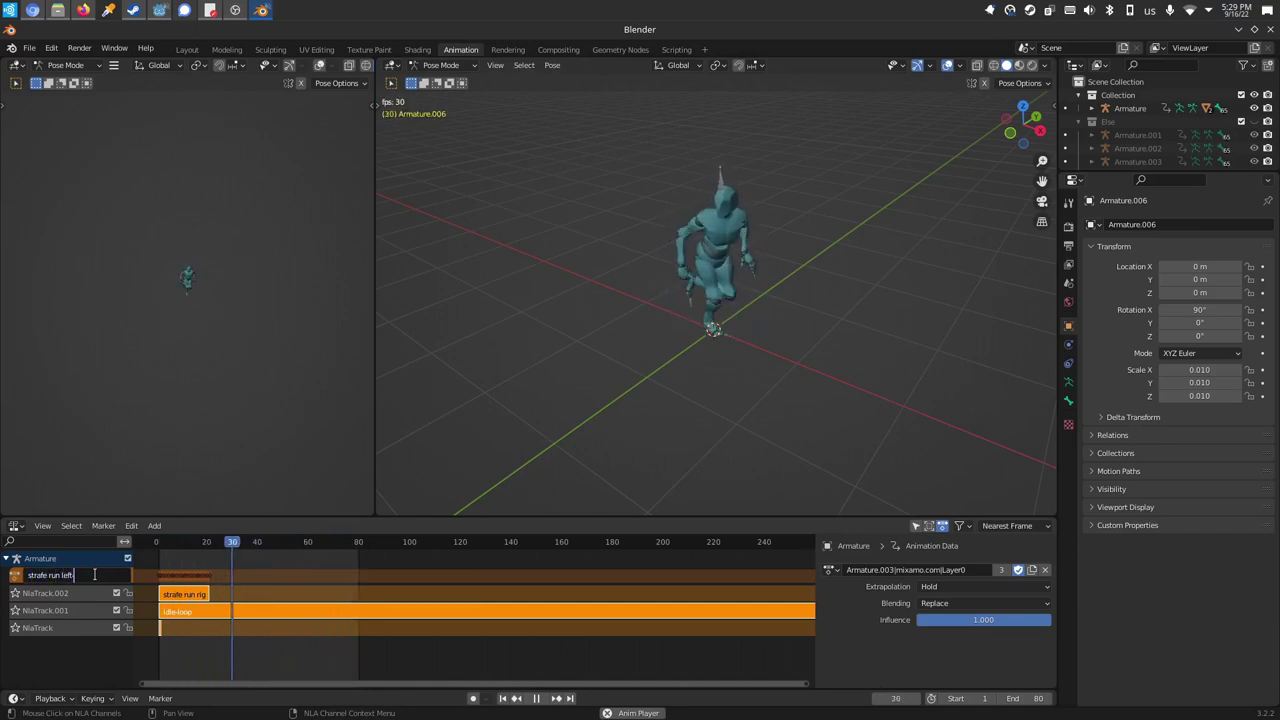
pyautogui.write('-loop')
pyautogui.press('Return')
pyautogui.click(126, 576)
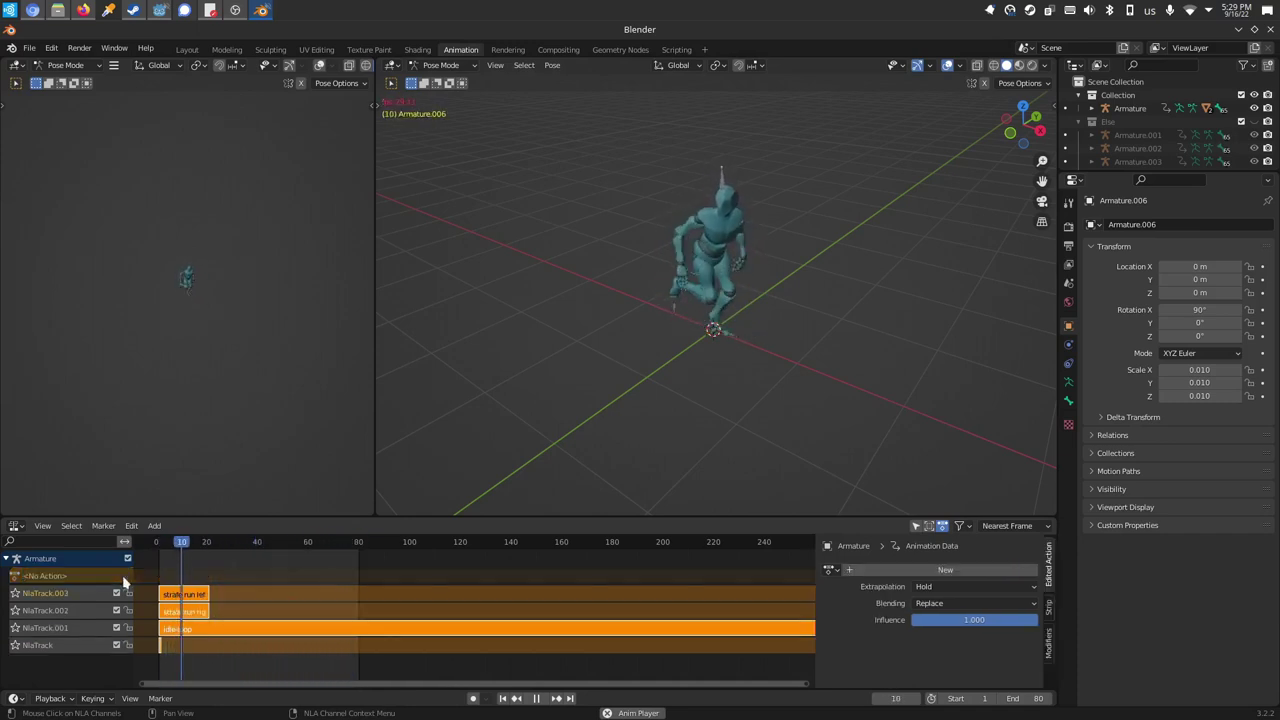
# - Assign the Armature.004|mixamo.com|Layer0 action to the armature and push it down under the name jump
pyautogui.click(829, 569)
pyautogui.click(888, 432)
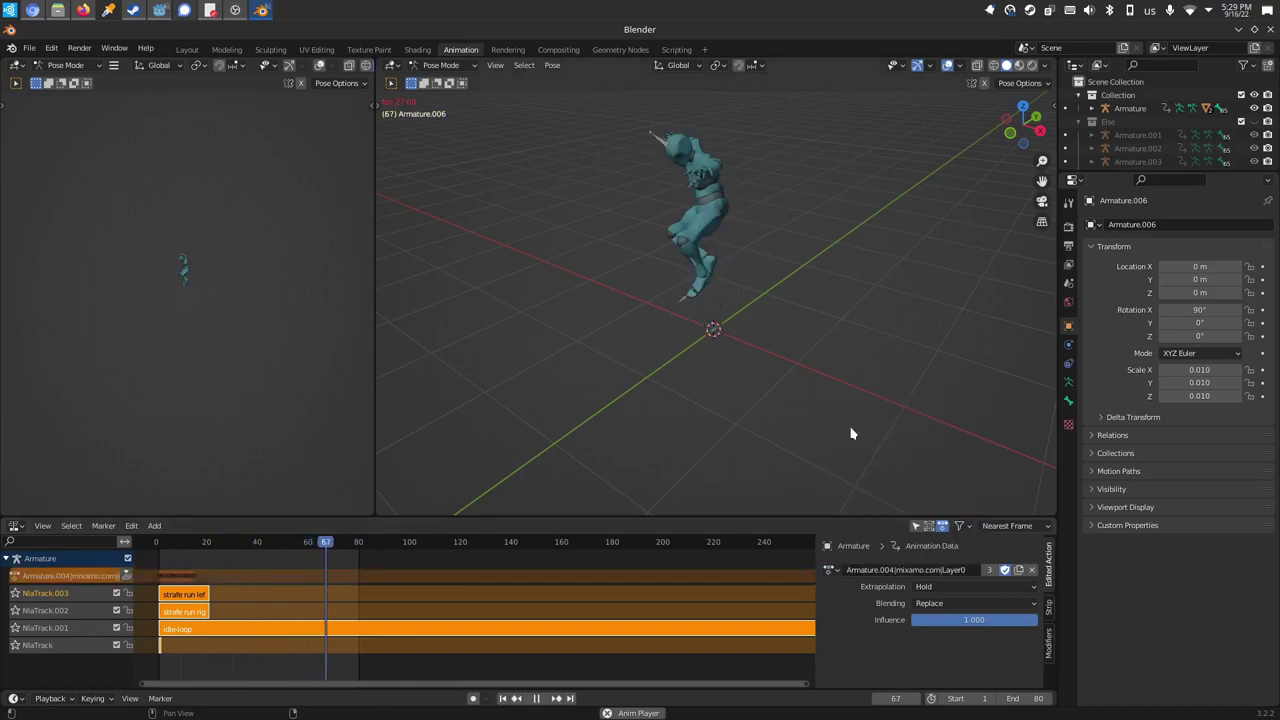
pyautogui.doubleClick(42, 574)
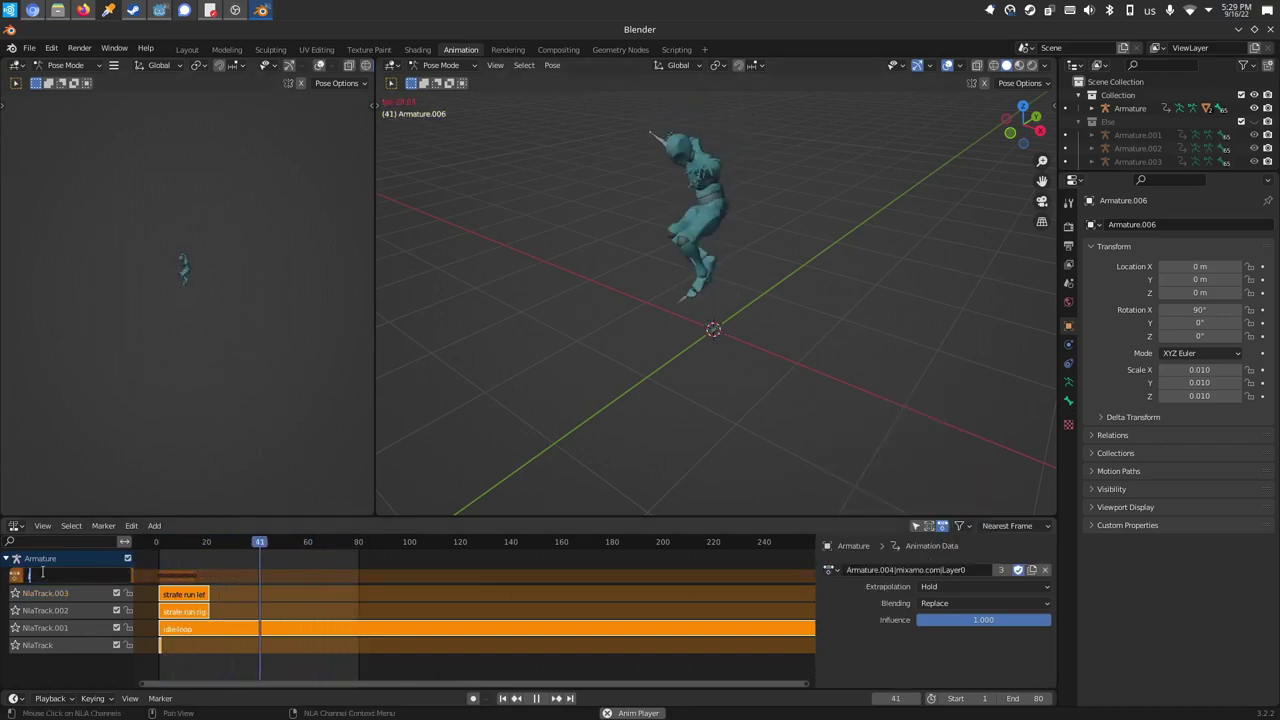
pyautogui.write('jump')
pyautogui.press('Return')
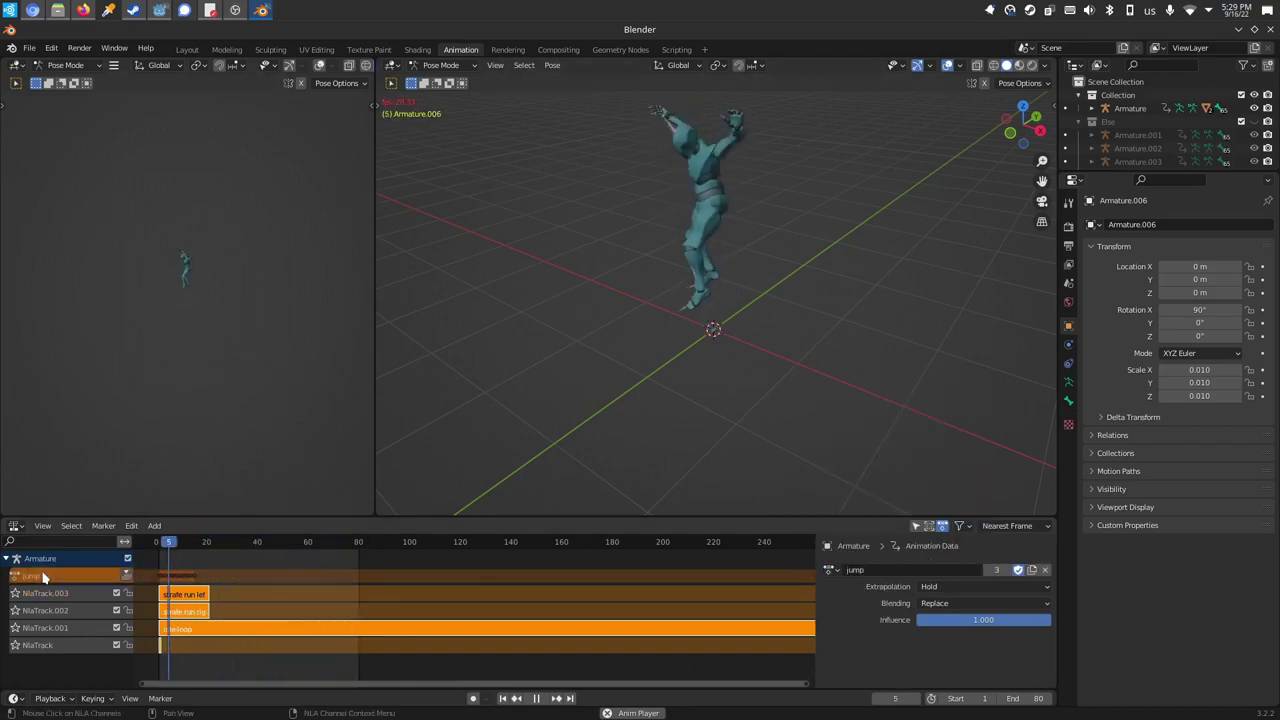
pyautogui.click(126, 576)
# - Assign the Armature.005|mixamo.com|Layer0 action to the armature and push it down under the name run-loop
pyautogui.click(831, 569)
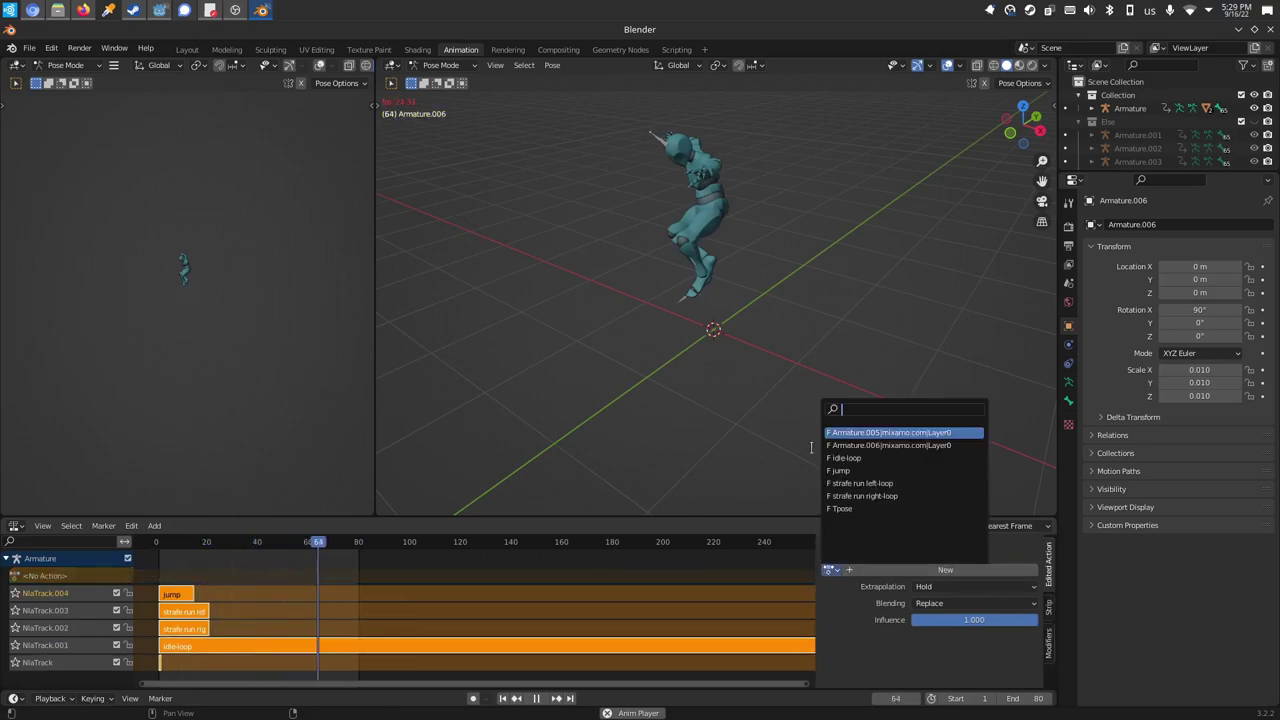
pyautogui.click(845, 435)
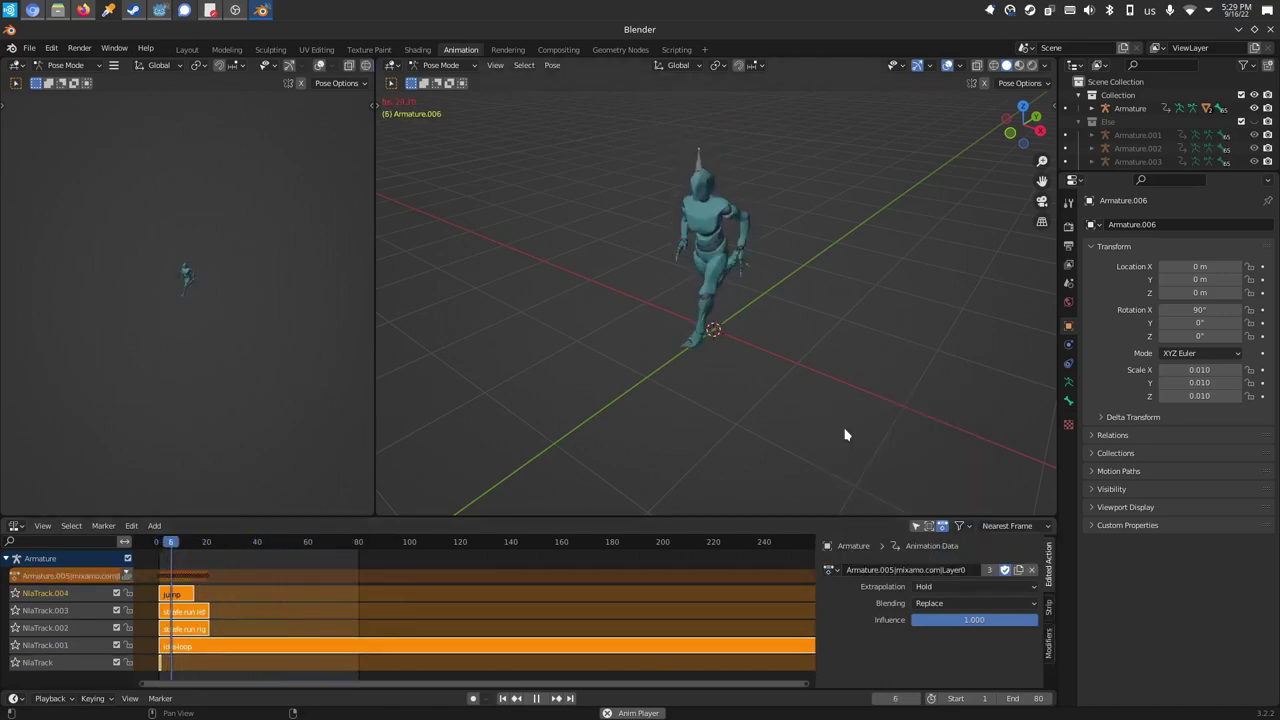
pyautogui.doubleClick(91, 574)
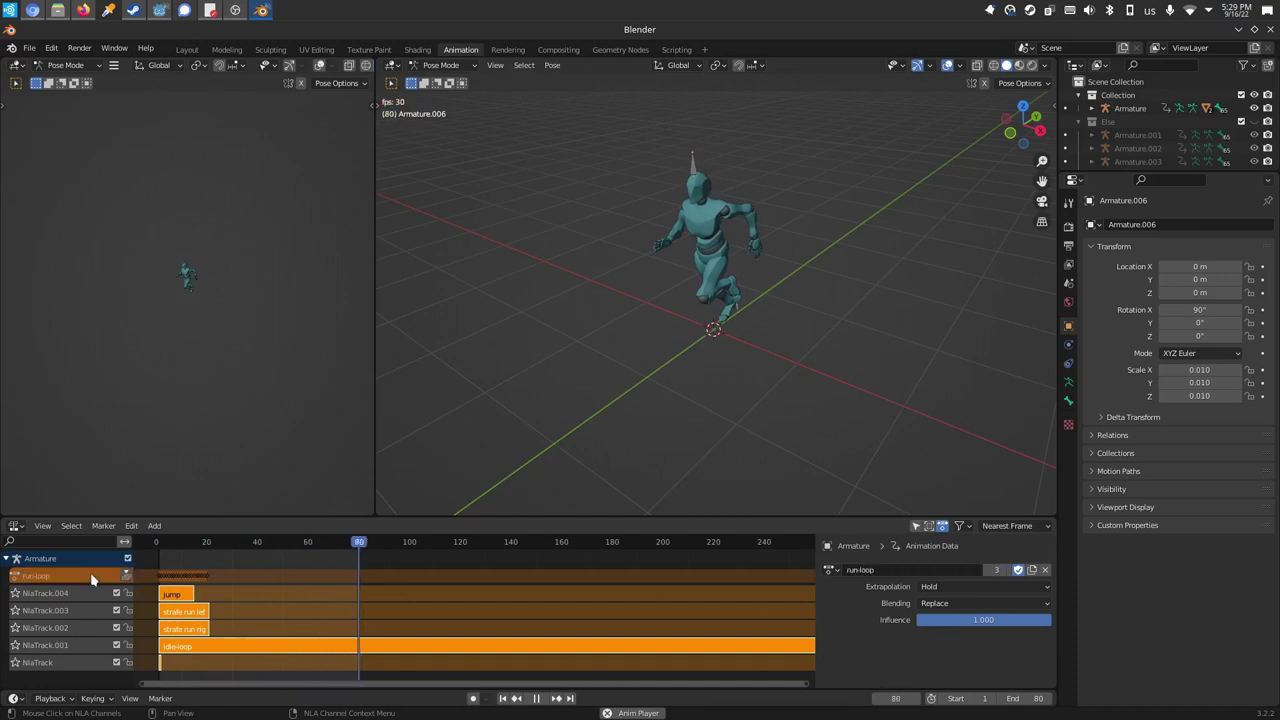
pyautogui.click(126, 576)
# - Assign the Armature.006|mixamo.com|Layer0 action to the armature and push it down under the name walk-loop
pyautogui.click(831, 569)
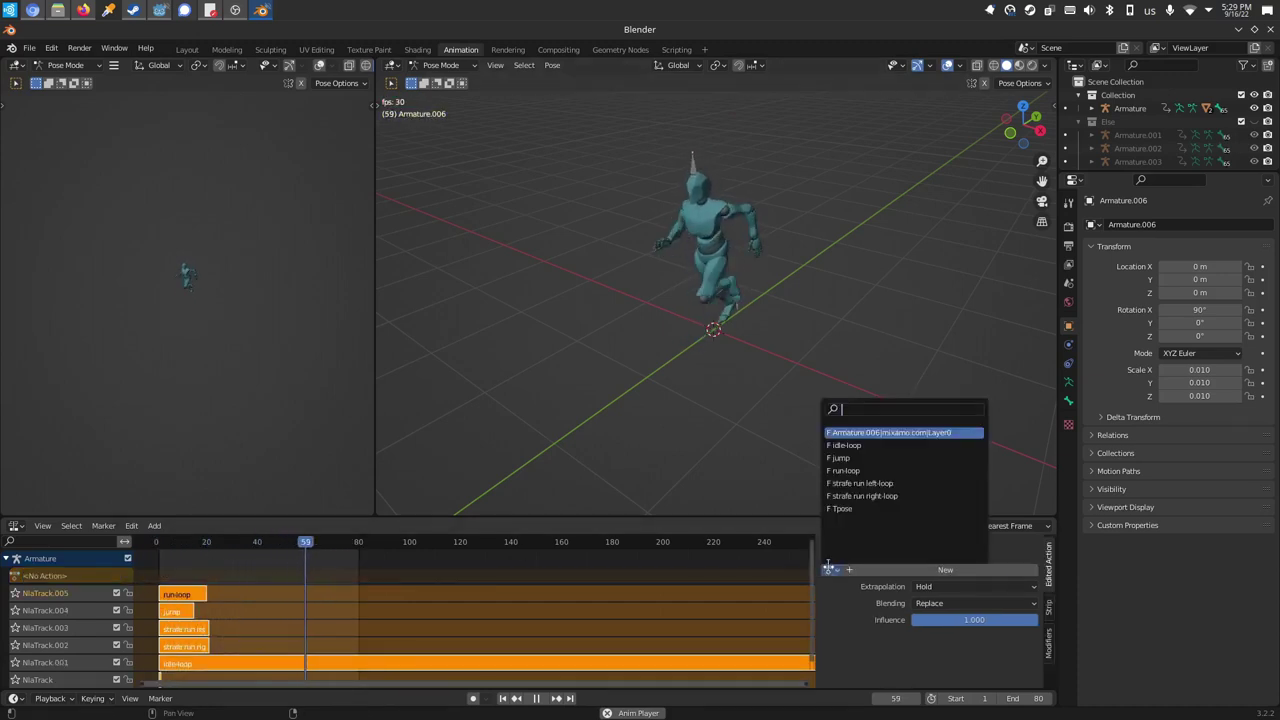
pyautogui.click(846, 434)
pyautogui.doubleClick(75, 577)
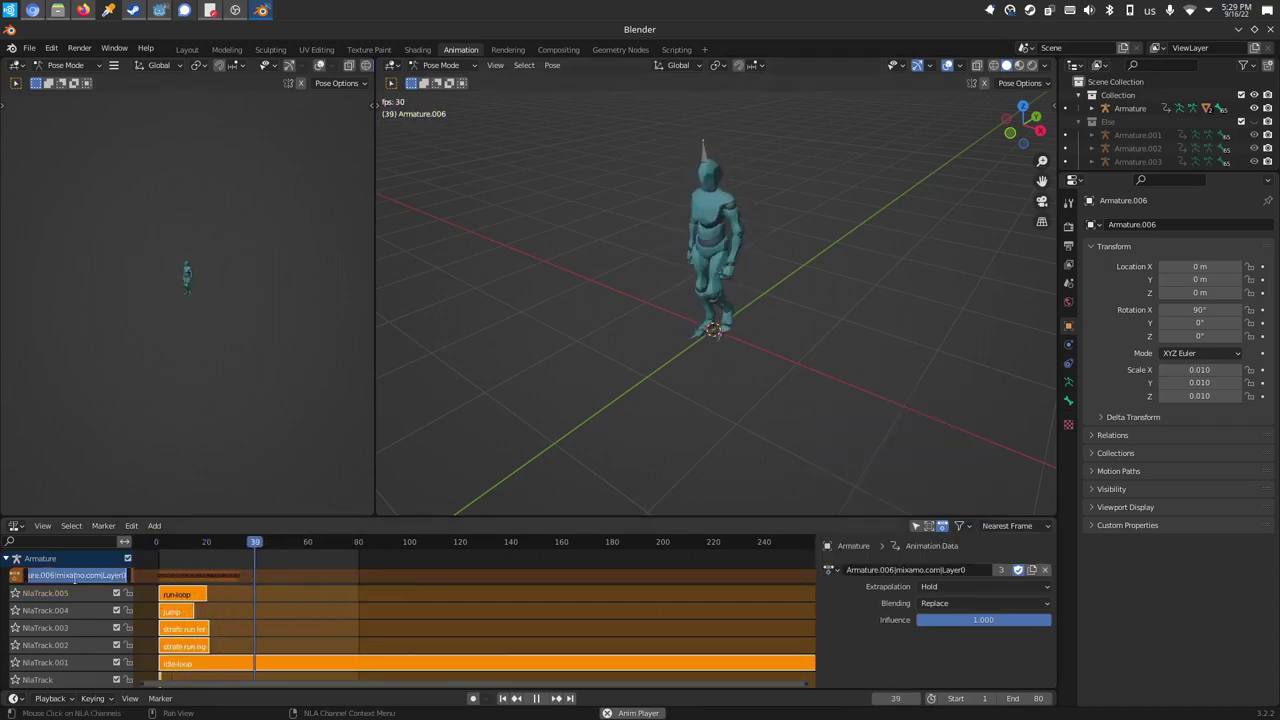
pyautogui.write('walk-loop')
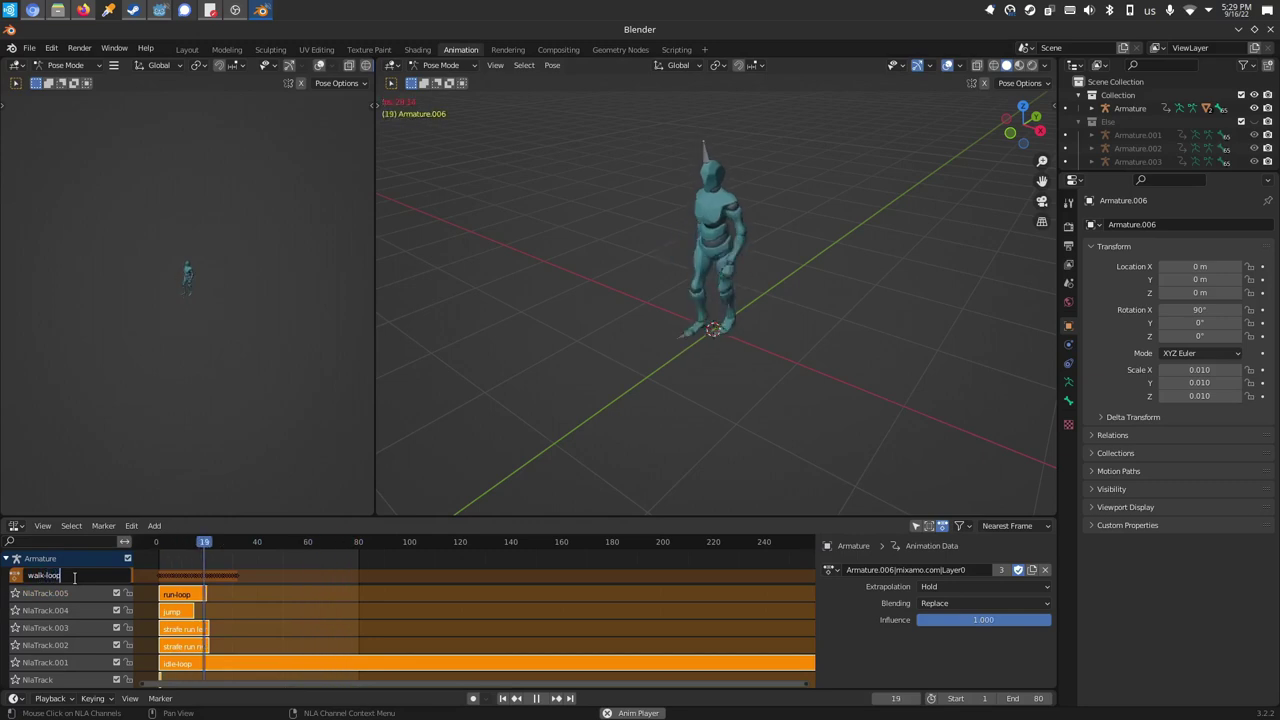
pyautogui.press('Return')
pyautogui.click(127, 577)
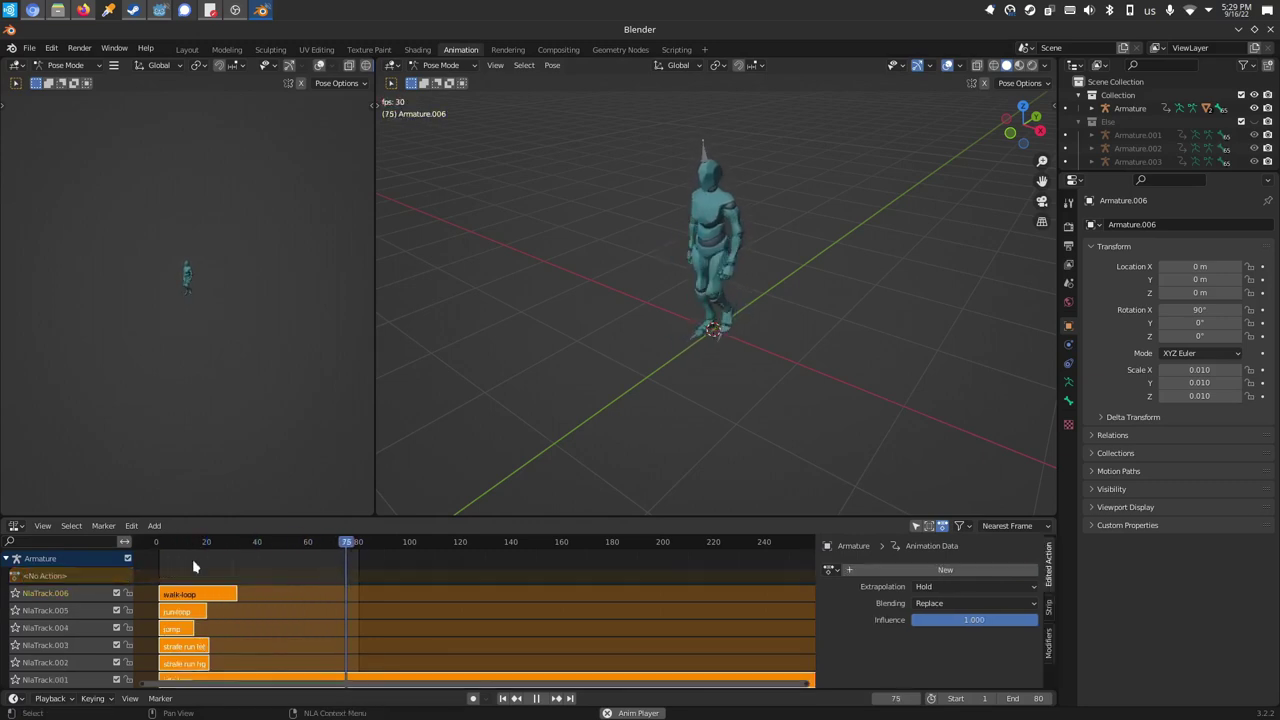
# - Delete the Else collection together with its whole hierarchy of extra armatures
pyautogui.rightClick(1135, 121)
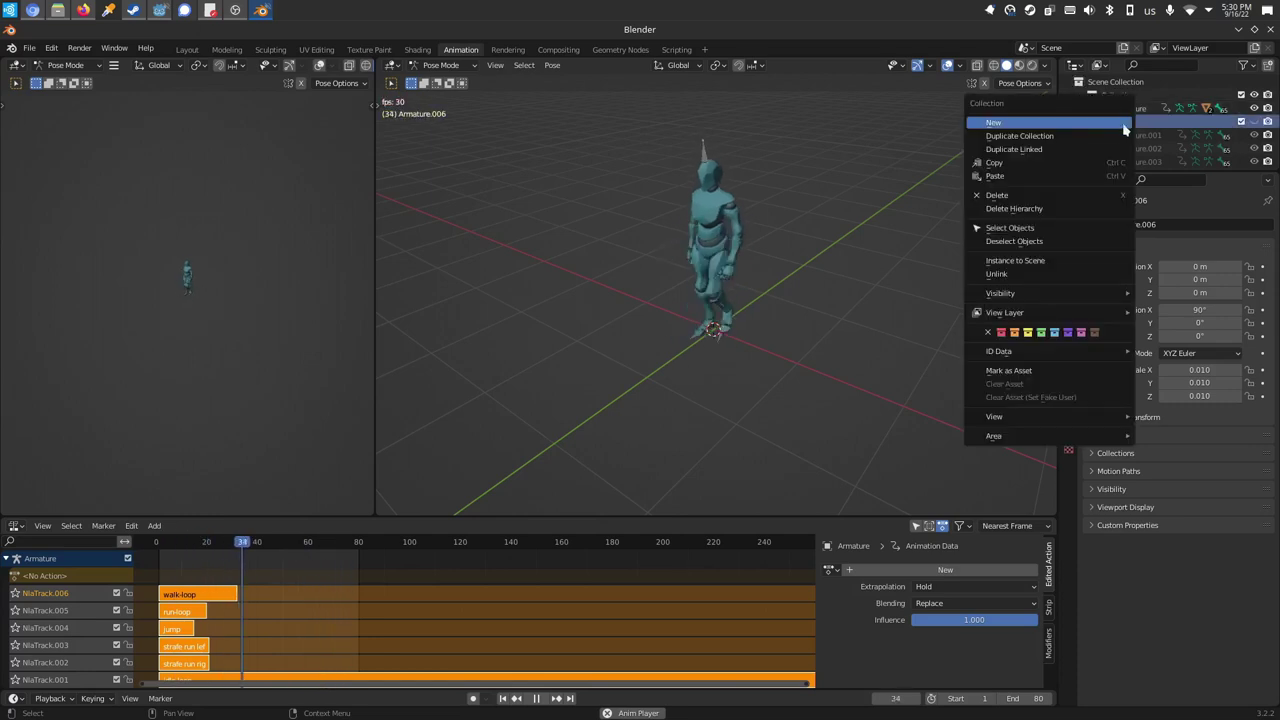
pyautogui.rightClick(1184, 124)
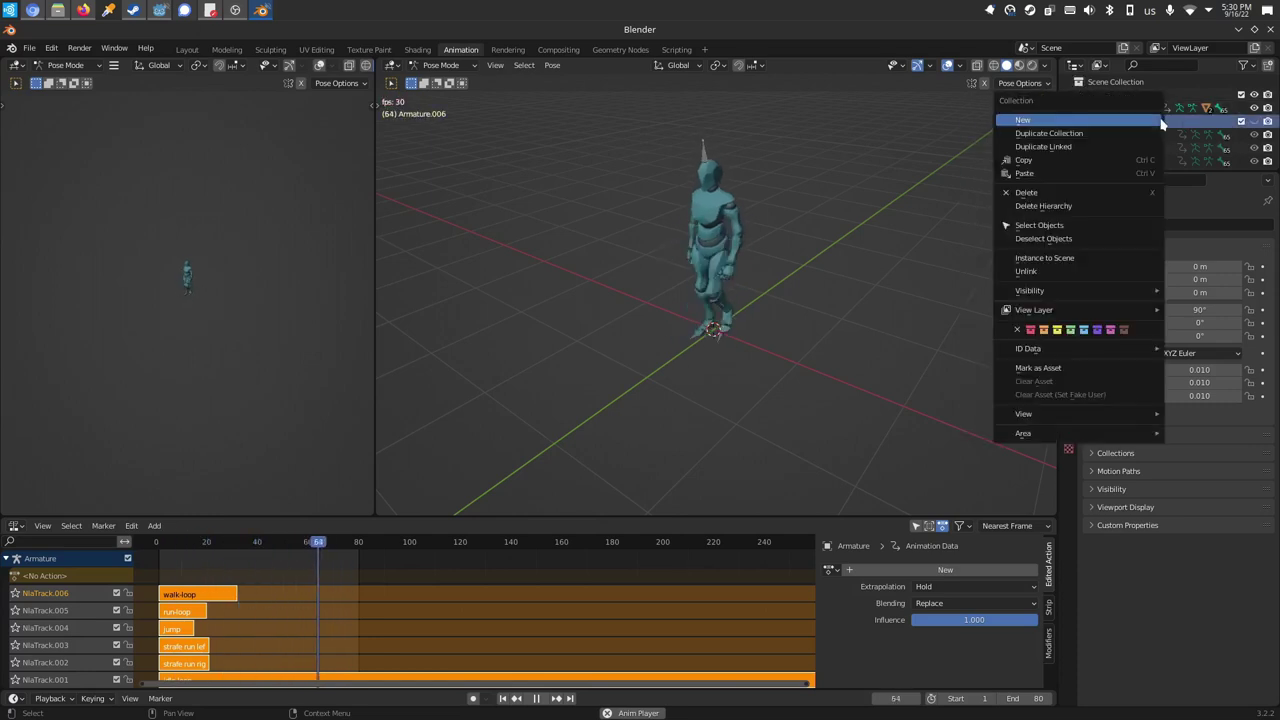
pyautogui.click(1088, 205)
# - Move the track holding the Tpose action above all other tracks in the Nonlinear Animation editor
pyautogui.scroll(-6, 749, 352)
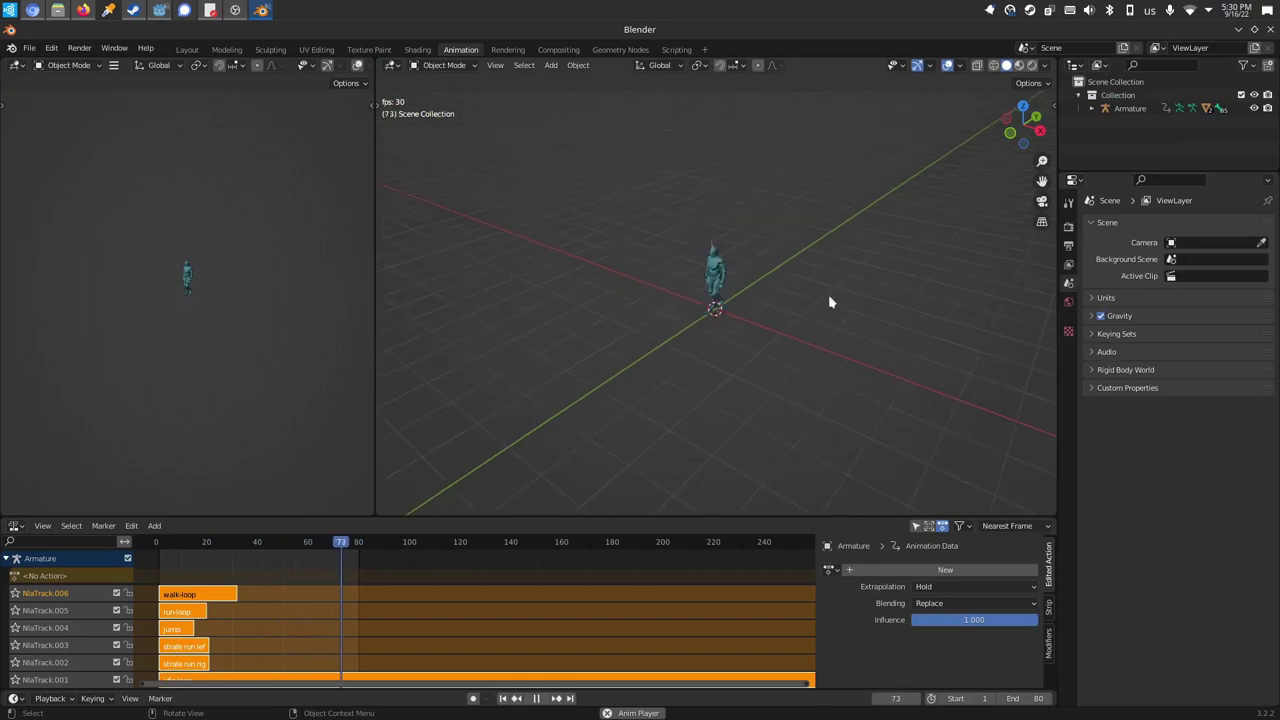
pyautogui.scroll(6, 792, 312)
pyautogui.moveTo(1020, 125); pyautogui.dragTo(1050, 128)
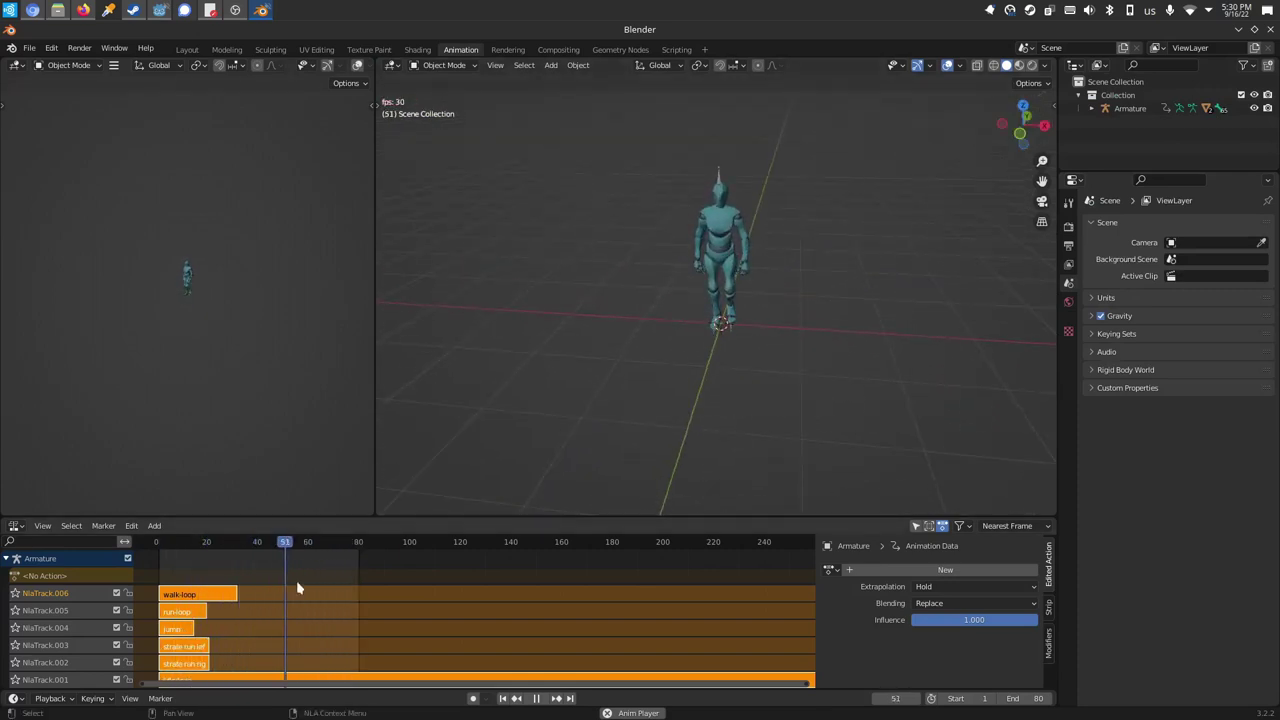
pyautogui.scroll(-2, 71, 608)
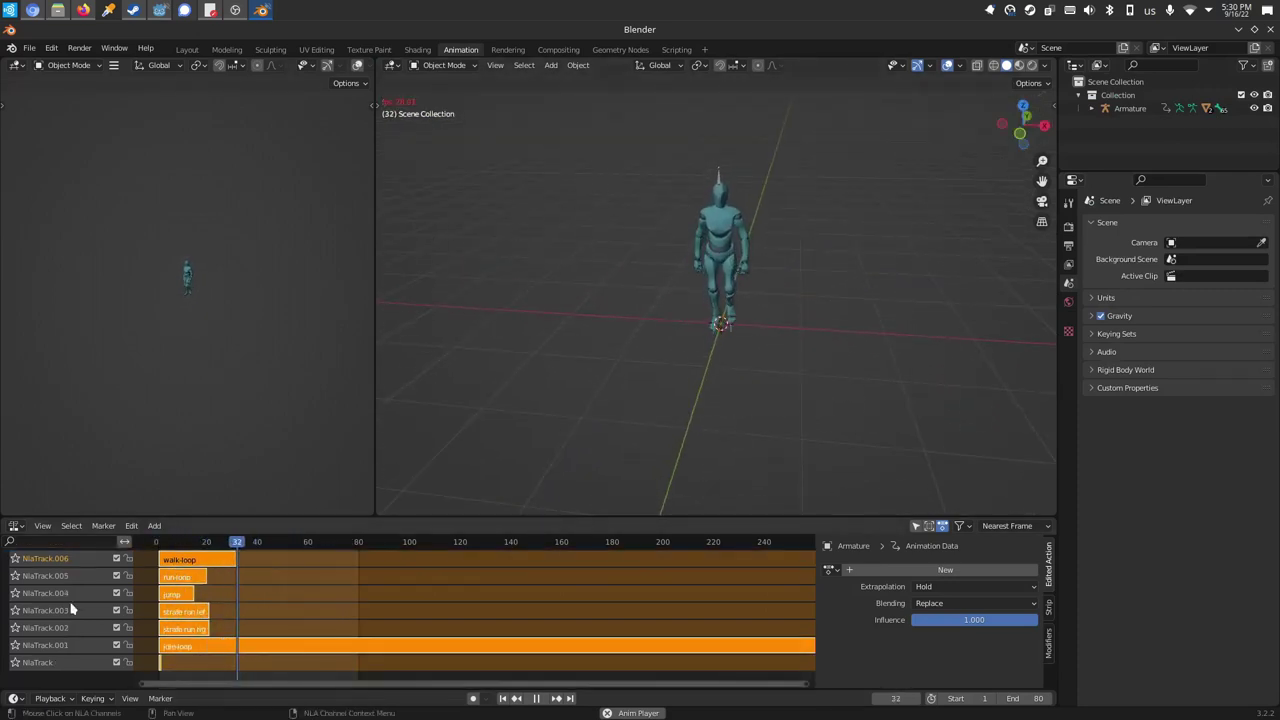
pyautogui.rightClick(80, 663)
pyautogui.moveTo(85, 659)
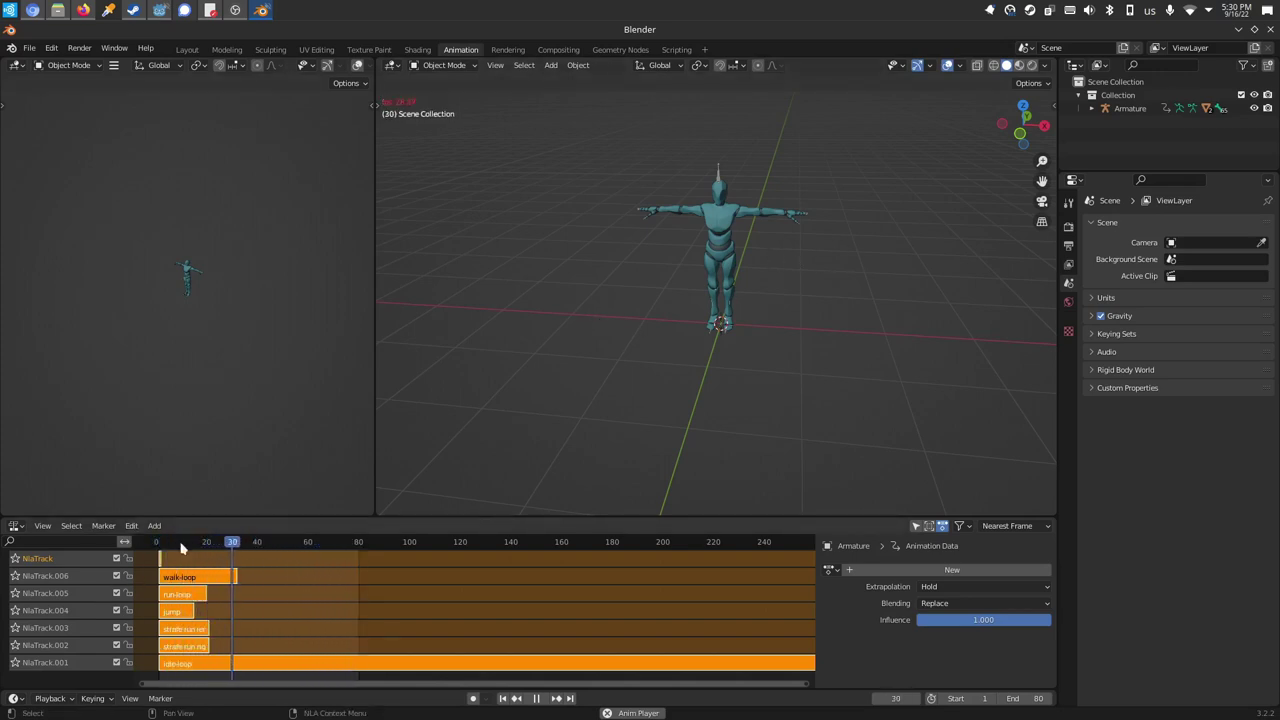
# - Start a glTF 2.0 export in glTF Binary (.glb) format with the geometry's Materials option set to Placeholder
pyautogui.click(29, 48)
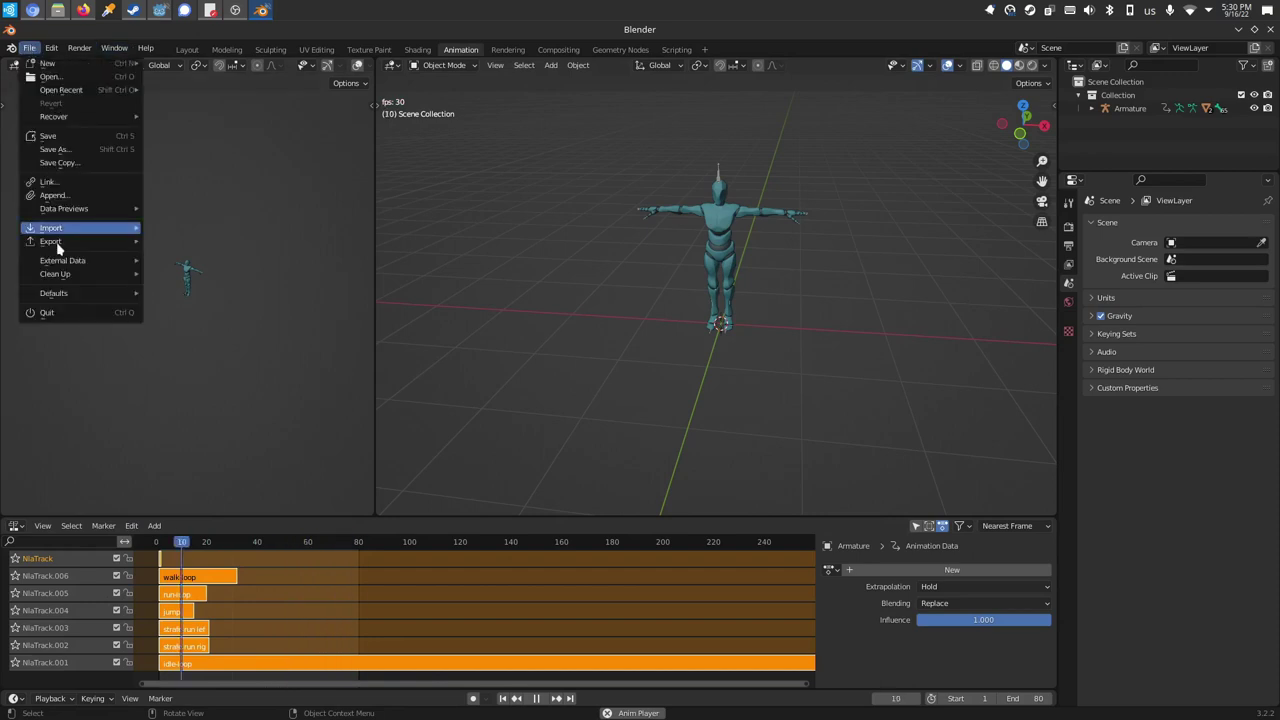
pyautogui.moveTo(58, 245)
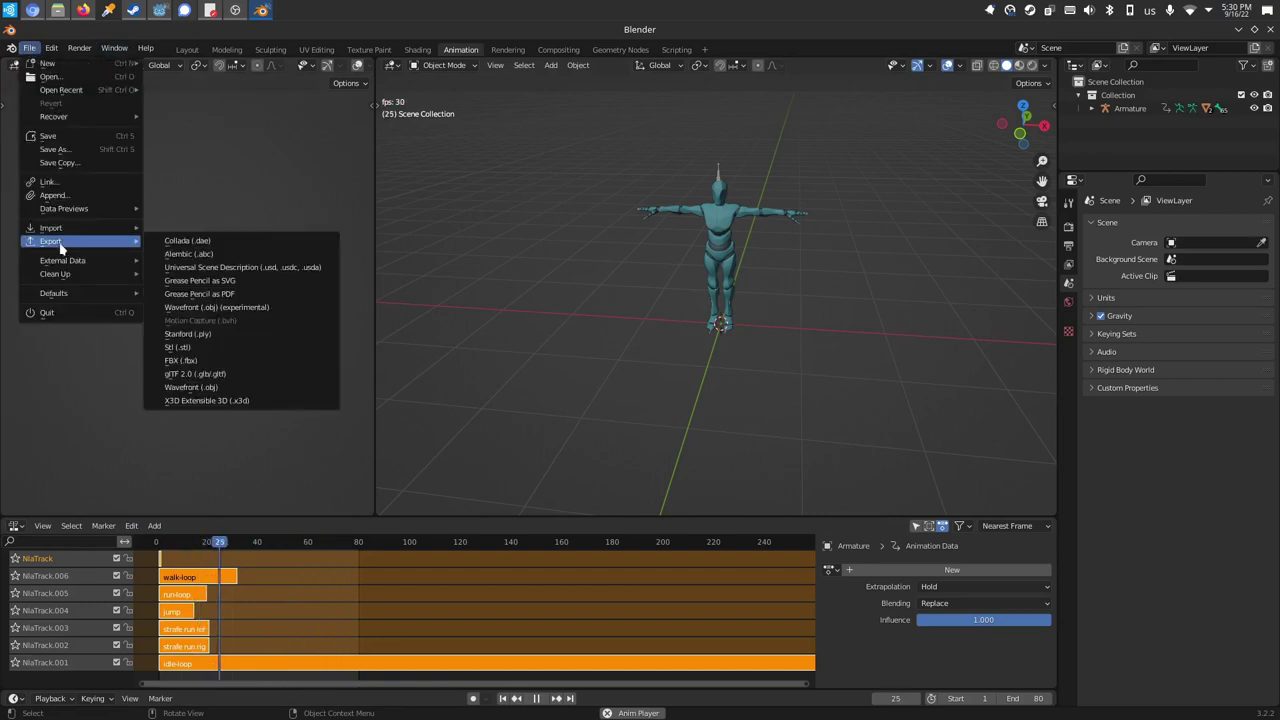
pyautogui.click(221, 374)
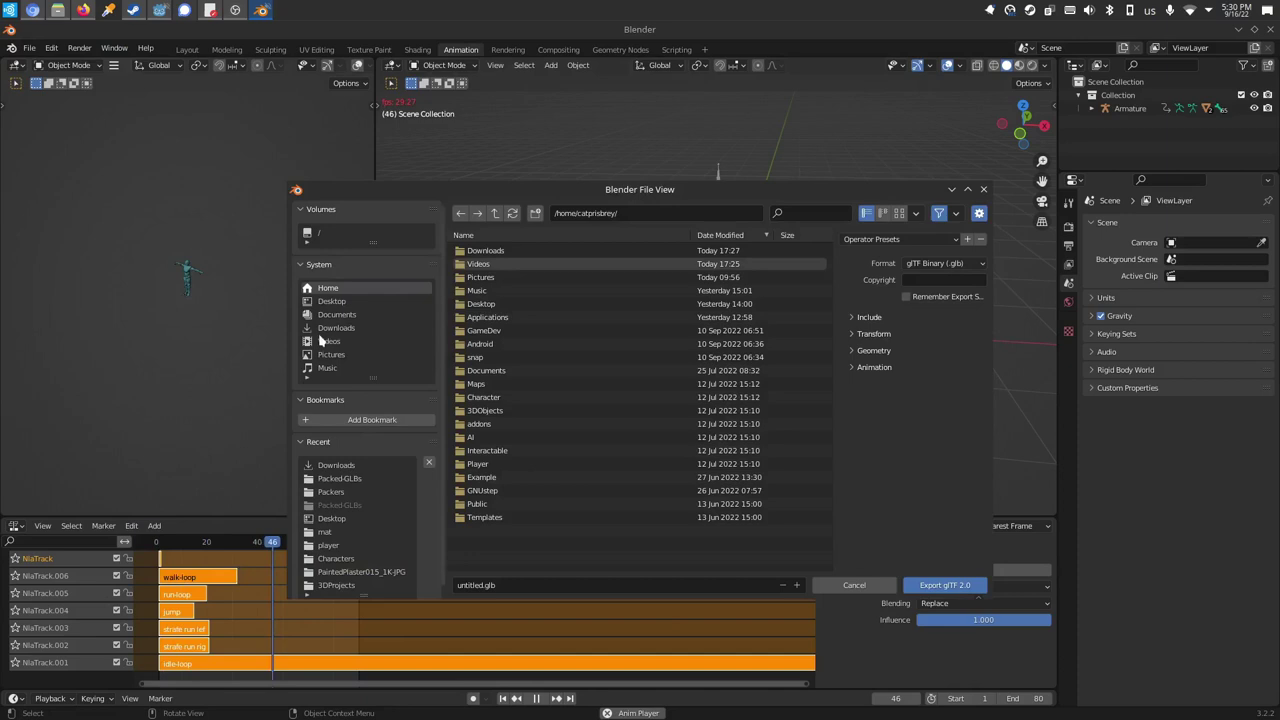
pyautogui.click(874, 351)
pyautogui.click(923, 487)
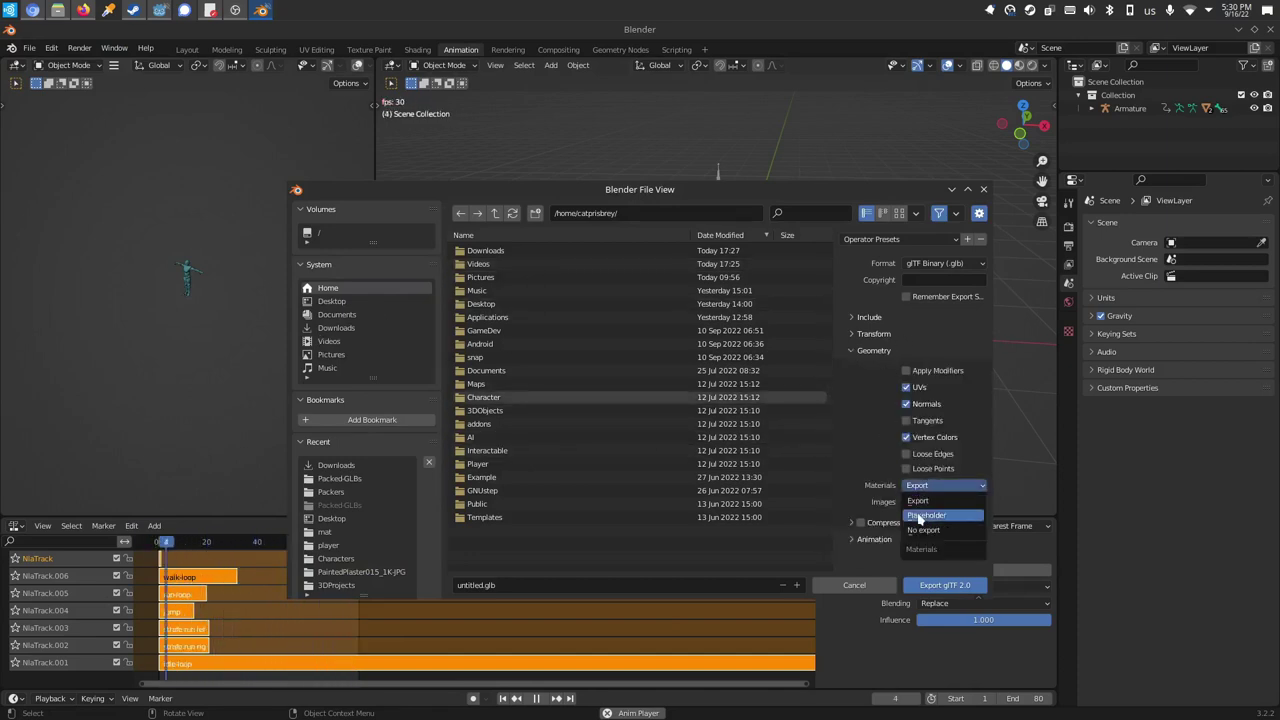
pyautogui.click(919, 513)
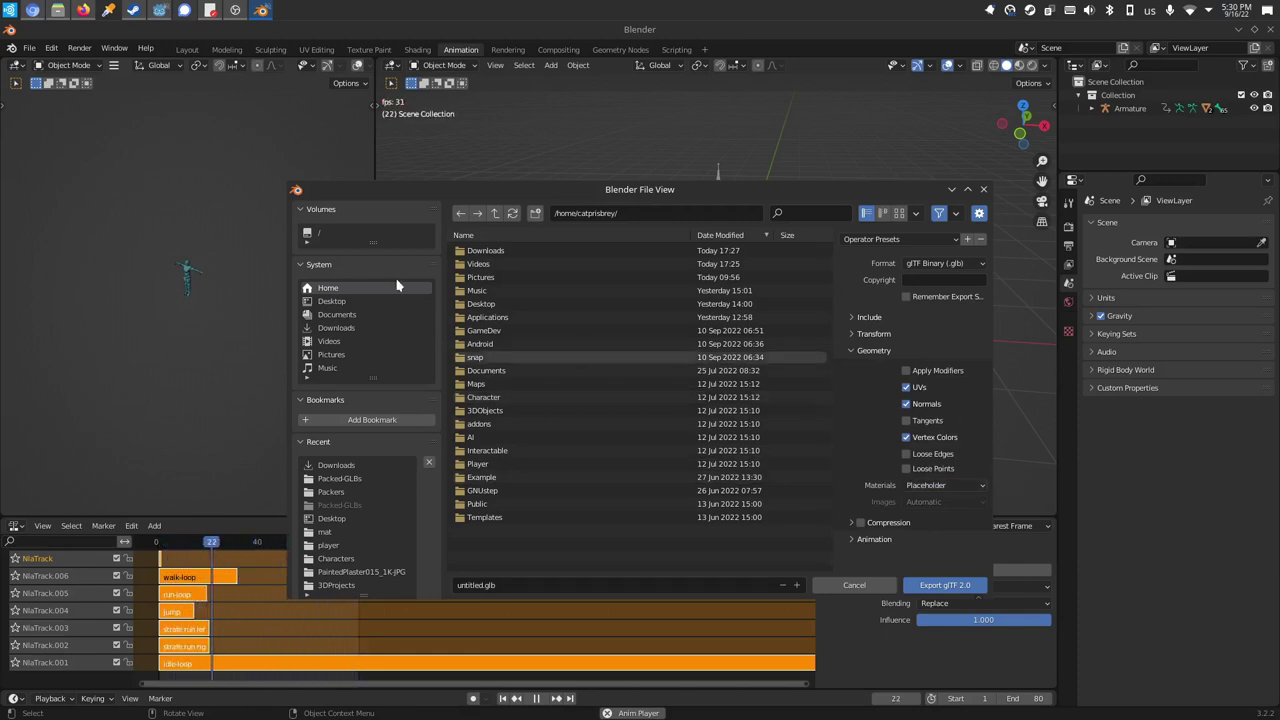
# - Export the glTF file to the Downloads folder under the name YbotPacked
pyautogui.click(340, 328)
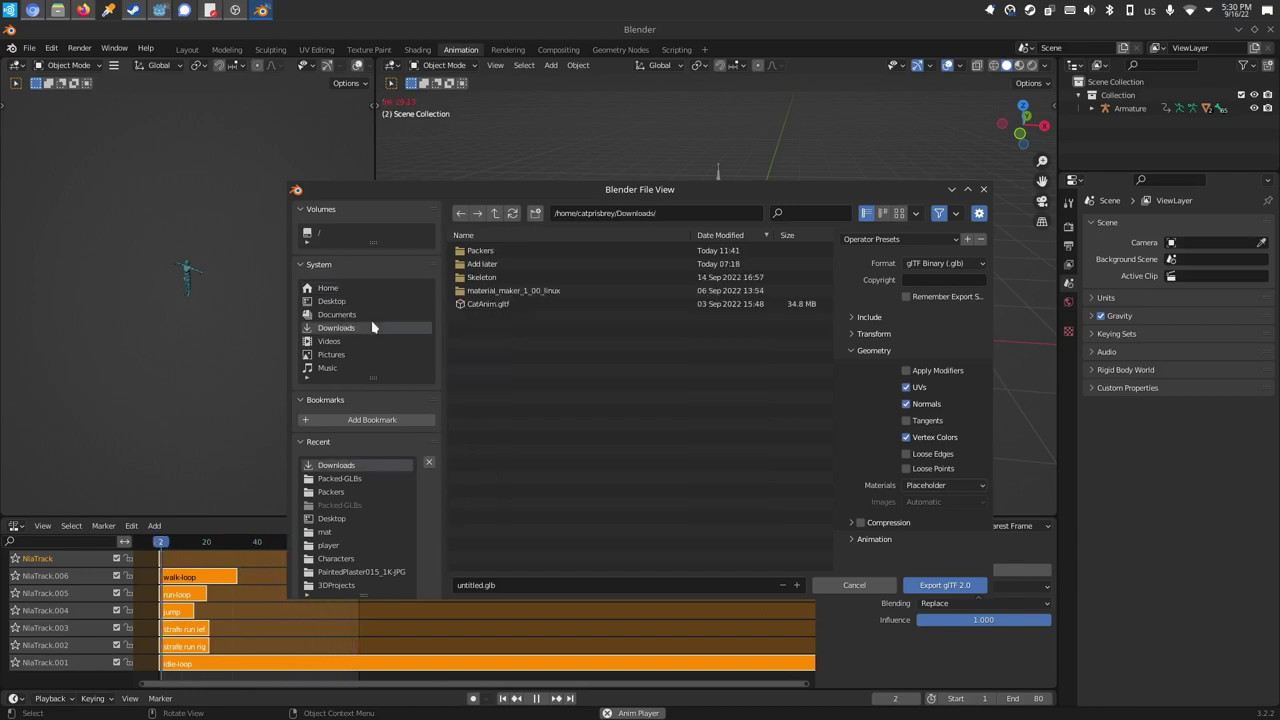
pyautogui.click(503, 586)
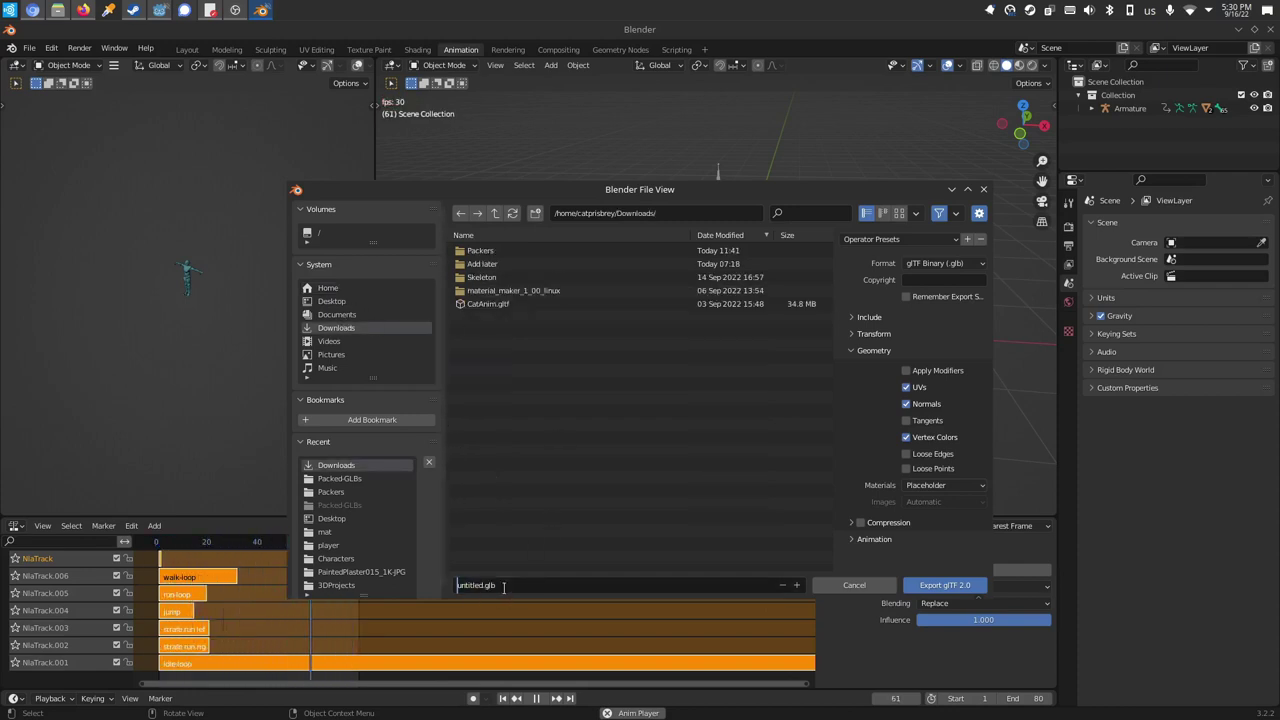
pyautogui.write('YbotPacked')
pyautogui.click(945, 585)
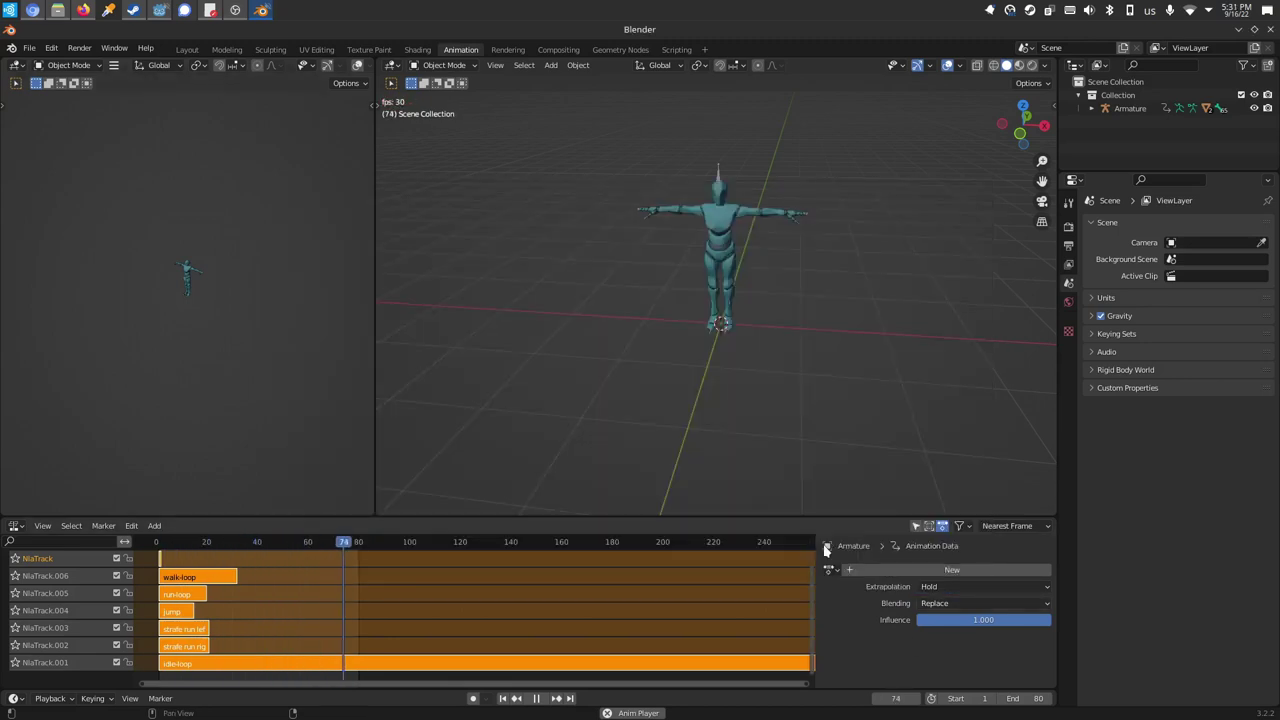
# - Switch to Godot and add YbotPacked.glb and Mixamo BoneMap.tres from the Godot4-MixamoLibraries repository to the project's res:// folder
pyautogui.click(162, 12)
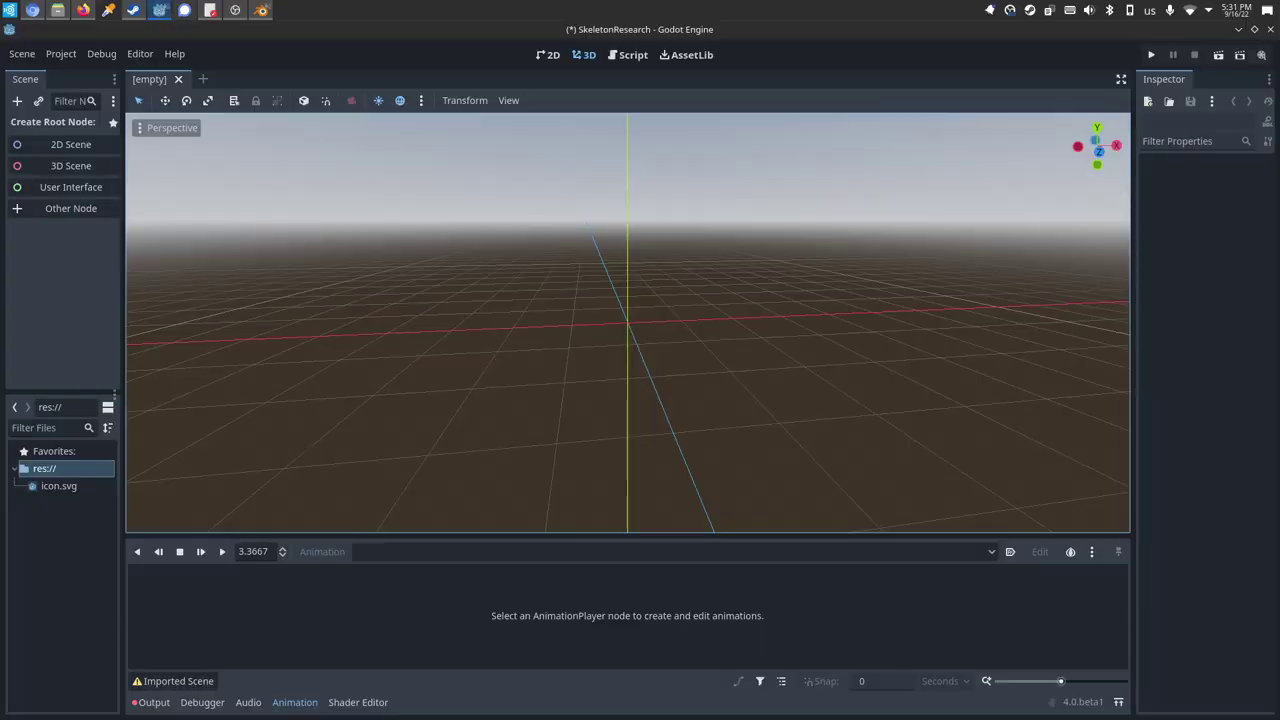
pyautogui.moveTo(857, 457); pyautogui.dragTo(54, 536)
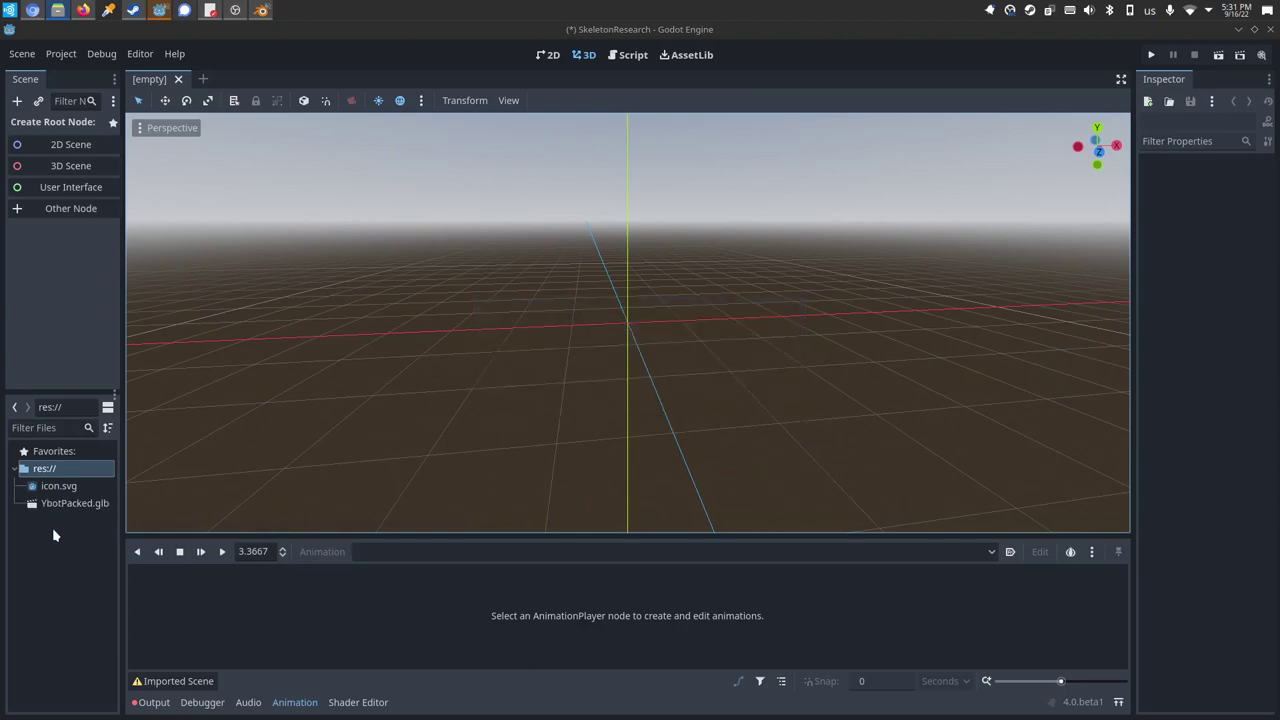
pyautogui.click(33, 10)
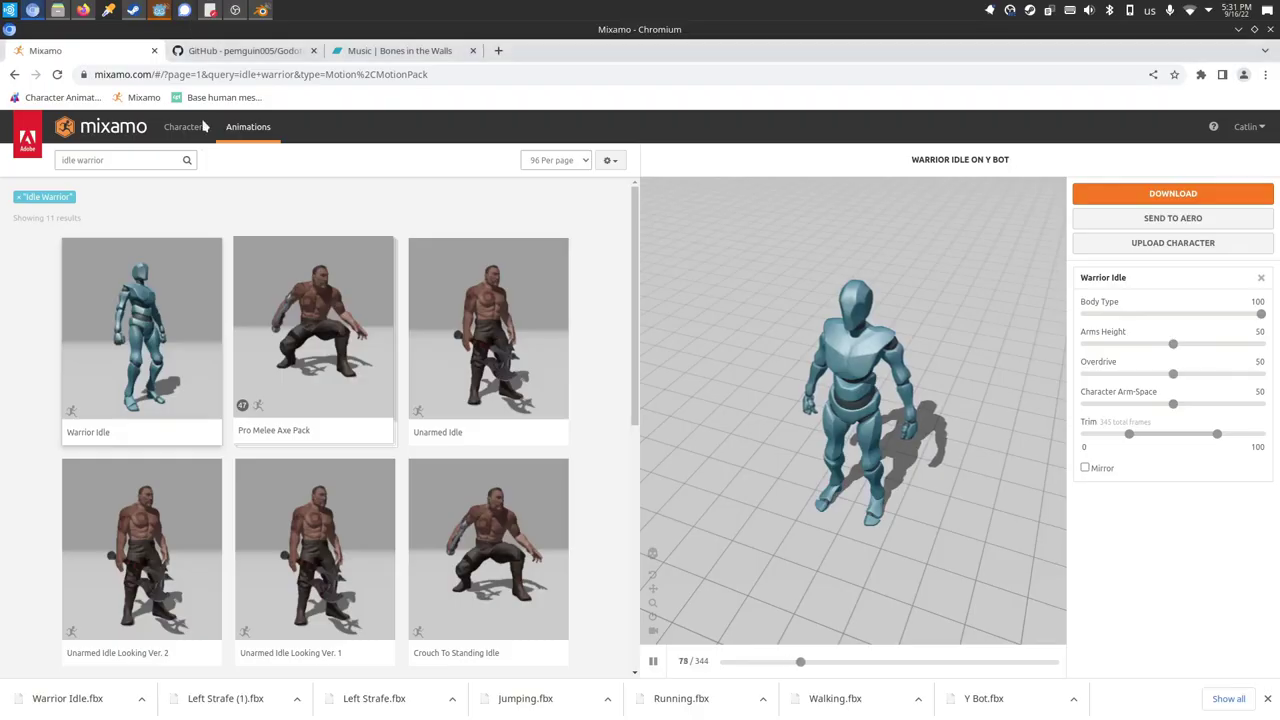
pyautogui.click(245, 50)
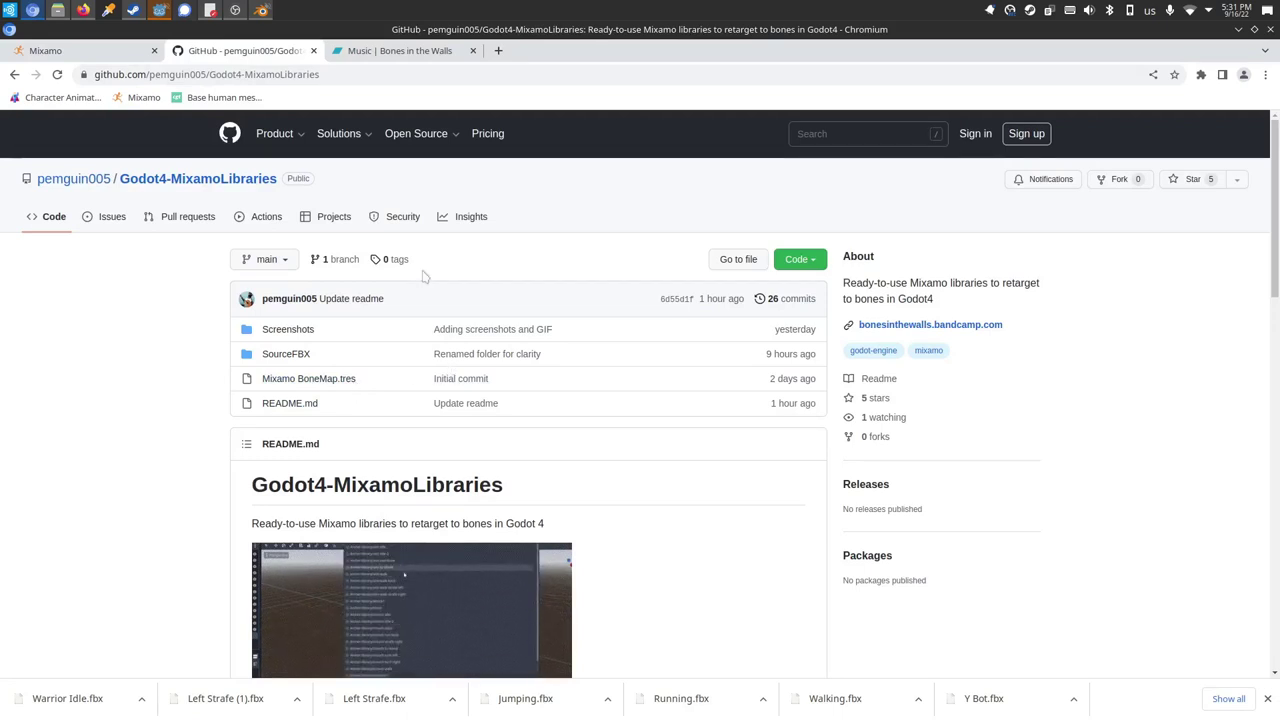
pyautogui.click(160, 10)
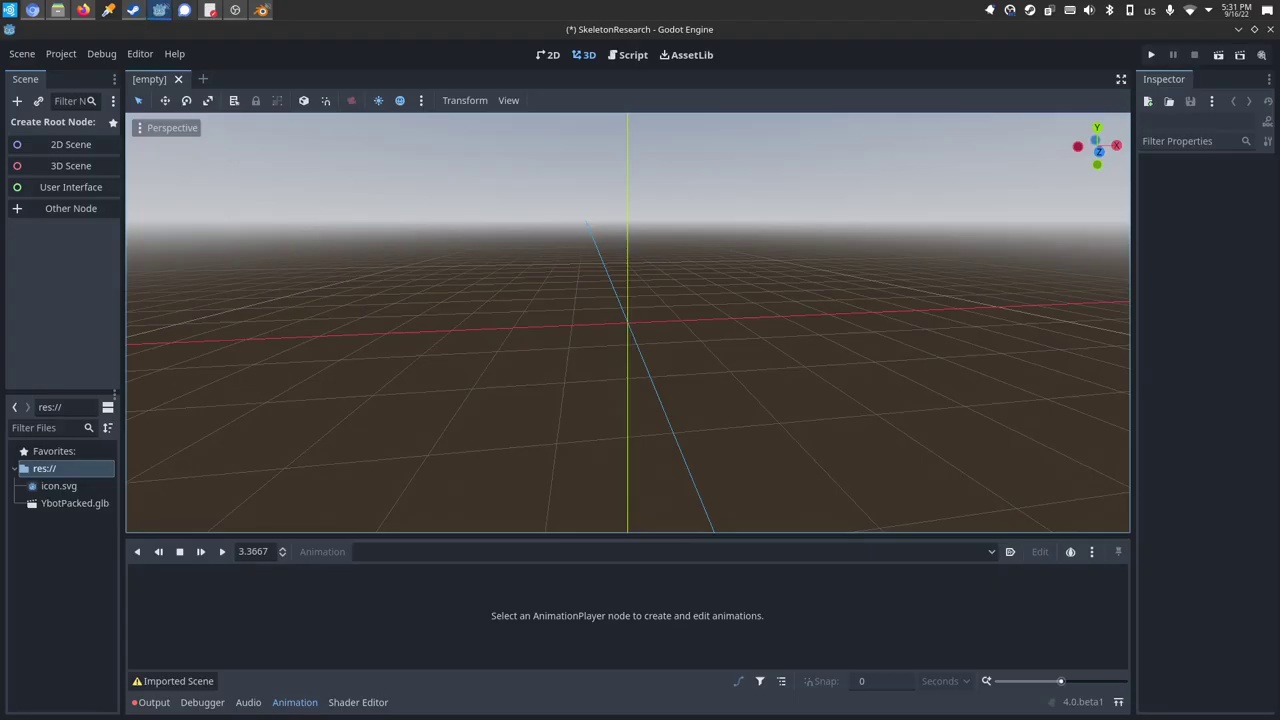
pyautogui.moveTo(630, 540); pyautogui.dragTo(52, 546)
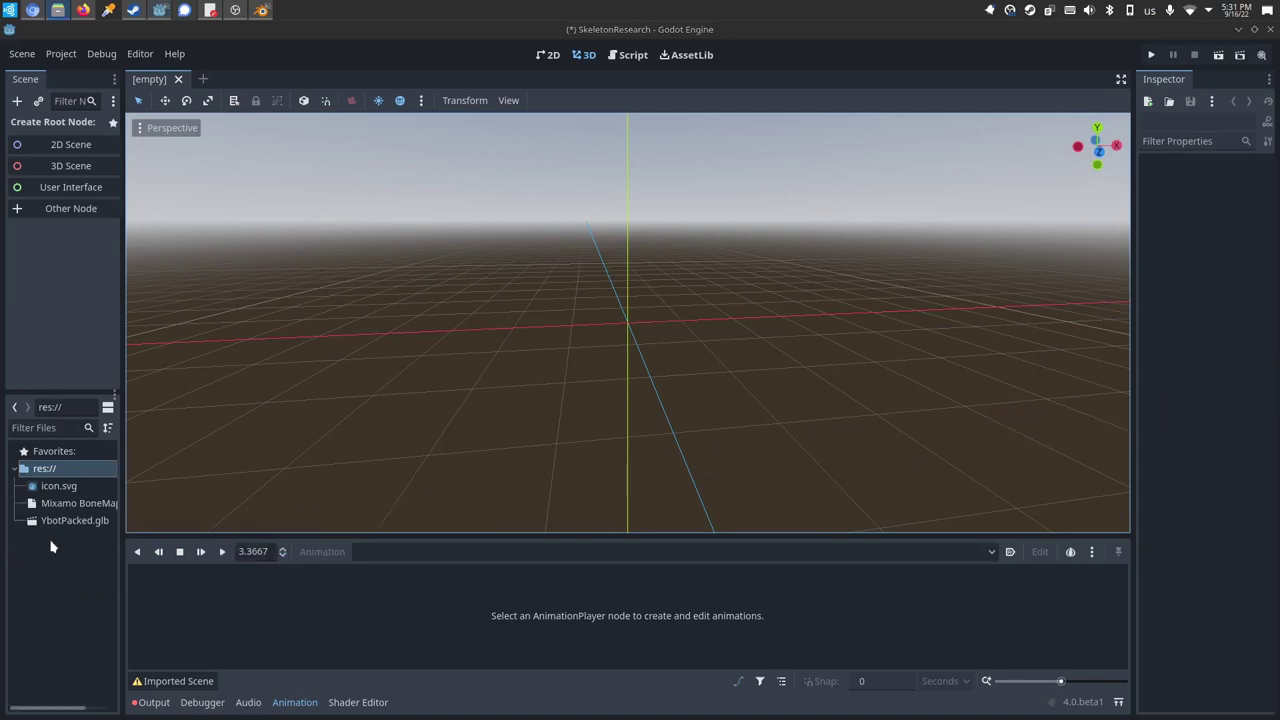
# - In the advanced import settings of YbotPacked.glb, assign Mixamo BoneMap.tres as the Skeleton3D's bone map and reimport the file
pyautogui.click(61, 522)
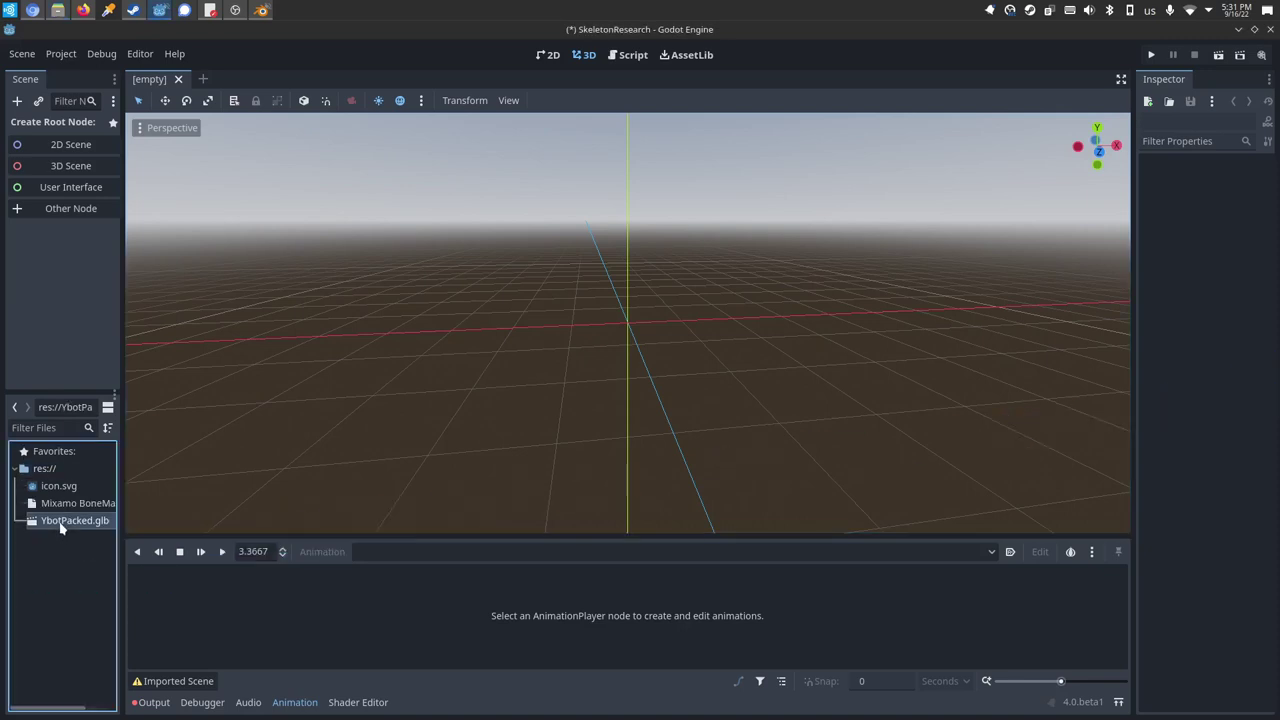
pyautogui.rightClick(60, 528)
pyautogui.press('Escape')
pyautogui.doubleClick(62, 521)
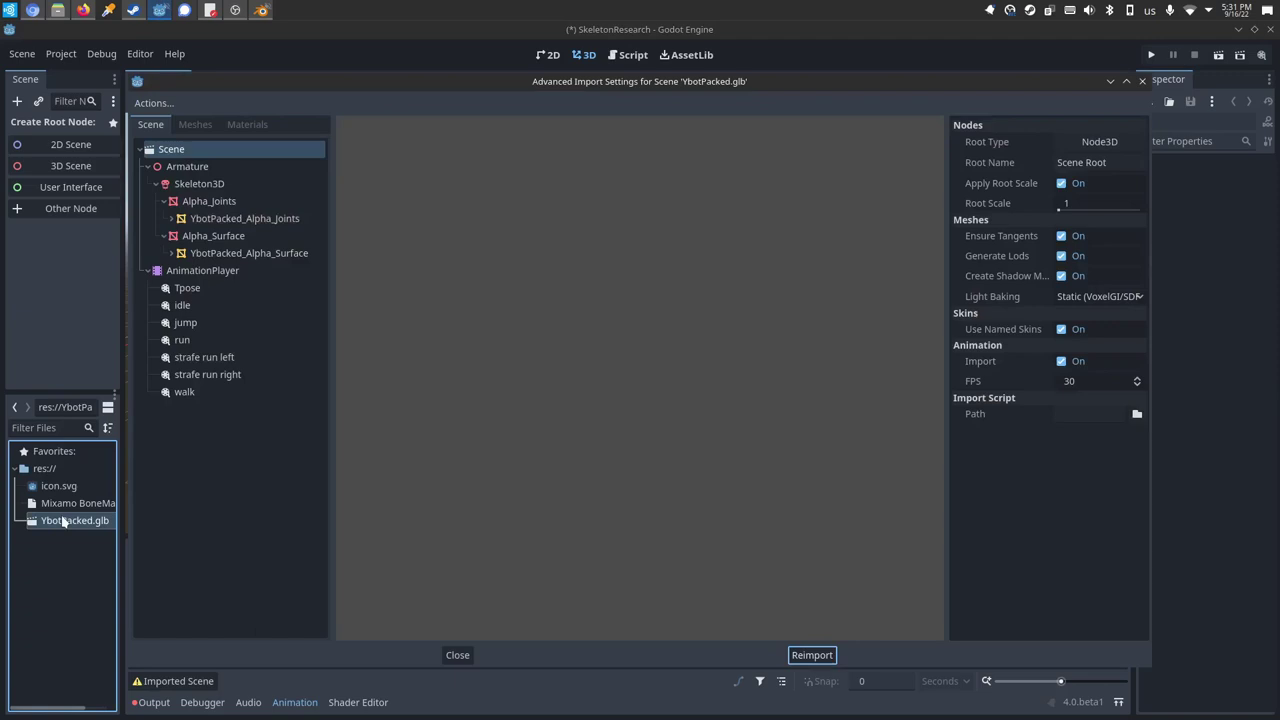
pyautogui.click(205, 186)
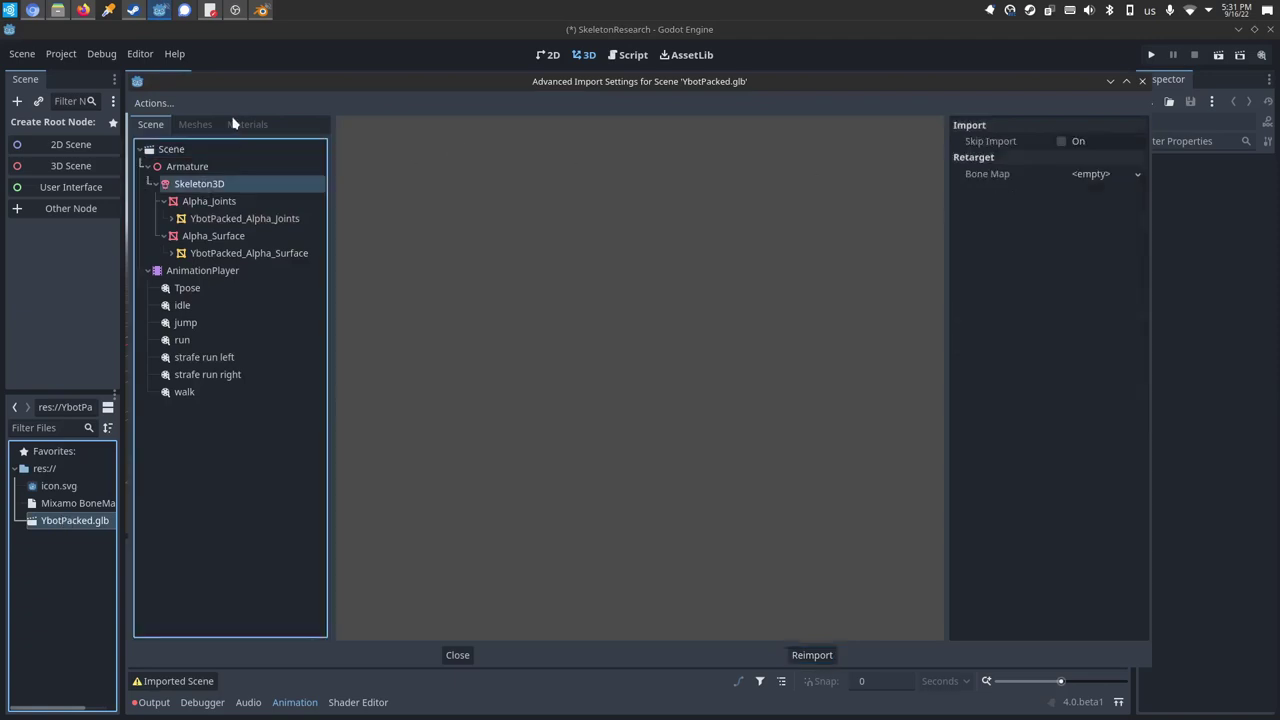
pyautogui.click(1094, 178)
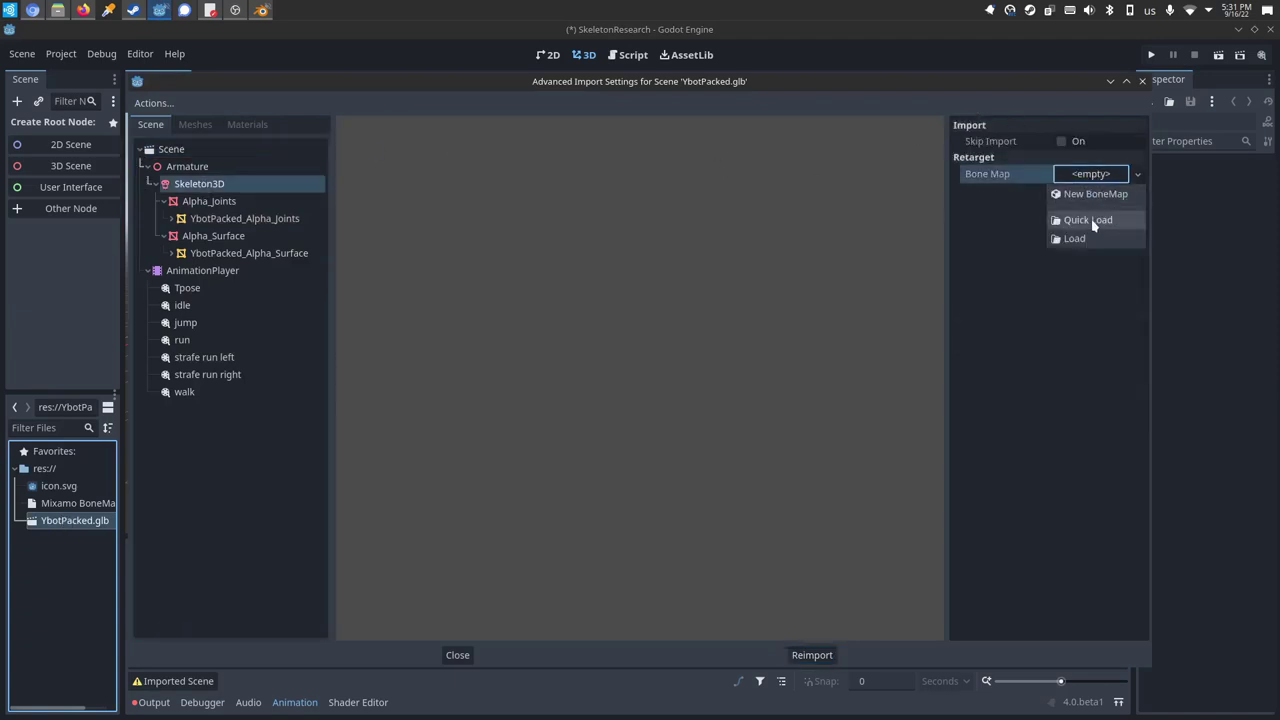
pyautogui.click(1090, 221)
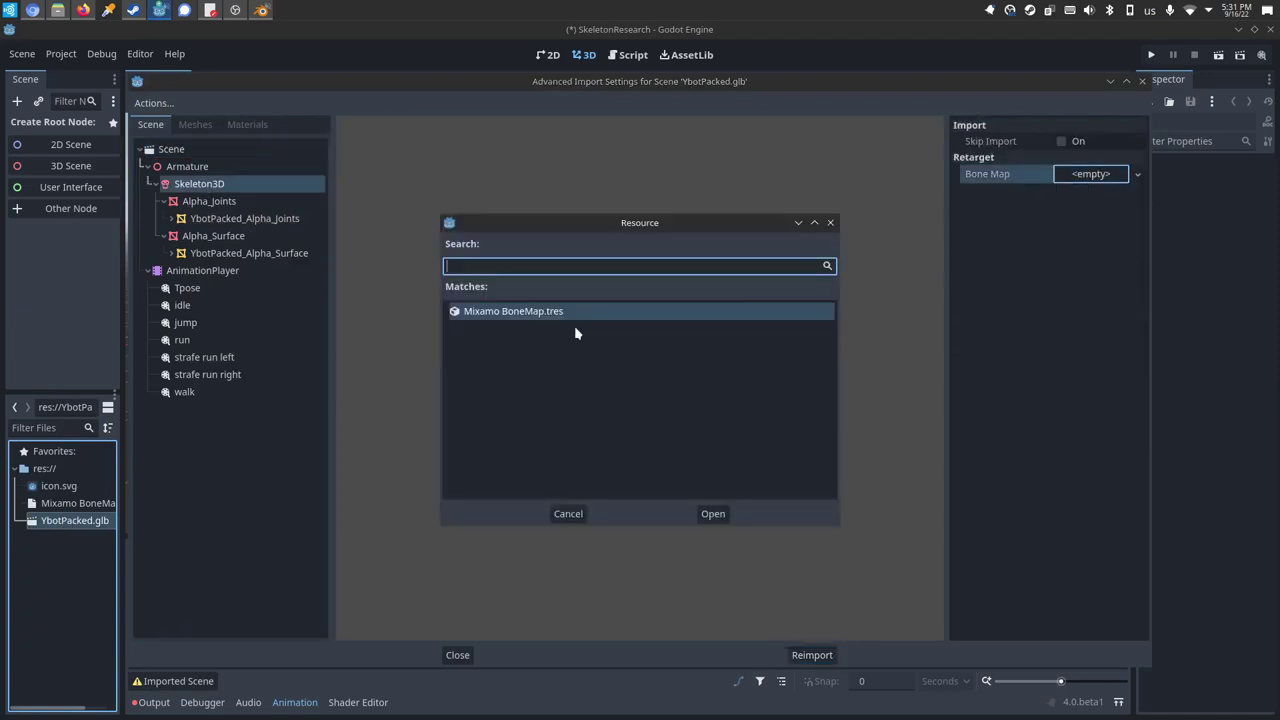
pyautogui.click(713, 513)
pyautogui.click(812, 655)
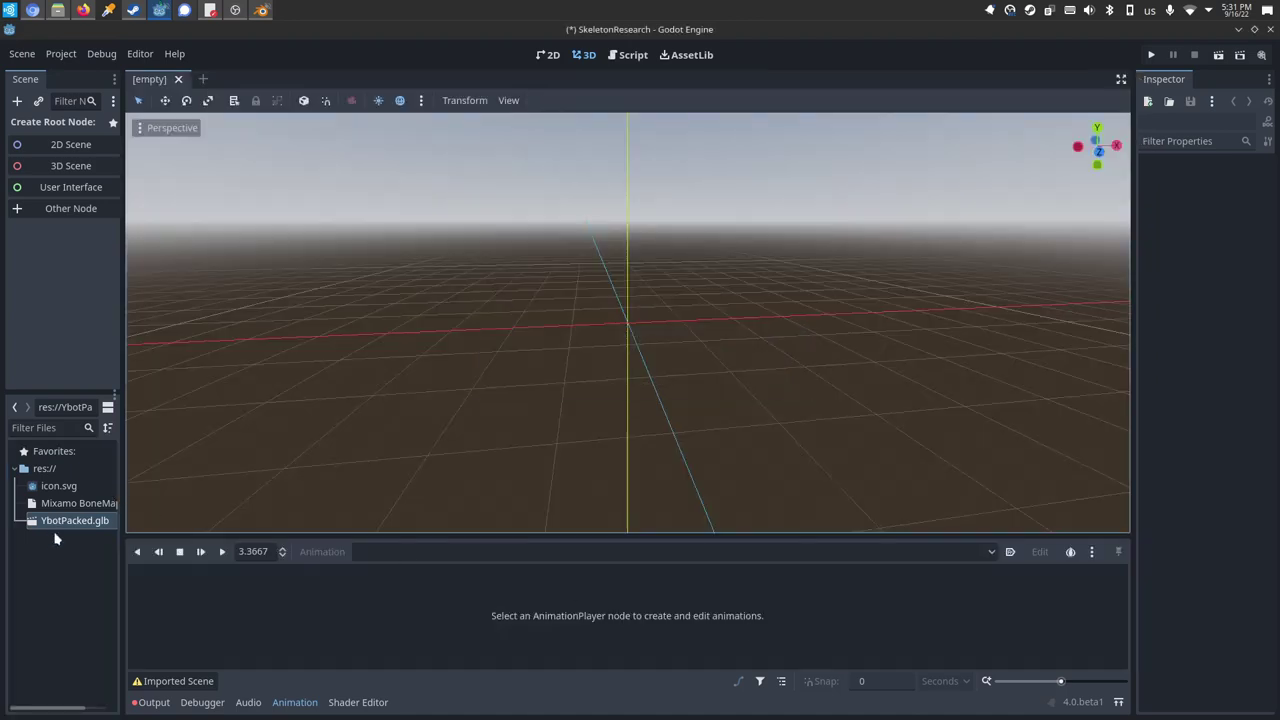
# - Instance YbotPacked.glb in the empty 3D scene and make the instance local
pyautogui.moveTo(72, 522); pyautogui.dragTo(627, 341)
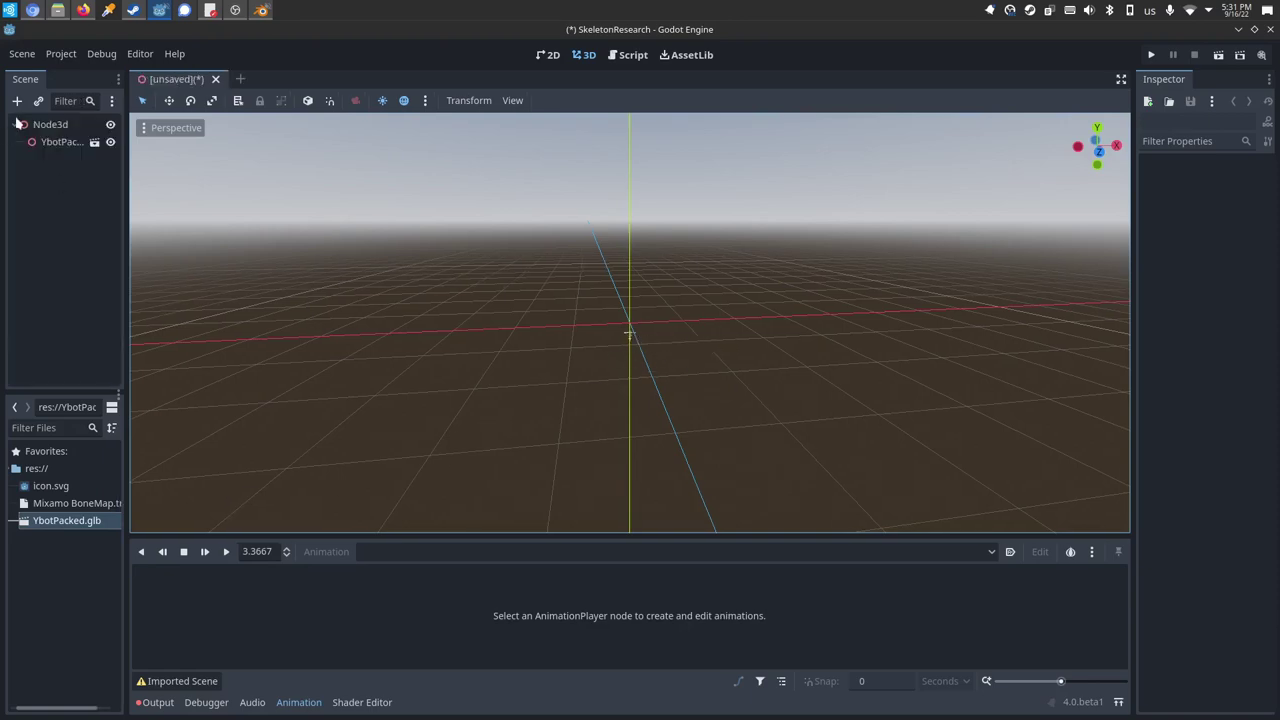
pyautogui.click(58, 142)
pyautogui.click(1205, 178)
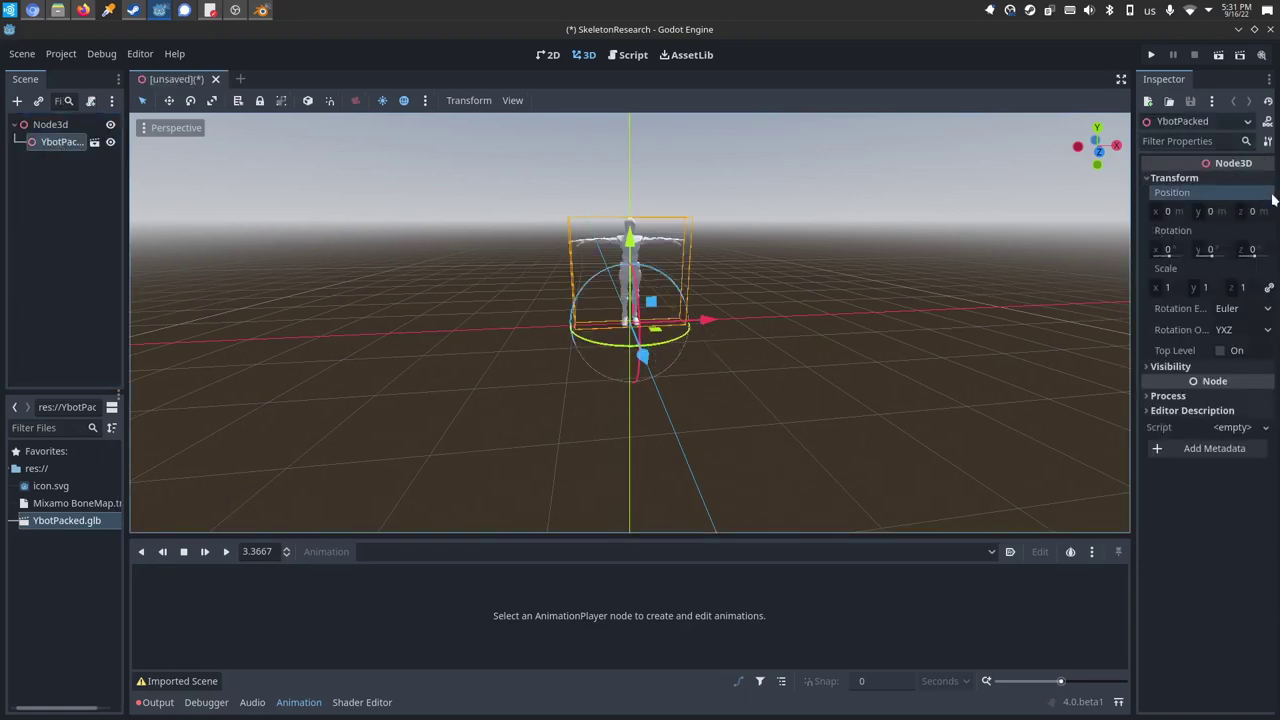
pyautogui.moveTo(1097, 146); pyautogui.dragTo(819, 227)
pyautogui.scroll(3, 819, 227)
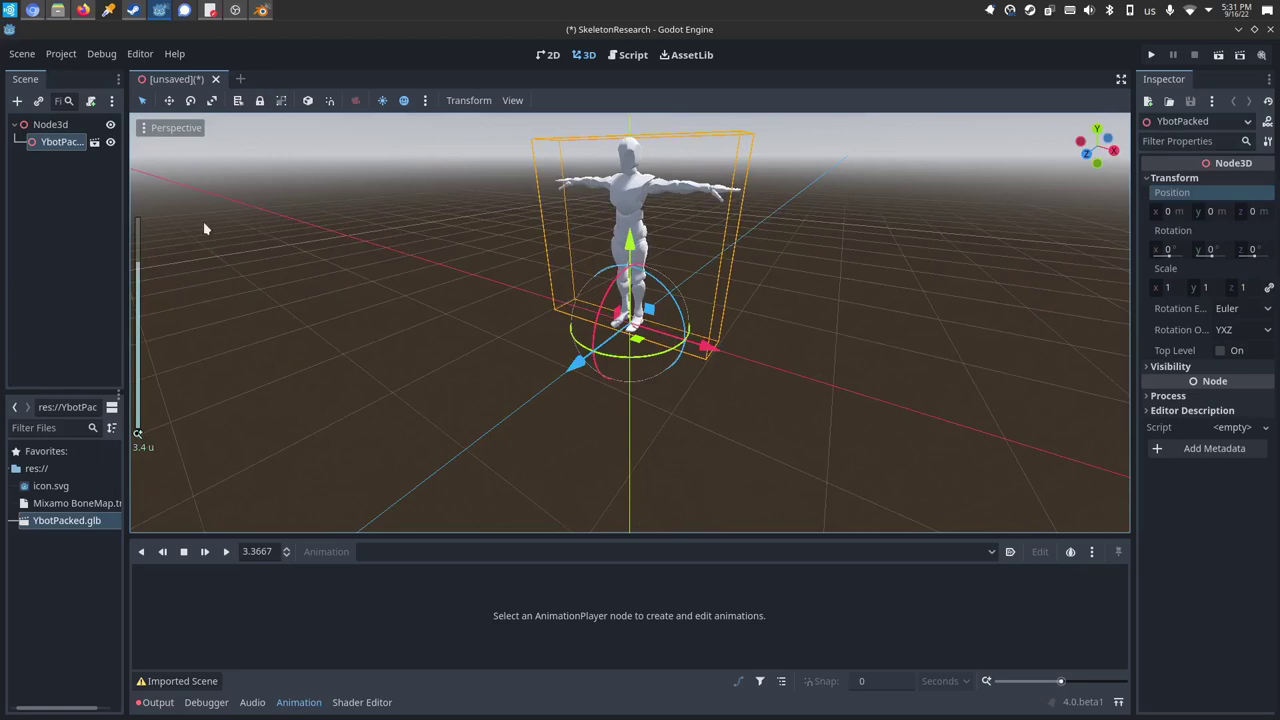
pyautogui.rightClick(66, 150)
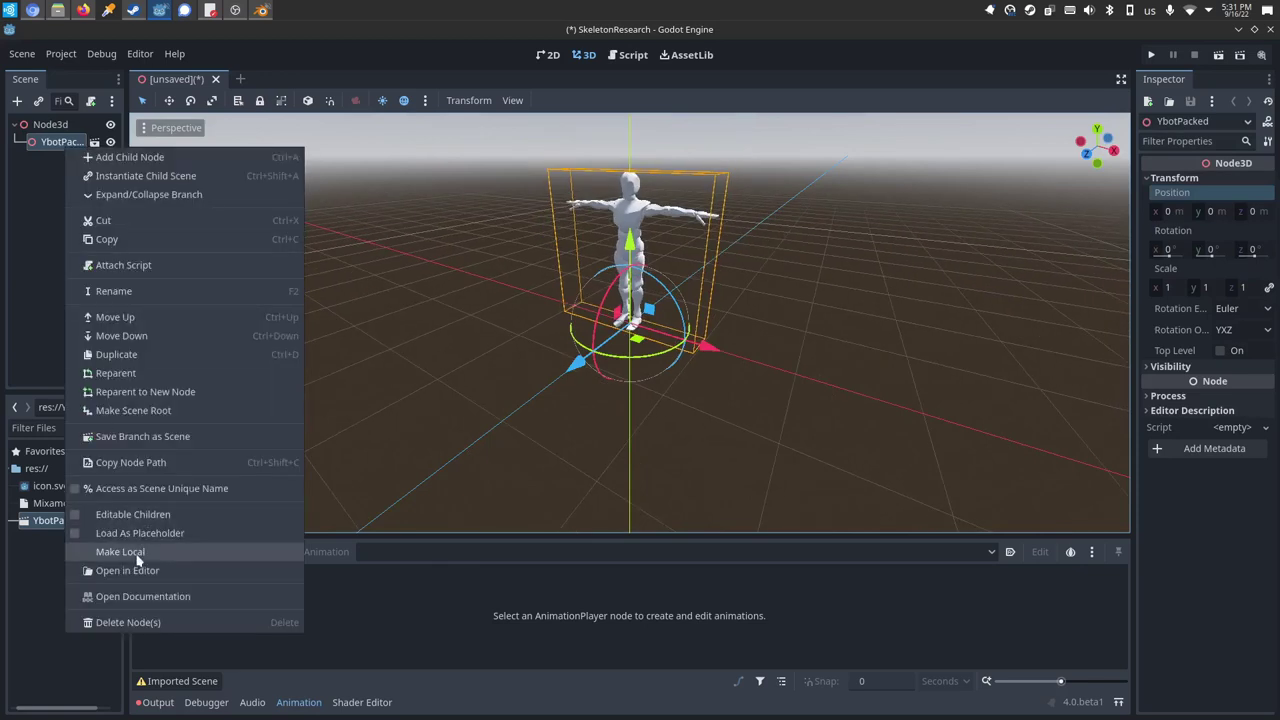
pyautogui.click(100, 557)
# - Save the scene as node_3d.tscn in the res:// folder
pyautogui.rightClick(150, 79)
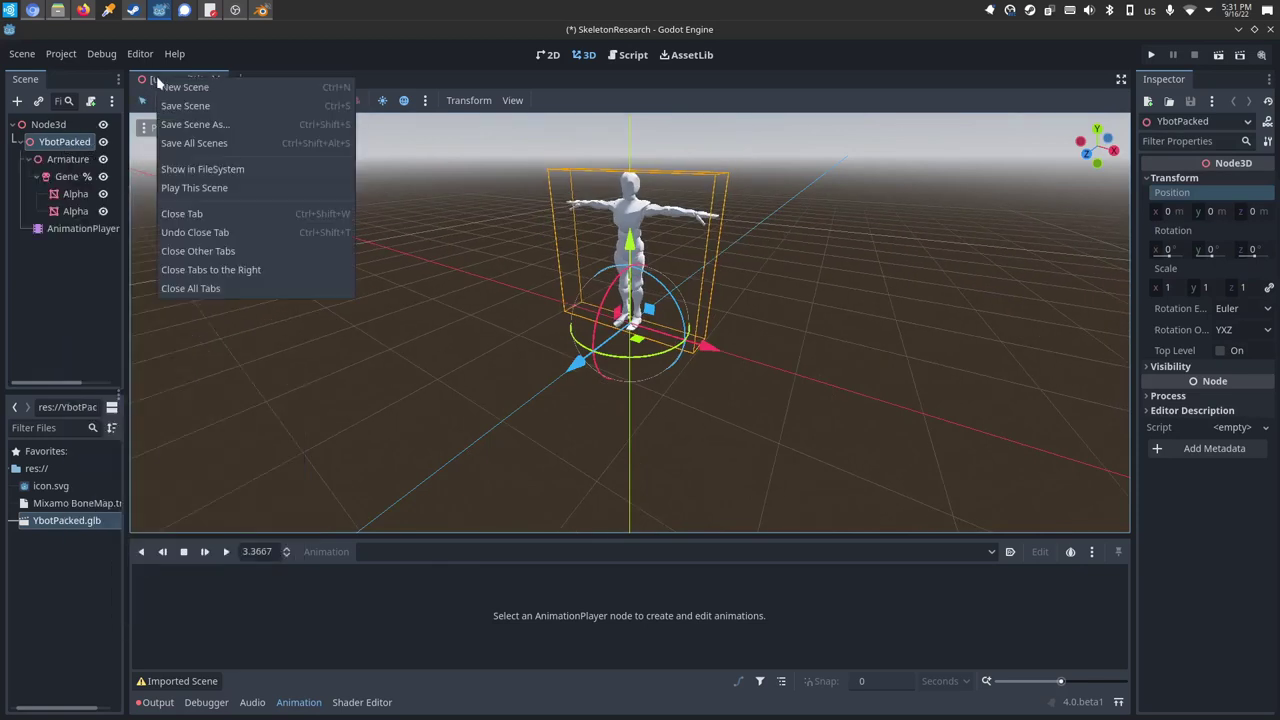
pyautogui.click(180, 124)
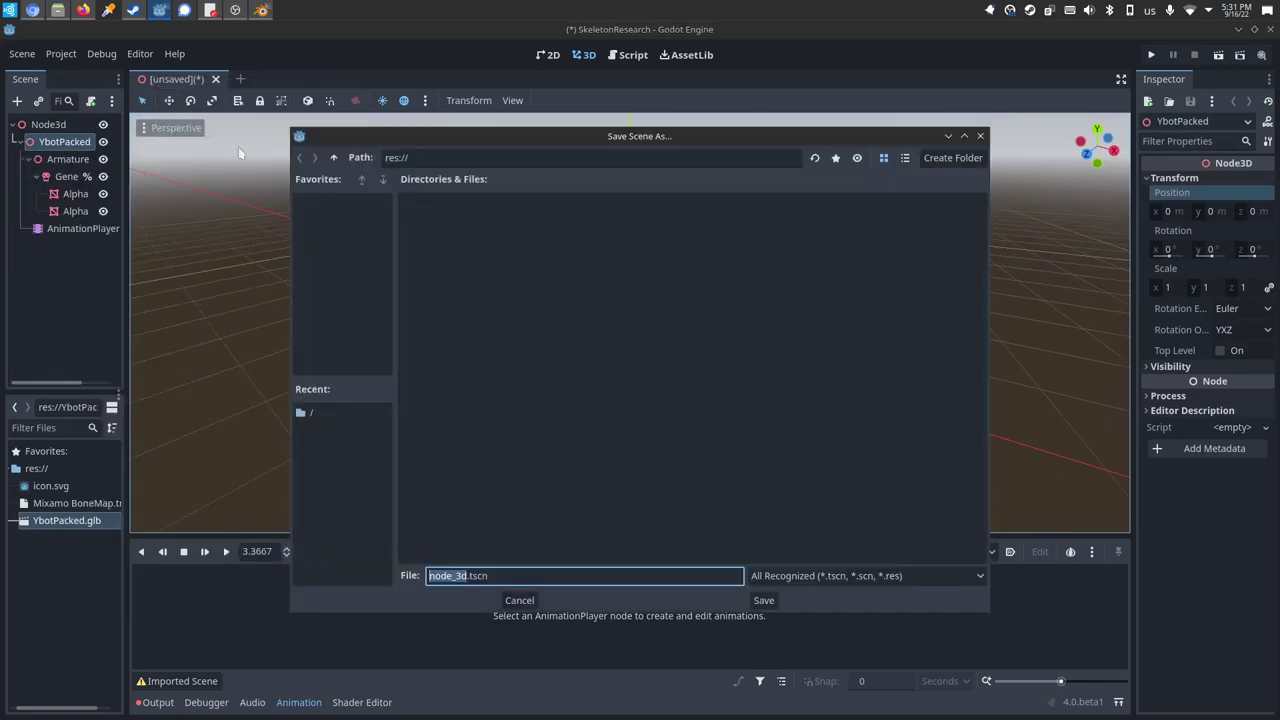
pyautogui.click(763, 600)
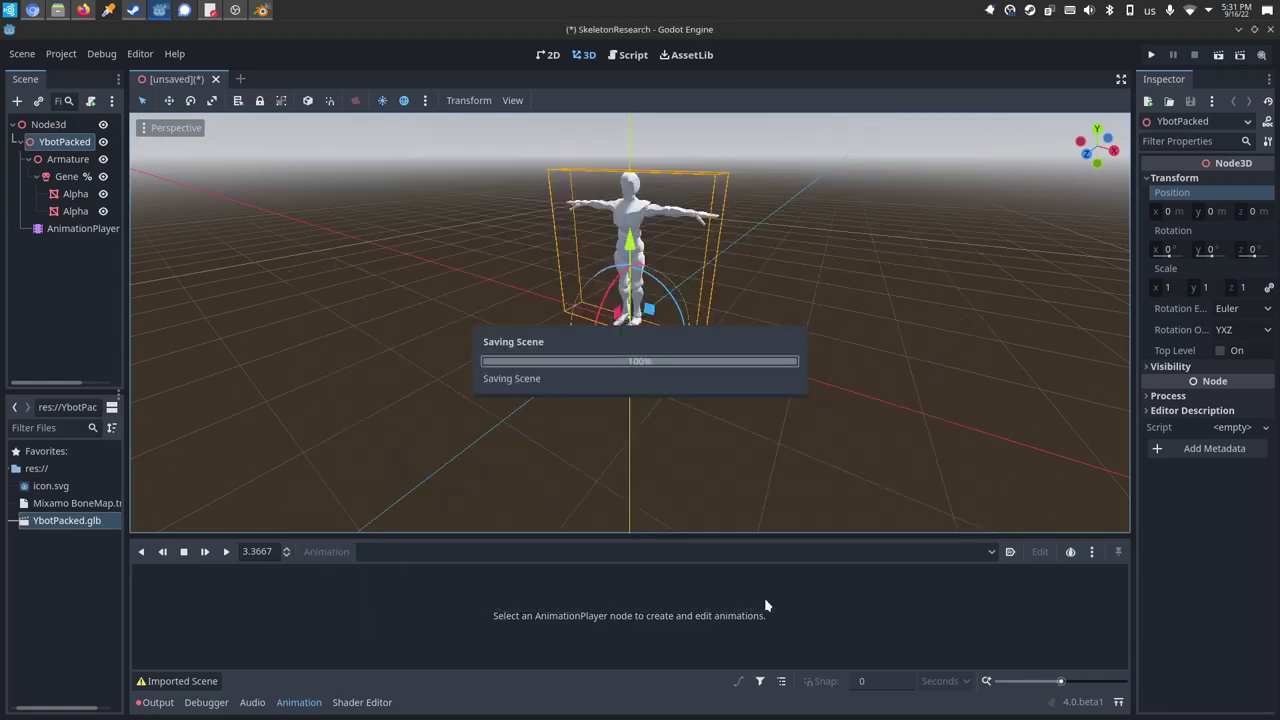
# - Preview the AnimationPlayer's idle and run animations on the Y Bot character
pyautogui.click(80, 229)
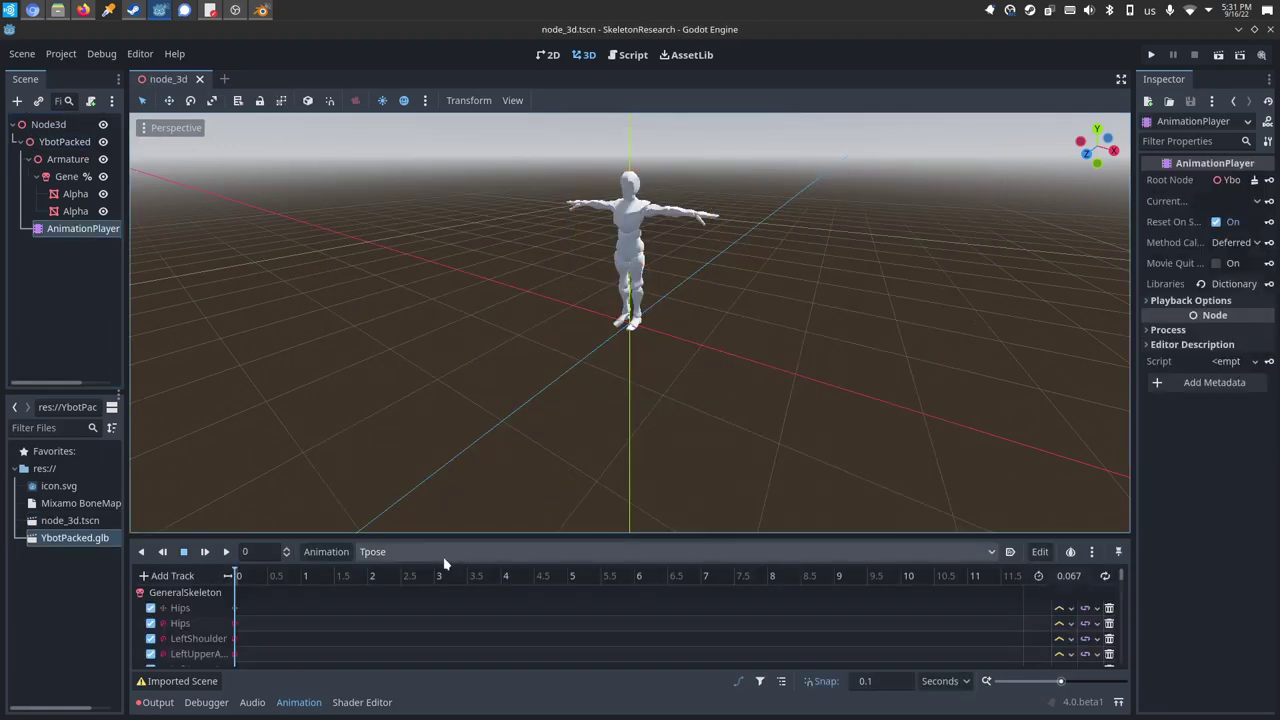
pyautogui.click(410, 552)
pyautogui.click(411, 585)
pyautogui.click(226, 552)
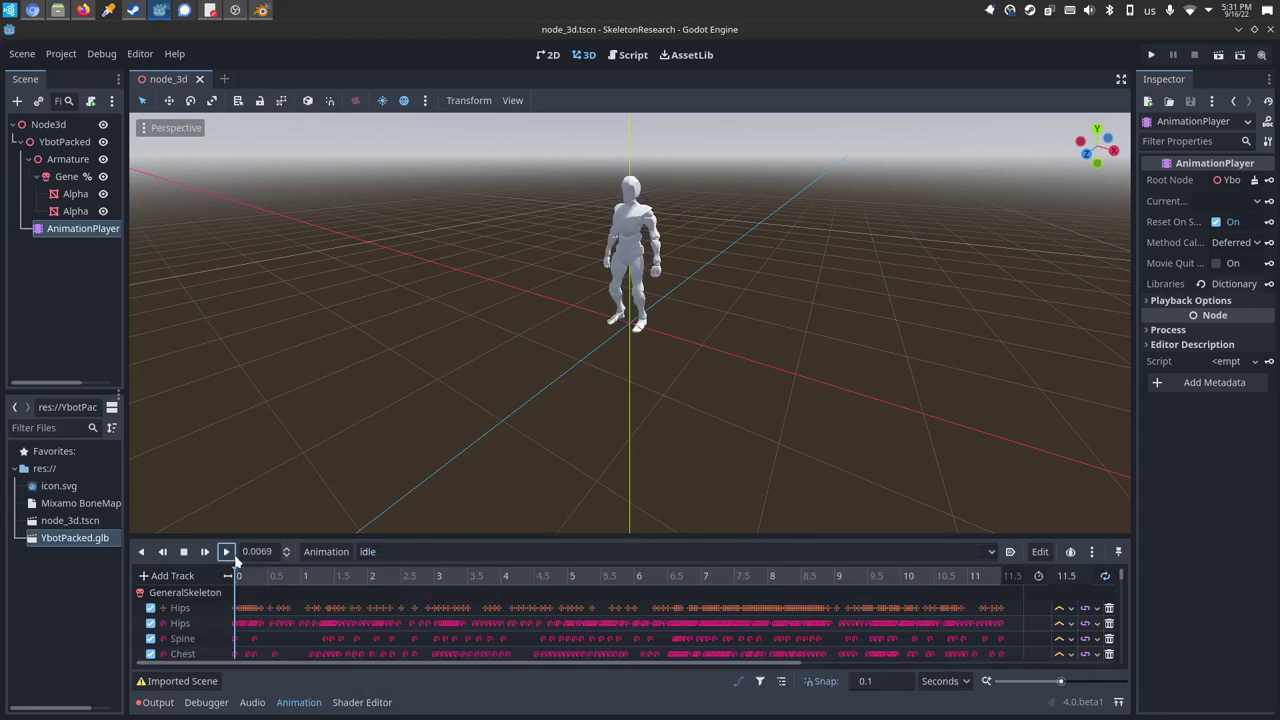
pyautogui.click(372, 552)
pyautogui.click(394, 608)
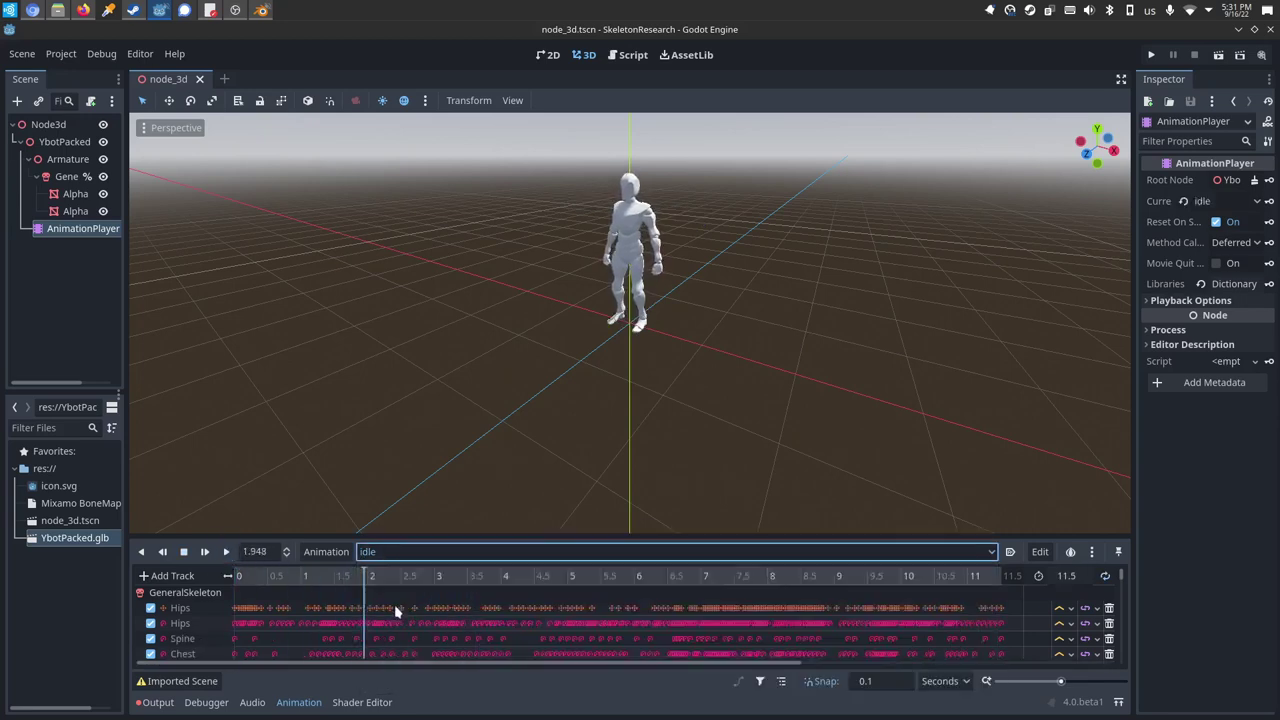
pyautogui.click(408, 556)
pyautogui.click(407, 628)
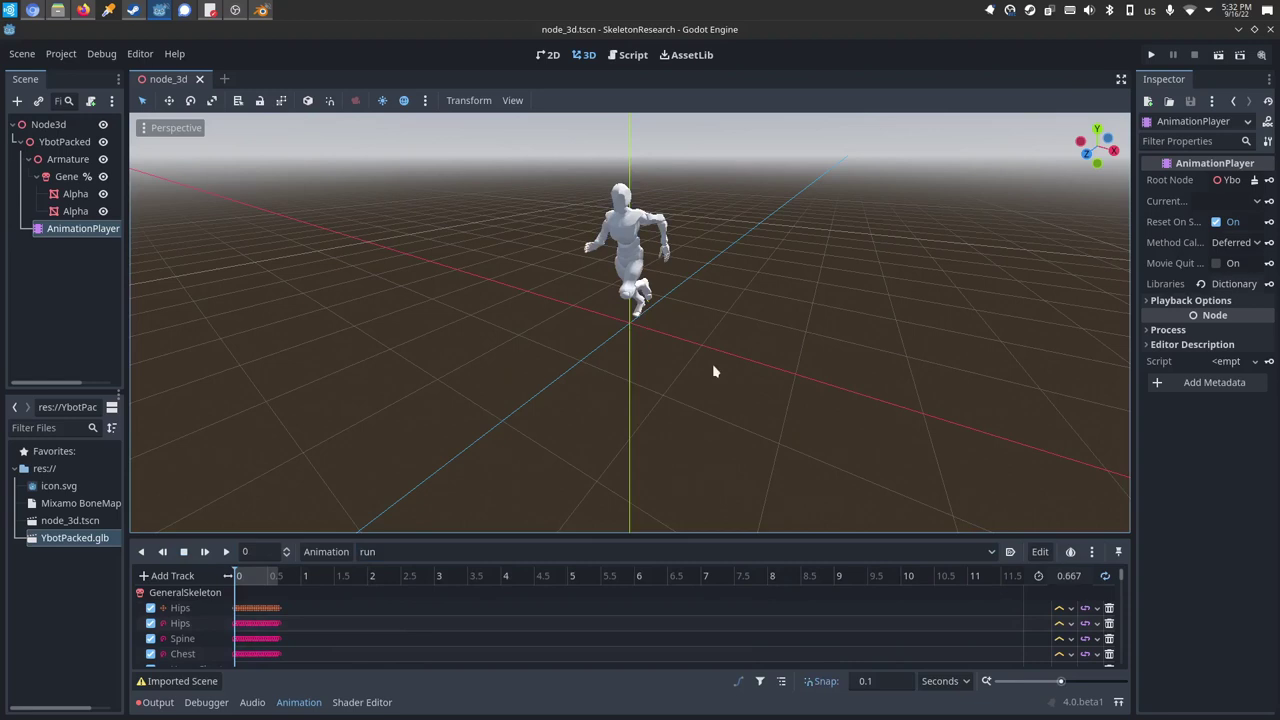
pyautogui.click(226, 552)
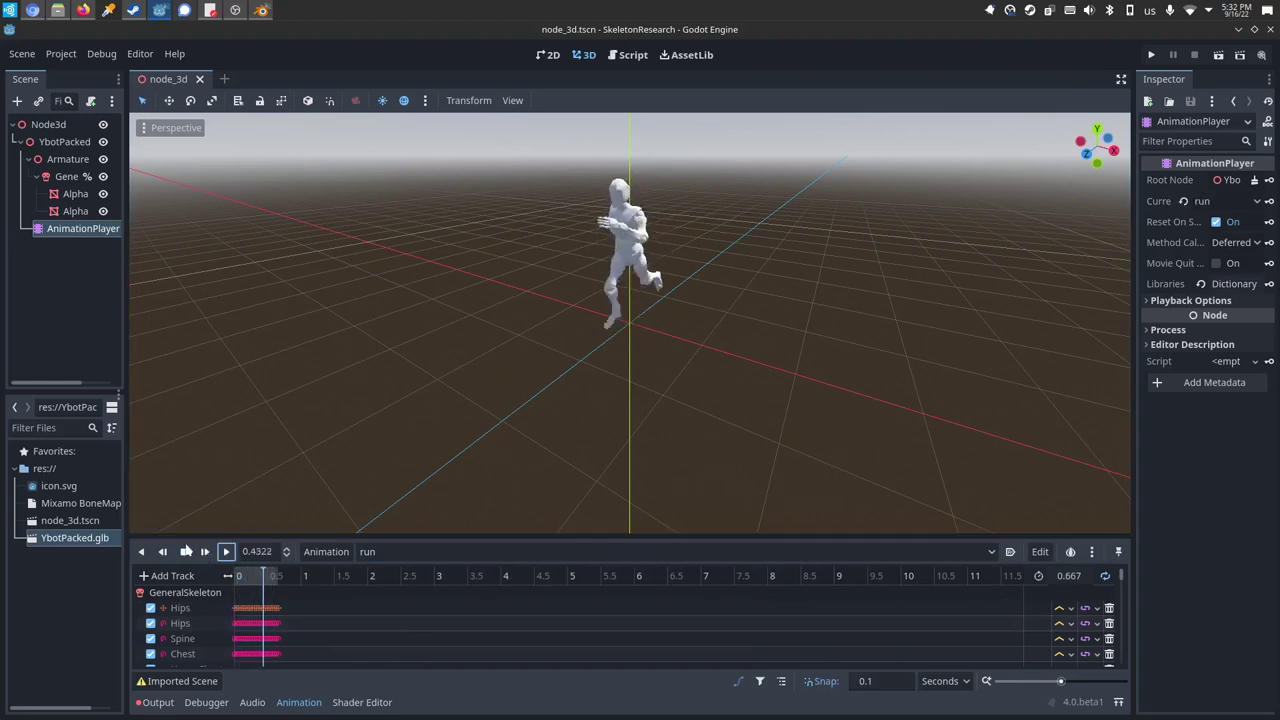
# - Save the AnimationPlayer's [Global] animation library to disk as locomotion-library.res
pyautogui.click(335, 551)
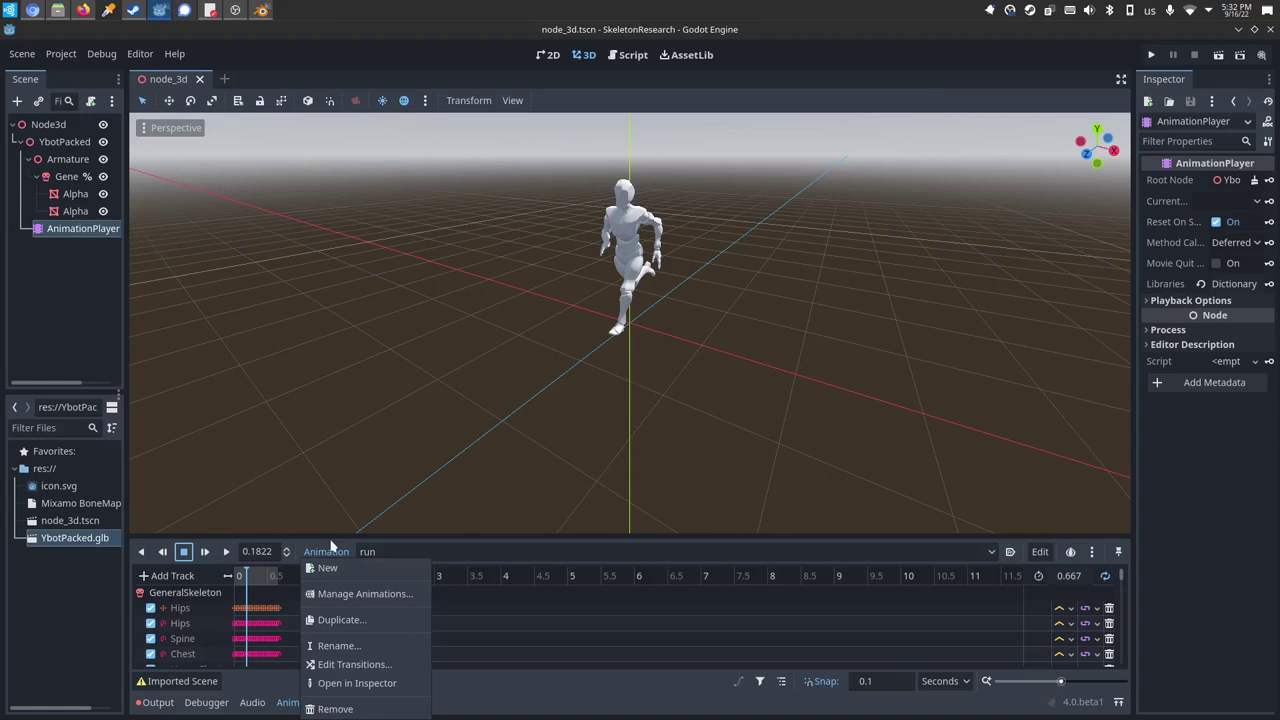
pyautogui.click(351, 594)
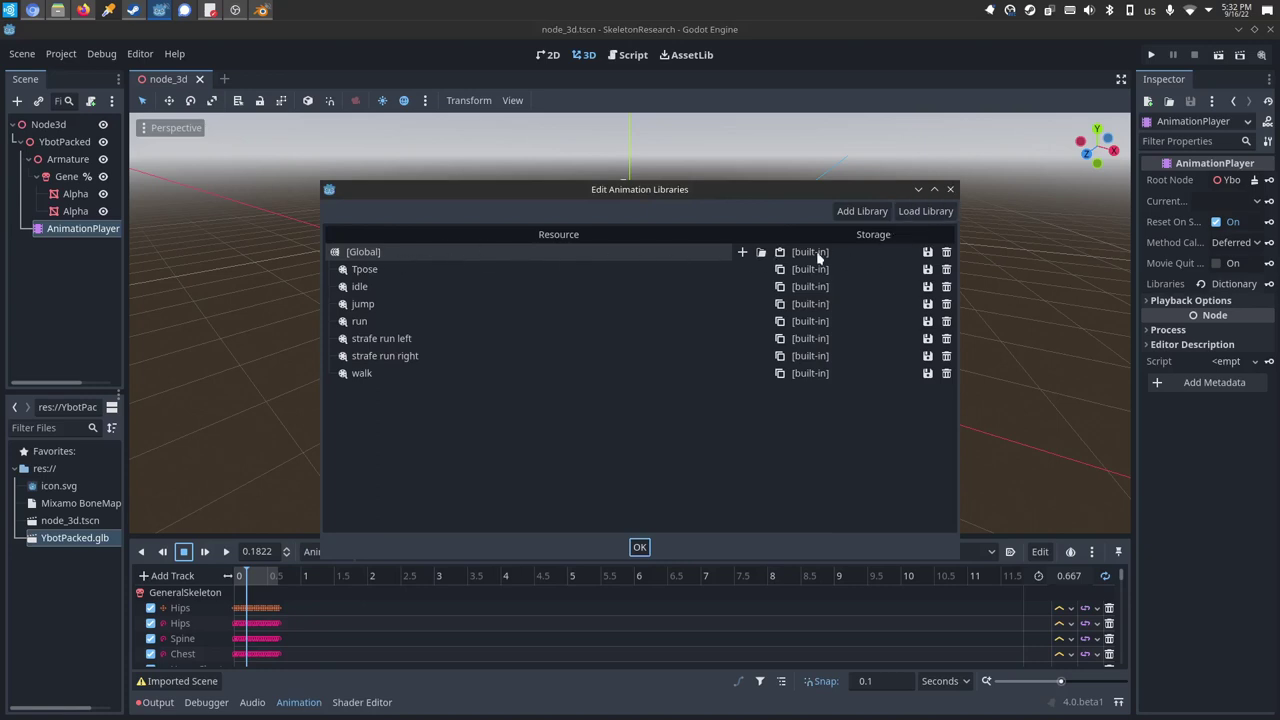
pyautogui.click(928, 254)
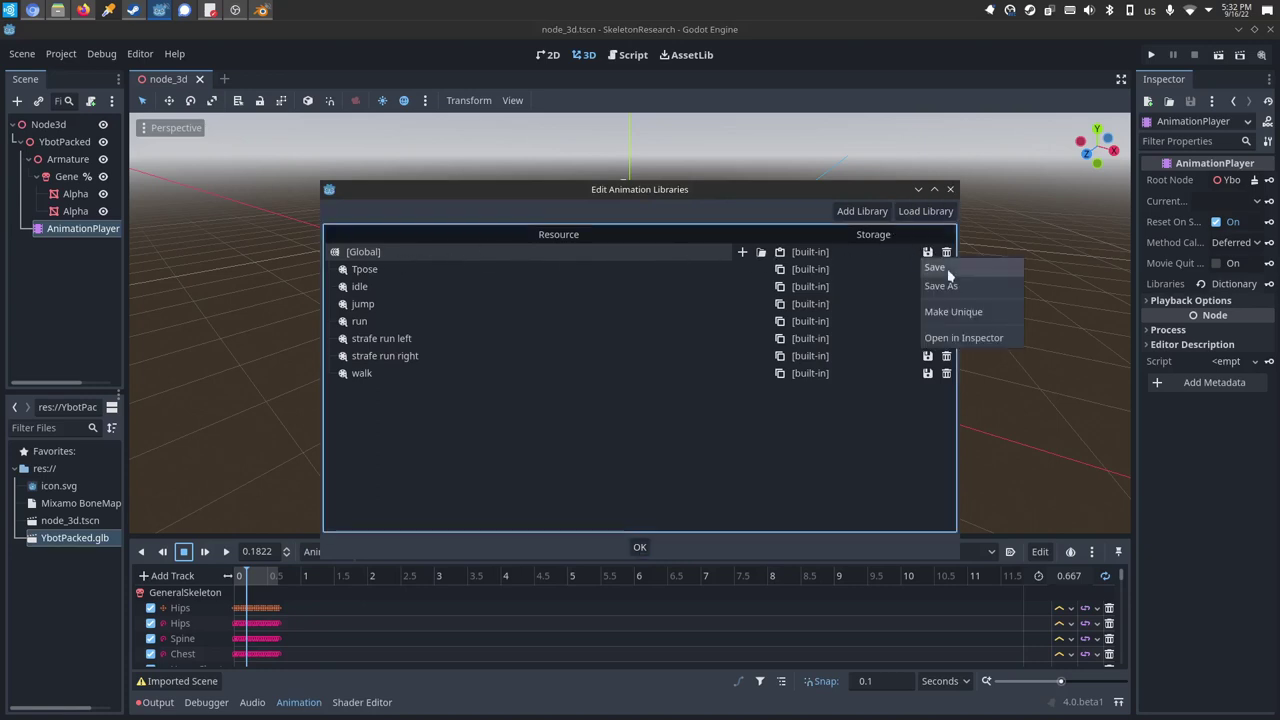
pyautogui.click(948, 284)
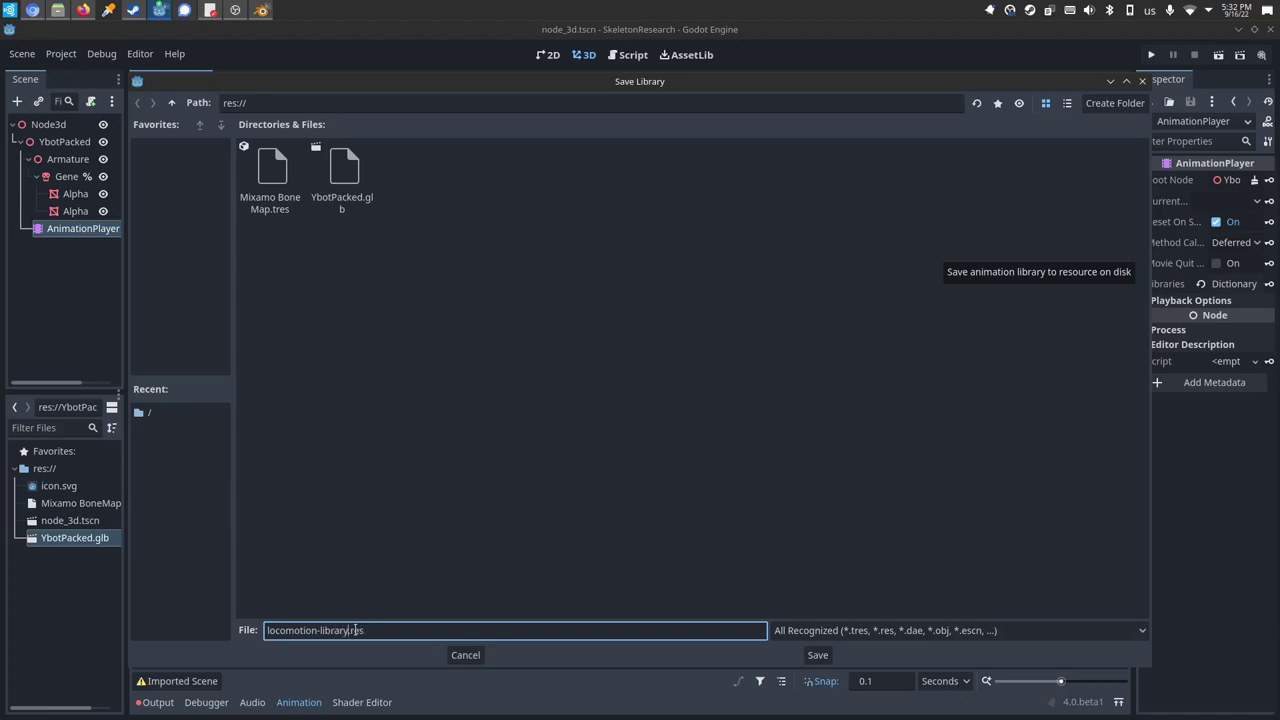
pyautogui.click(822, 657)
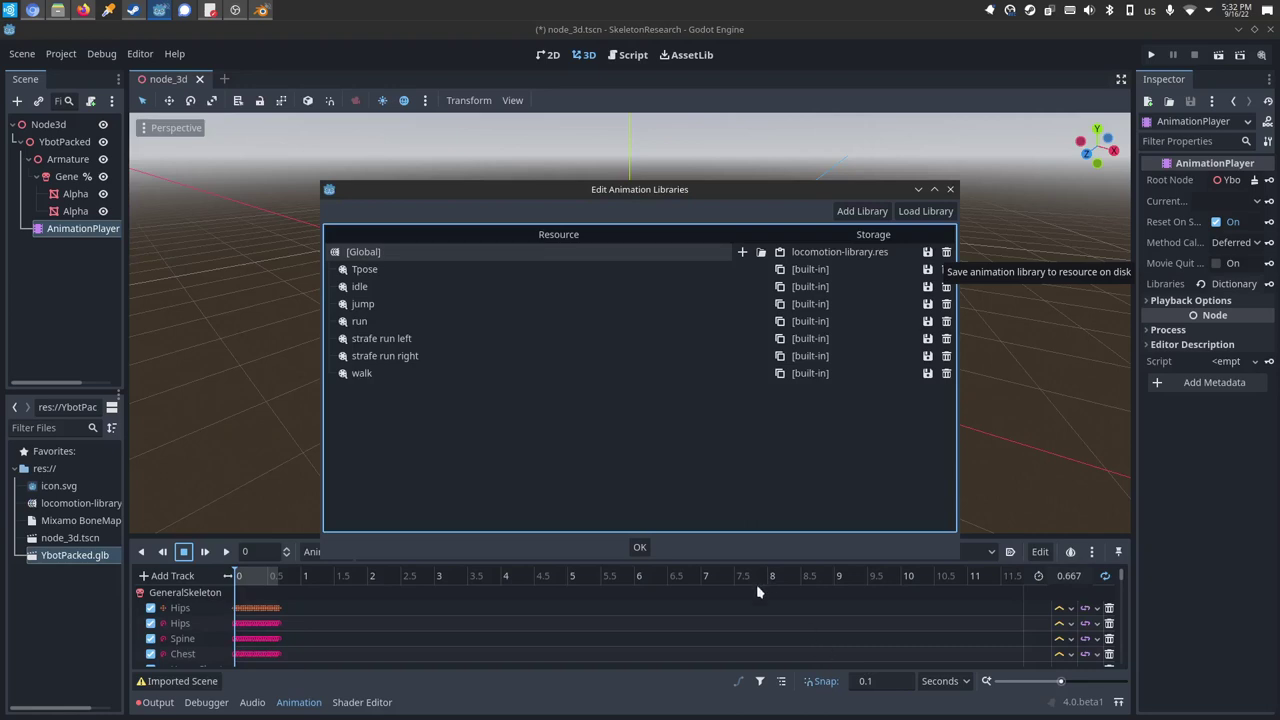
pyautogui.click(639, 547)
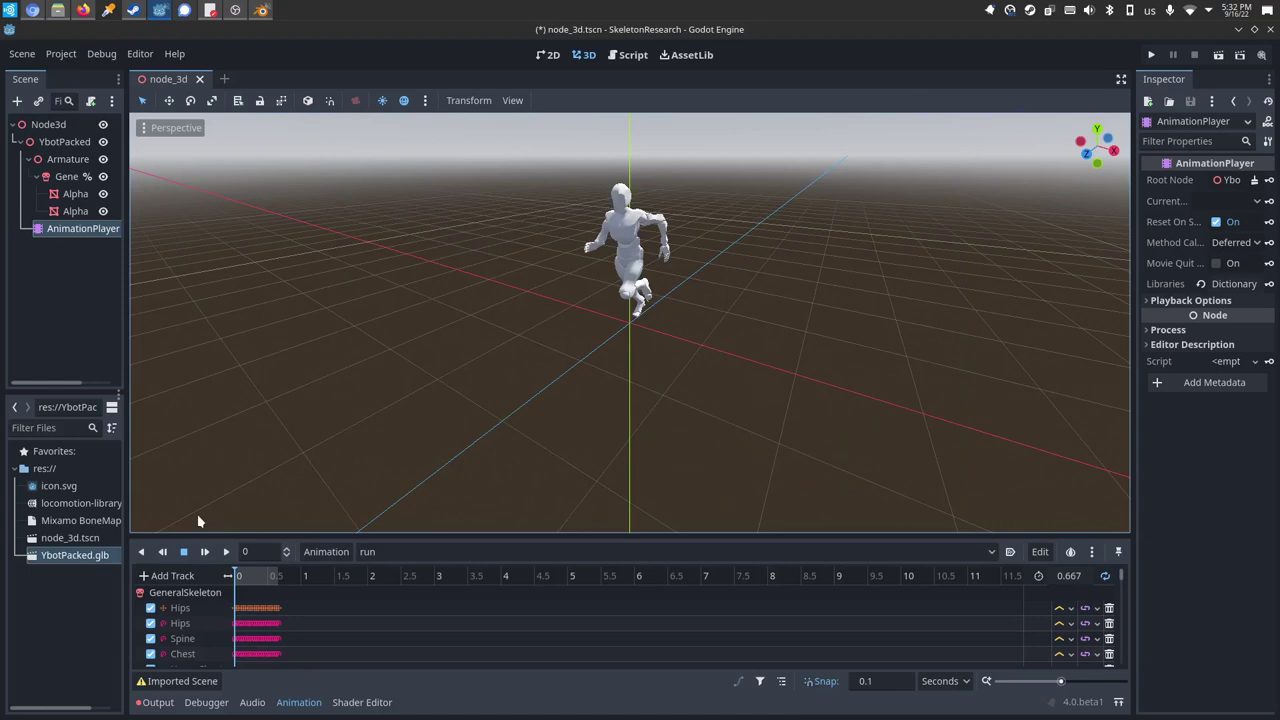
# - Close the node_3d scene and switch to the Mixamo page in Chromium
pyautogui.click(196, 80)
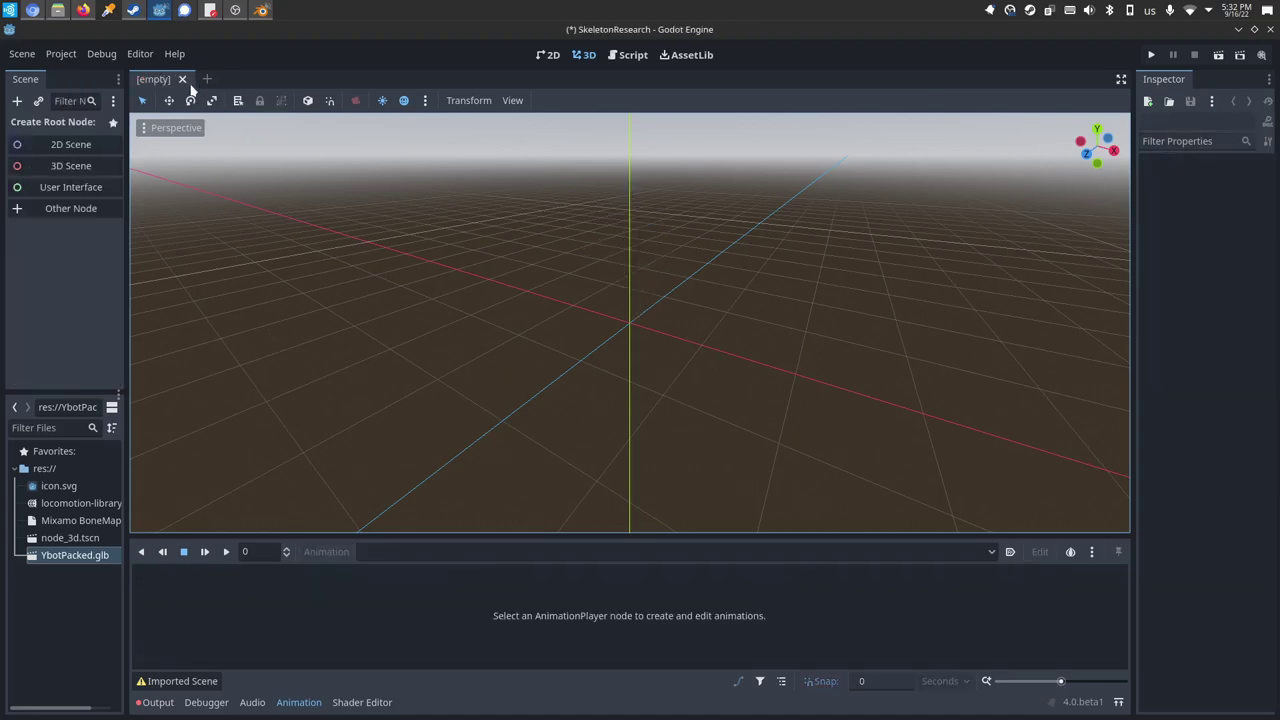
pyautogui.click(35, 10)
pyautogui.click(45, 50)
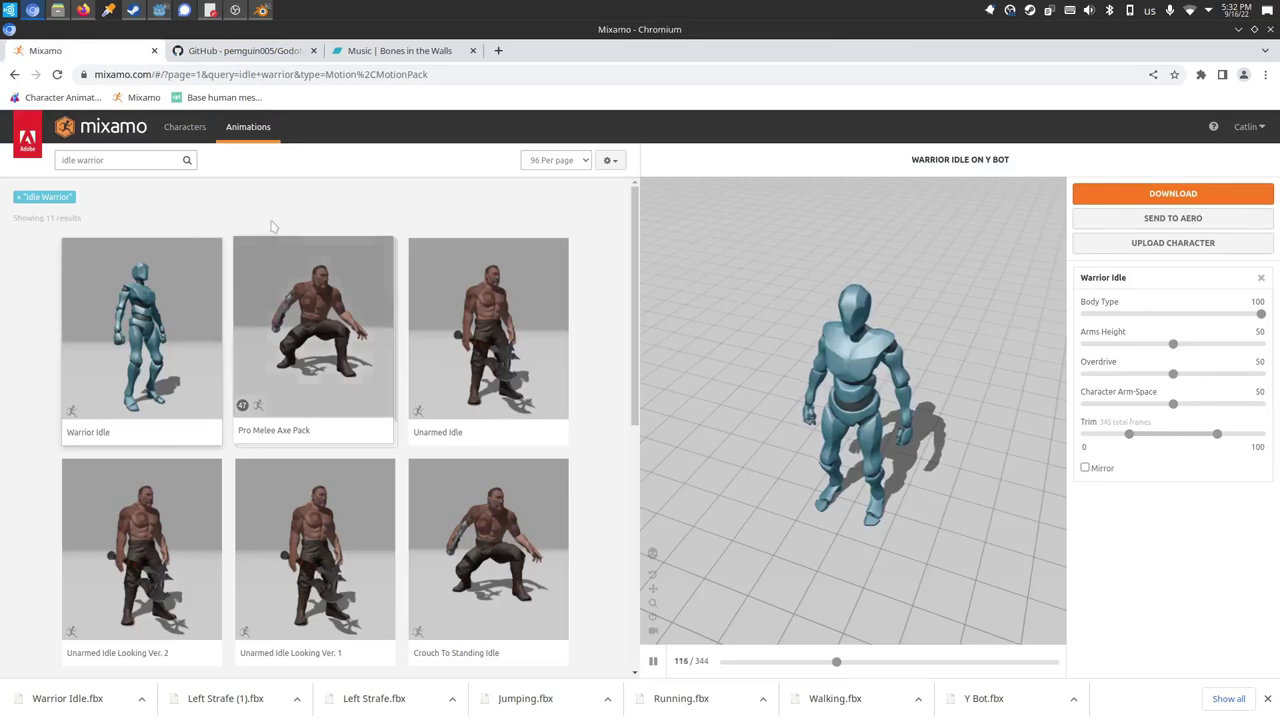
# - Clear the animation search filter and replace the current character with Warrok W Kurniawan
pyautogui.click(18, 200)
pyautogui.click(194, 128)
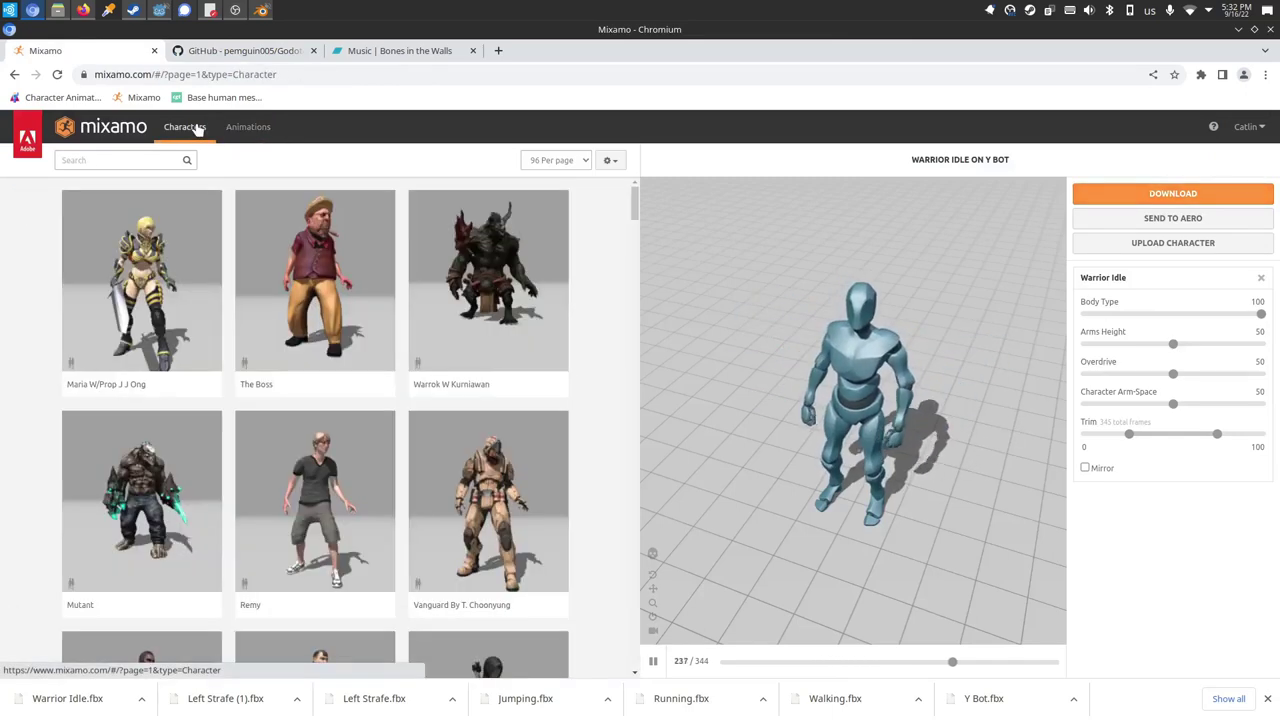
pyautogui.click(489, 262)
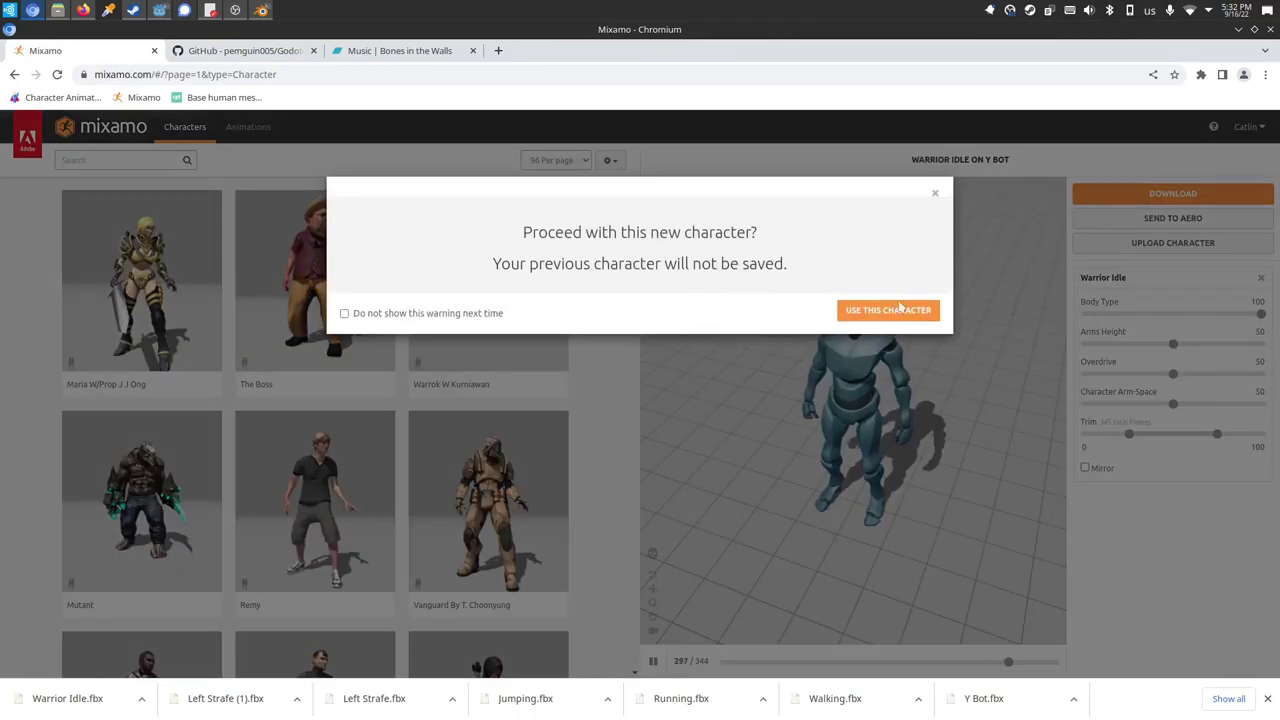
pyautogui.click(898, 309)
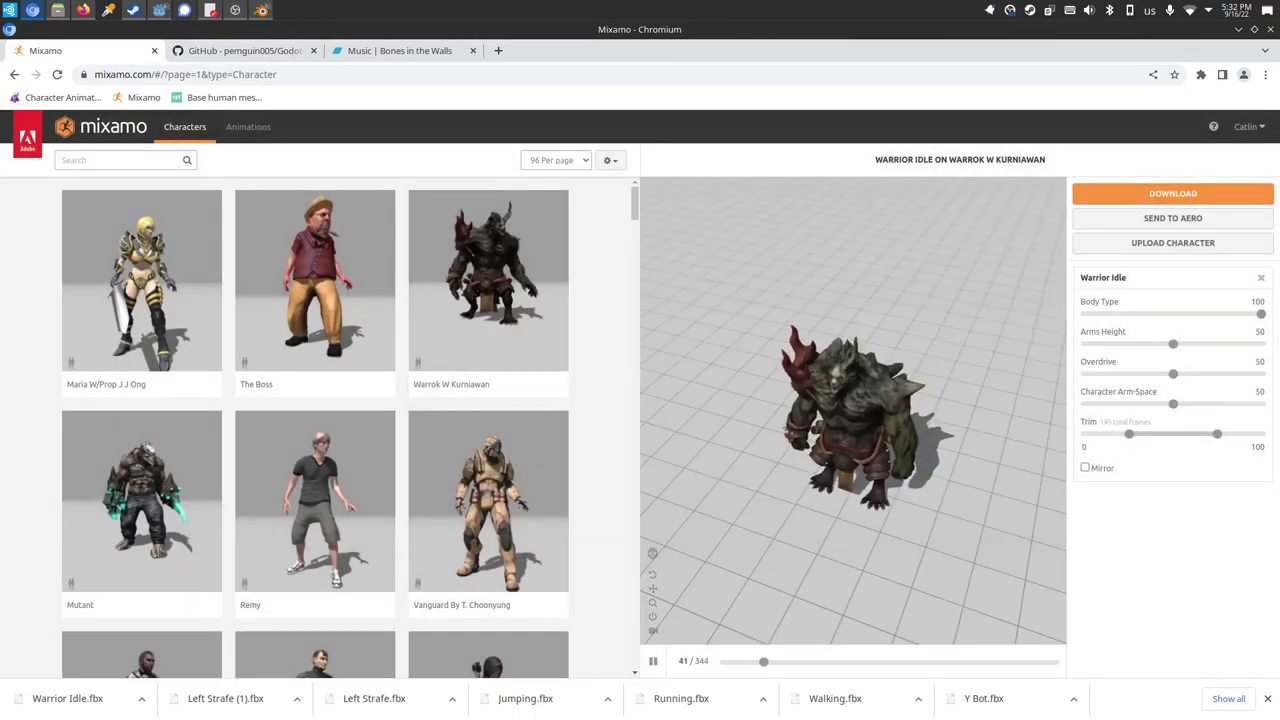
# - Remove the Warrior Idle animation from the Warrok character and download it in its plain T-pose
pyautogui.click(1261, 280)
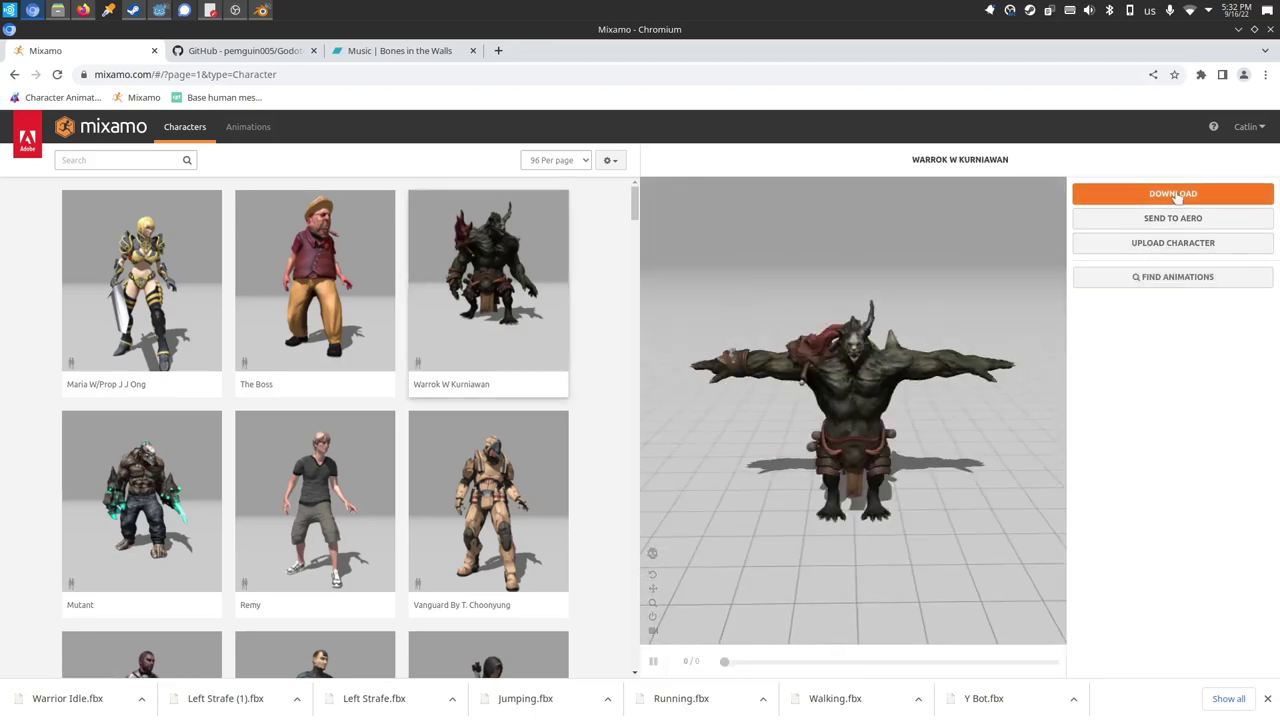
pyautogui.click(1173, 193)
pyautogui.click(830, 300)
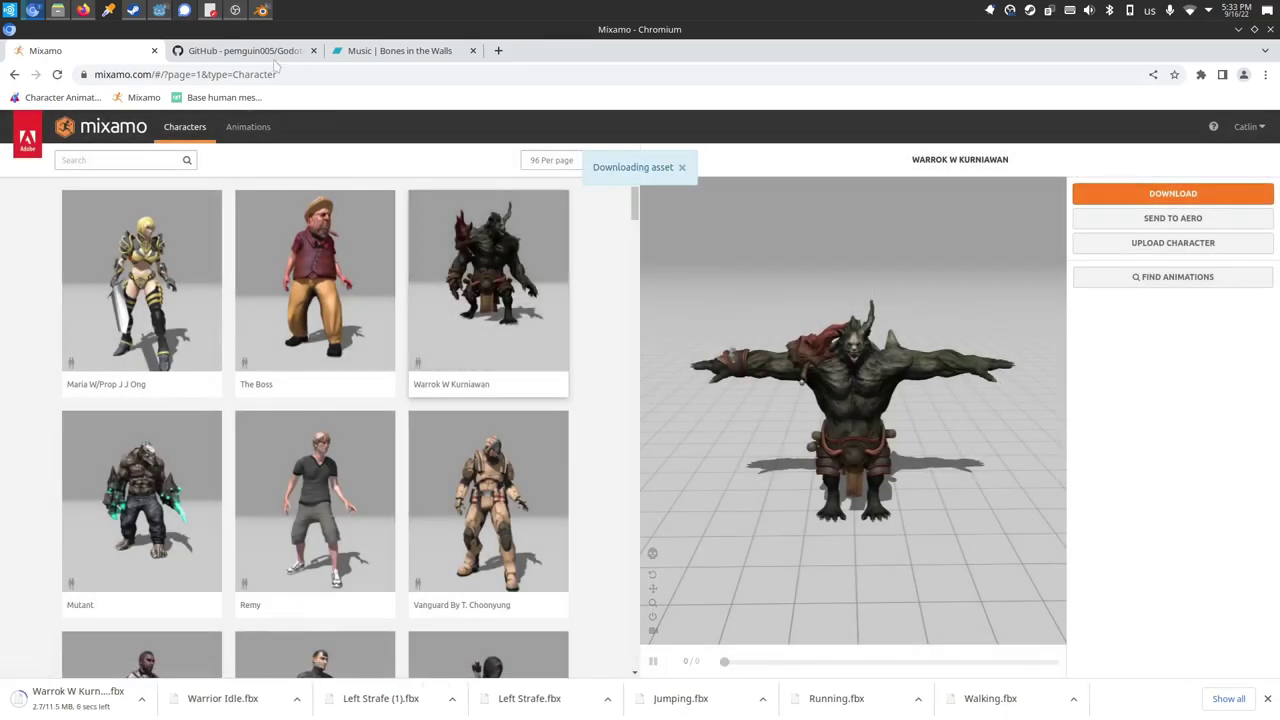
# - Switch to Blender, start a new General file without saving the old one, and delete all default objects
pyautogui.click(261, 10)
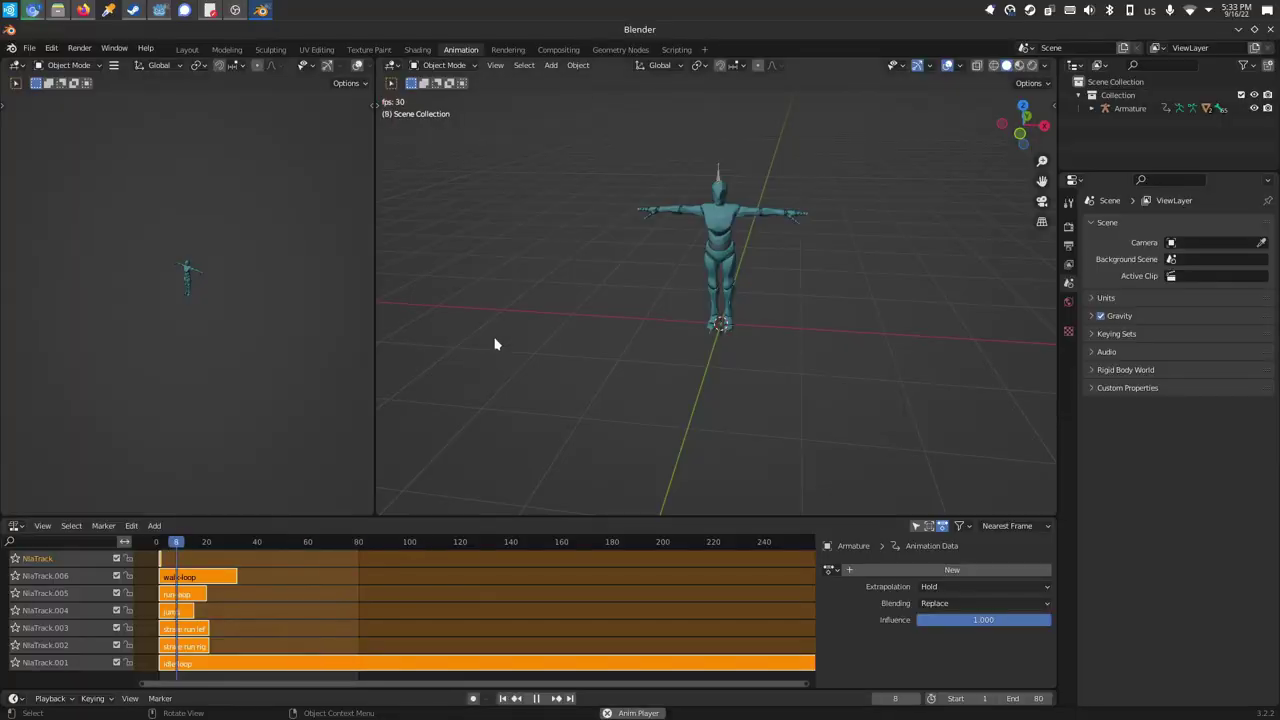
pyautogui.click(22, 50)
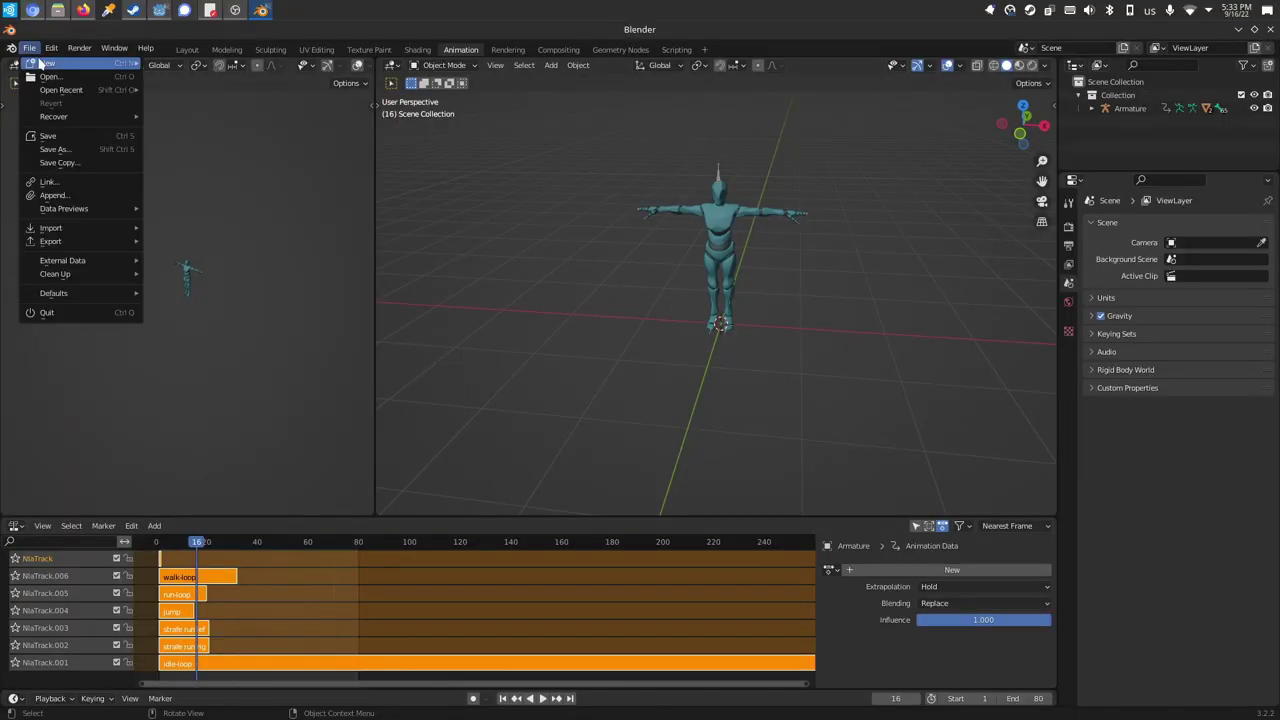
pyautogui.moveTo(43, 64)
pyautogui.click(203, 70)
pyautogui.click(582, 402)
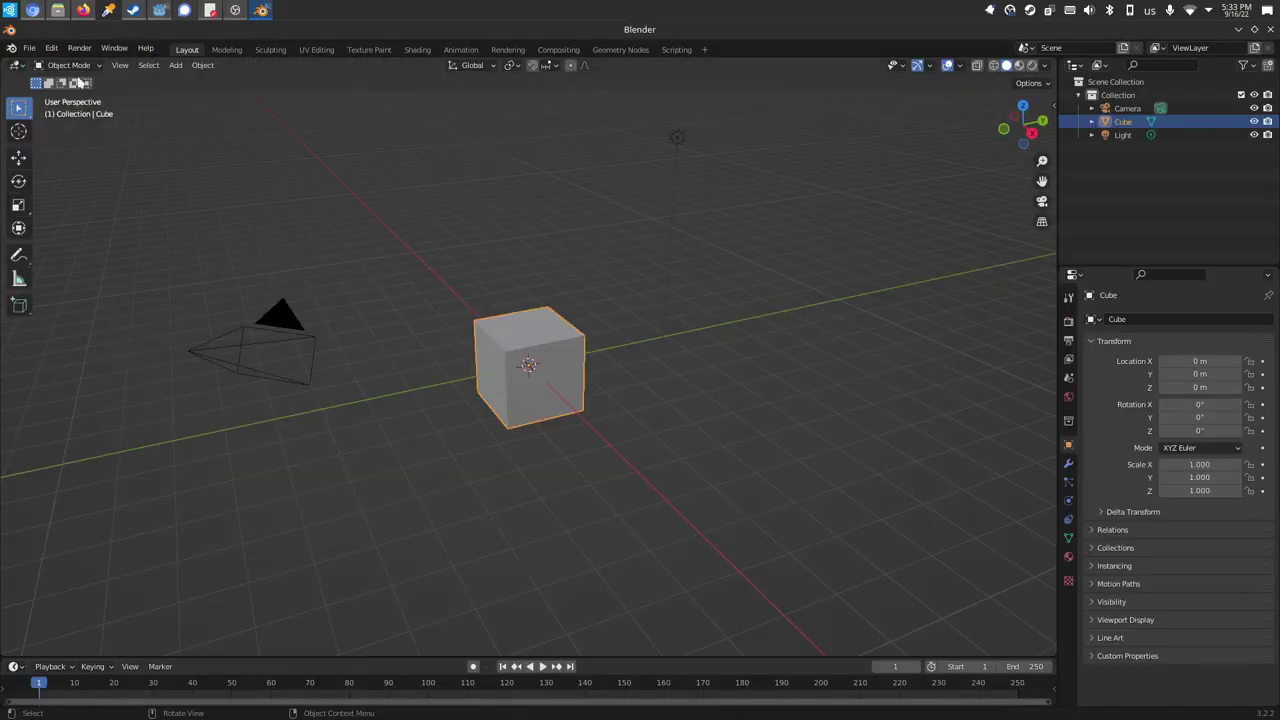
pyautogui.press('a')
pyautogui.press('Delete')
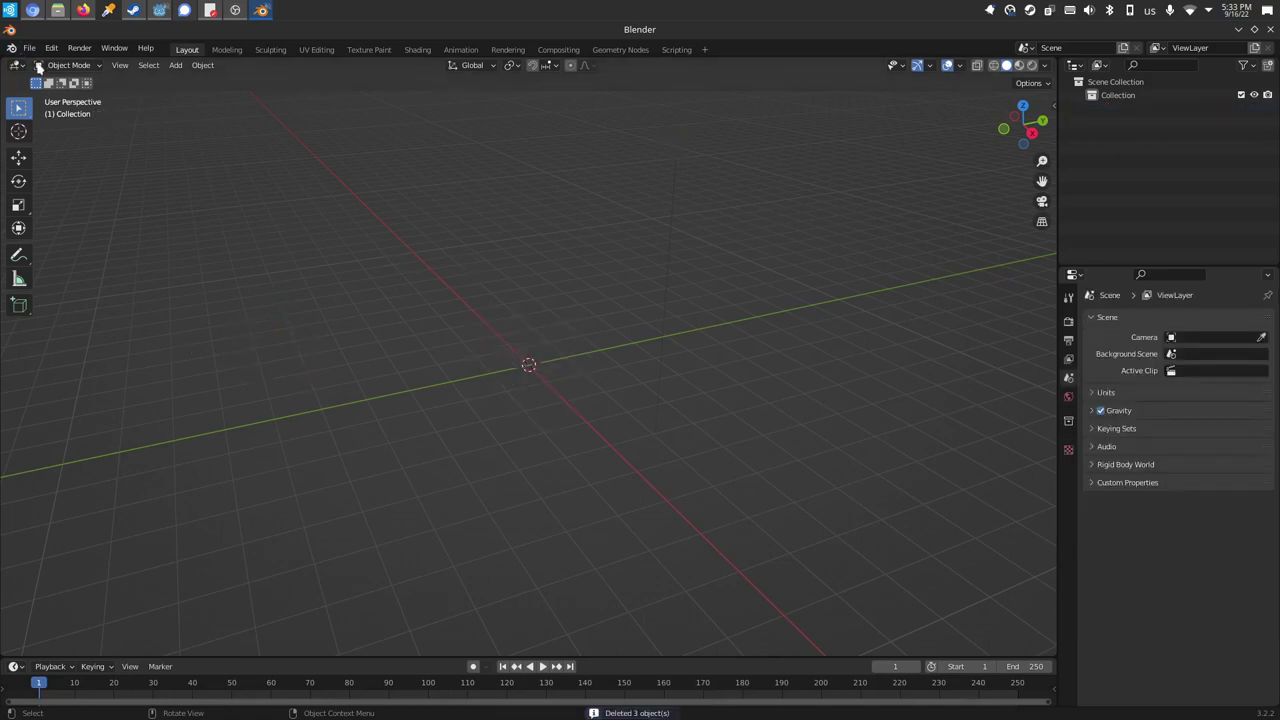
# - Import Warrok W Kurniawan.fbx from the Downloads folder into the empty scene
pyautogui.click(29, 49)
pyautogui.moveTo(50, 228)
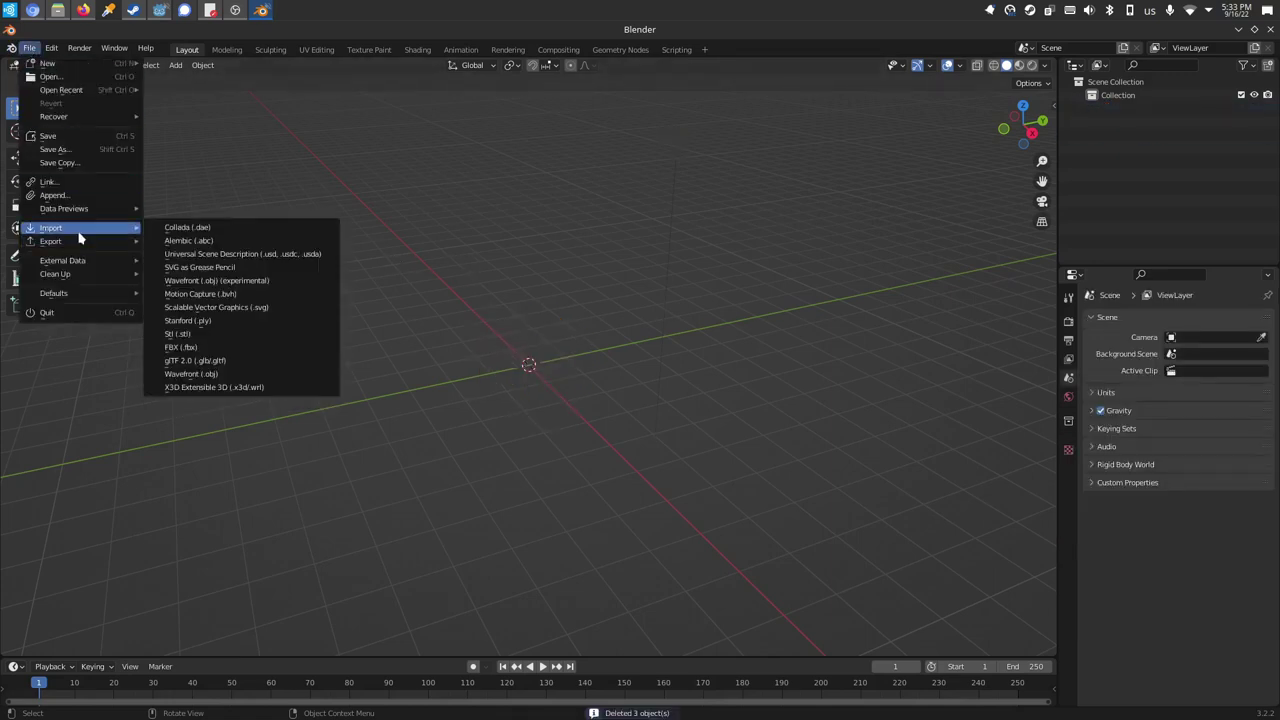
pyautogui.click(175, 340)
pyautogui.click(338, 315)
pyautogui.click(336, 327)
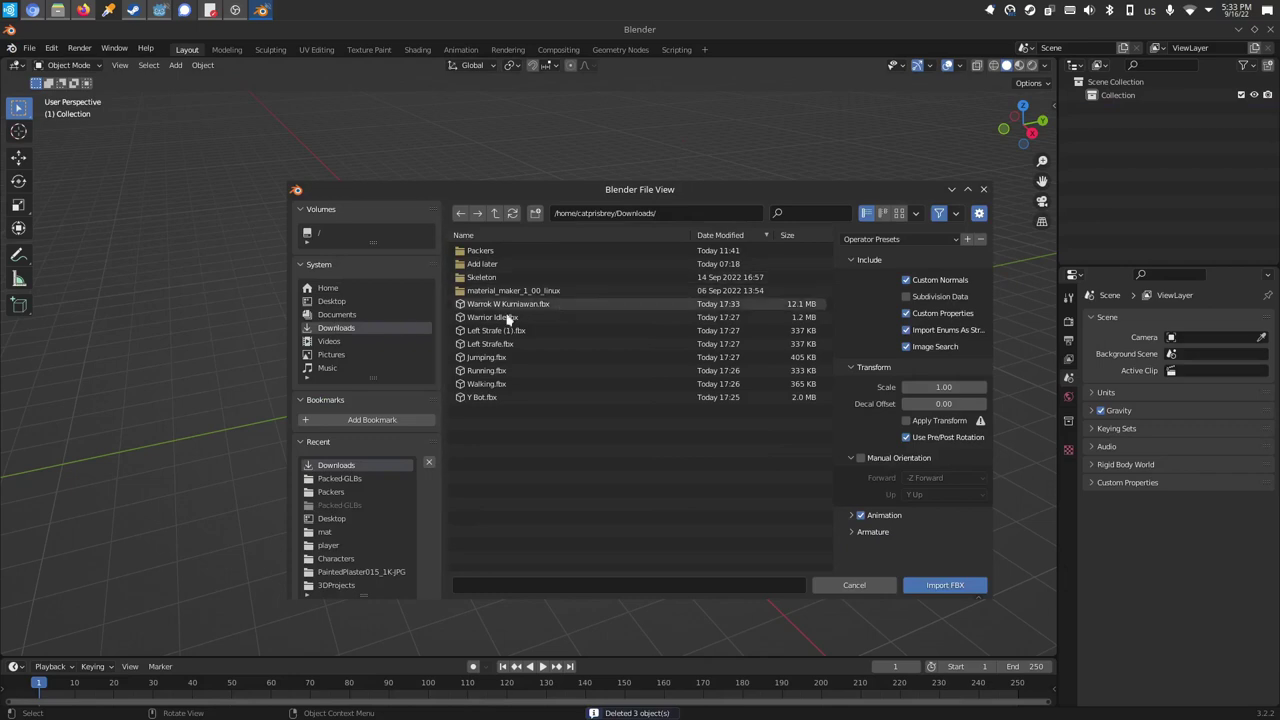
pyautogui.click(510, 304)
pyautogui.doubleClick(510, 304)
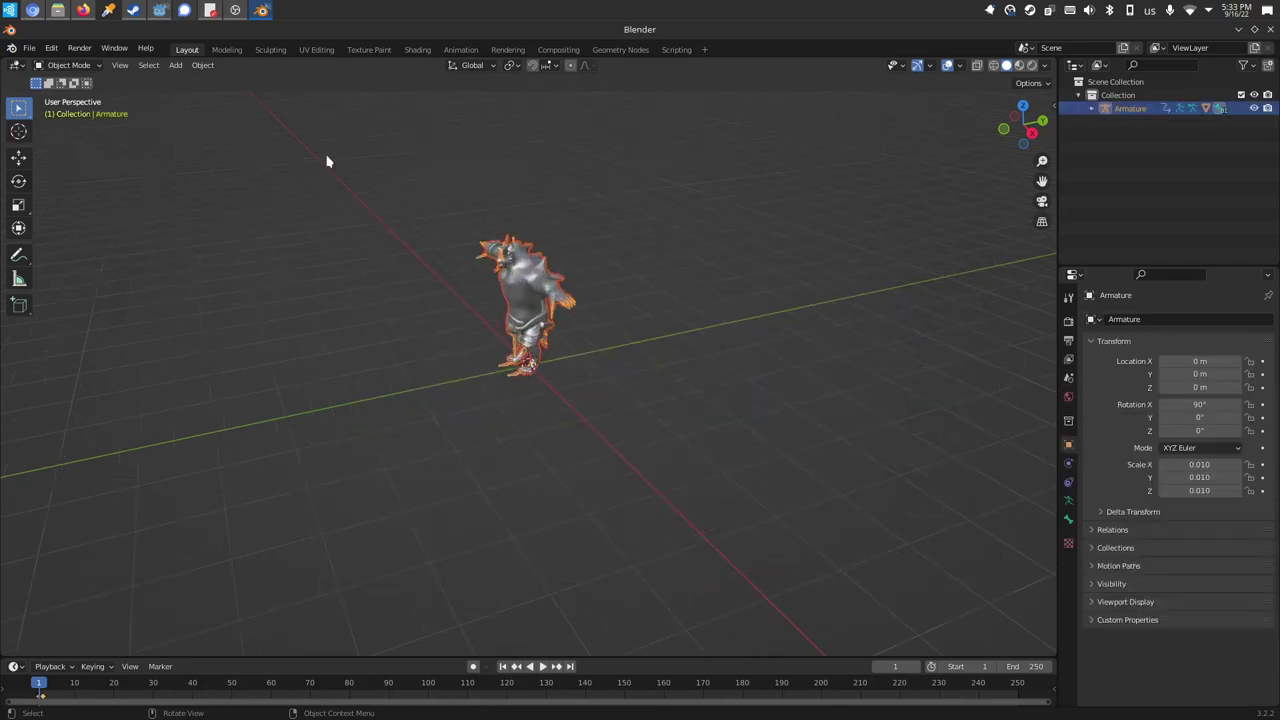
# - Export the character as glTF Binary to the Downloads folder under the name Warrior.glb
pyautogui.click(29, 48)
pyautogui.moveTo(58, 246)
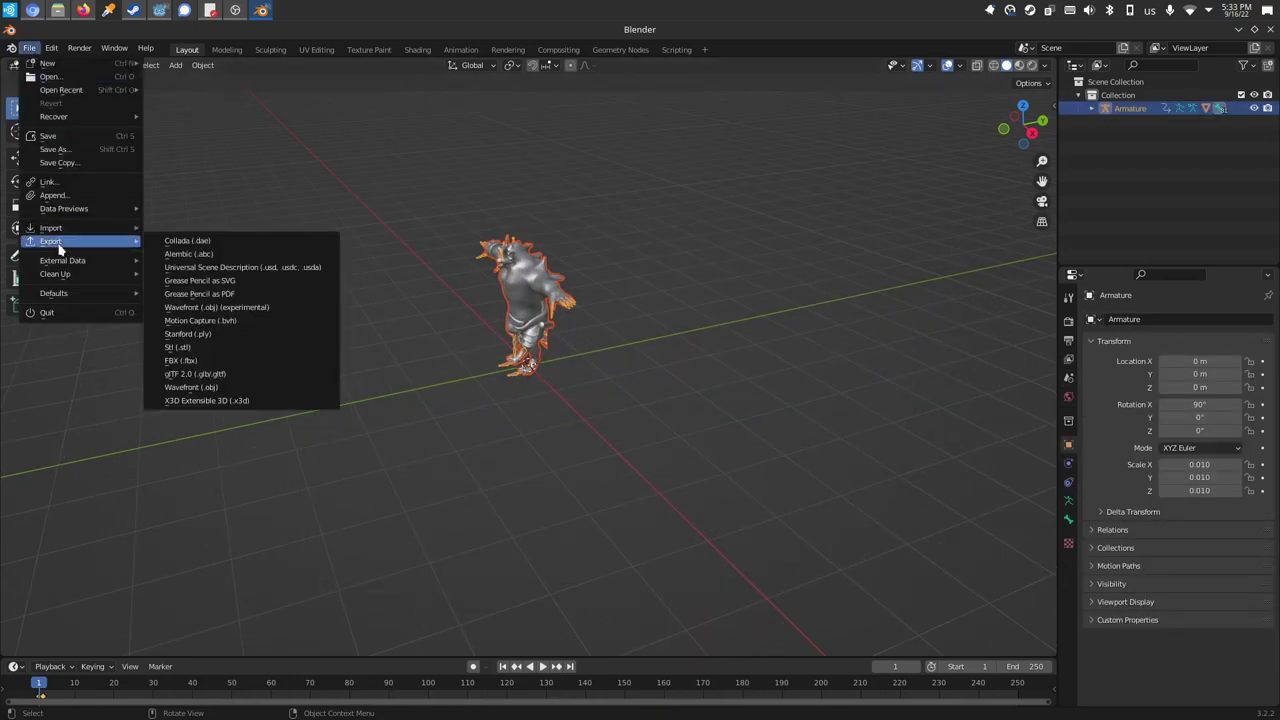
pyautogui.click(227, 378)
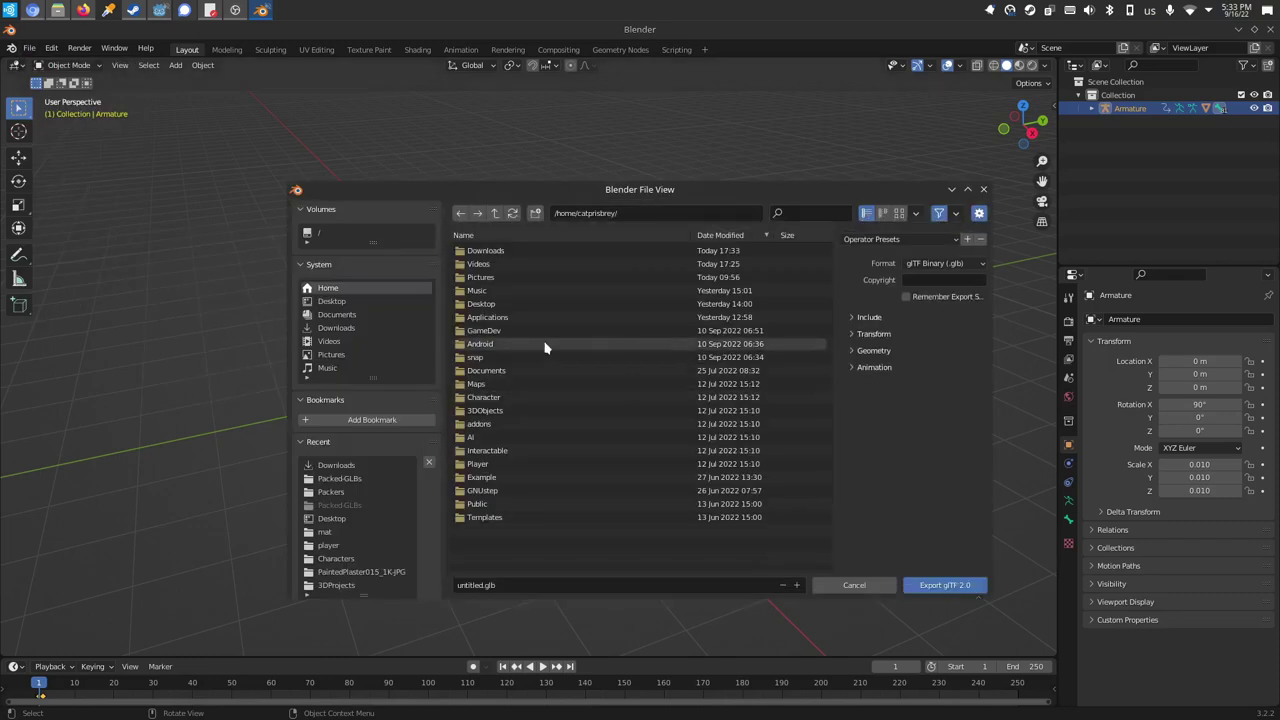
pyautogui.click(338, 330)
pyautogui.click(505, 585)
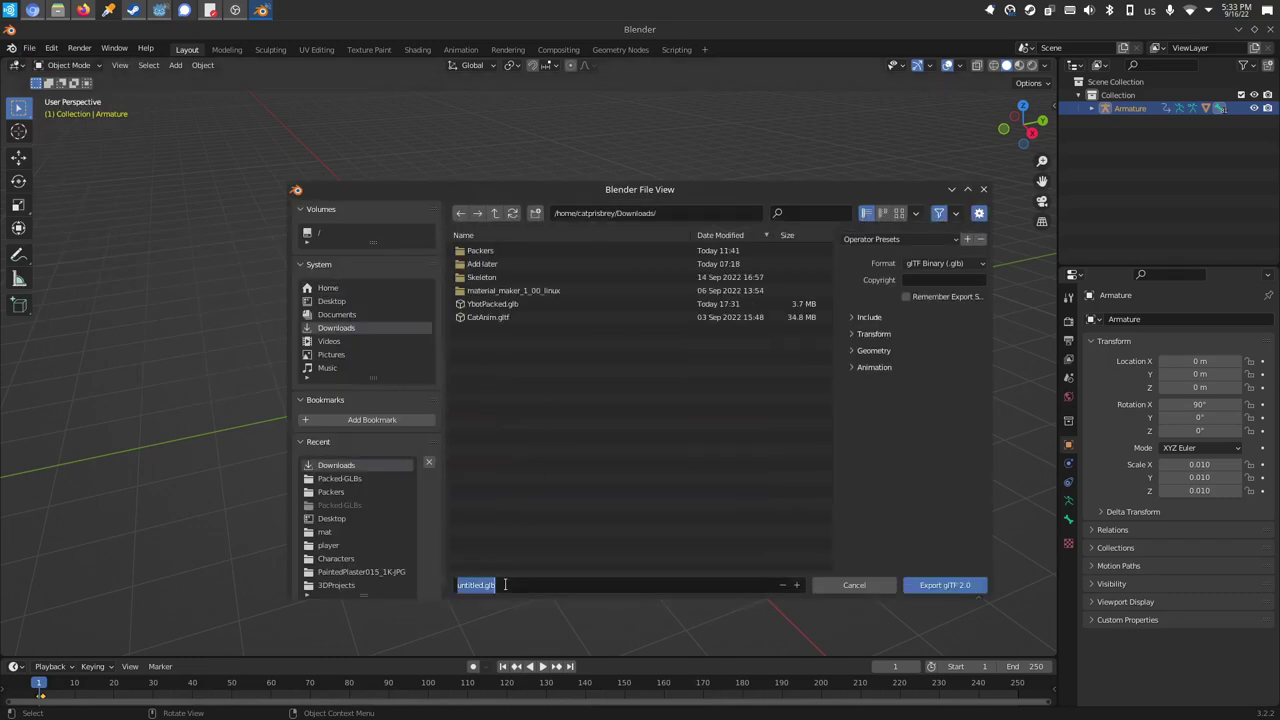
pyautogui.press('Home')
pyautogui.write('Warrior')
pyautogui.click(968, 586)
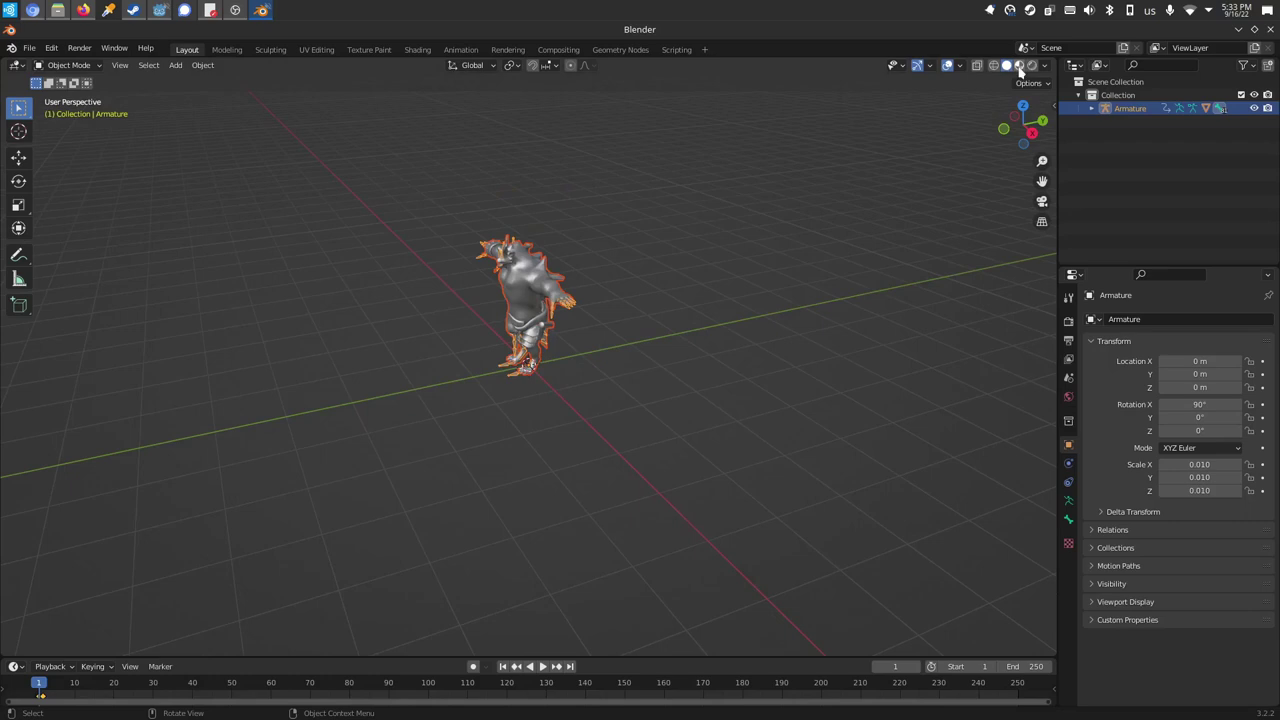
# - Switch to Godot, assign Mixamo BoneMap.tres as the bone map of Warrior.glb's Skeleton3D in its advanced import settings, and reimport it
pyautogui.click(160, 10)
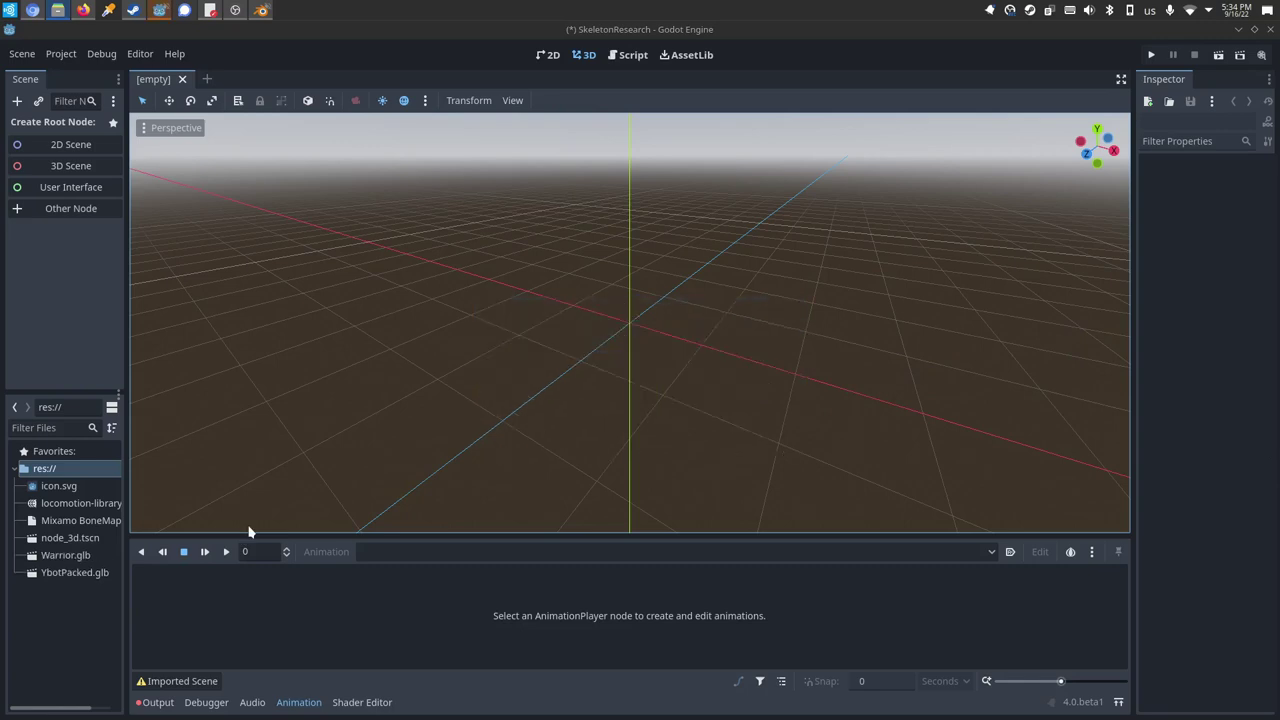
pyautogui.doubleClick(64, 557)
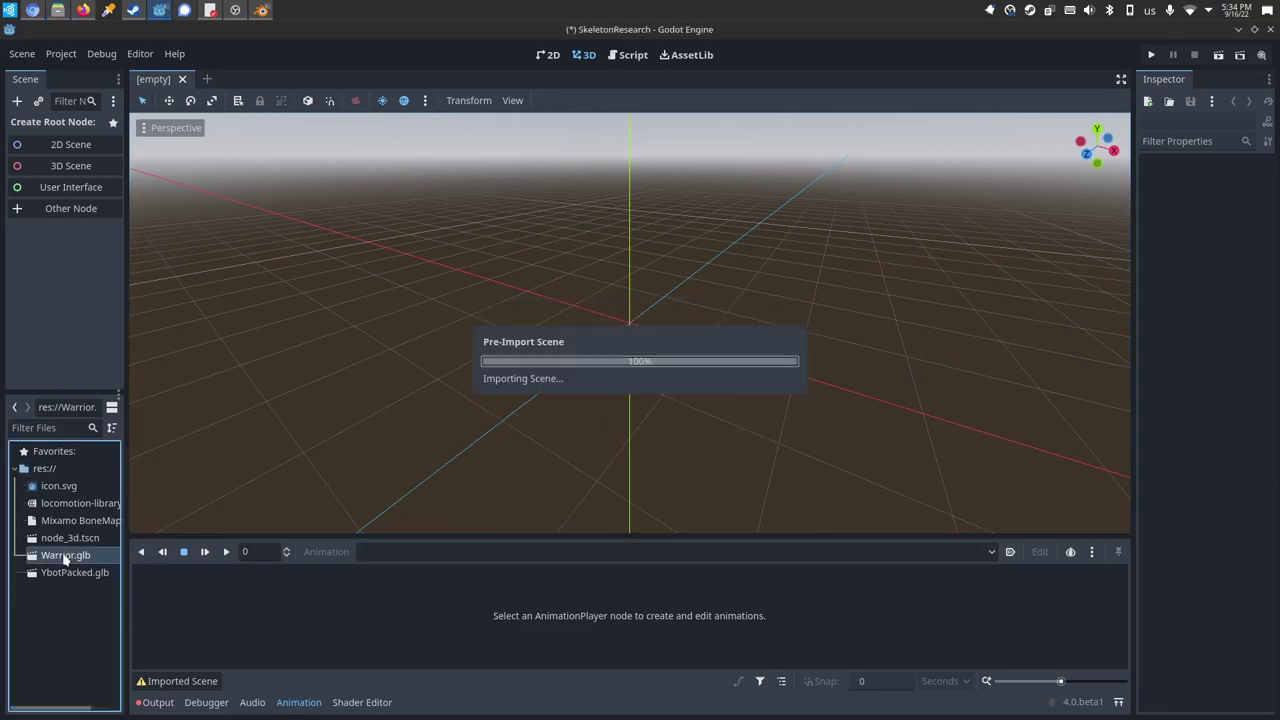
pyautogui.click(218, 185)
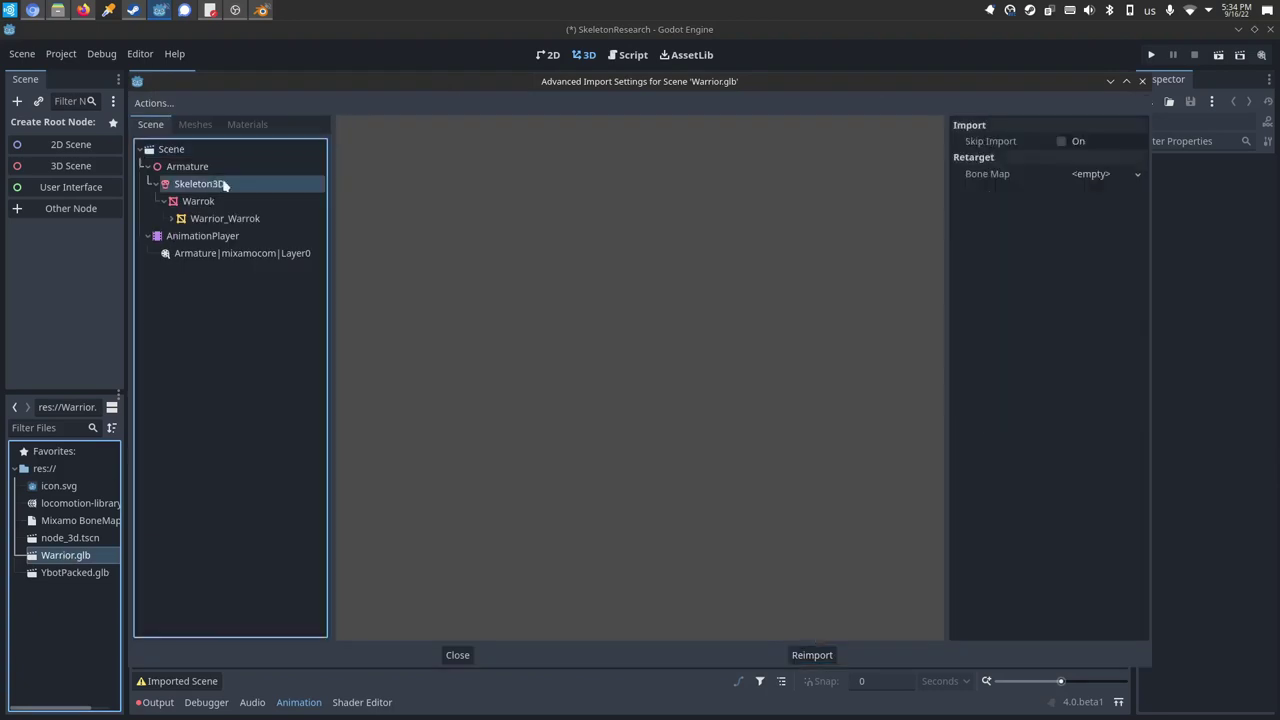
pyautogui.click(1085, 175)
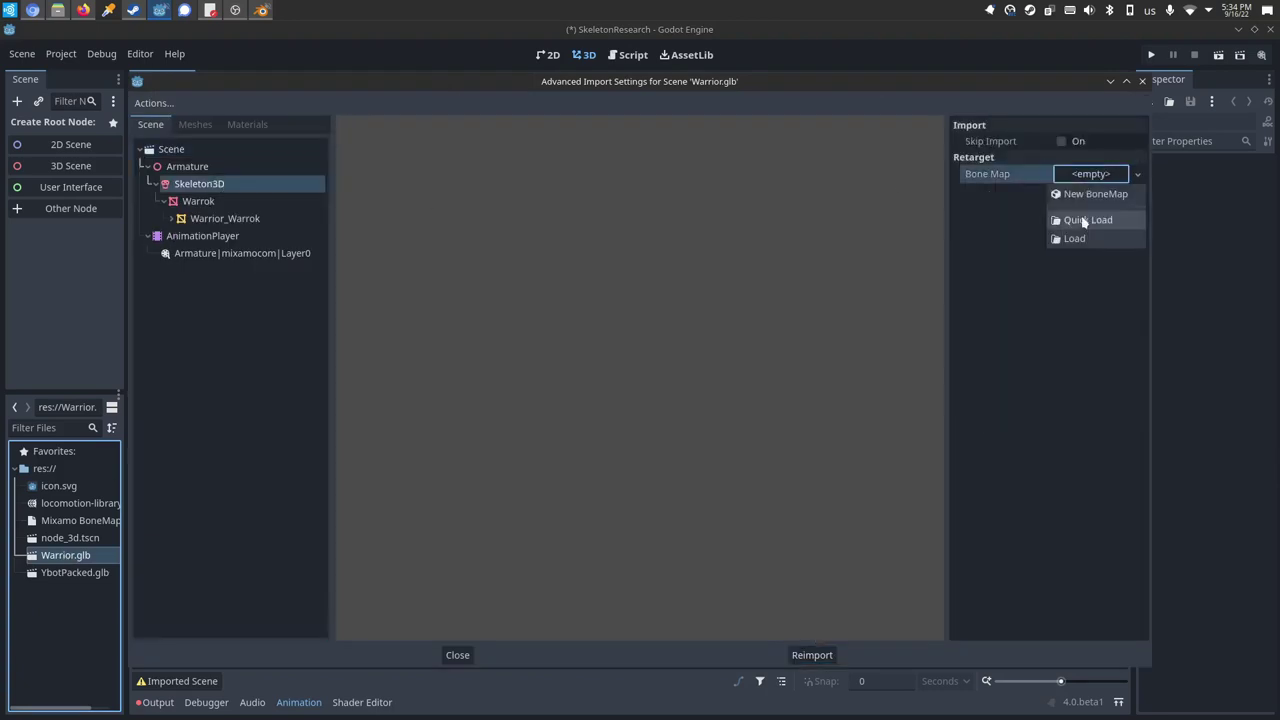
pyautogui.click(1066, 220)
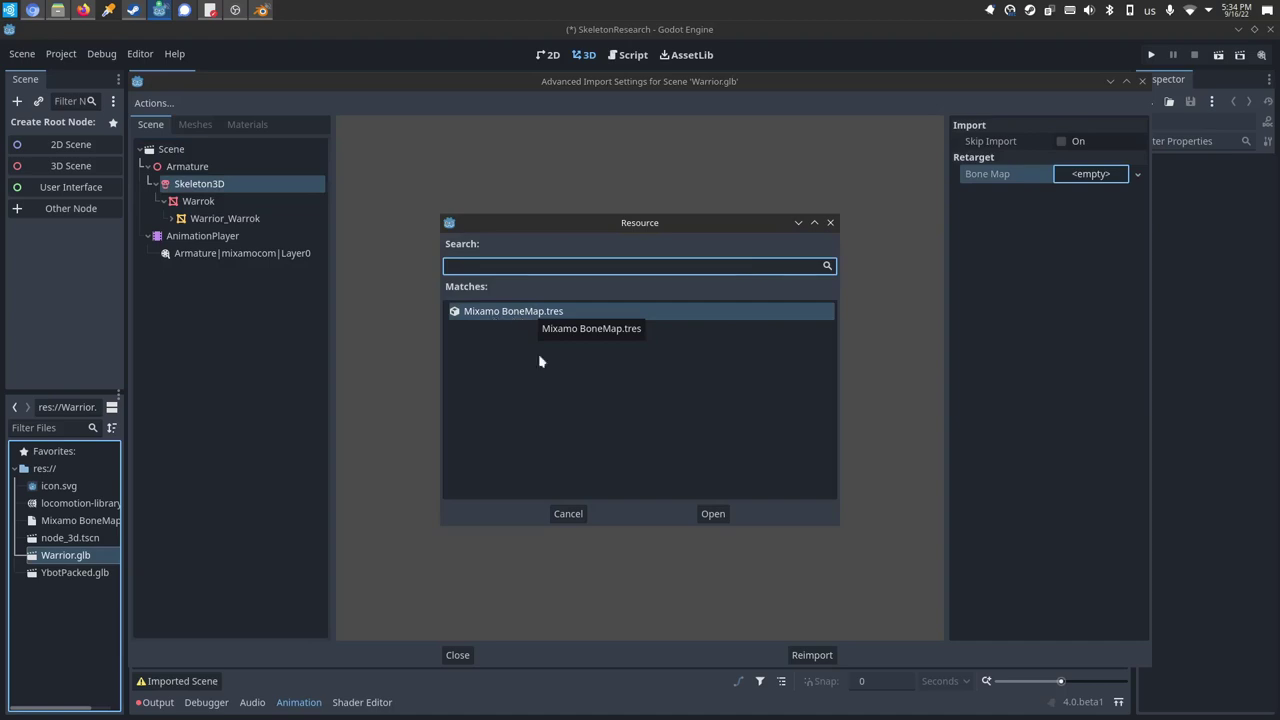
pyautogui.click(711, 513)
pyautogui.click(820, 654)
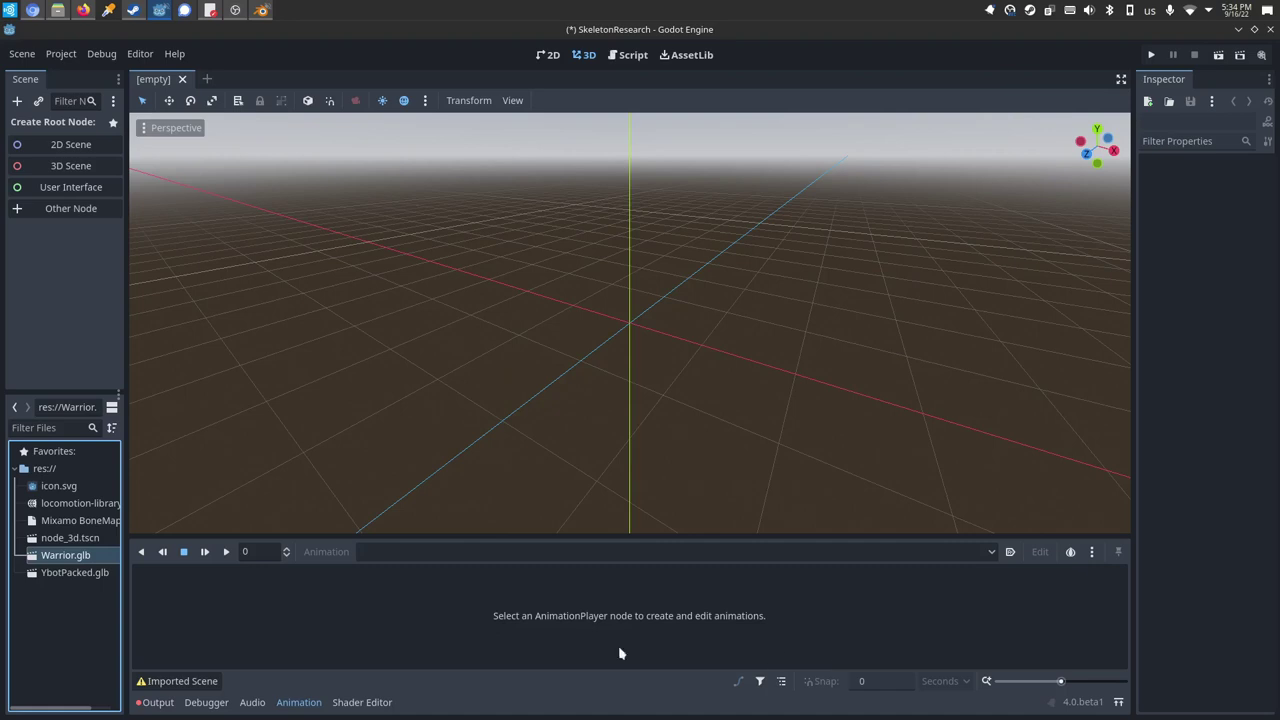
# - Add Warrior.glb to the empty 3D scene and reset its position to the origin
pyautogui.moveTo(50, 556); pyautogui.dragTo(617, 330)
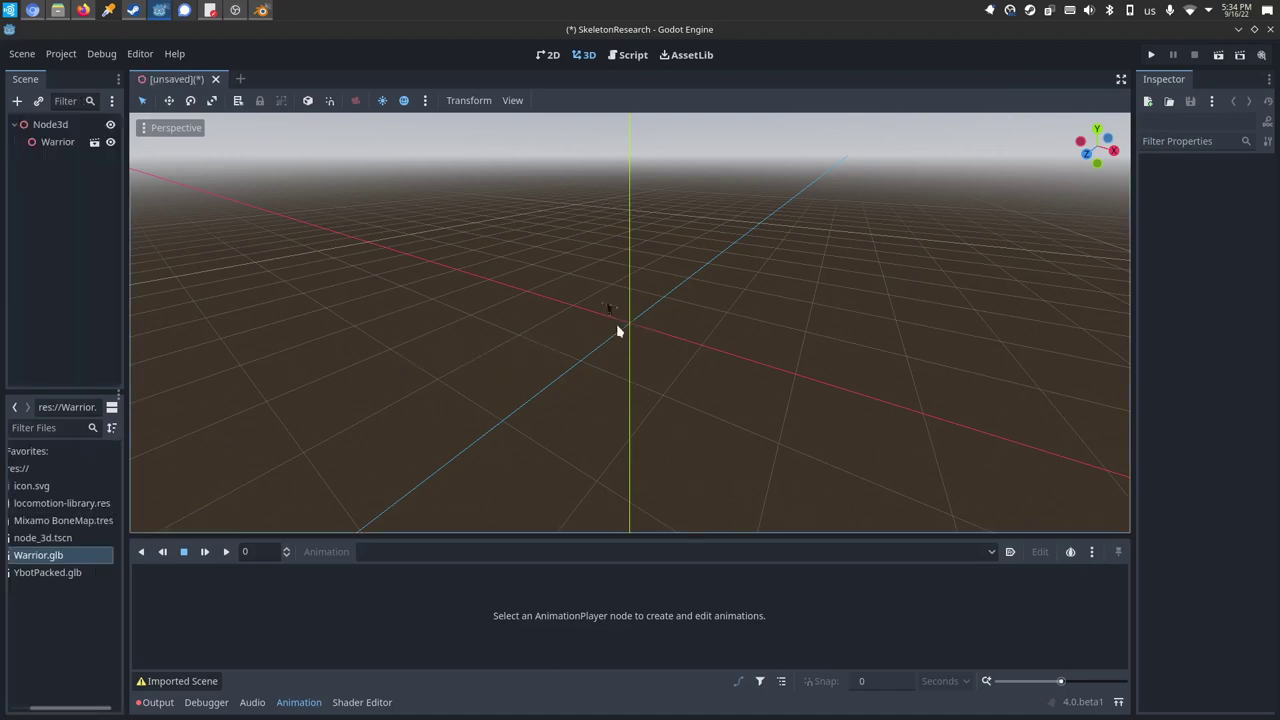
pyautogui.click(57, 142)
pyautogui.click(1271, 193)
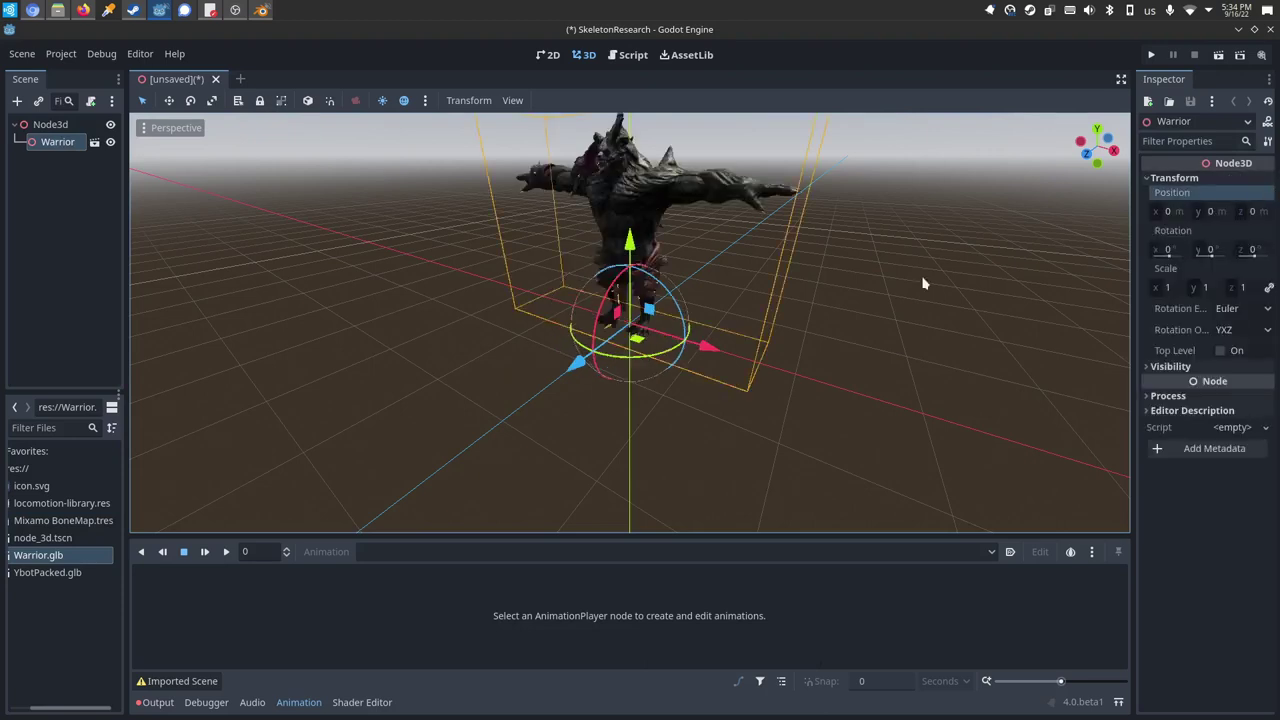
pyautogui.click(843, 381)
pyautogui.scroll(3, 606, 271)
# - Make the Warrior instance local and check which animations its AnimationPlayer contains
pyautogui.rightClick(63, 143)
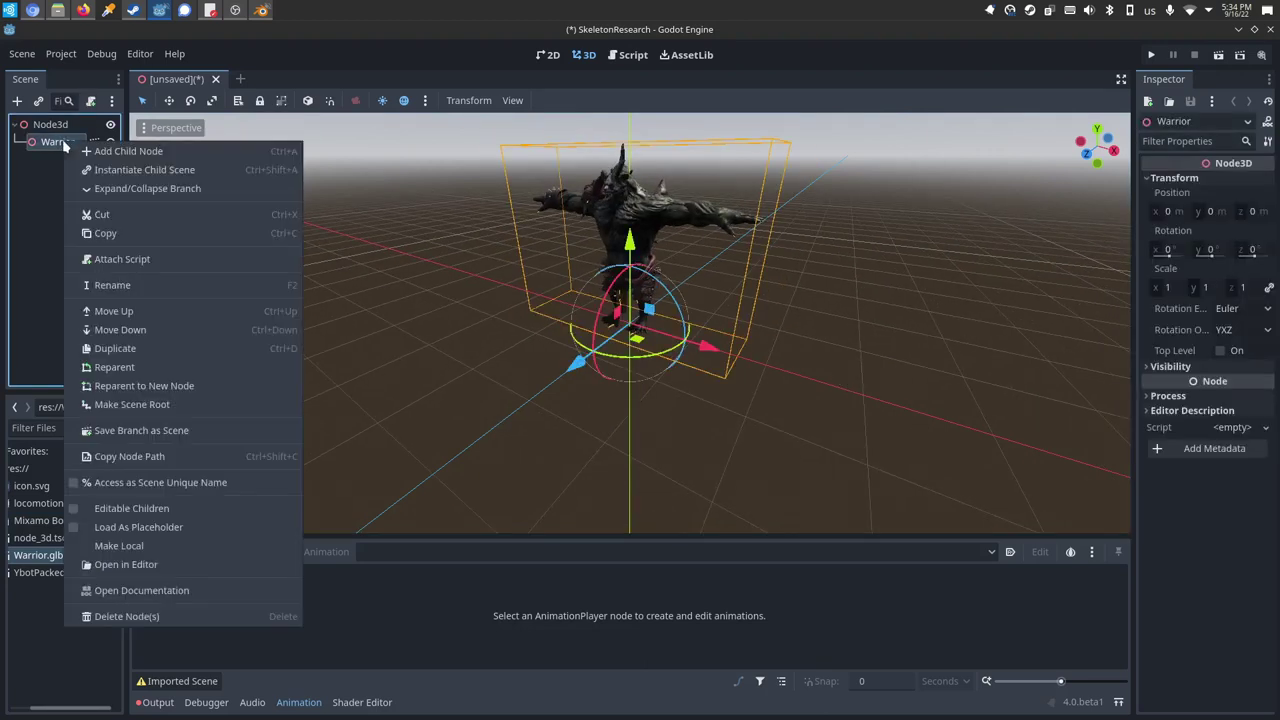
pyautogui.click(118, 549)
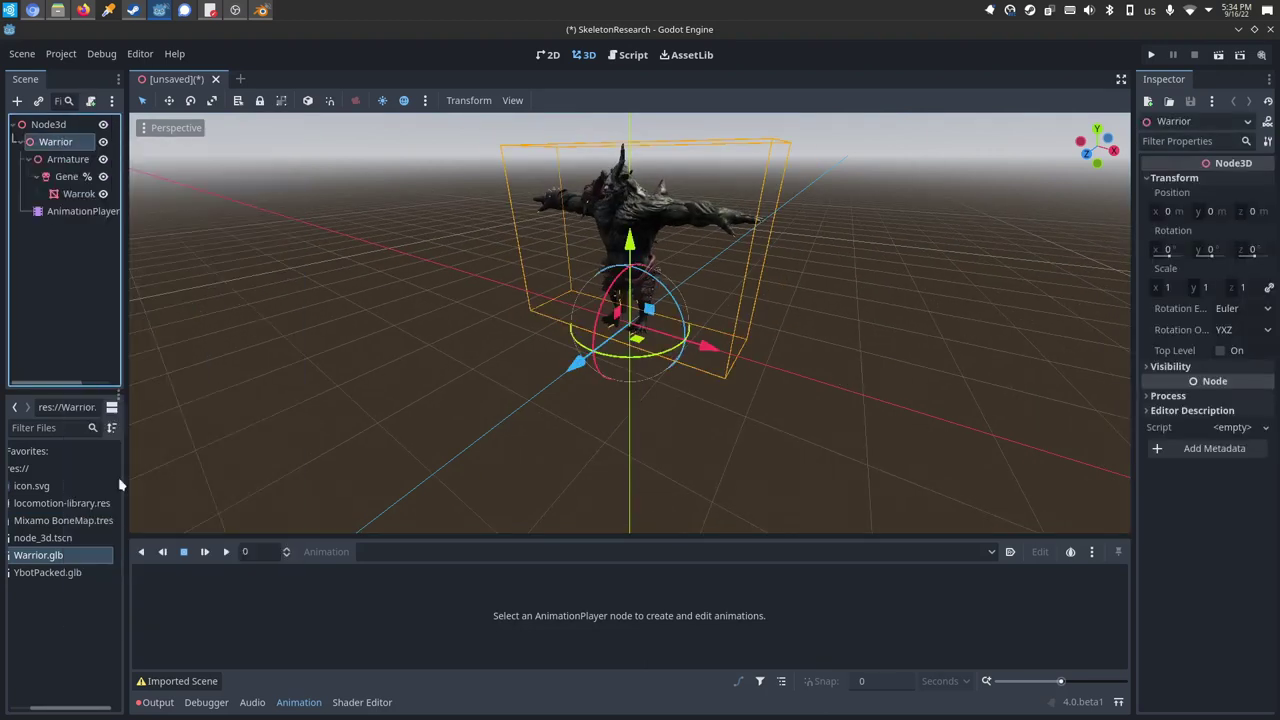
pyautogui.click(70, 213)
pyautogui.click(362, 552)
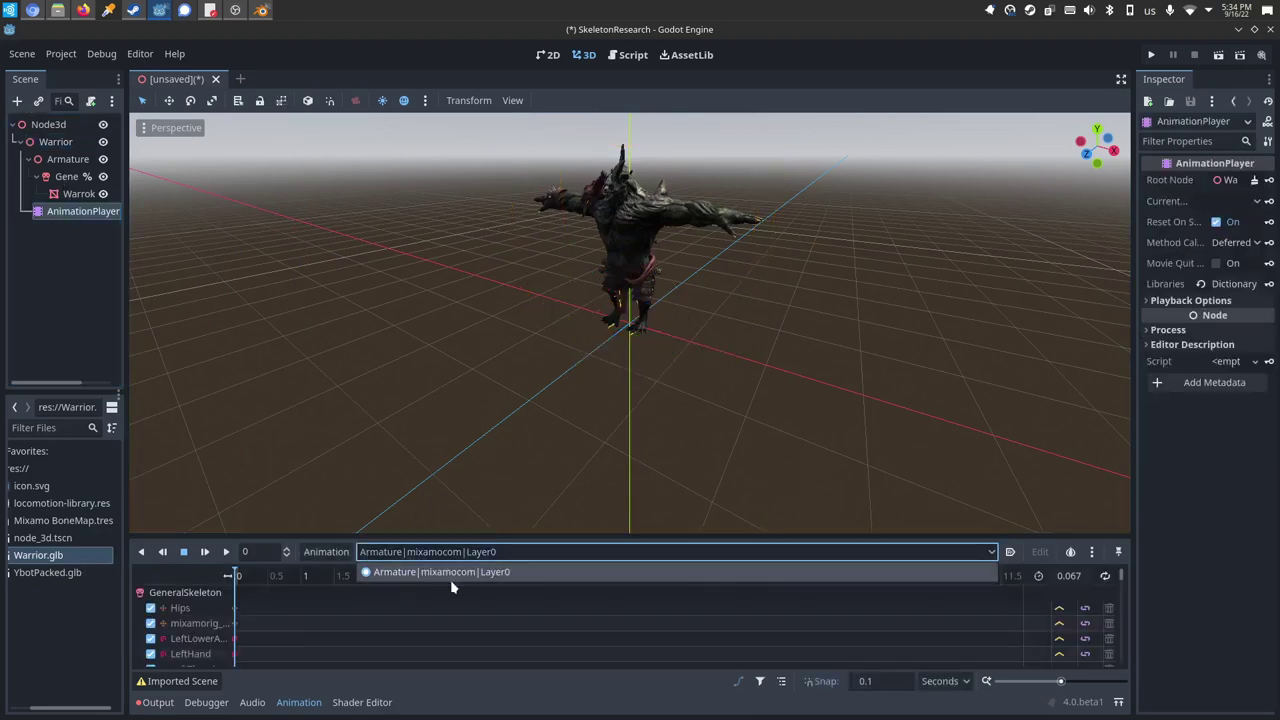
pyautogui.click(518, 575)
# - Load locomotion-library.res into the Warrior's AnimationPlayer through the animation library manager
pyautogui.click(326, 552)
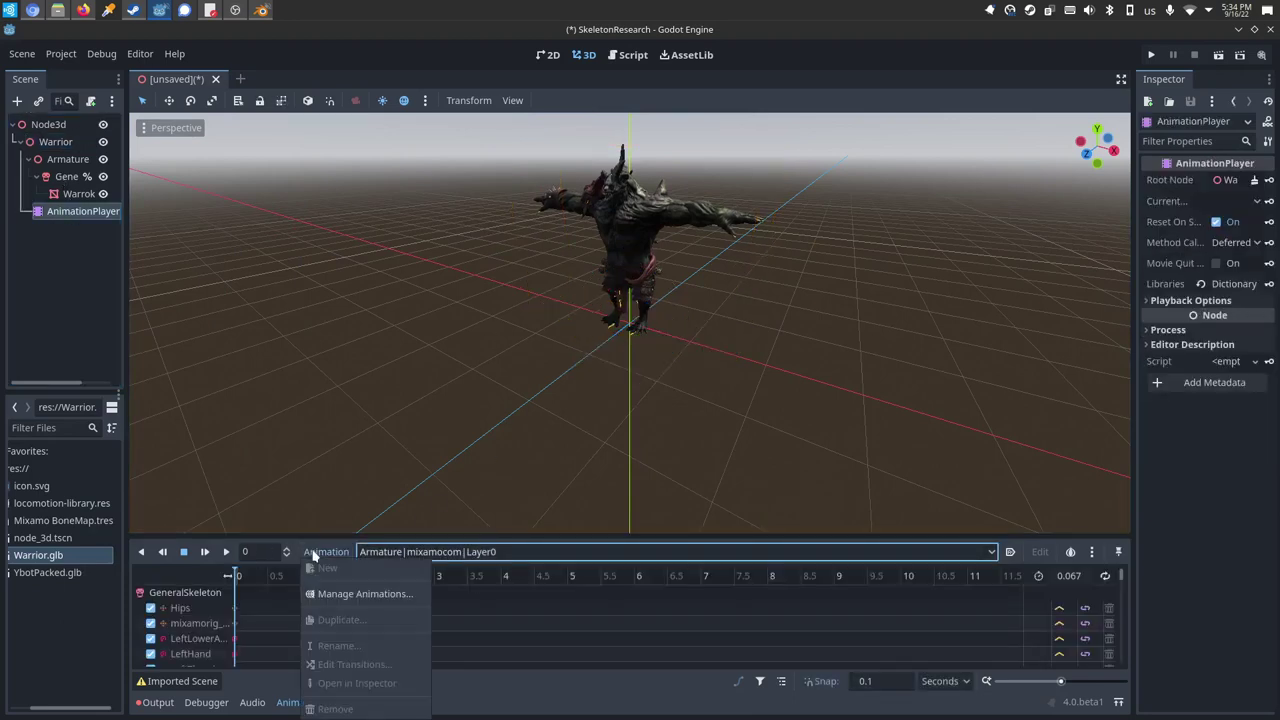
pyautogui.click(357, 596)
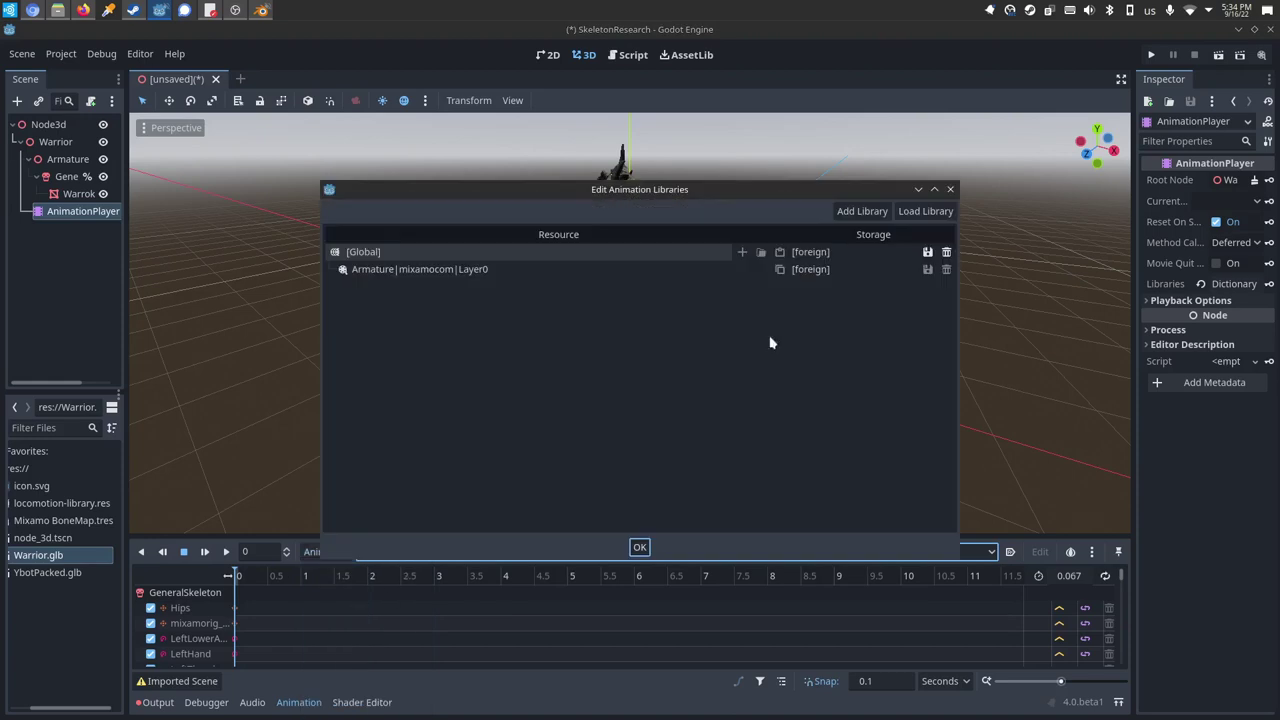
pyautogui.click(916, 213)
pyautogui.click(270, 183)
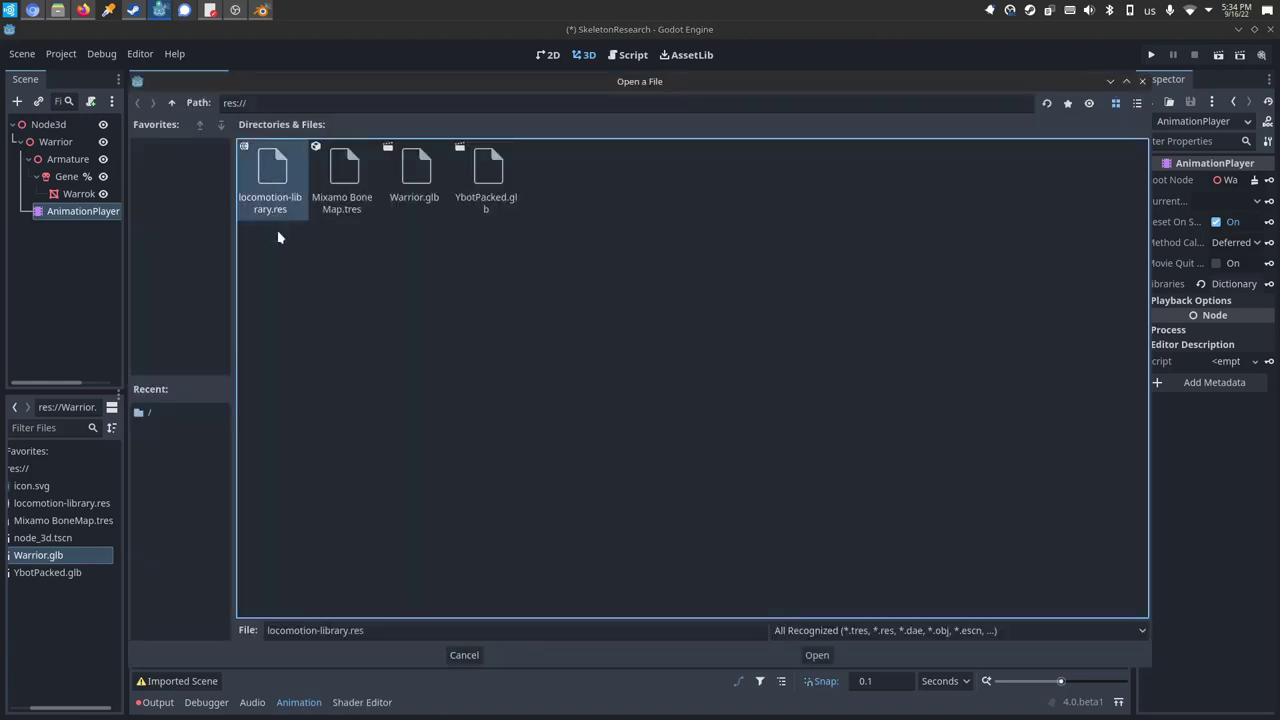
pyautogui.click(817, 655)
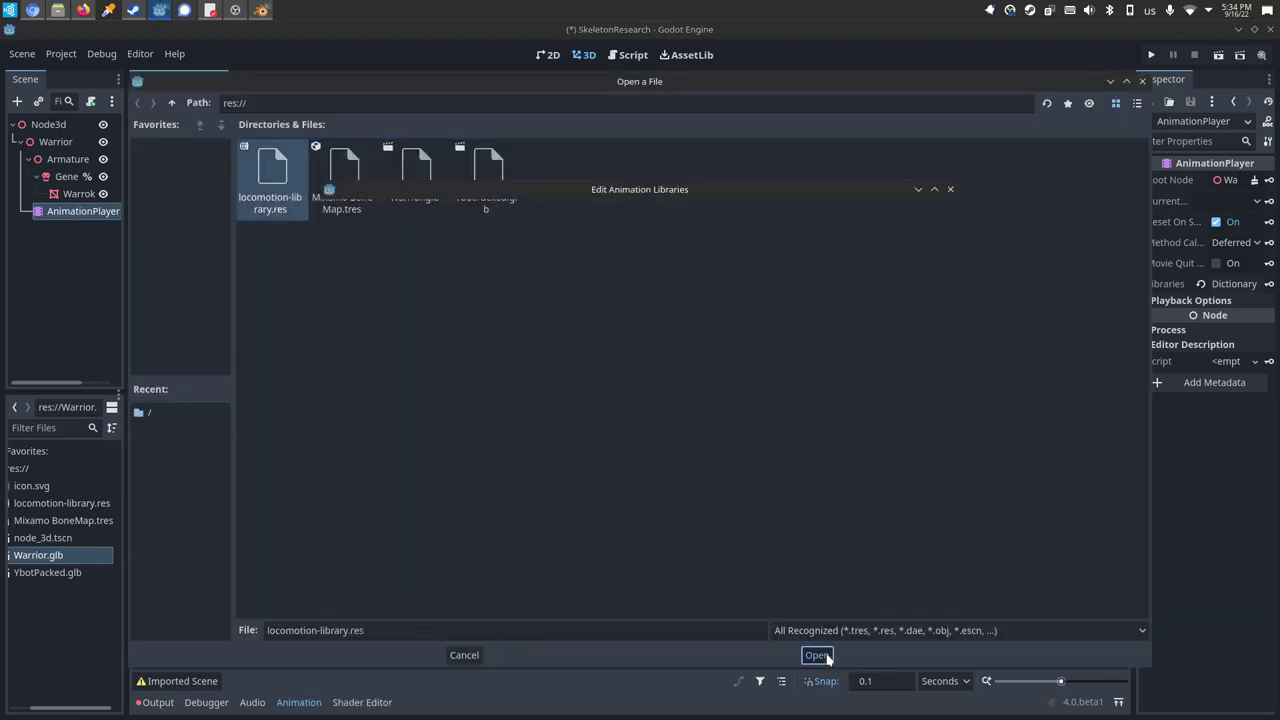
pyautogui.click(642, 547)
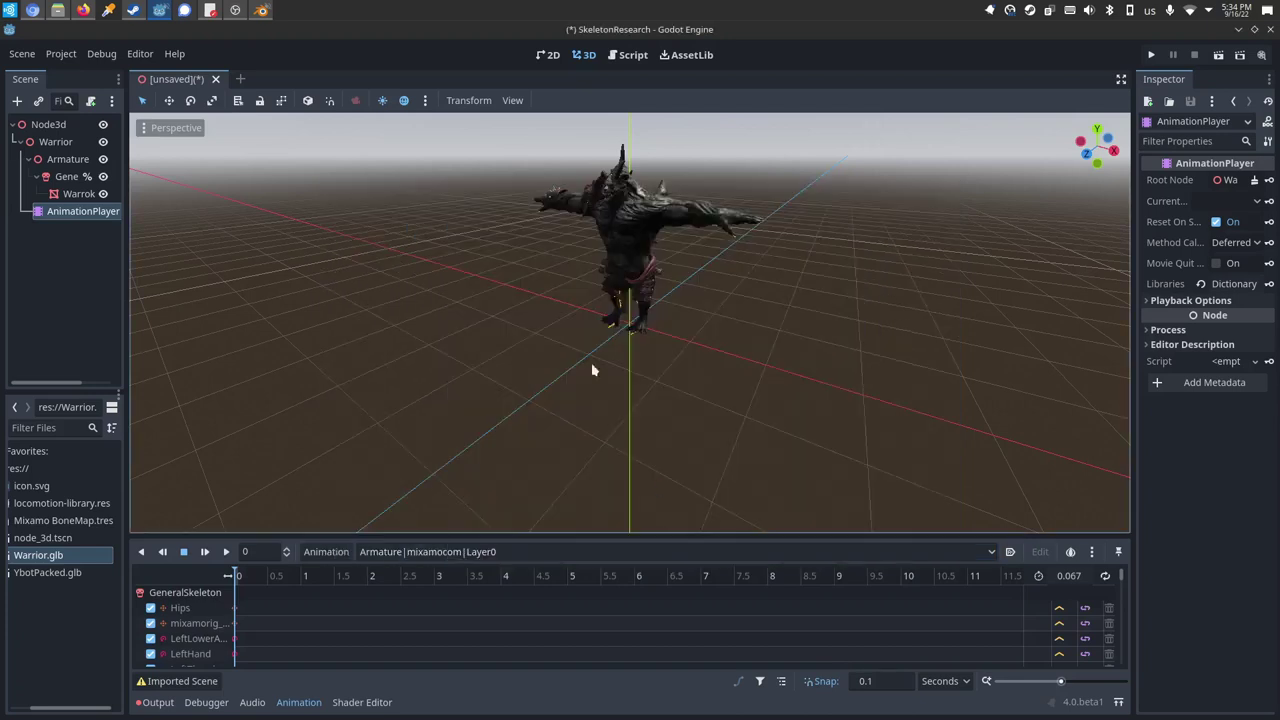
# - Play the locomotion-library idle animation on the Warrior
pyautogui.click(506, 551)
pyautogui.click(422, 608)
pyautogui.click(390, 556)
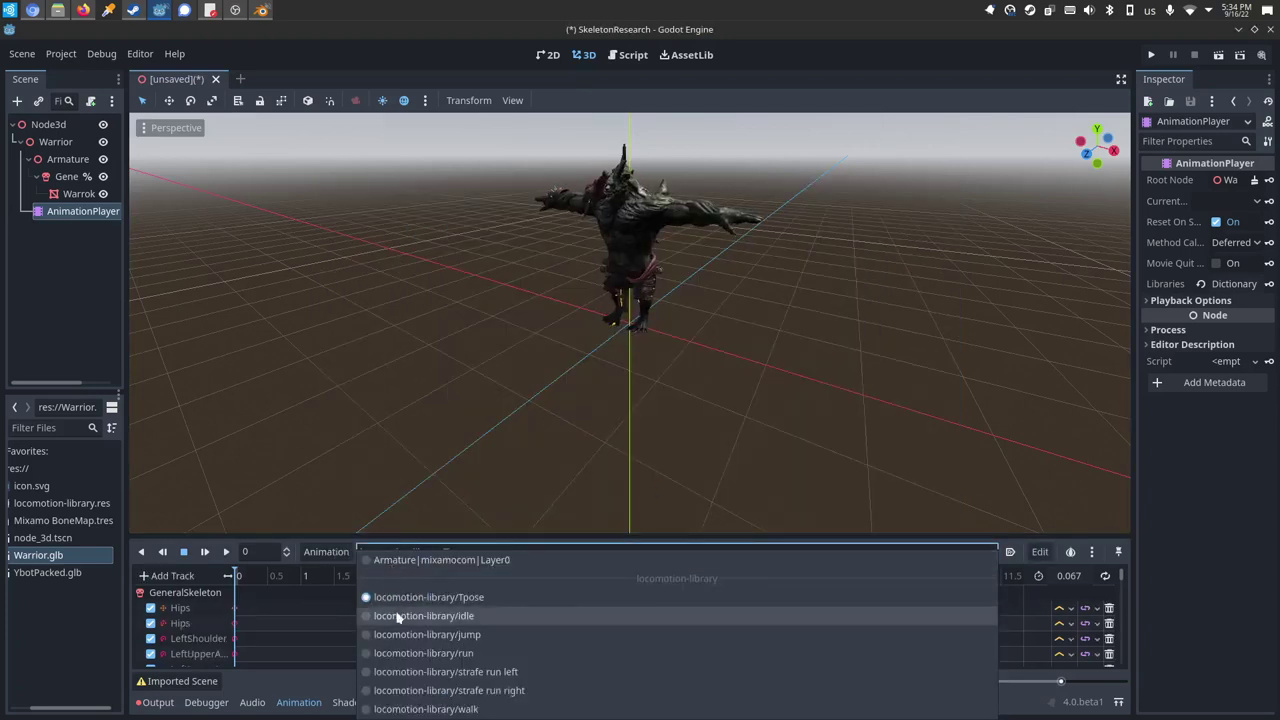
pyautogui.click(390, 620)
pyautogui.click(226, 551)
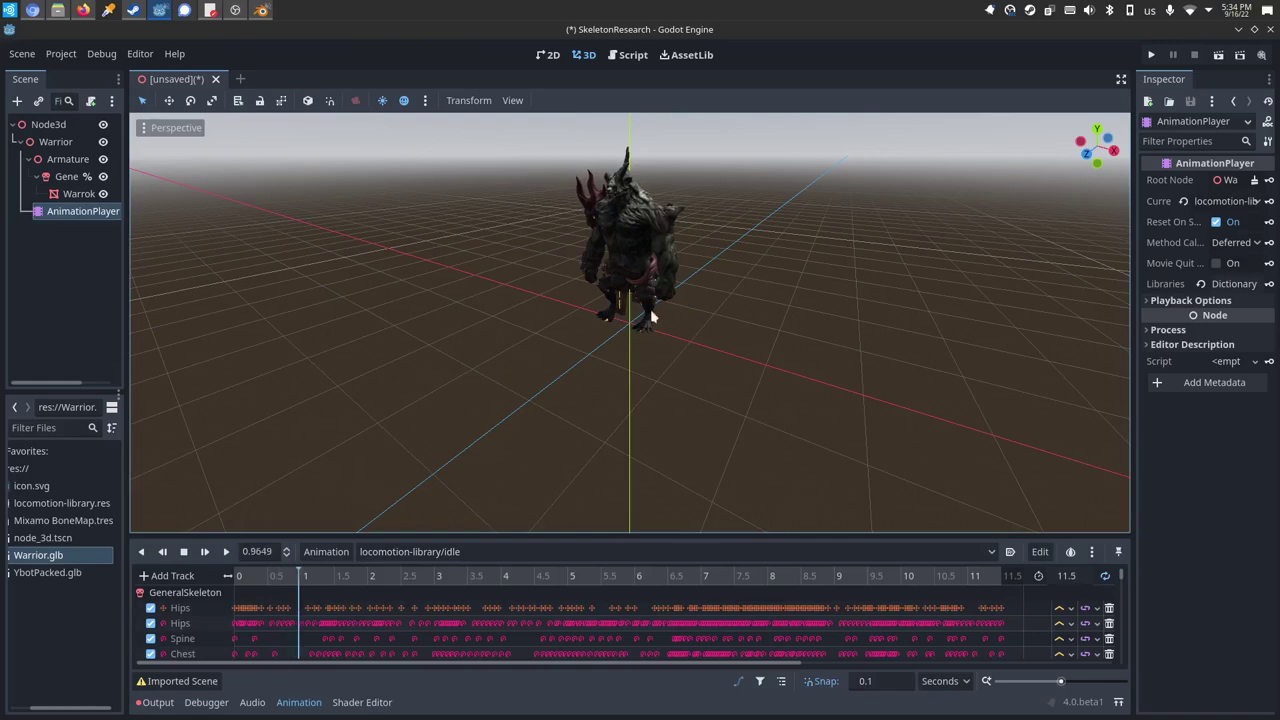
# - Play the locomotion-library strafe run right animation on the Warrior and examine its motion
pyautogui.click(560, 553)
pyautogui.click(507, 640)
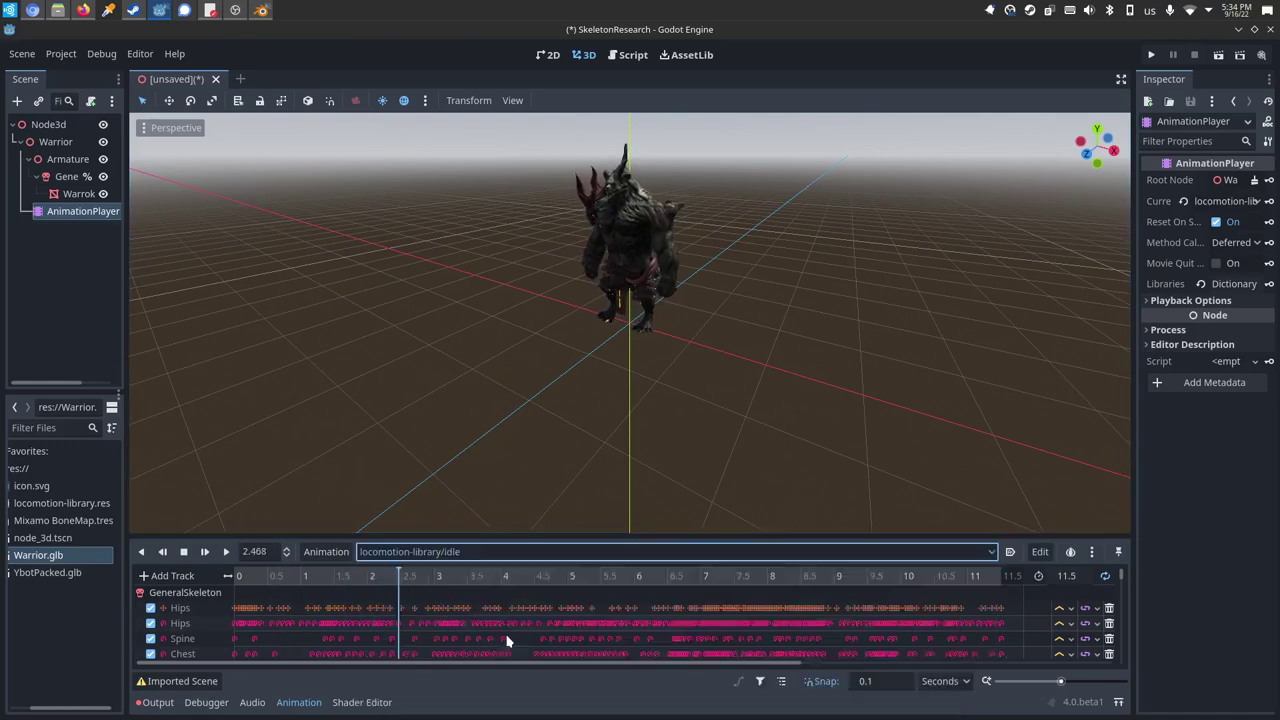
pyautogui.click(543, 551)
pyautogui.click(501, 689)
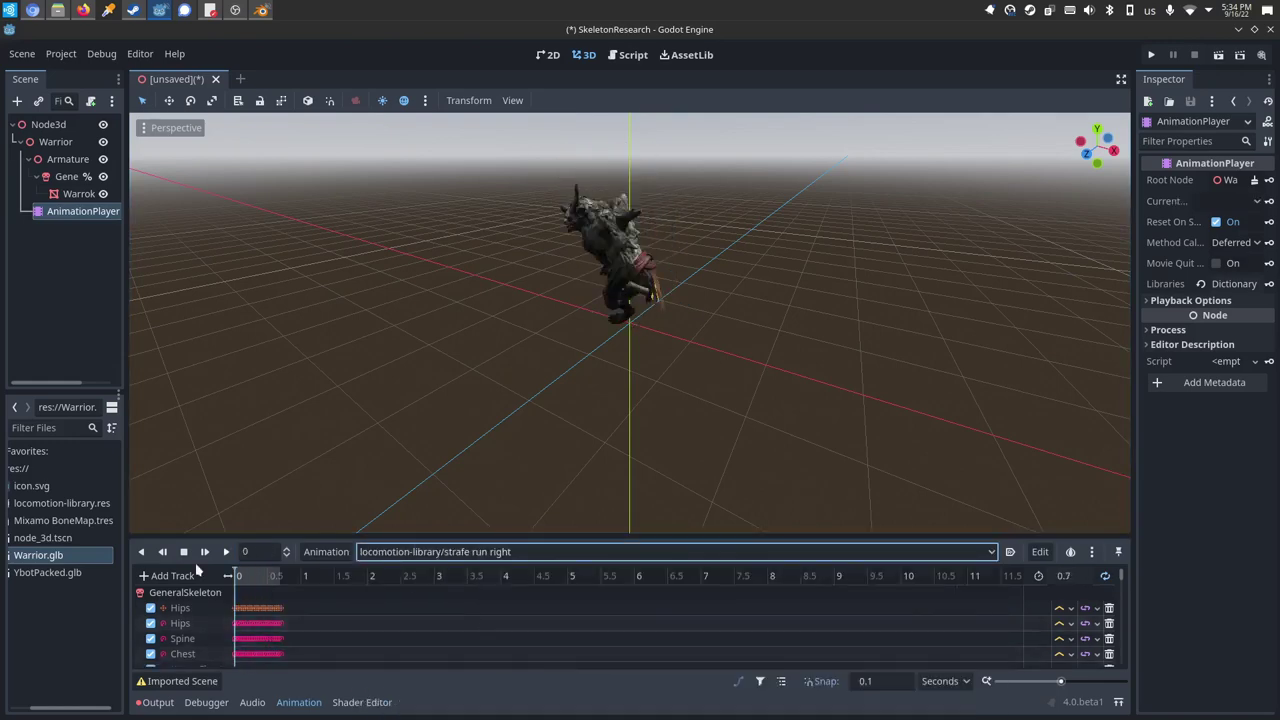
pyautogui.click(226, 551)
pyautogui.moveTo(600, 320); pyautogui.dragTo(1065, 147, button='middle')
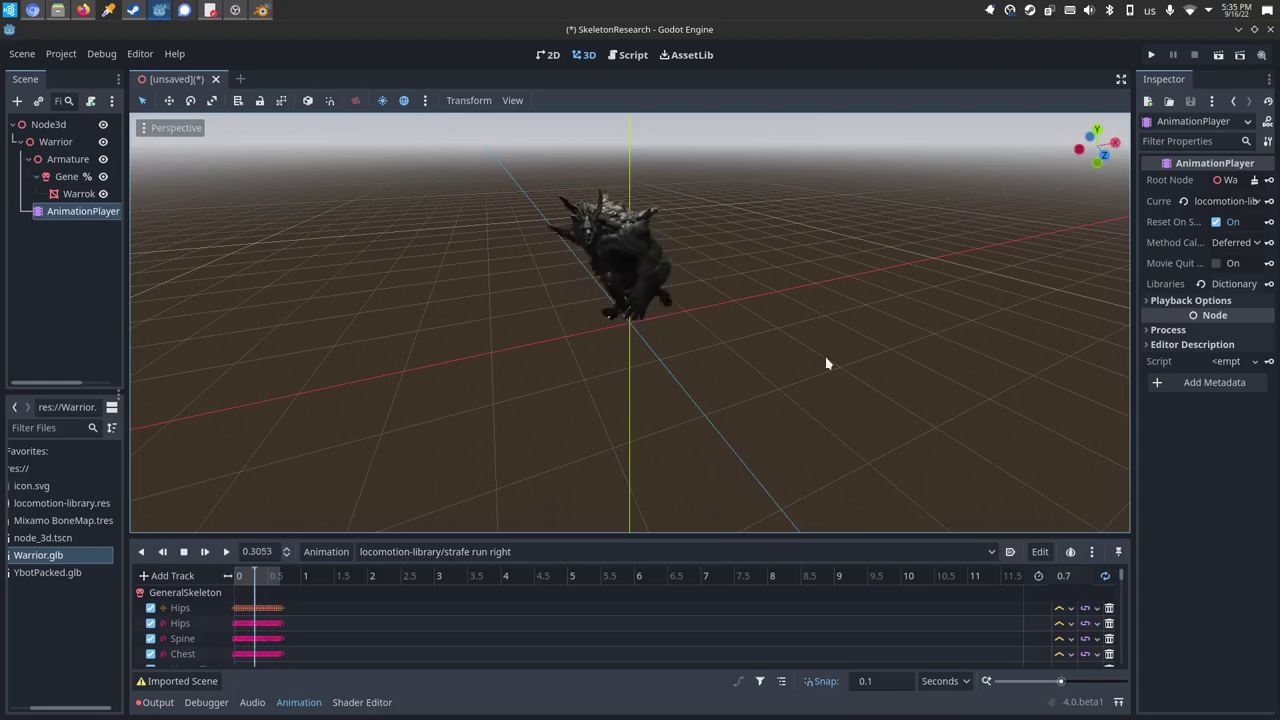
pyautogui.click(600, 551)
pyautogui.click(445, 606)
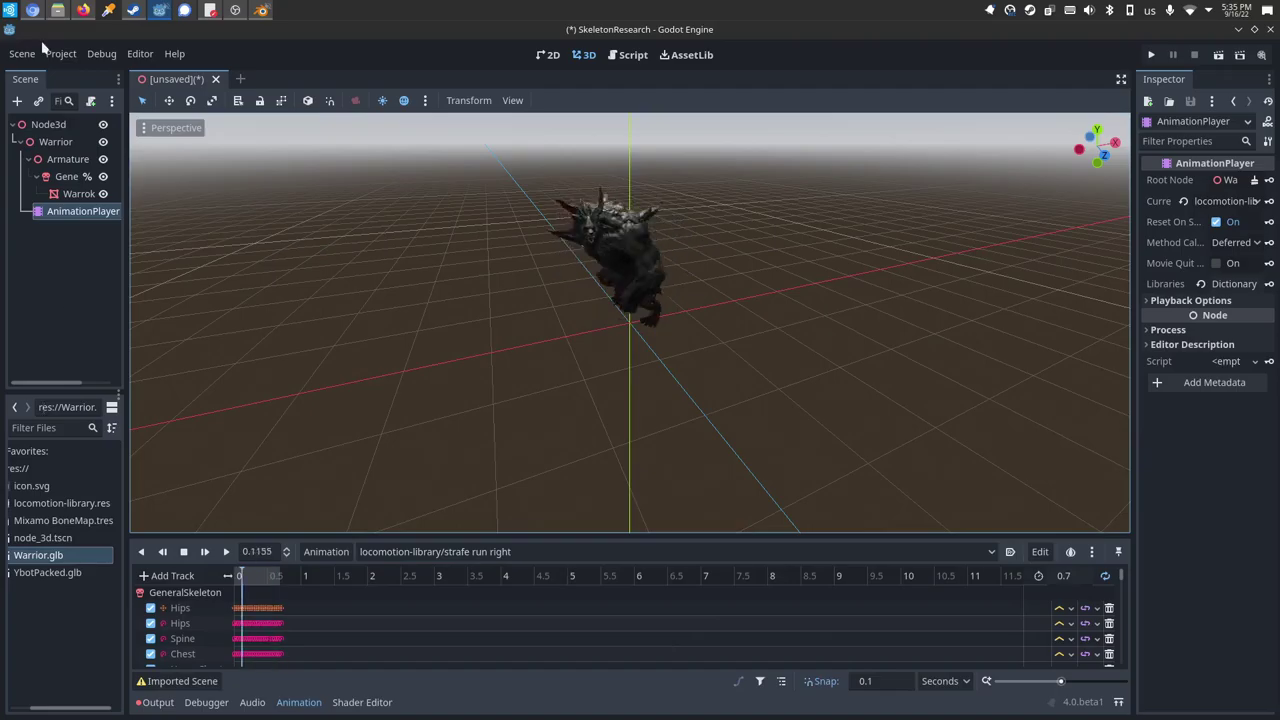
# - Switch to Mixamo in Chromium to examine the original Warrok model's proportions, and return to Godot
pyautogui.click(33, 10)
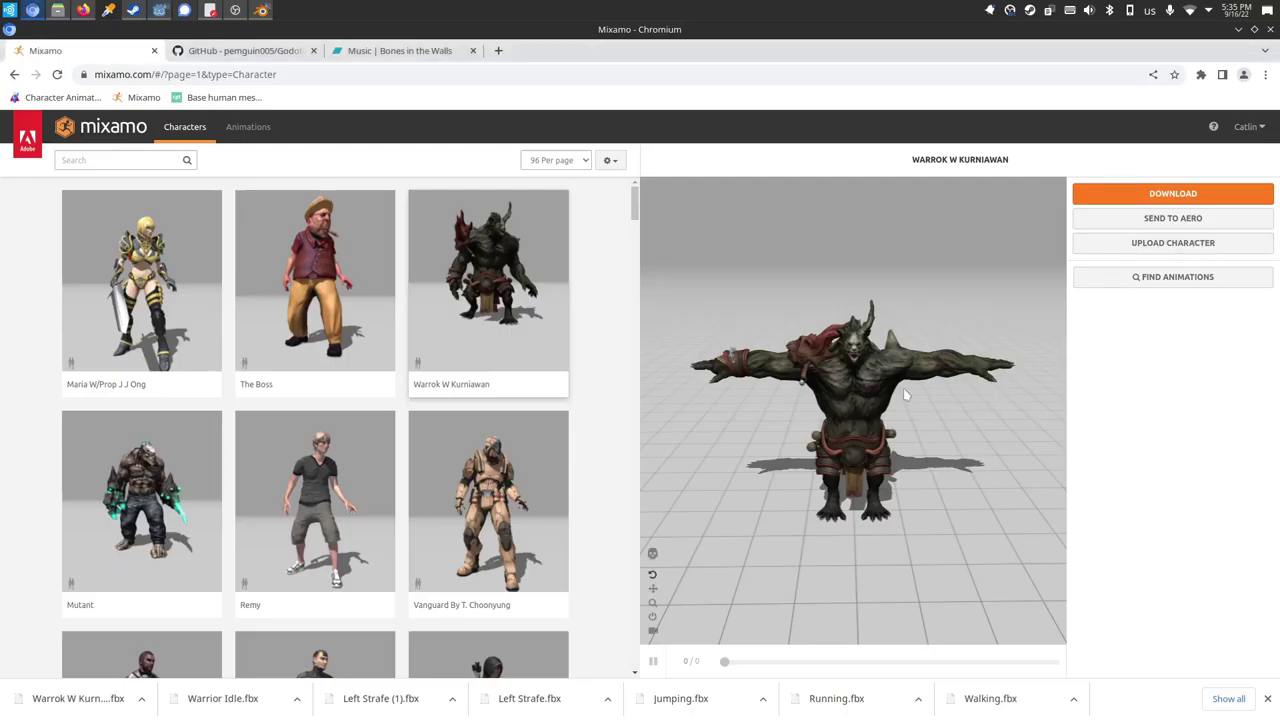
pyautogui.moveTo(873, 355); pyautogui.dragTo(760, 300)
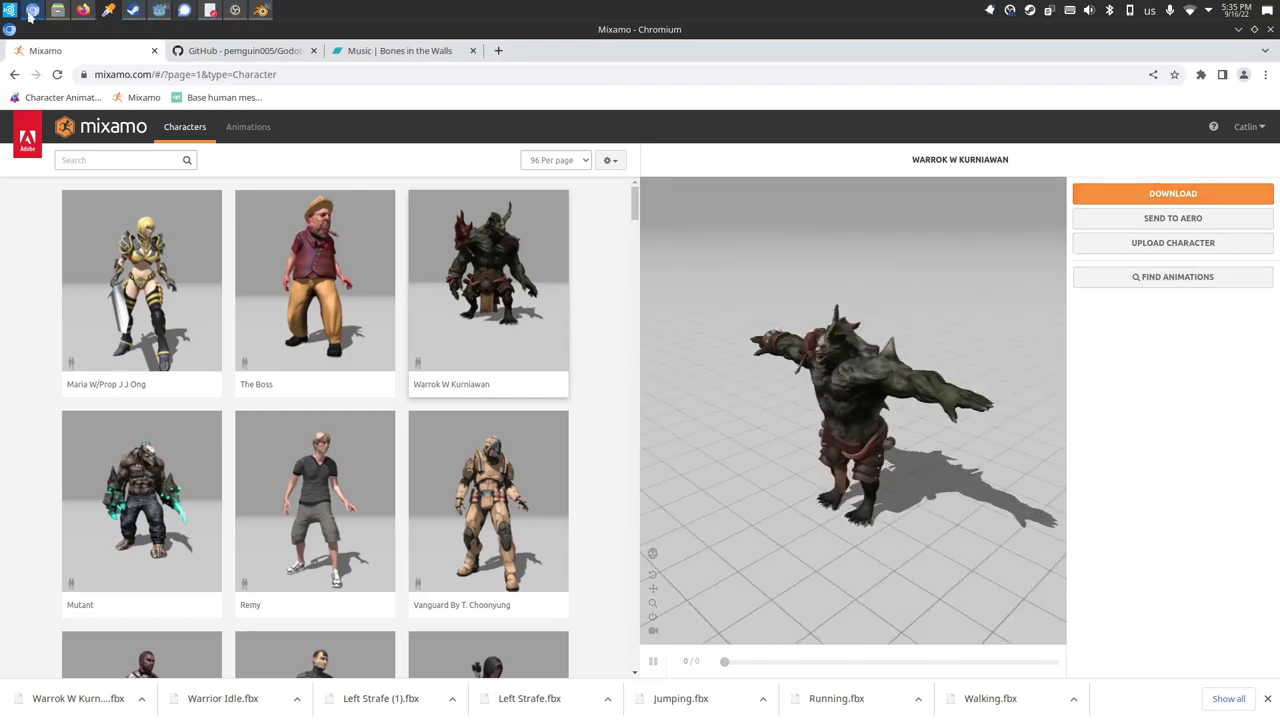
pyautogui.click(159, 10)
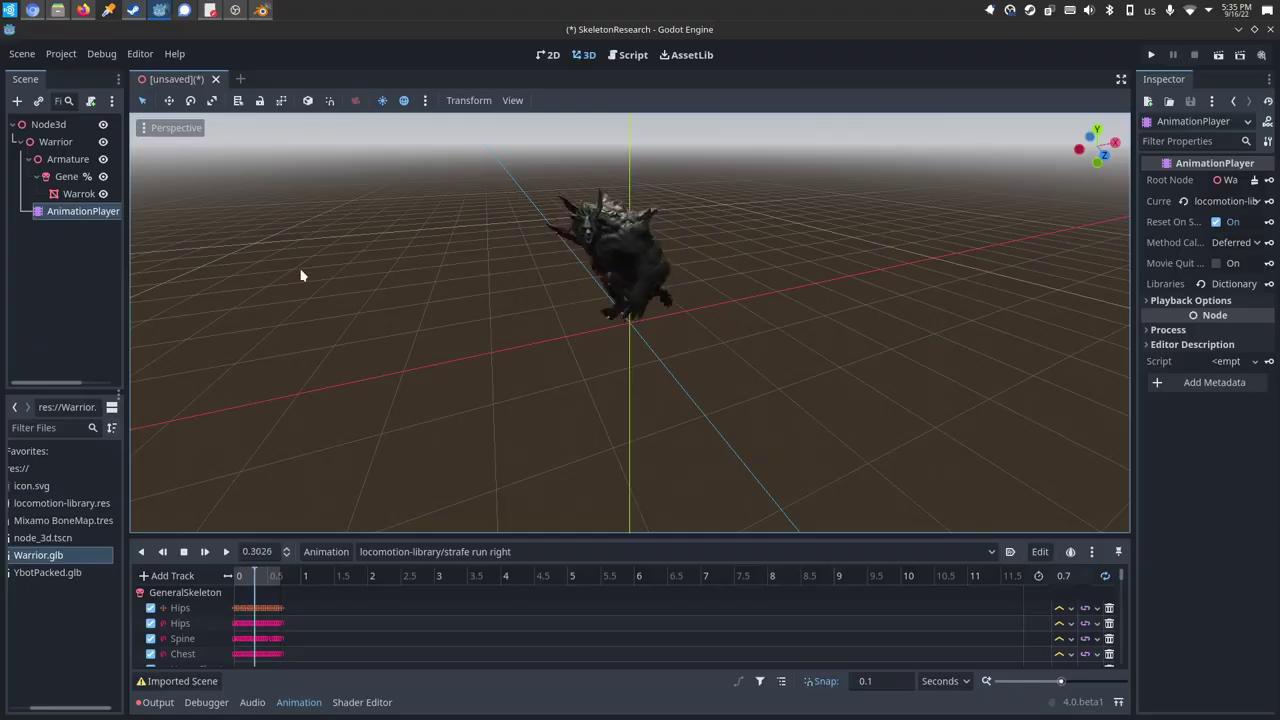
# - Widen the scene and file docks and add Zombie-library.res to the project's res:// folder
pyautogui.click(334, 552)
pyautogui.click(338, 552)
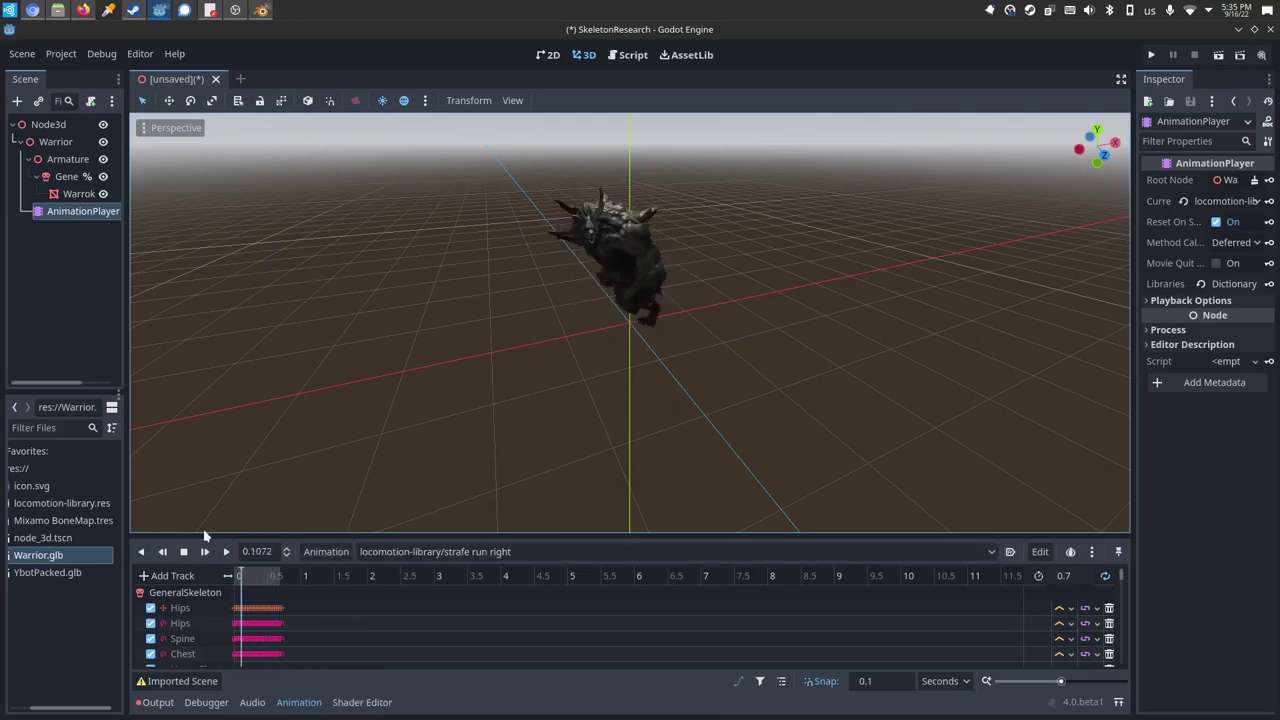
pyautogui.moveTo(126, 605); pyautogui.dragTo(176, 600)
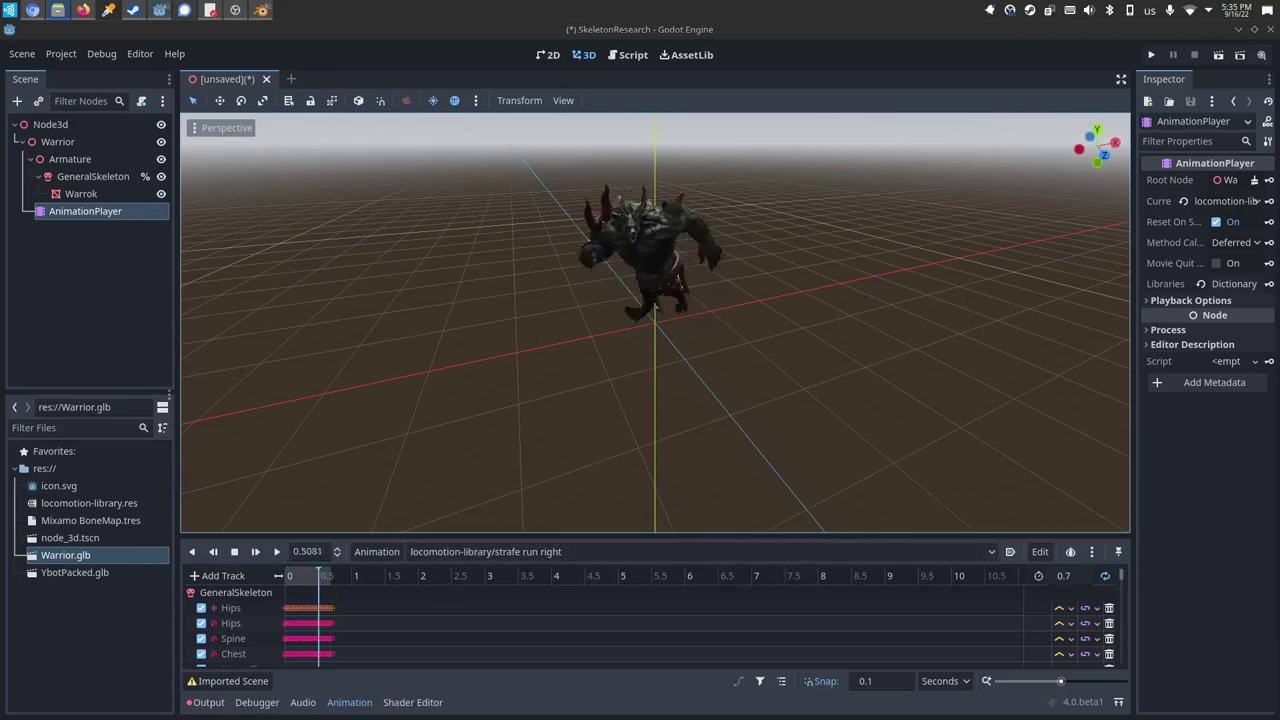
pyautogui.moveTo(840, 660); pyautogui.dragTo(96, 592)
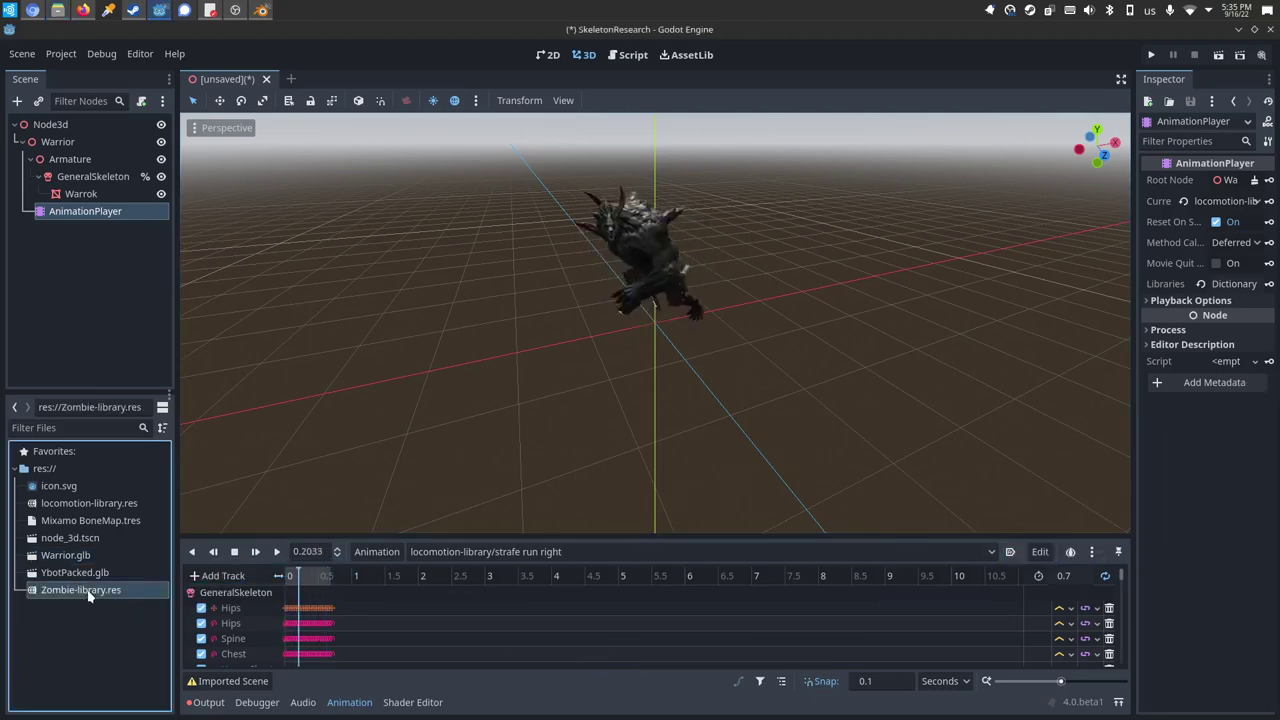
# - Load Zombie-library.res into the Warrior's AnimationPlayer through the animation library manager
pyautogui.click(378, 551)
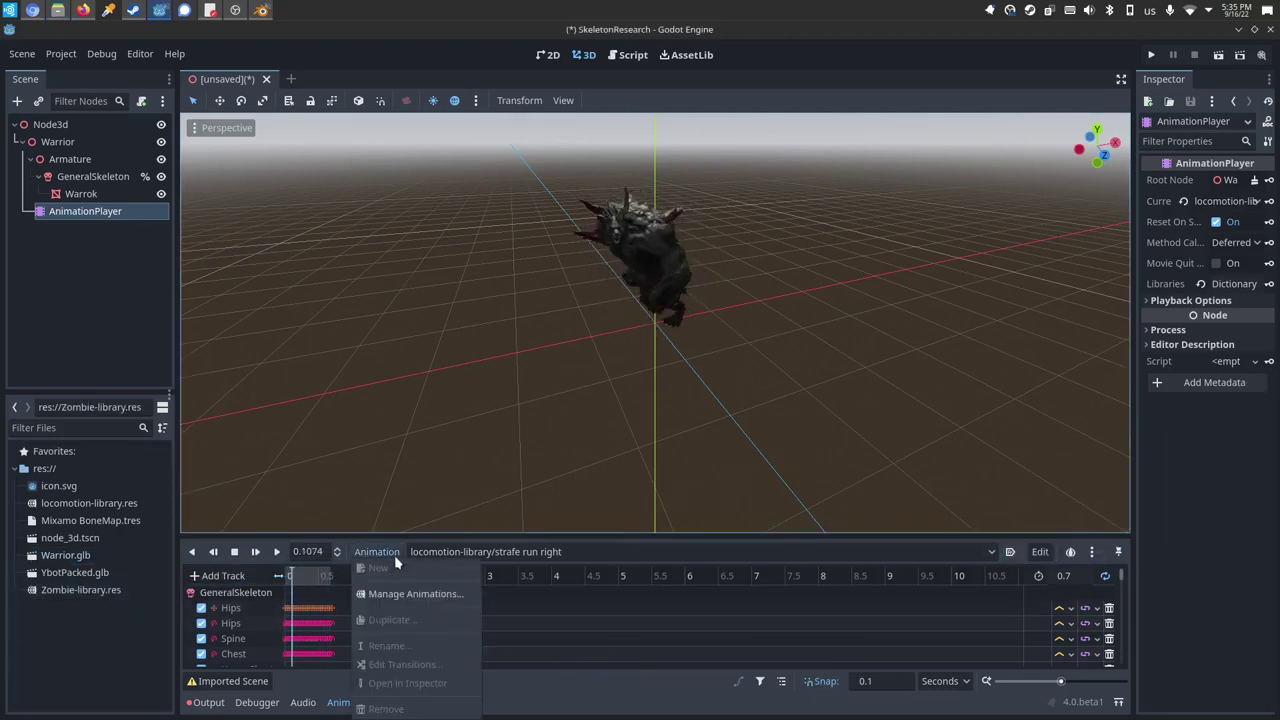
pyautogui.click(404, 590)
pyautogui.click(928, 211)
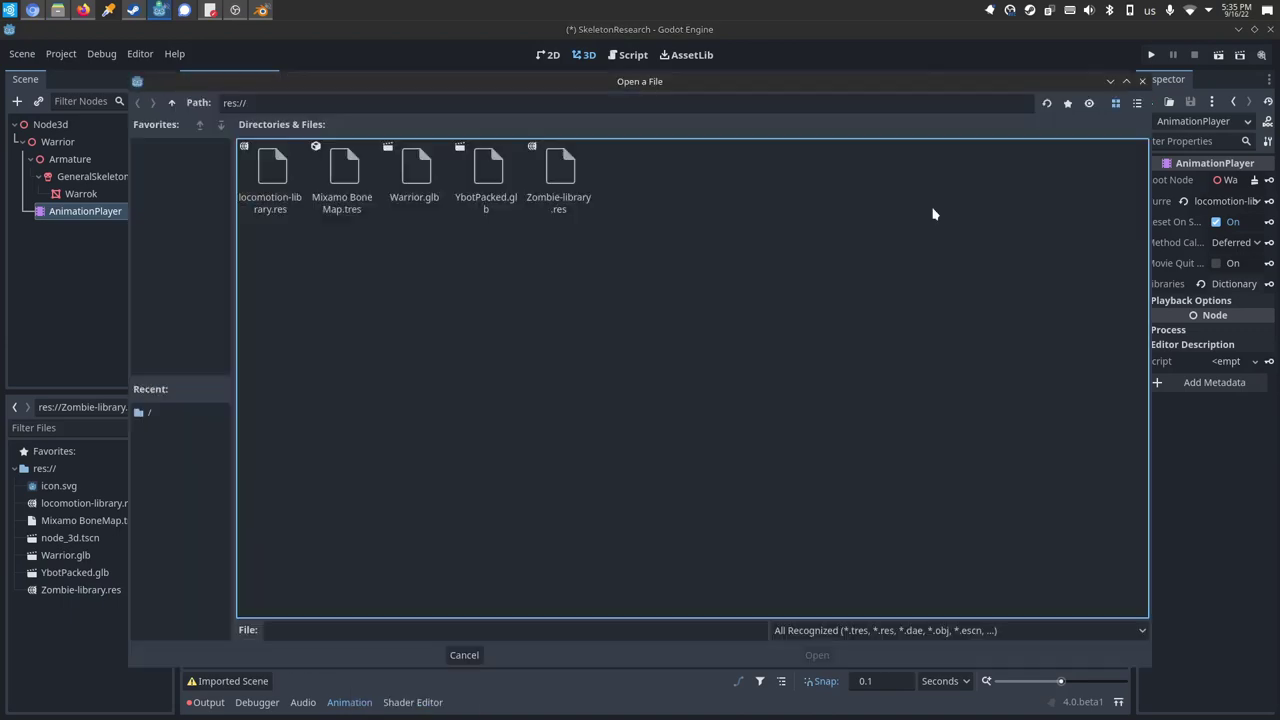
pyautogui.click(555, 191)
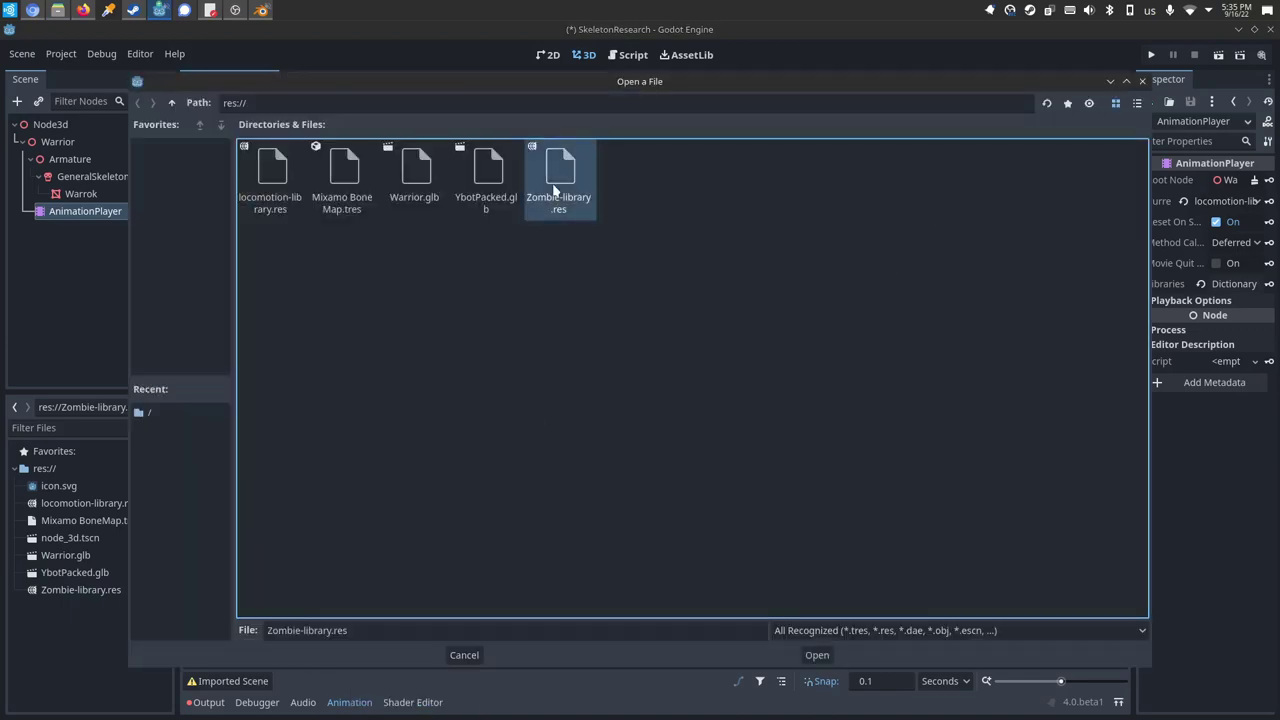
pyautogui.click(815, 656)
pyautogui.click(640, 547)
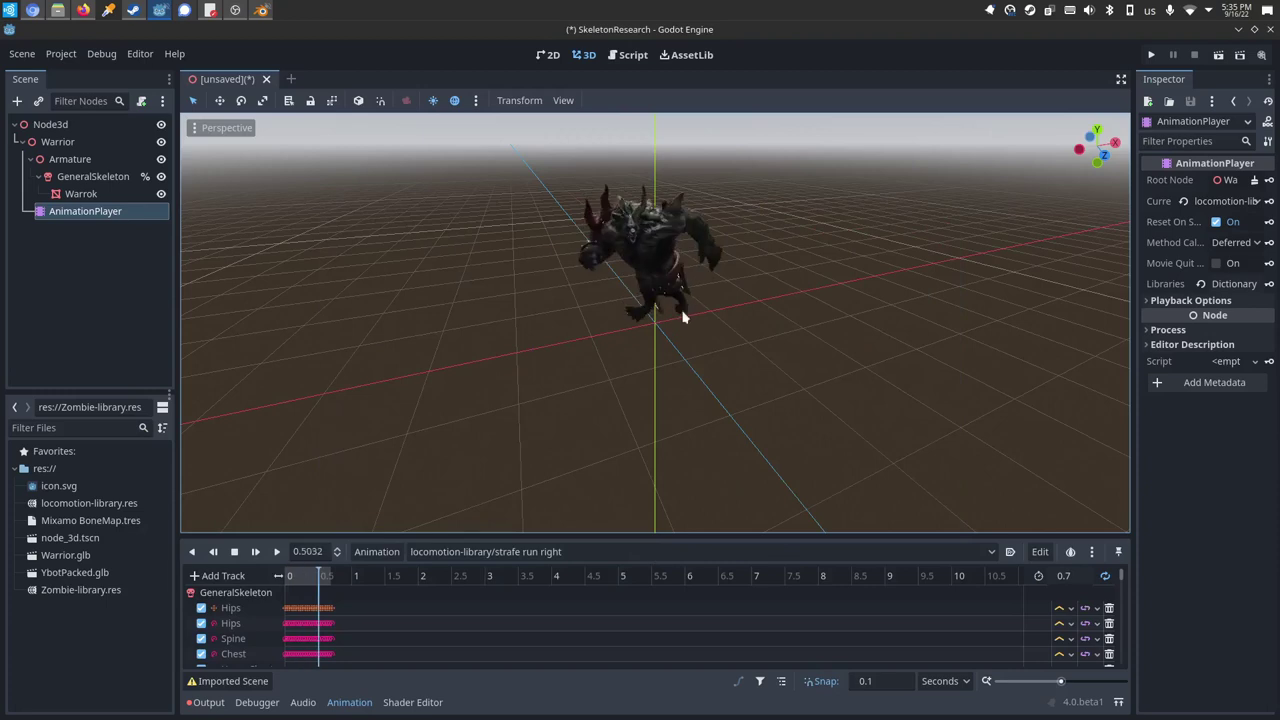
# - Play the Zombie-library die forward and kick2 animations on the Warrior and examine how they look
pyautogui.click(560, 551)
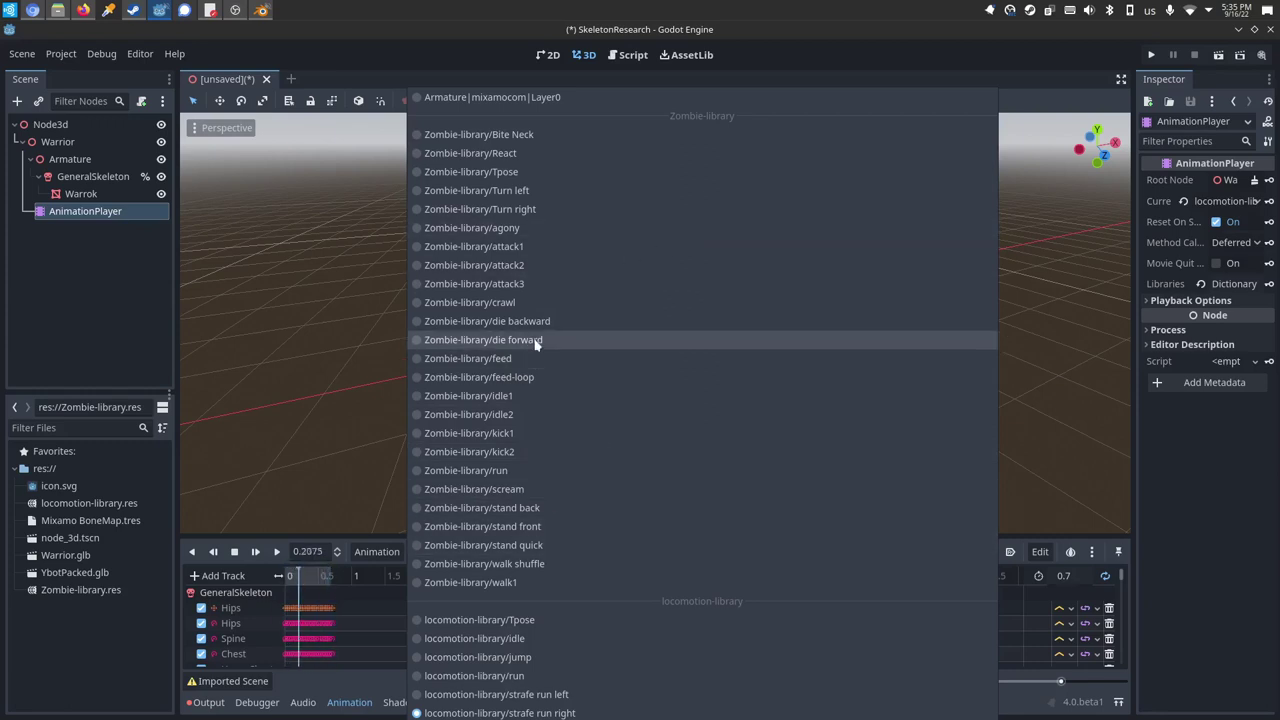
pyautogui.click(571, 339)
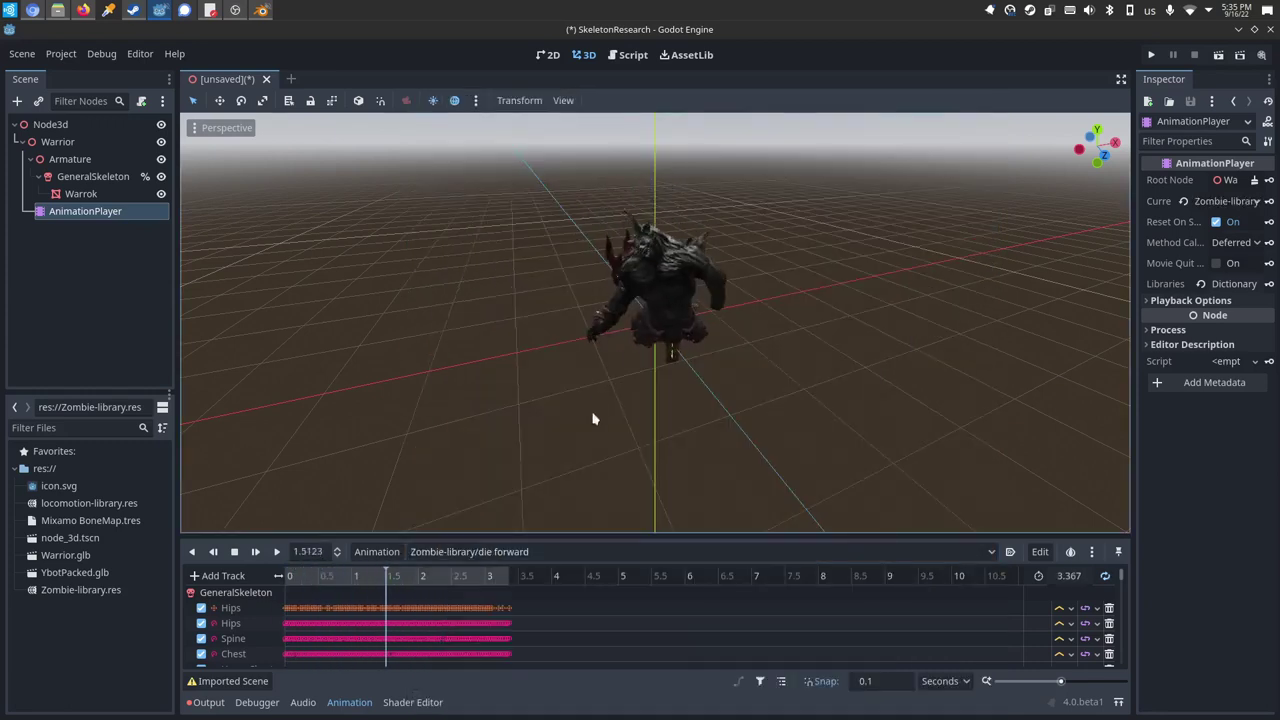
pyautogui.click(496, 558)
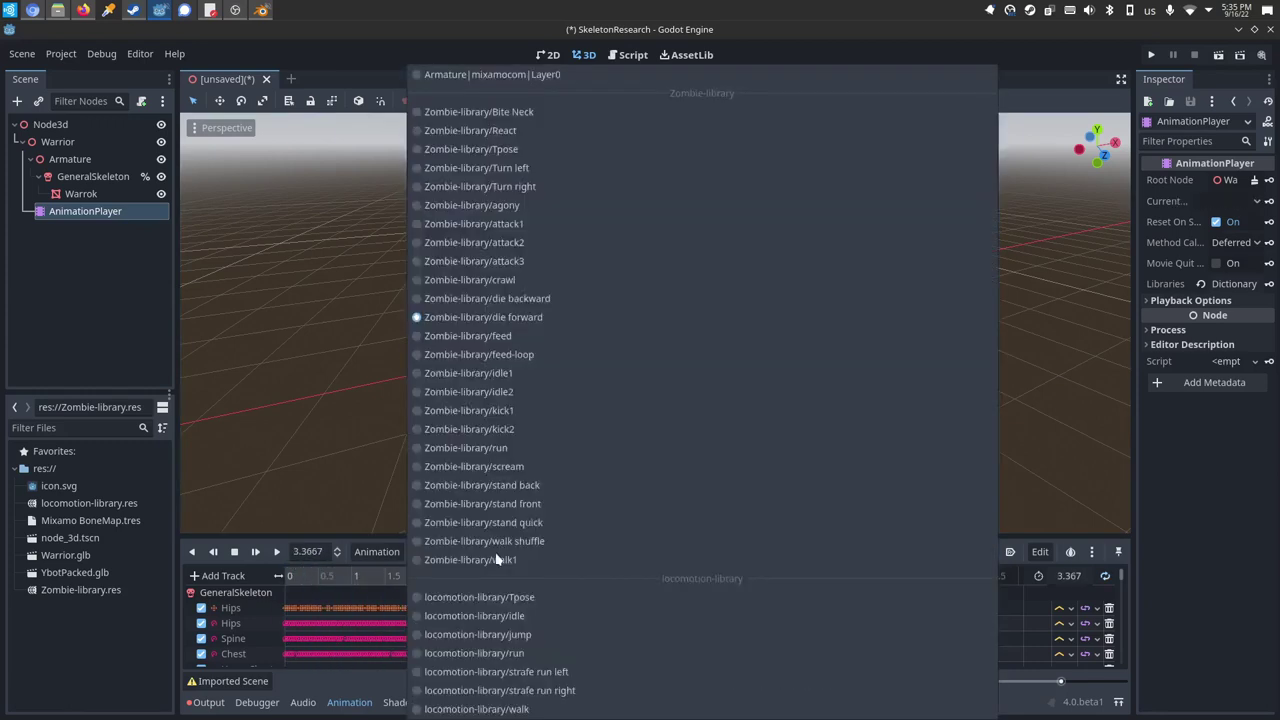
pyautogui.click(491, 433)
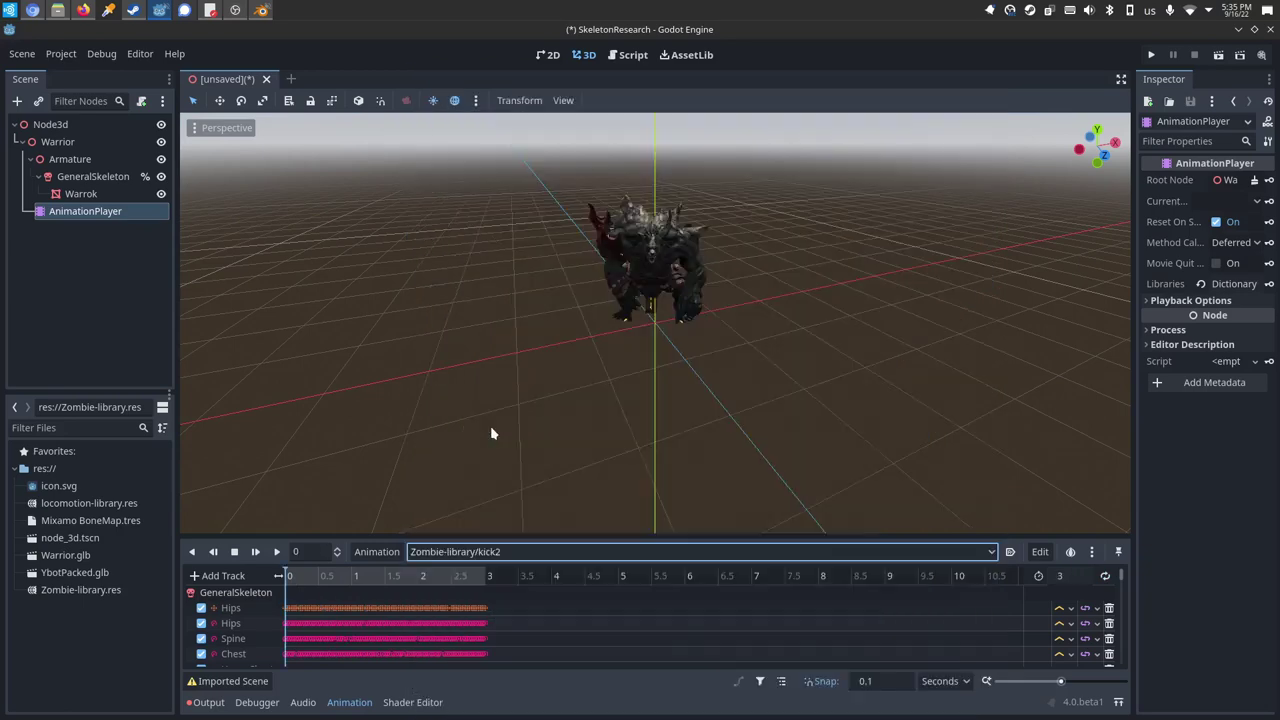
pyautogui.click(276, 551)
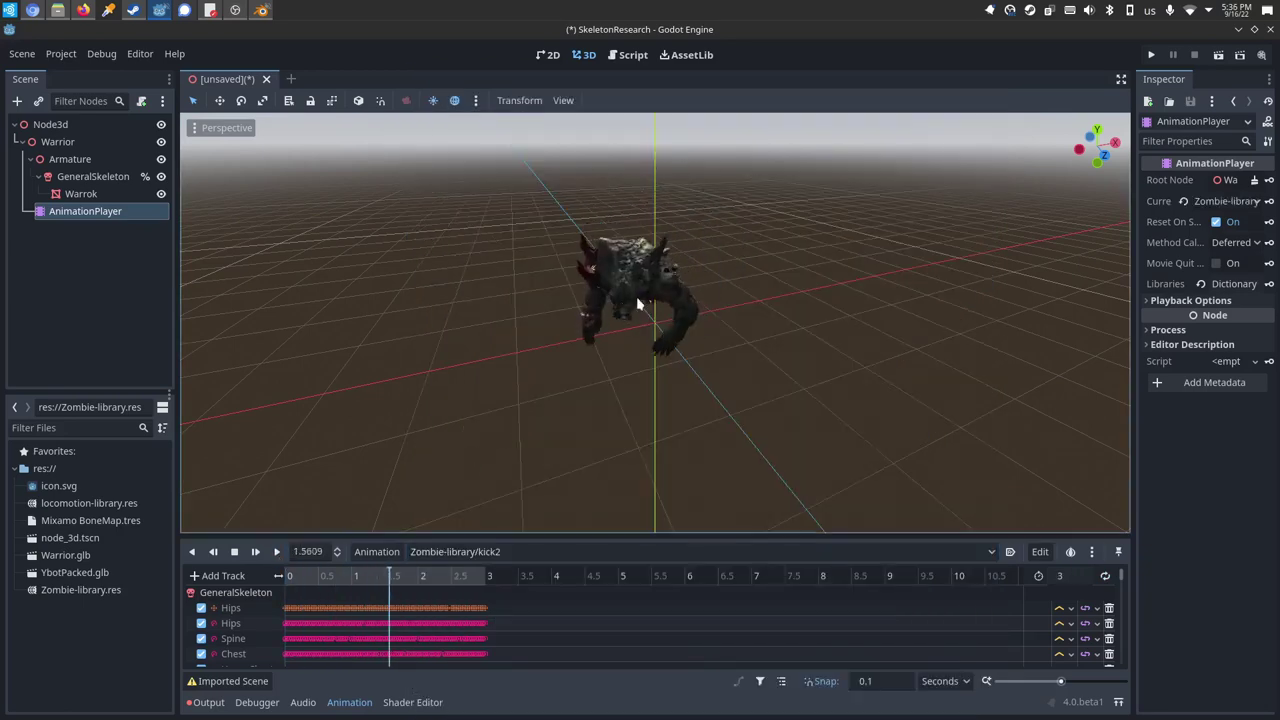
pyautogui.moveTo(628, 338); pyautogui.dragTo(760, 322, button='middle')
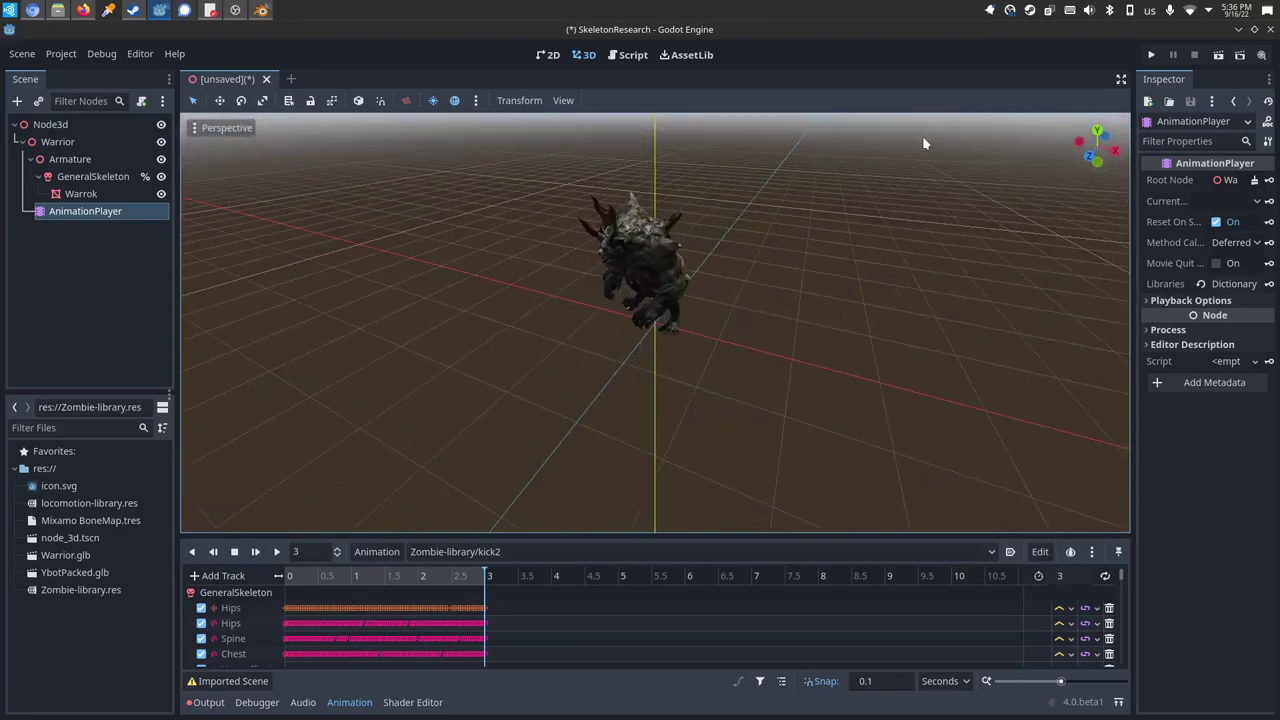
# - Delete the React, Tpose, Turn left, Turn right, agony and attack1 animations from Zombie-library in the animation library manager
pyautogui.click(376, 551)
pyautogui.click(382, 598)
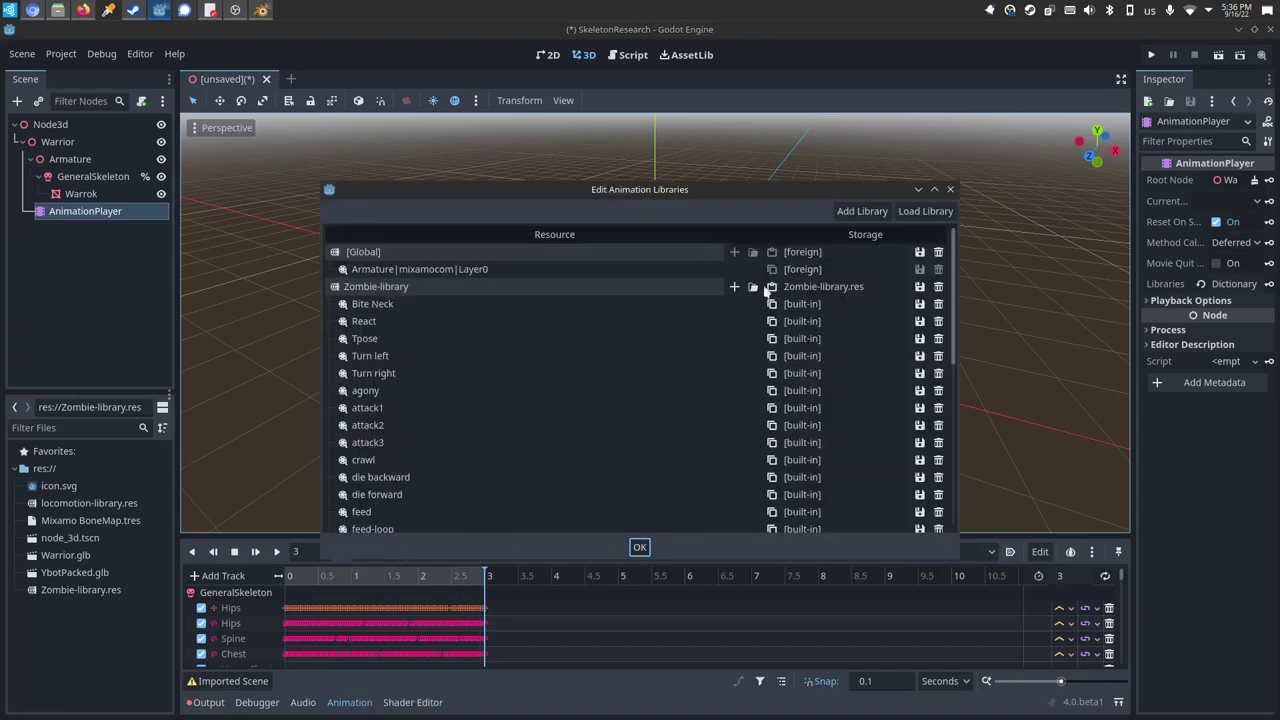
pyautogui.click(938, 321)
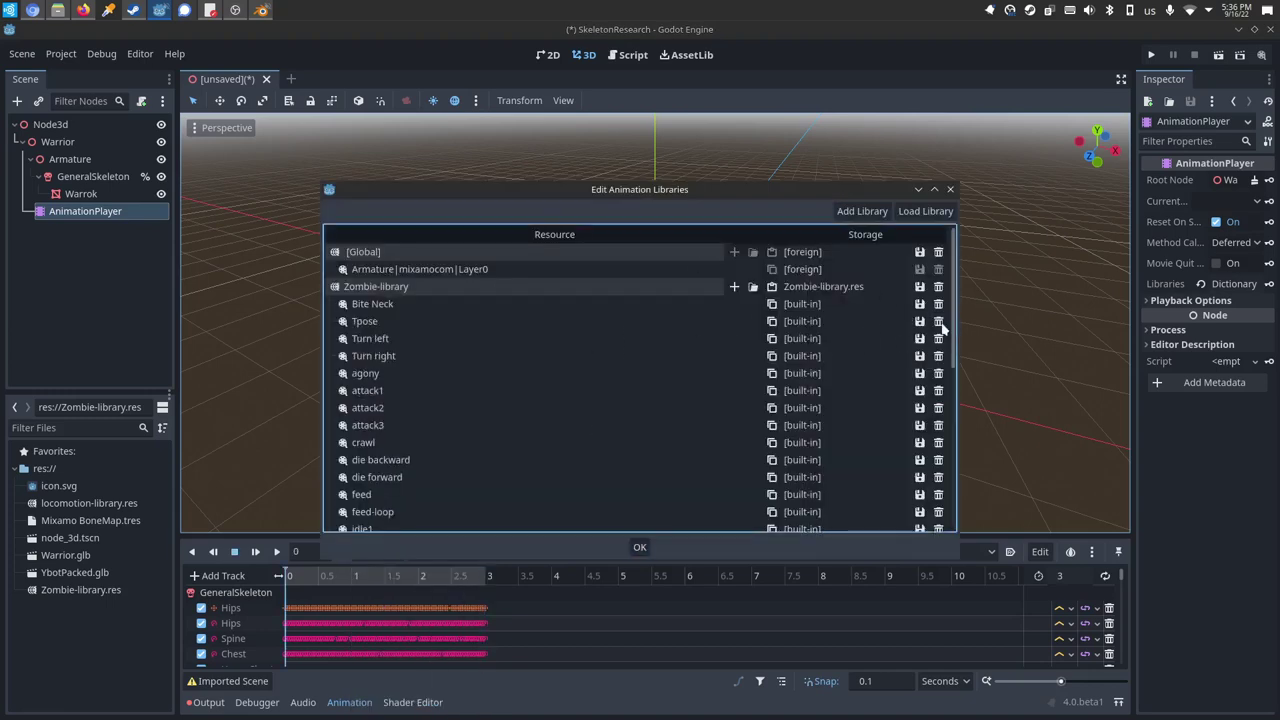
pyautogui.click(938, 321)
pyautogui.click(938, 321)
pyautogui.click(938, 321)
pyautogui.click(938, 321)
pyautogui.click(938, 321)
# - Delete the idle2, kick1, kick2 and run animations from Zombie-library and close the animation library manager
pyautogui.scroll(-8, 676, 430)
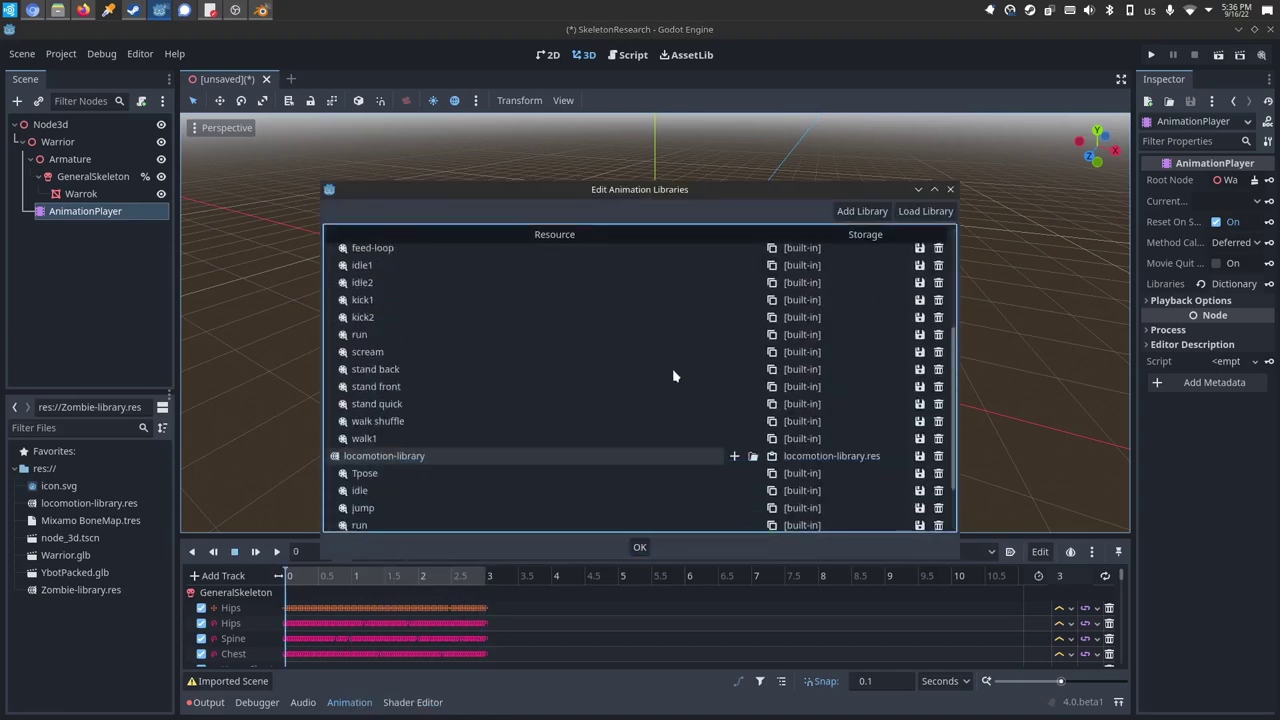
pyautogui.scroll(4, 908, 378)
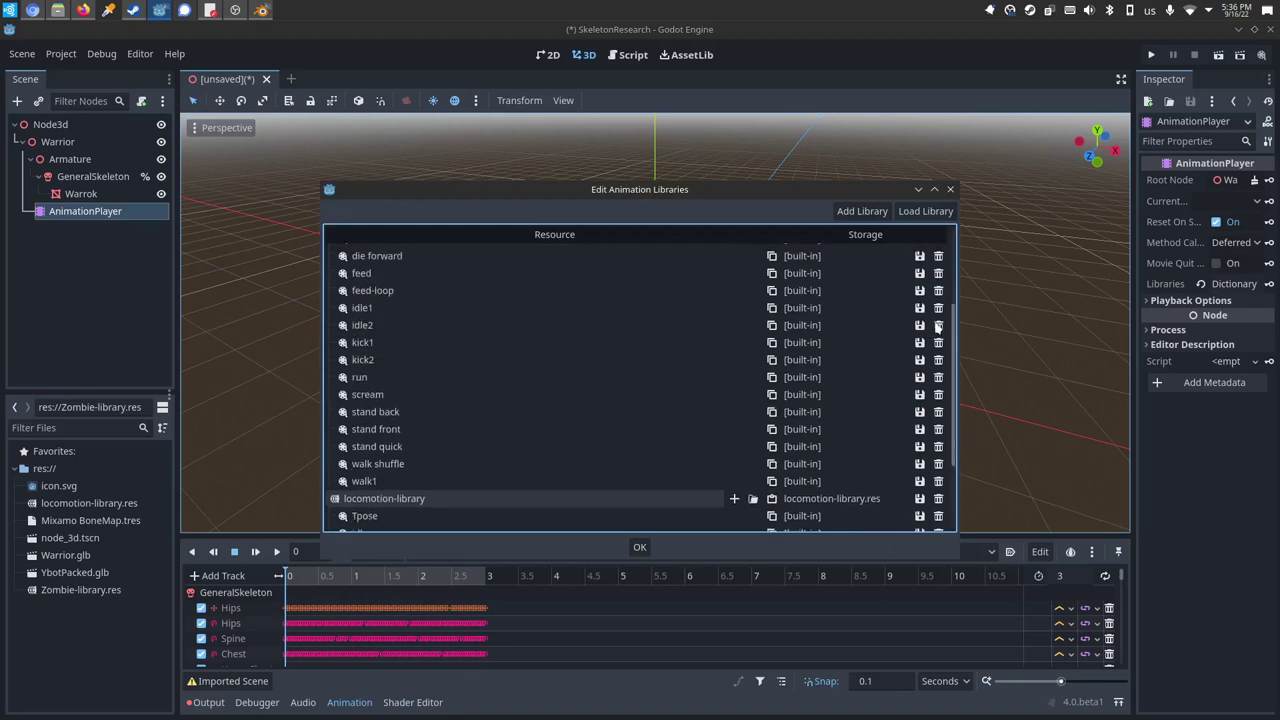
pyautogui.click(938, 325)
pyautogui.click(938, 325)
pyautogui.click(938, 325)
pyautogui.click(938, 325)
pyautogui.scroll(4, 745, 425)
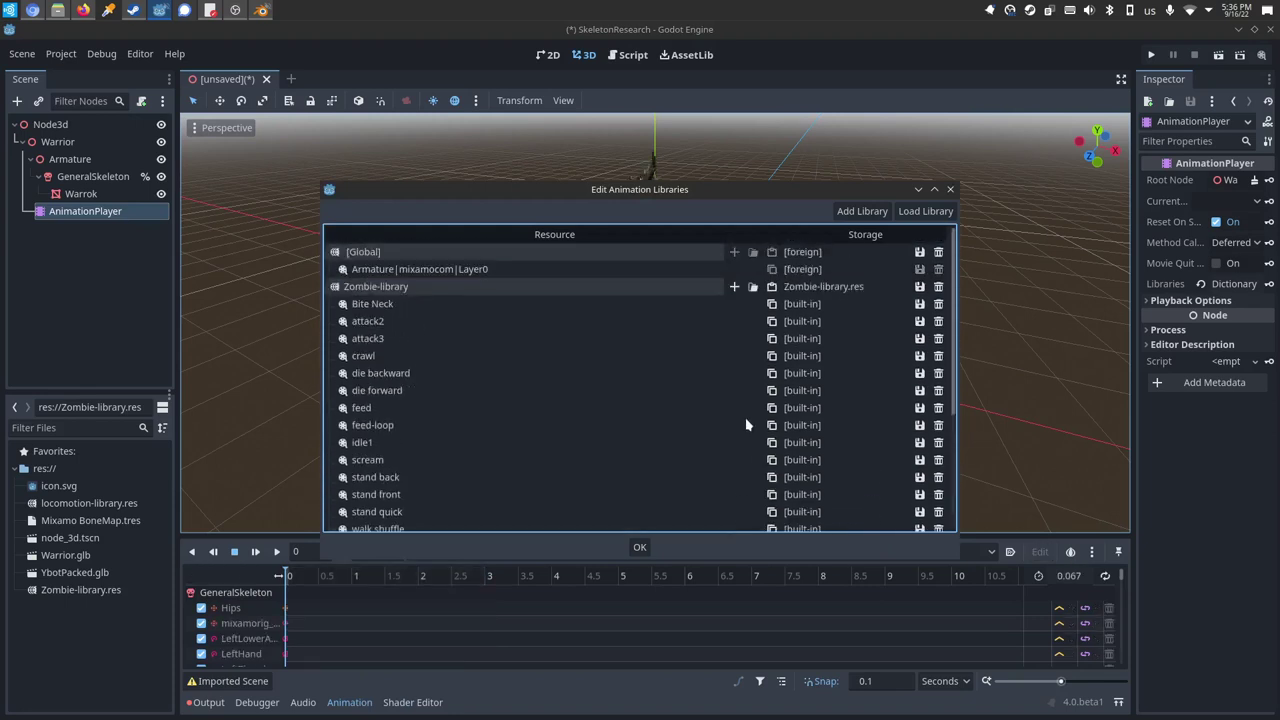
pyautogui.click(950, 189)
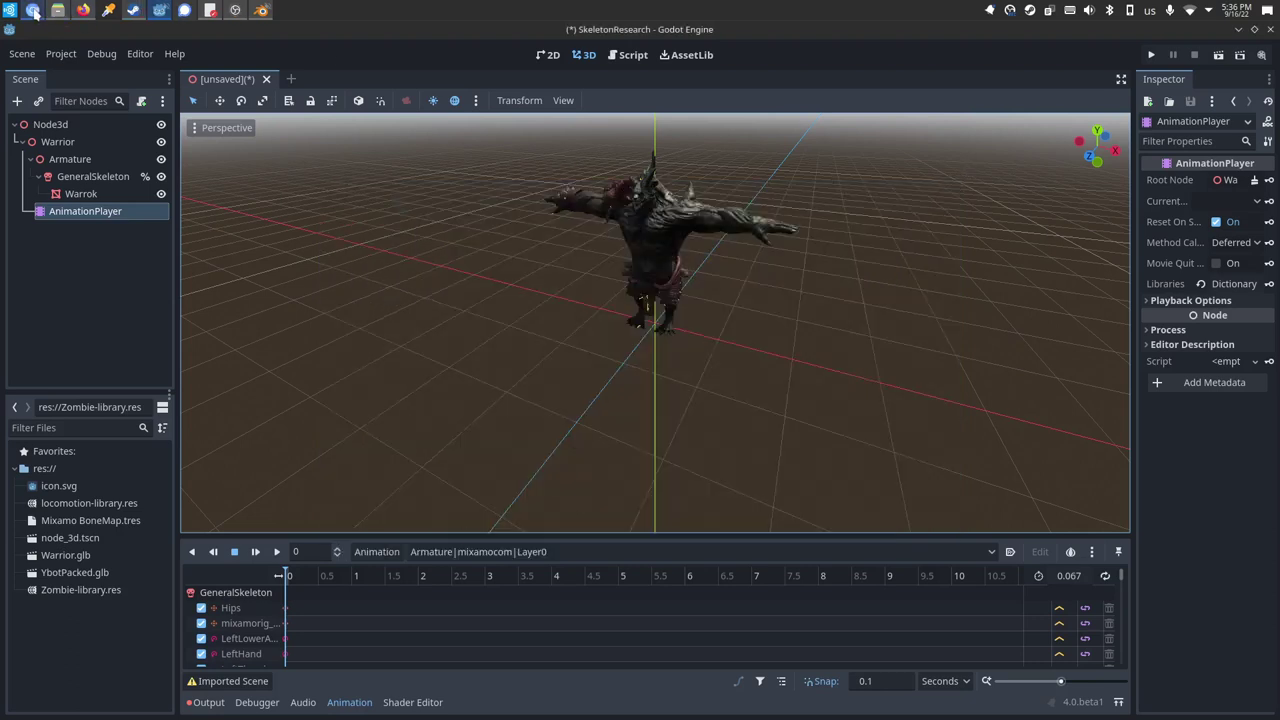
# - Switch to Chromium and view the Bones in the Walls Bandcamp page, Mixamo and the Godot4-MixamoLibraries GitHub repository
pyautogui.moveTo(34, 12)
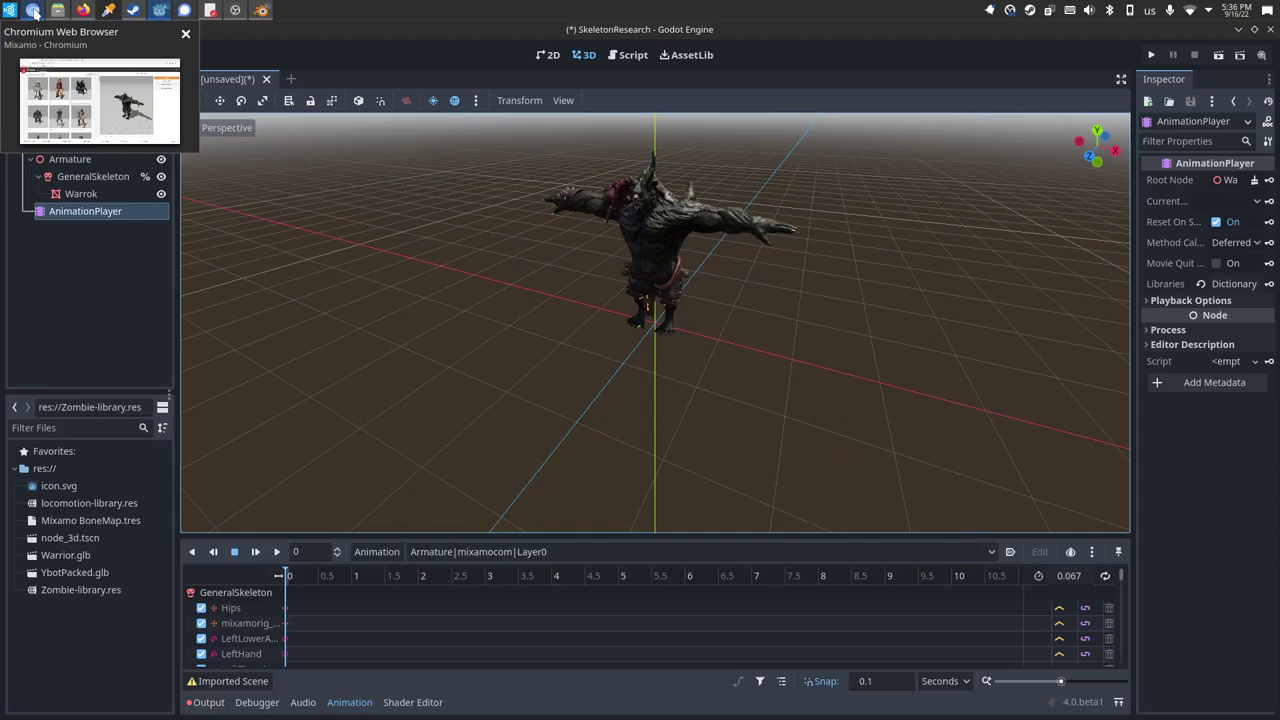
pyautogui.click(34, 12)
pyautogui.click(398, 50)
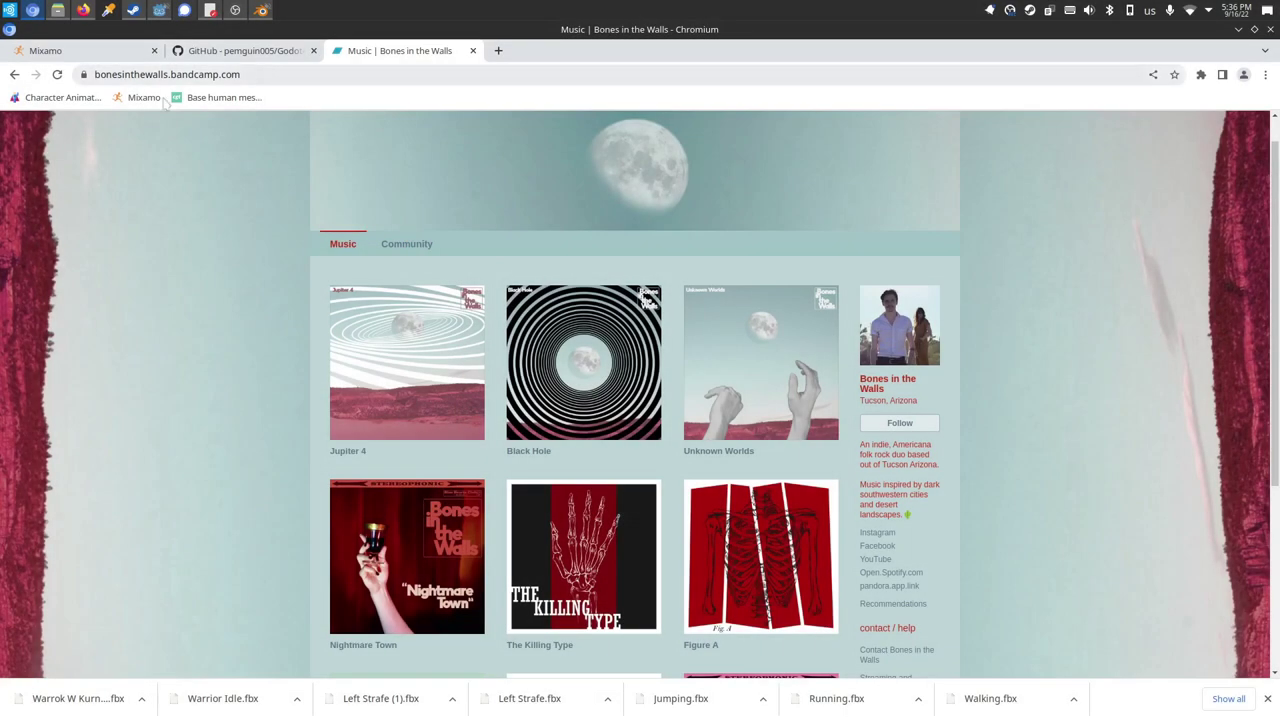
pyautogui.click(90, 50)
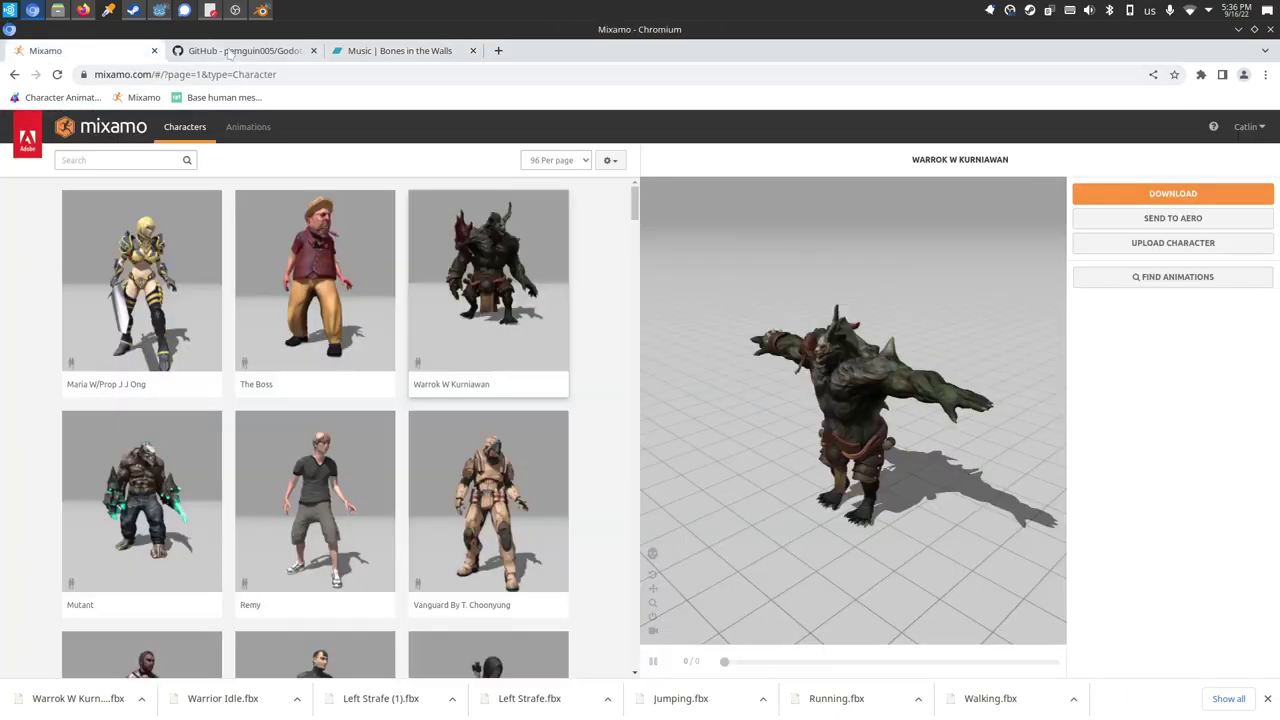
pyautogui.click(230, 50)
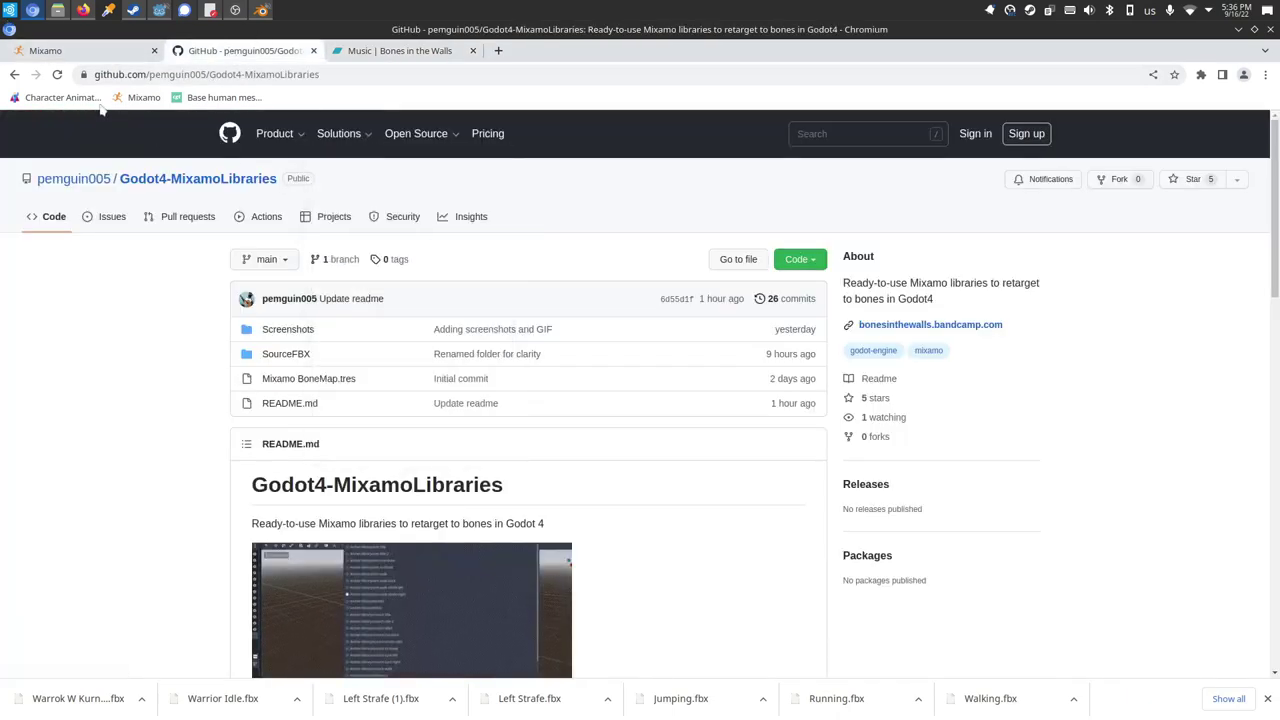